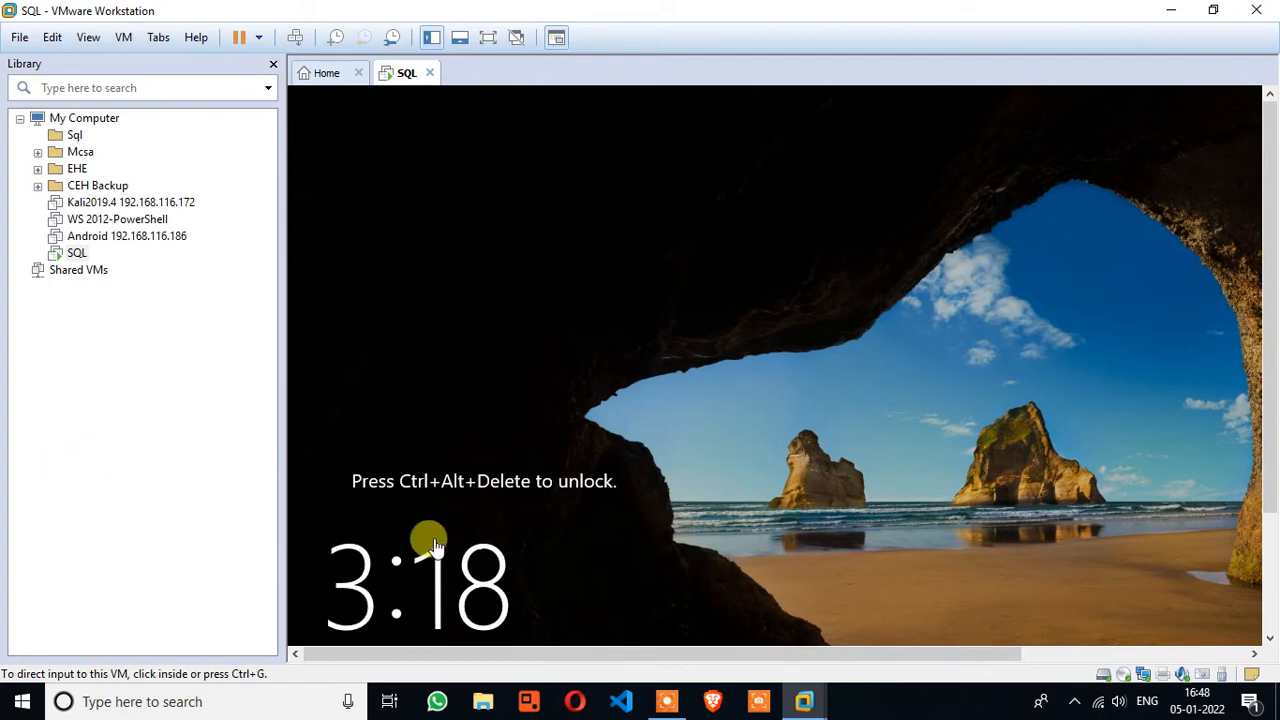
Unlock the SQL VM and try the Administrator password, dismissing the incorrect-password error
left_click(297, 40)
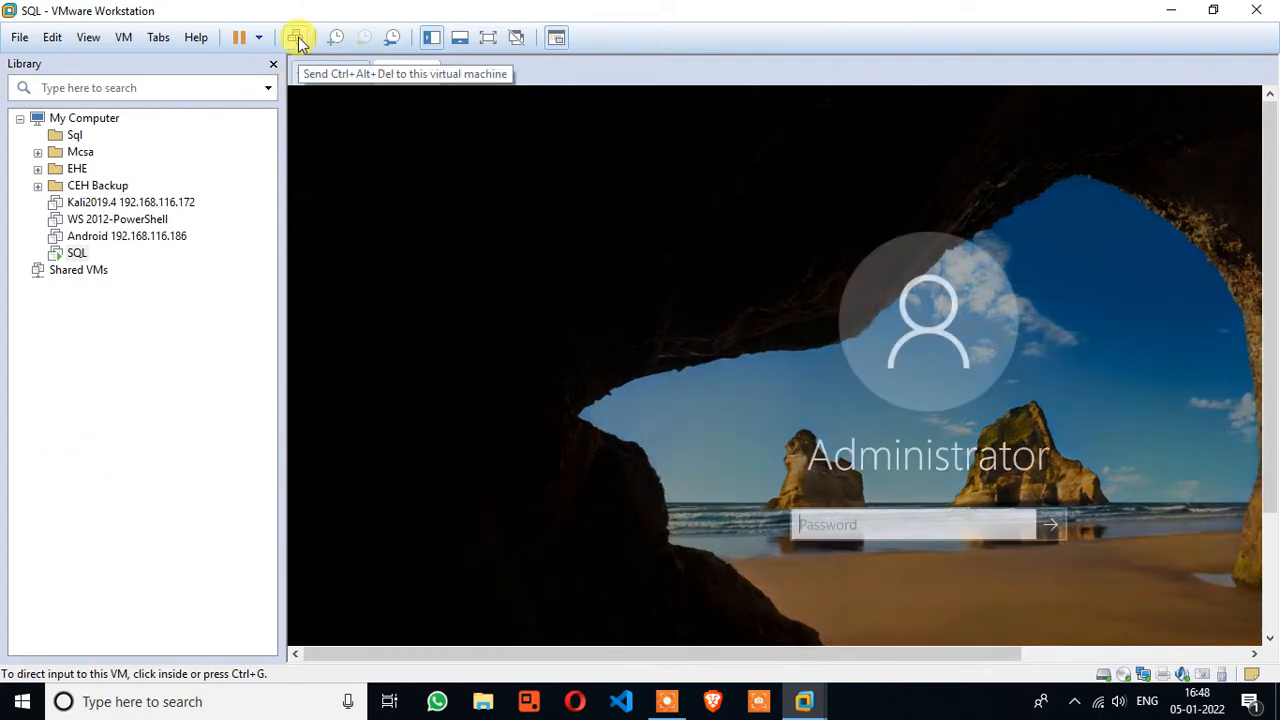
left_click(810, 524)
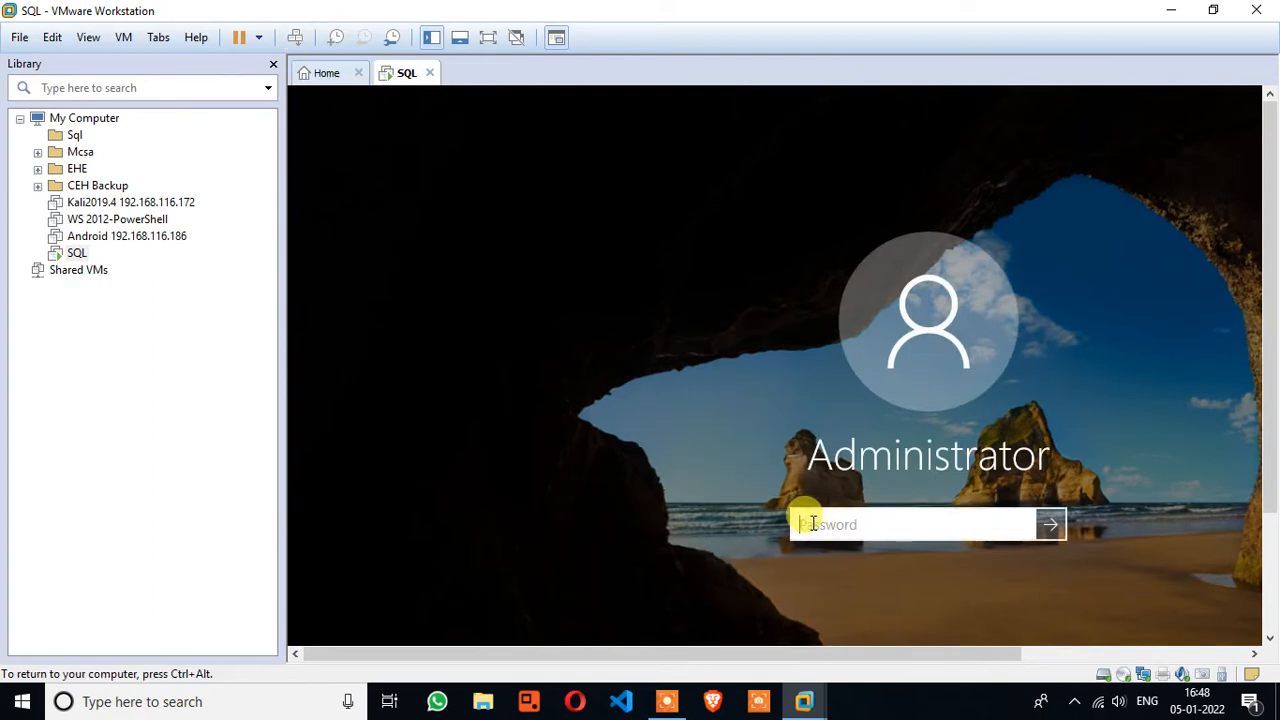
type("P")
key("Return")
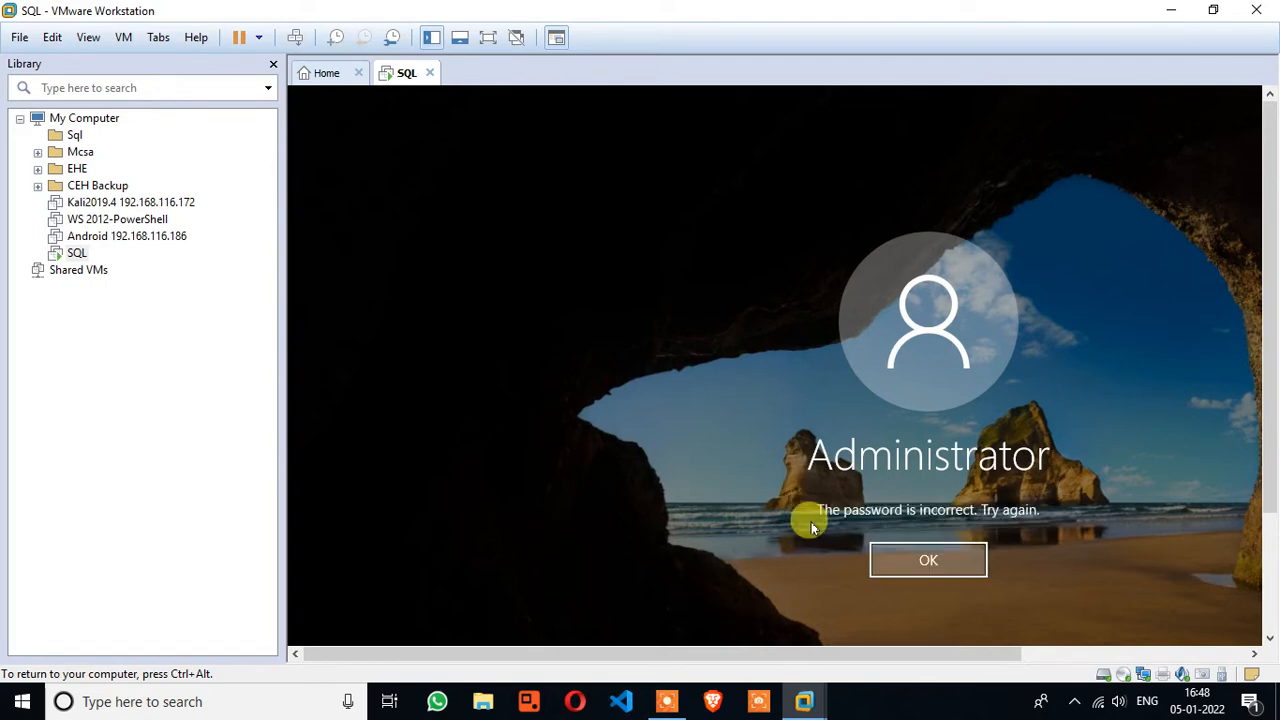
left_click(960, 557)
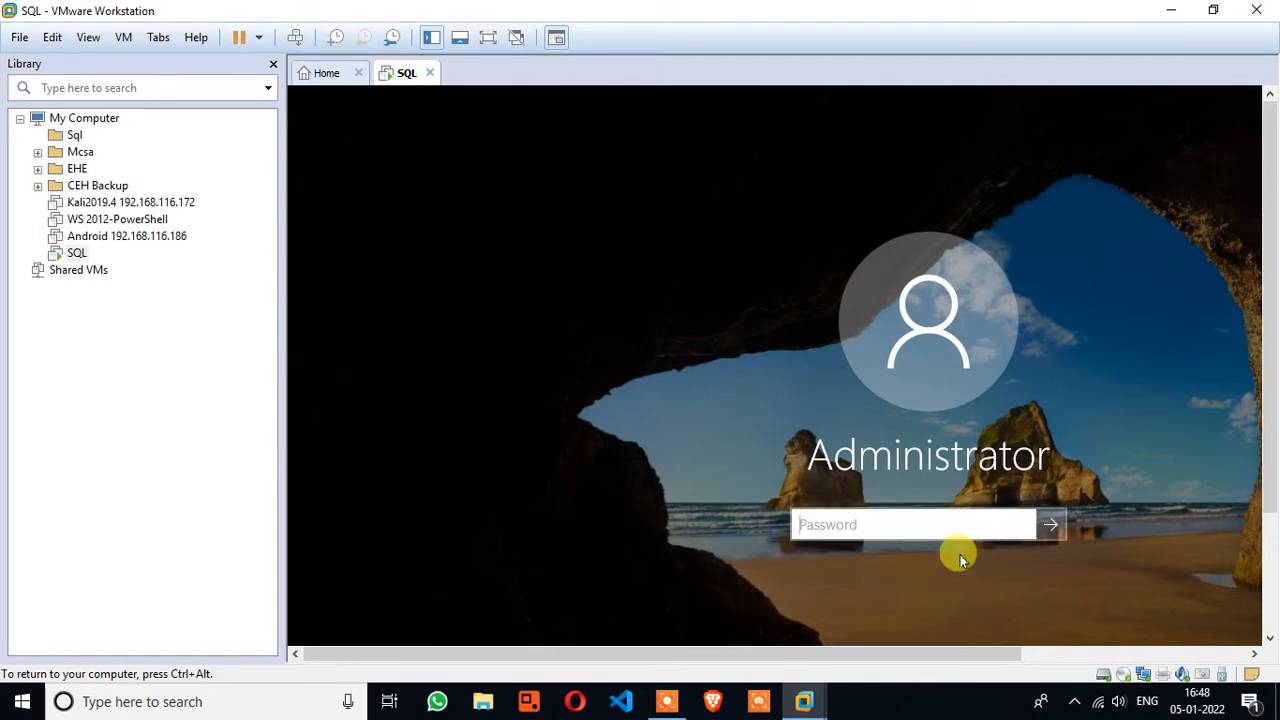
Re-enter the Administrator password, reveal it to verify, and sign in
type("P")
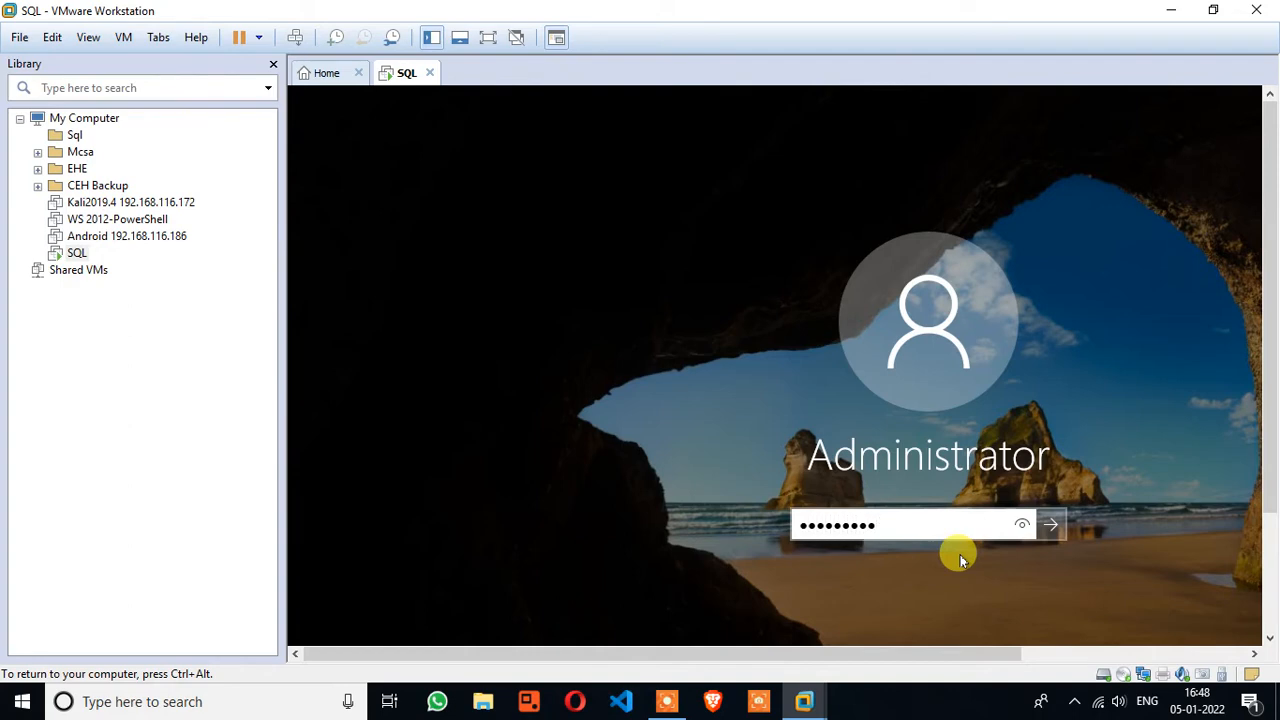
left_click(1022, 525)
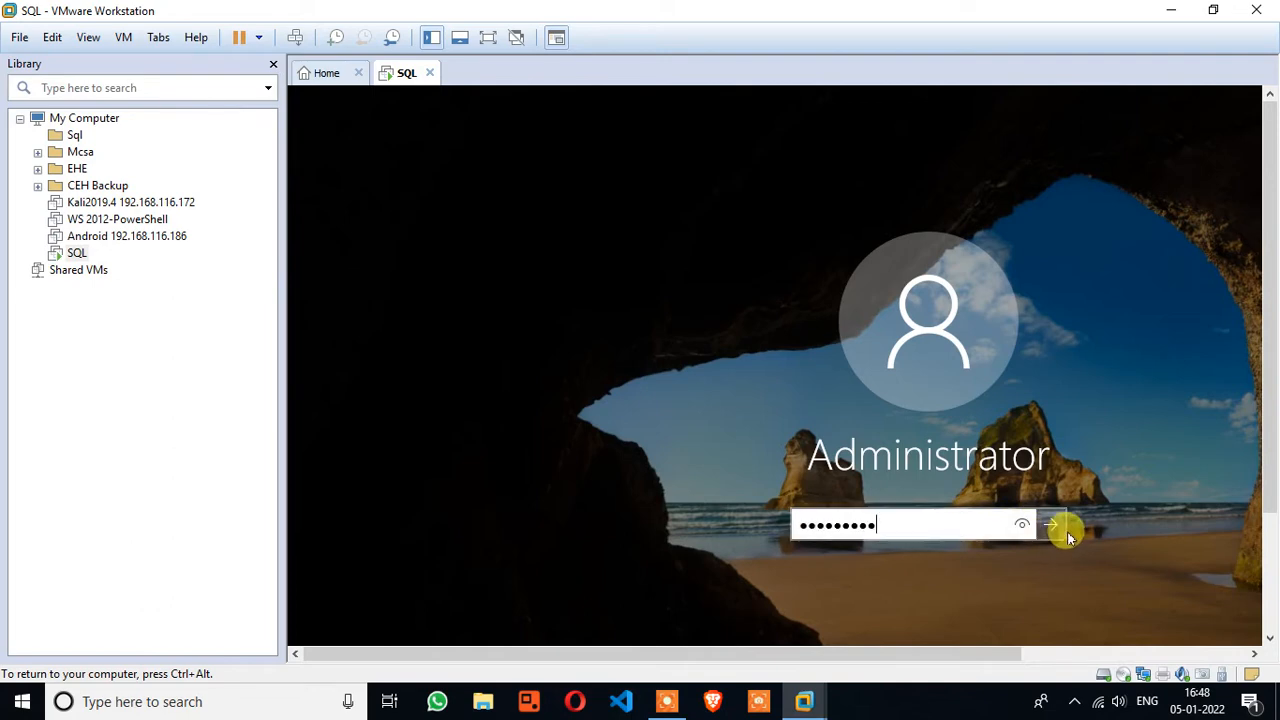
left_click(1051, 524)
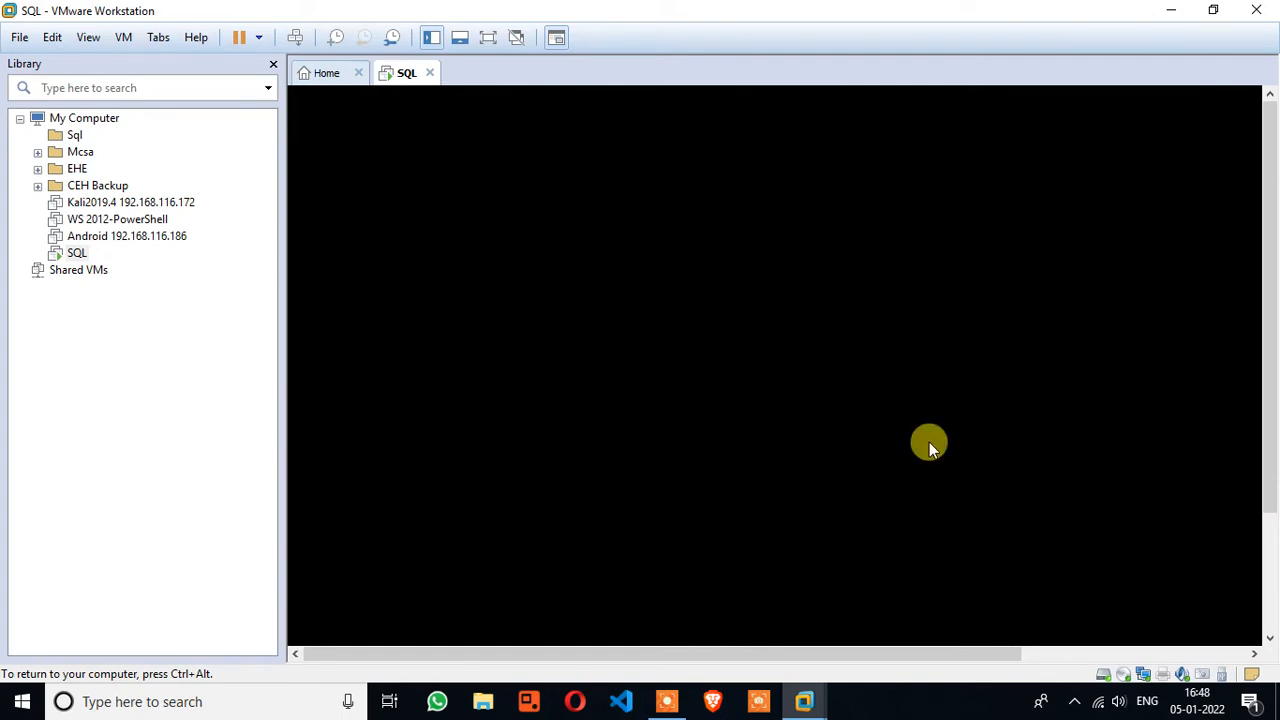
Browse the host's This PC > kali (E:) > ISO > SQL2019 > ExpressAdv_ENU folder
left_click(478, 700)
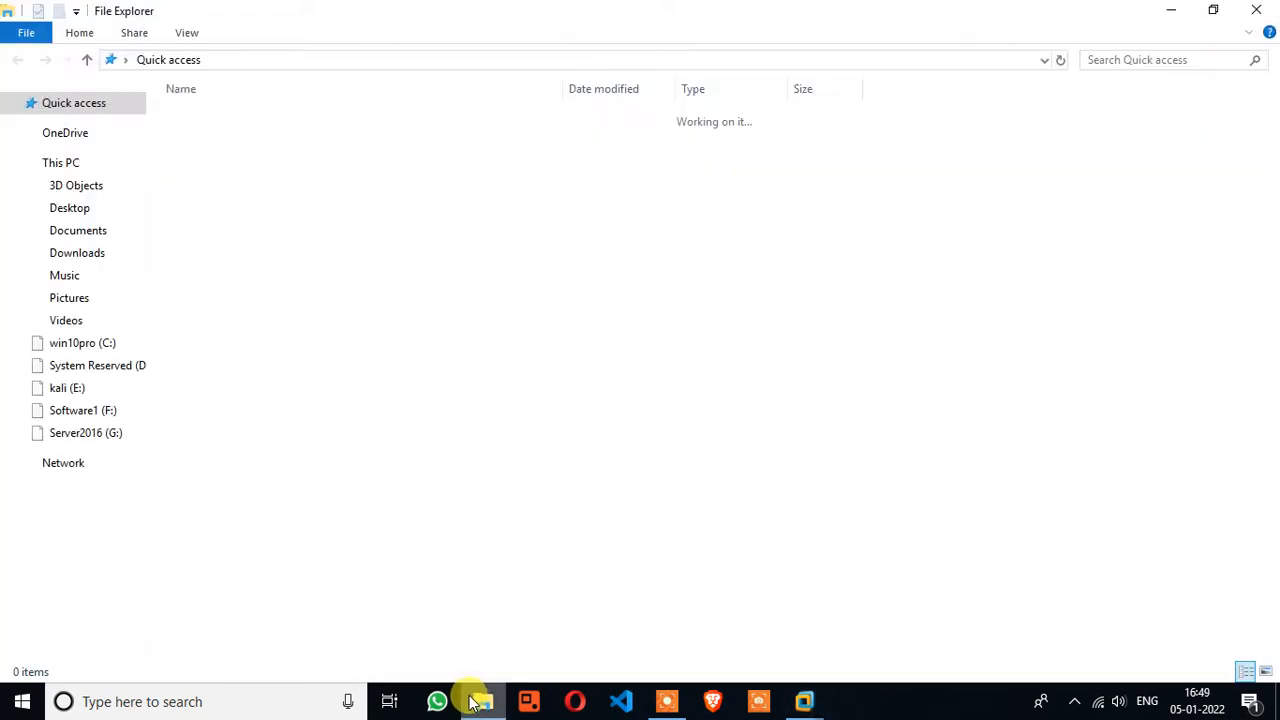
left_click(60, 165)
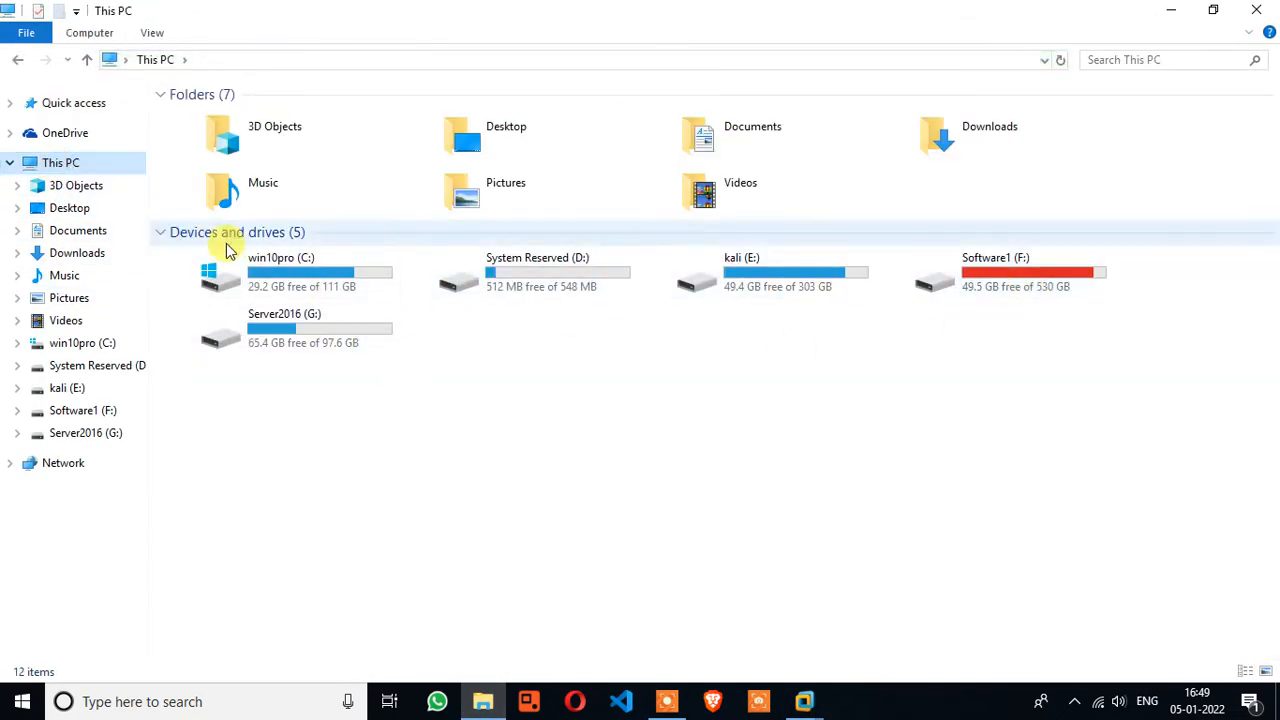
double_click(749, 287)
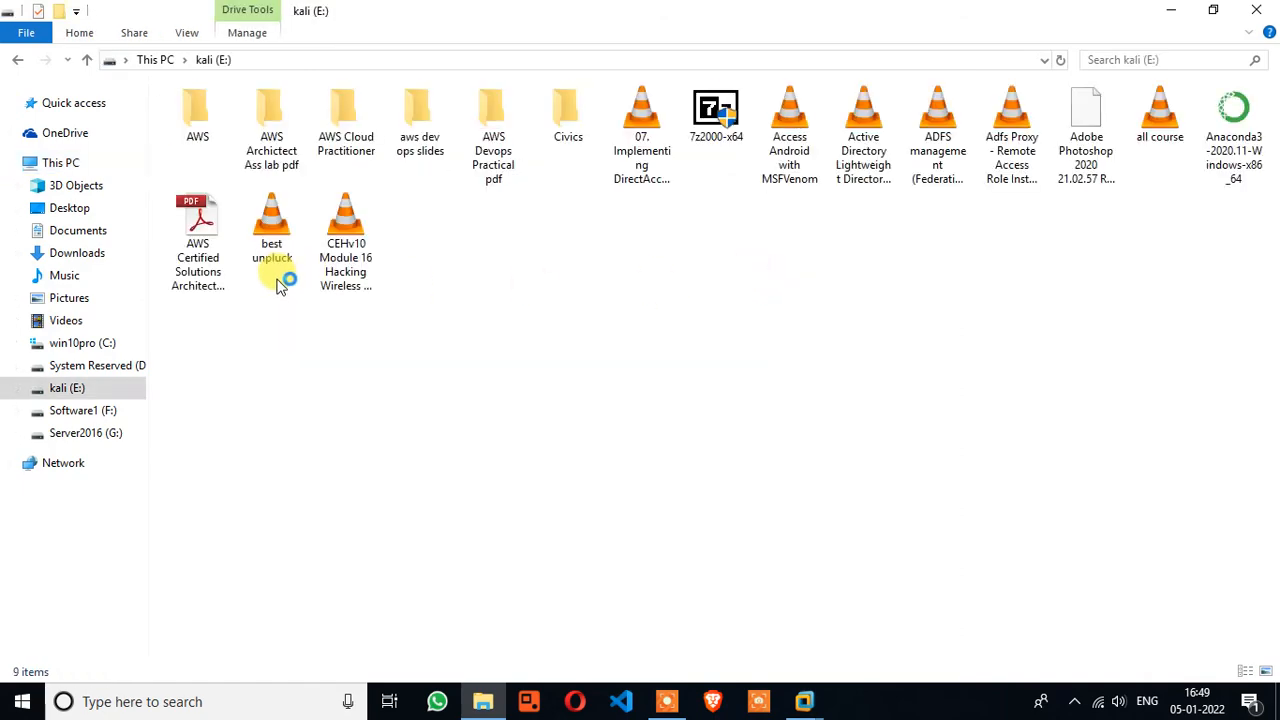
double_click(277, 232)
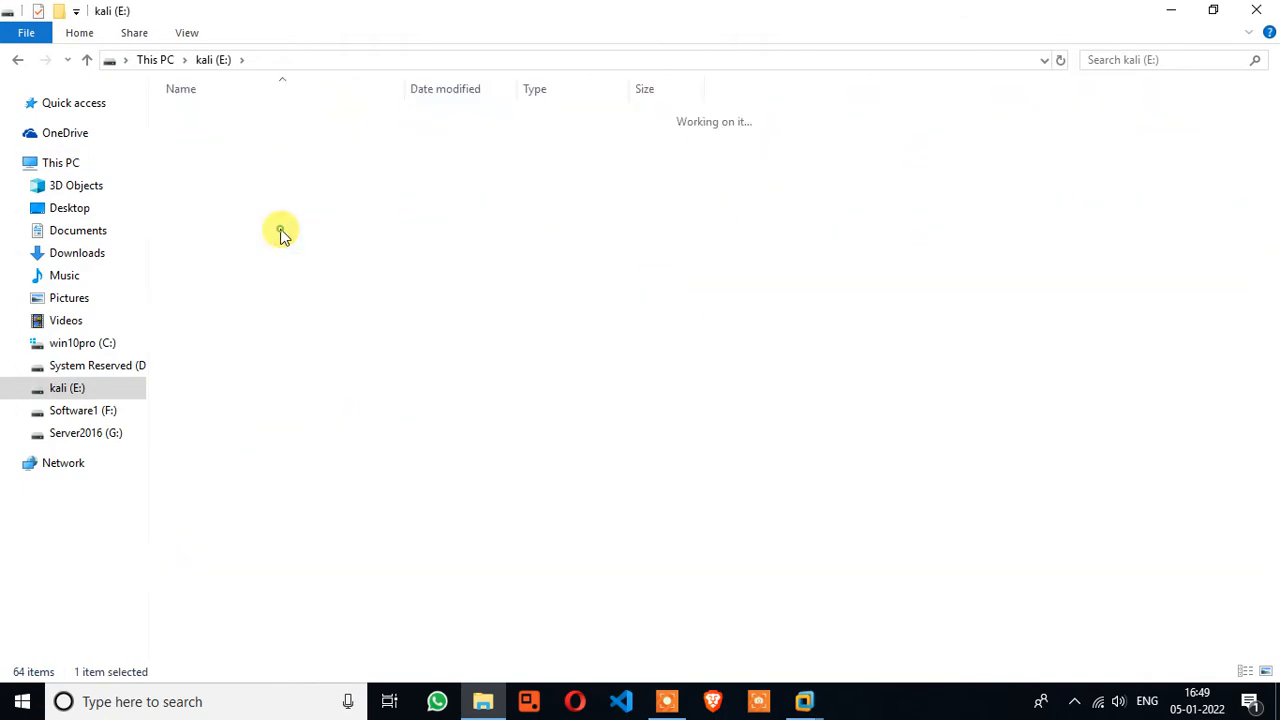
double_click(230, 258)
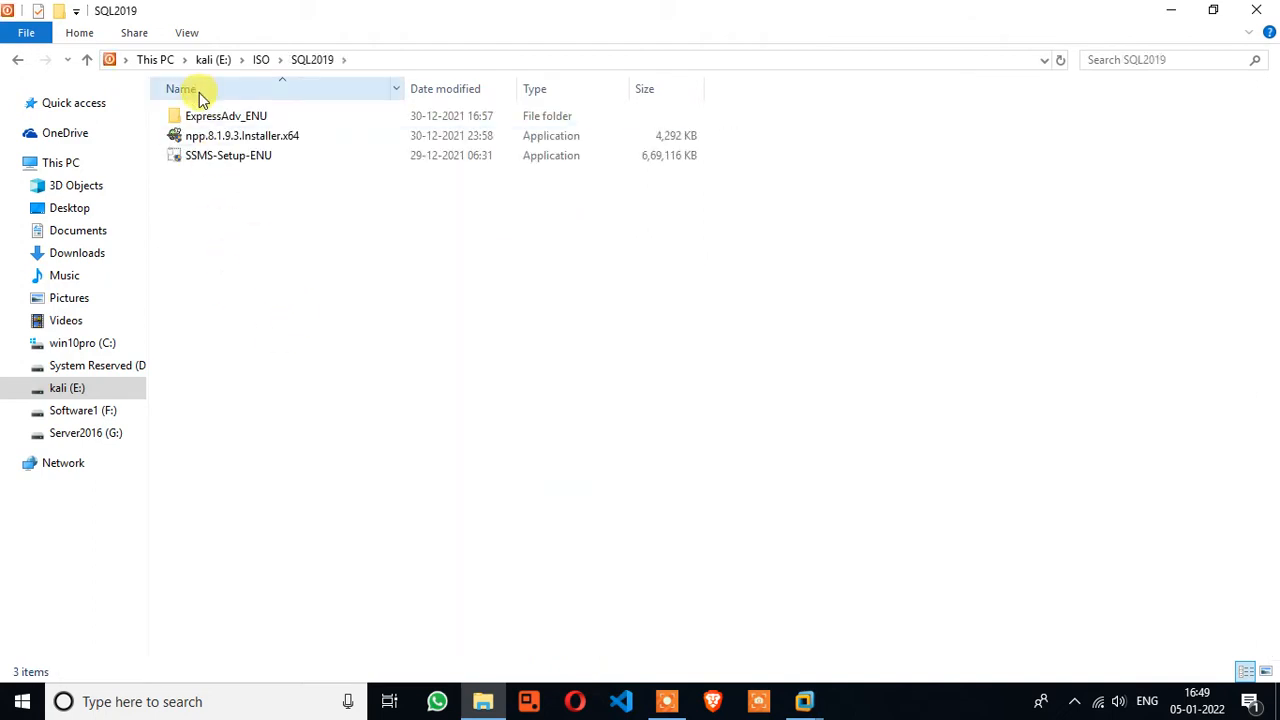
double_click(200, 115)
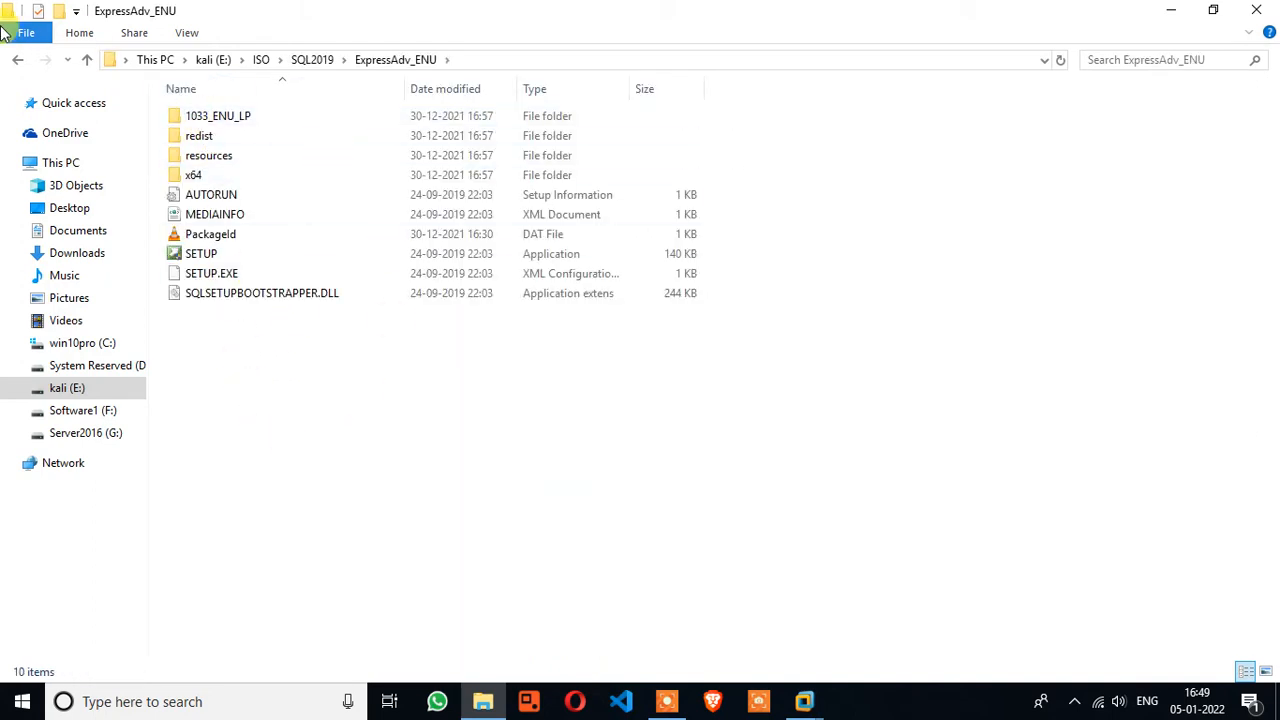
Go back to the SQL2019 folder, close File Explorer and return to the VM
left_click(14, 61)
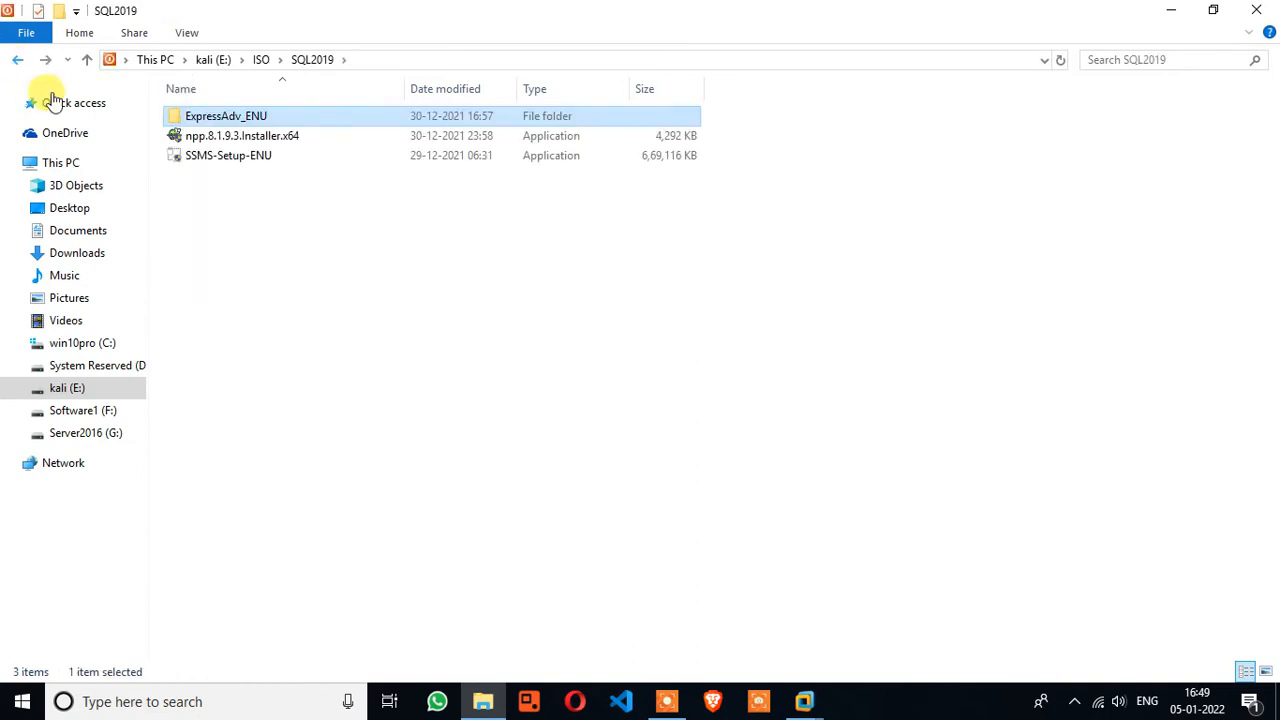
mouse_move(205, 165)
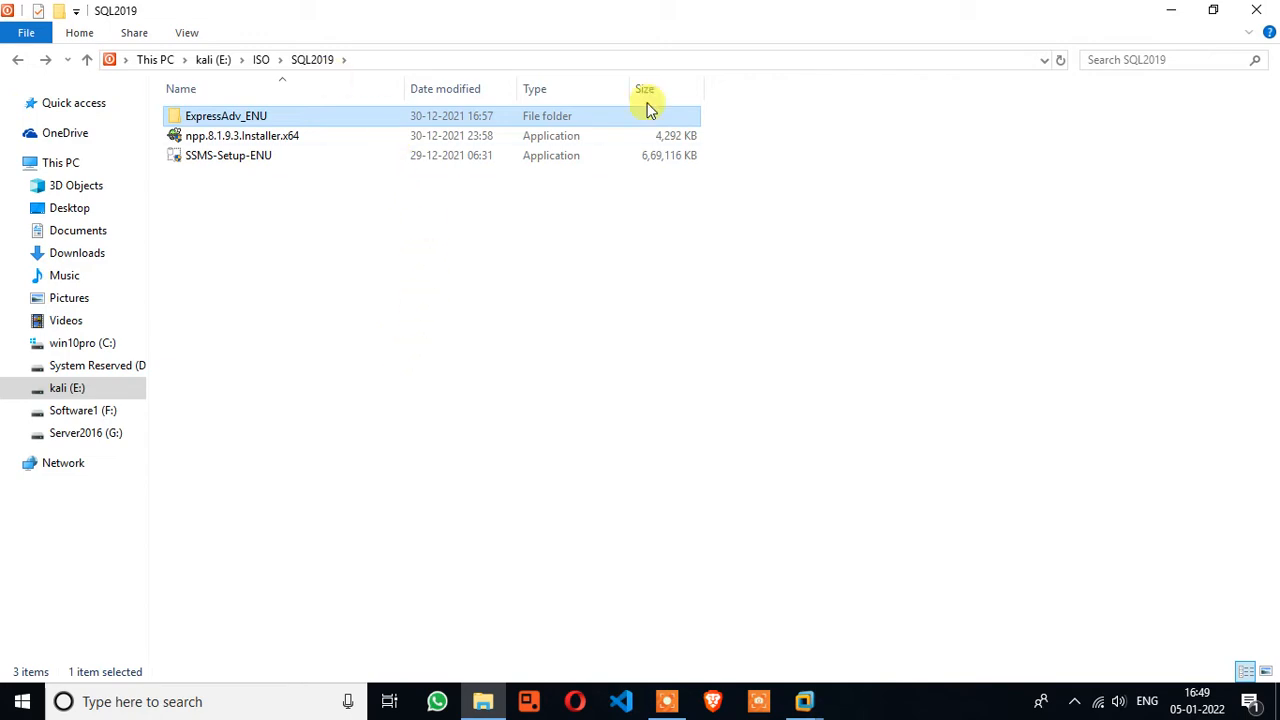
left_click(1252, 12)
left_click(1045, 447)
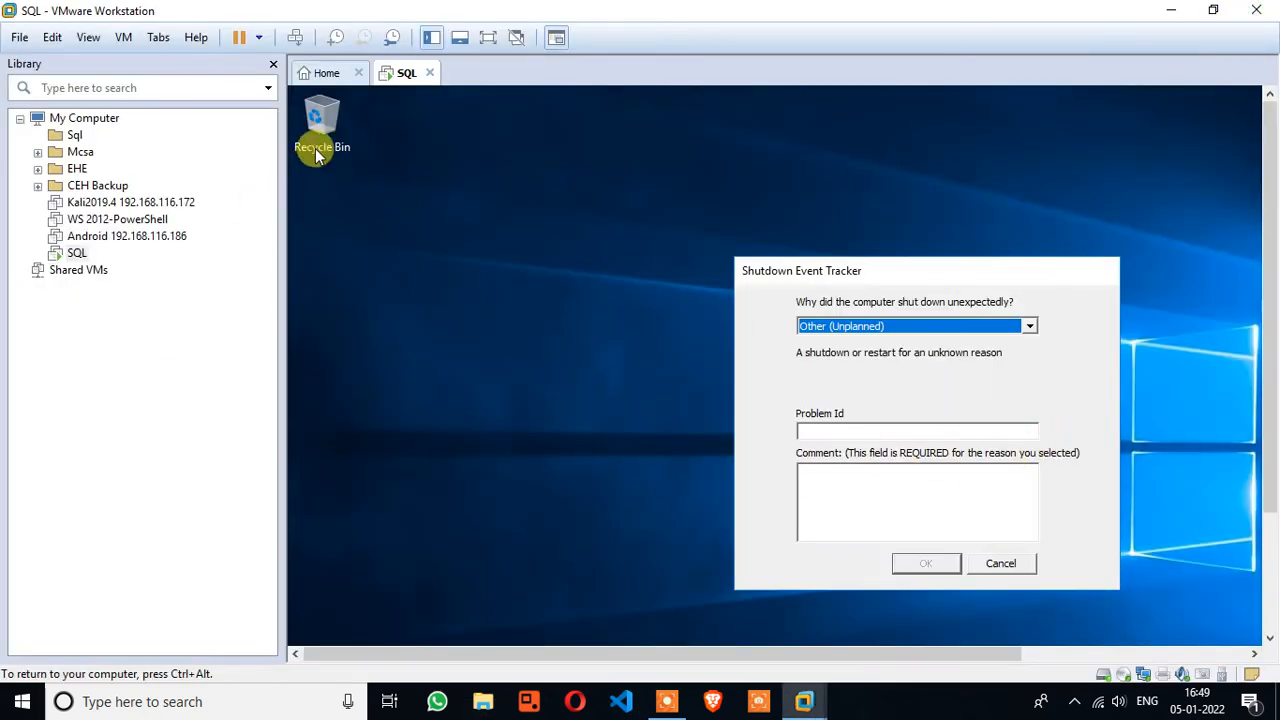
right_click(395, 73)
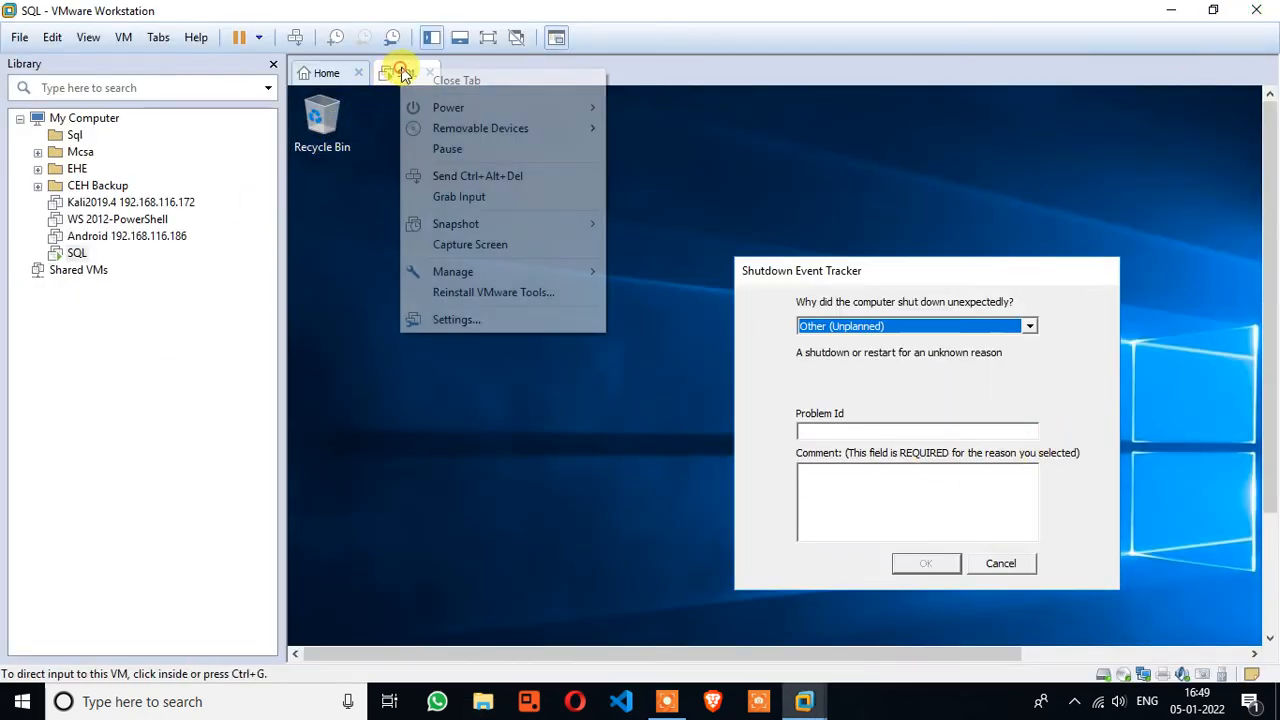
left_click(486, 320)
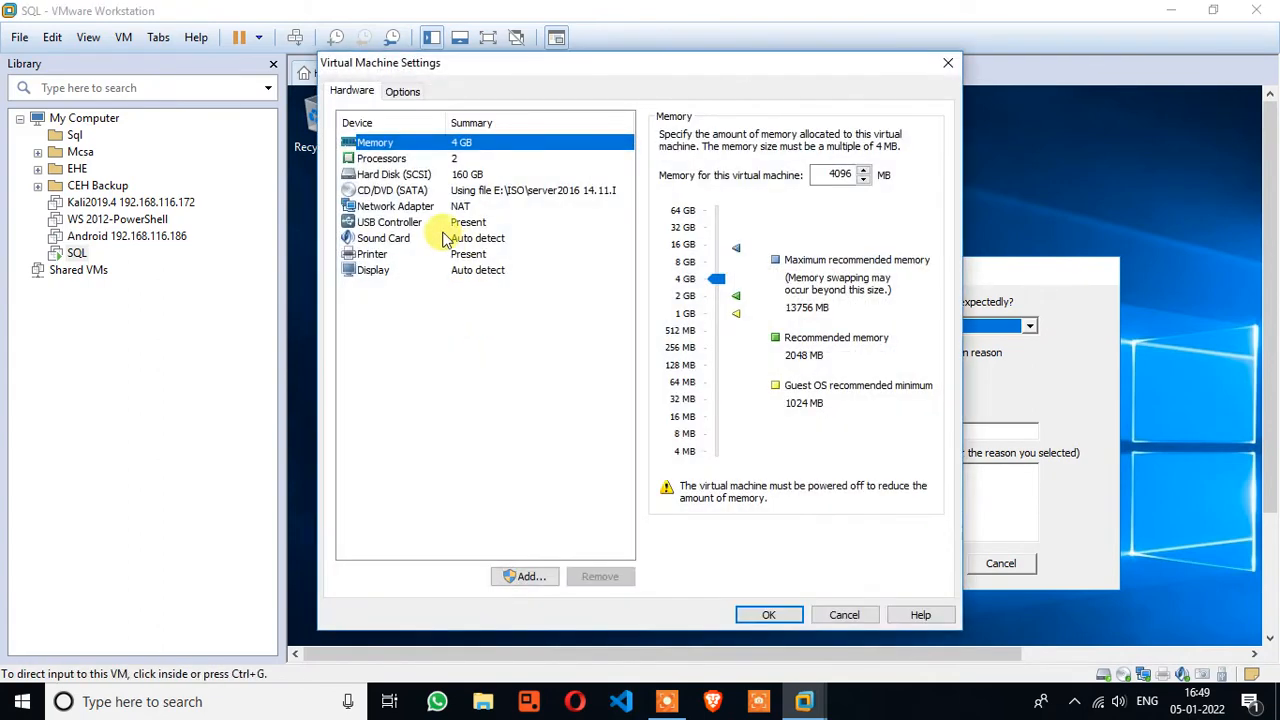
left_click(403, 92)
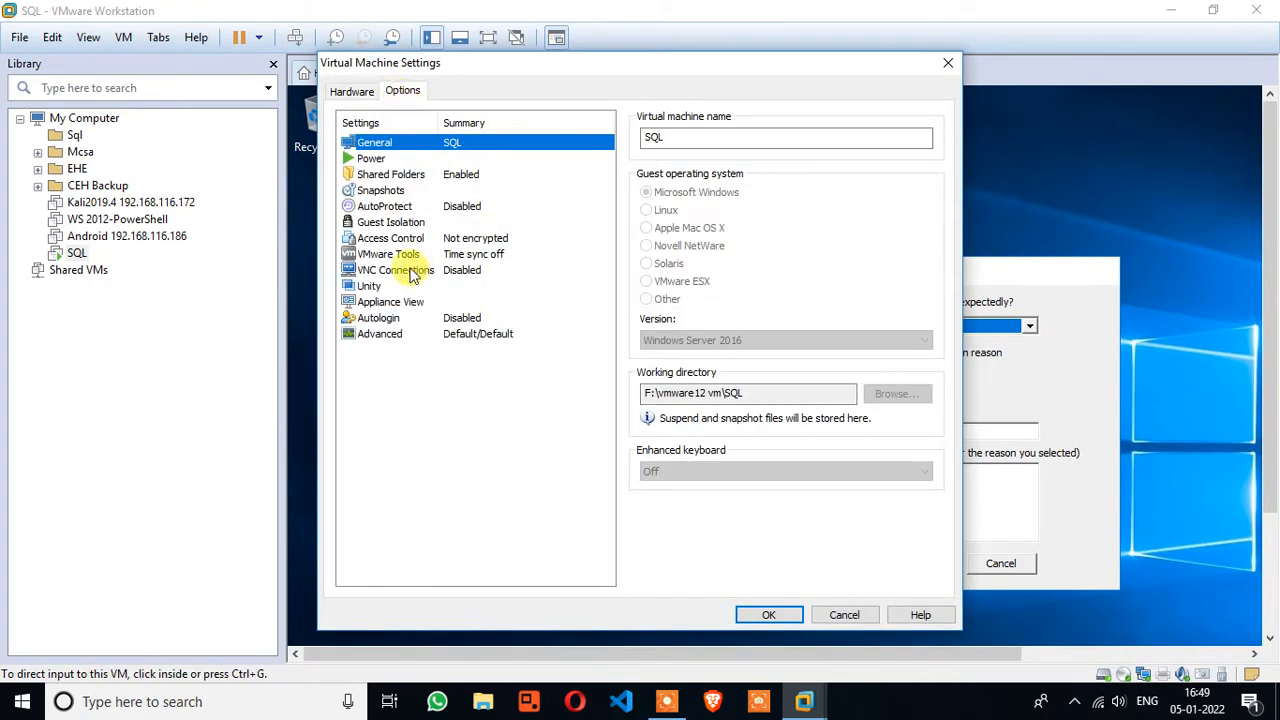
left_click(380, 175)
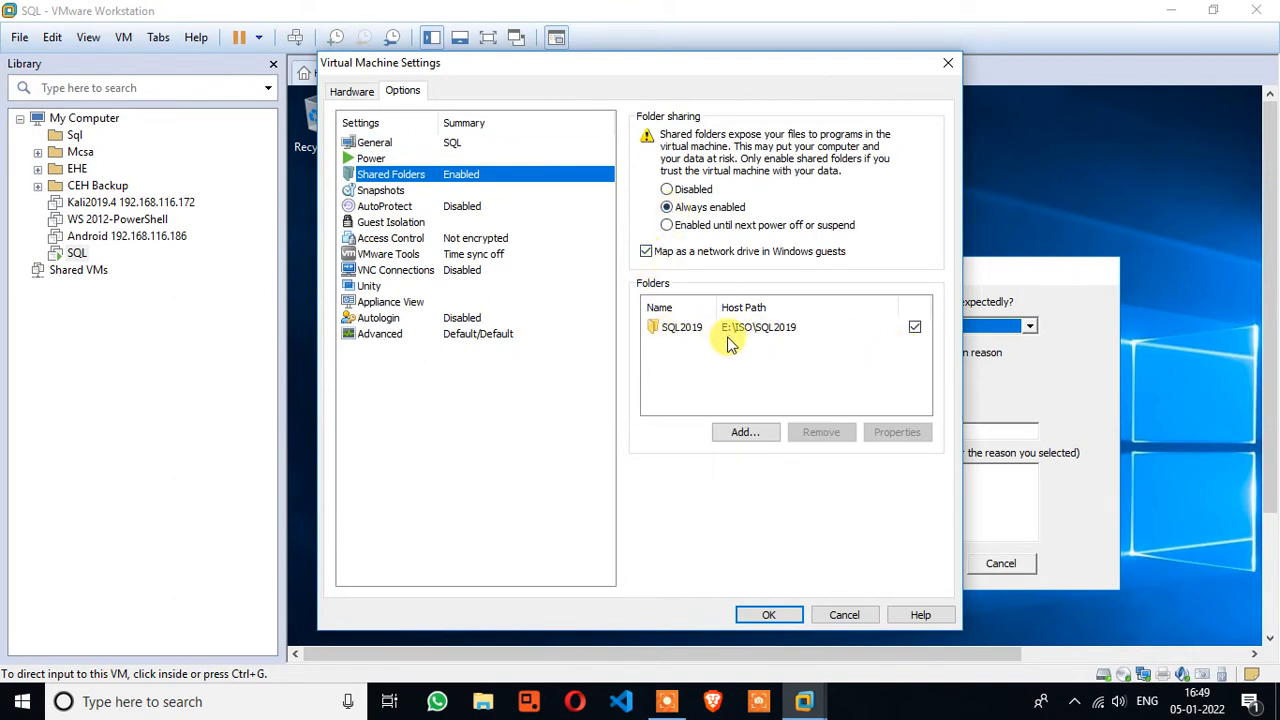
left_click(483, 703)
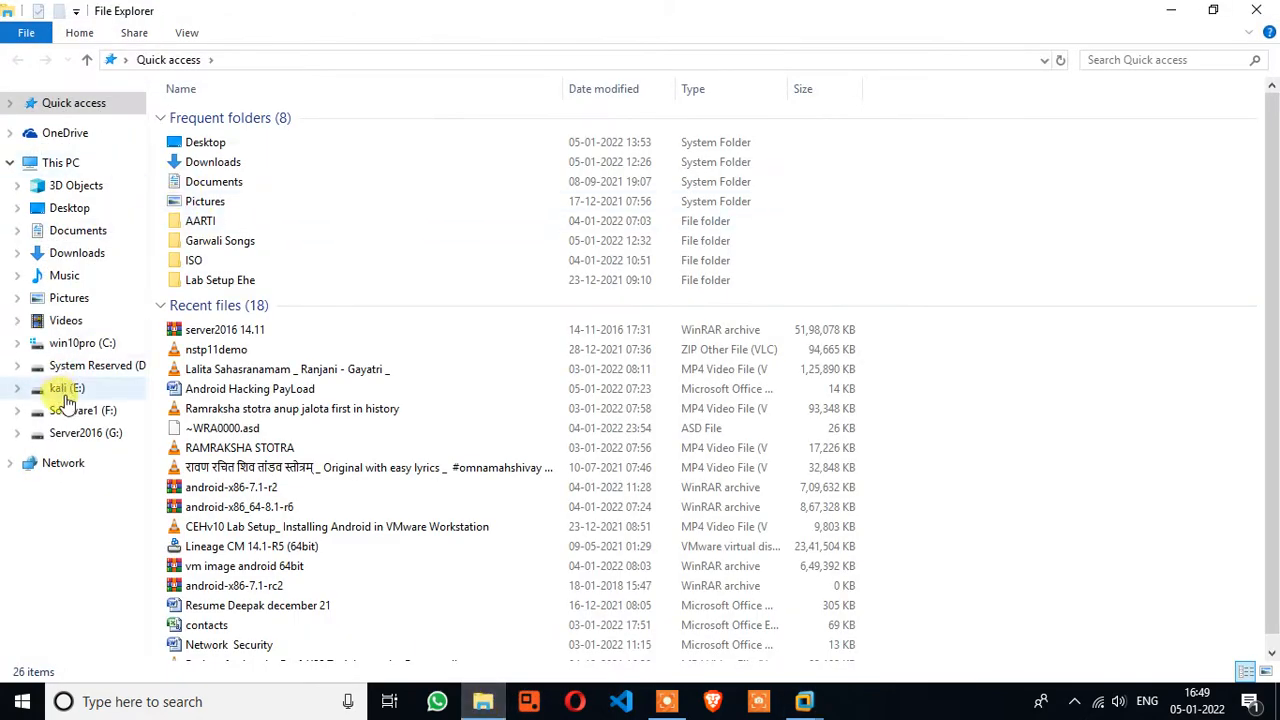
left_click(66, 390)
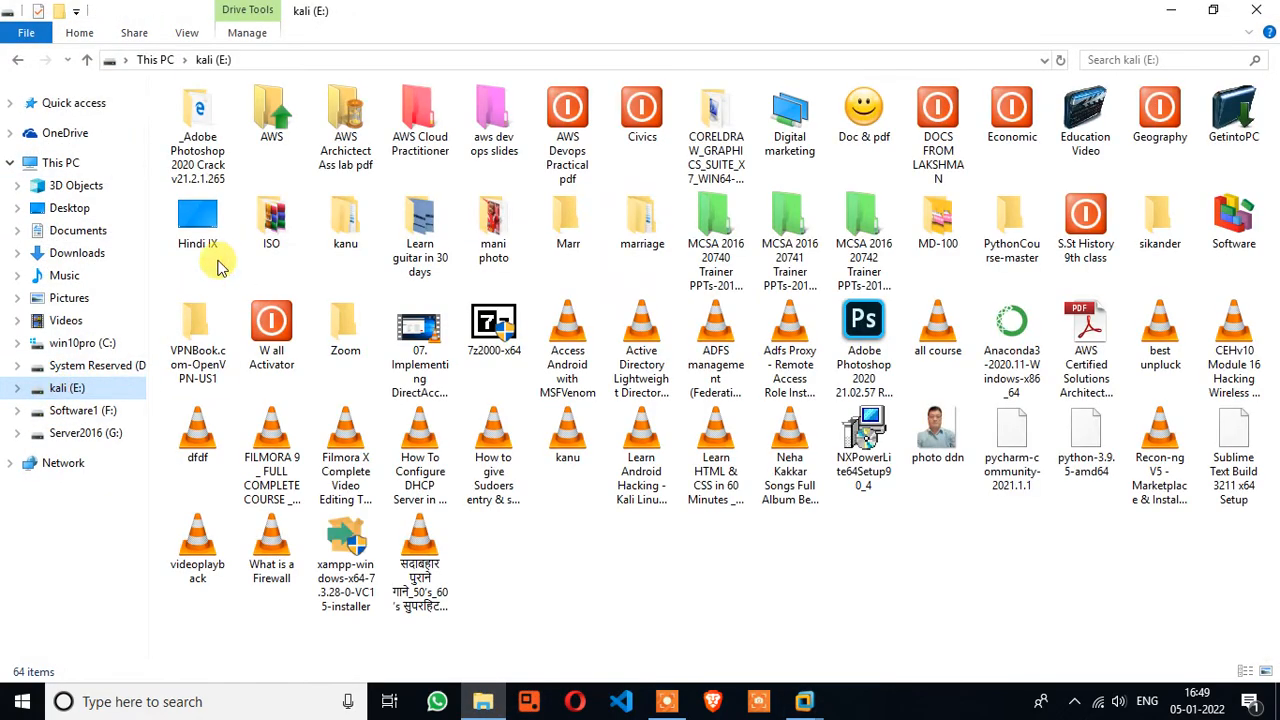
double_click(272, 222)
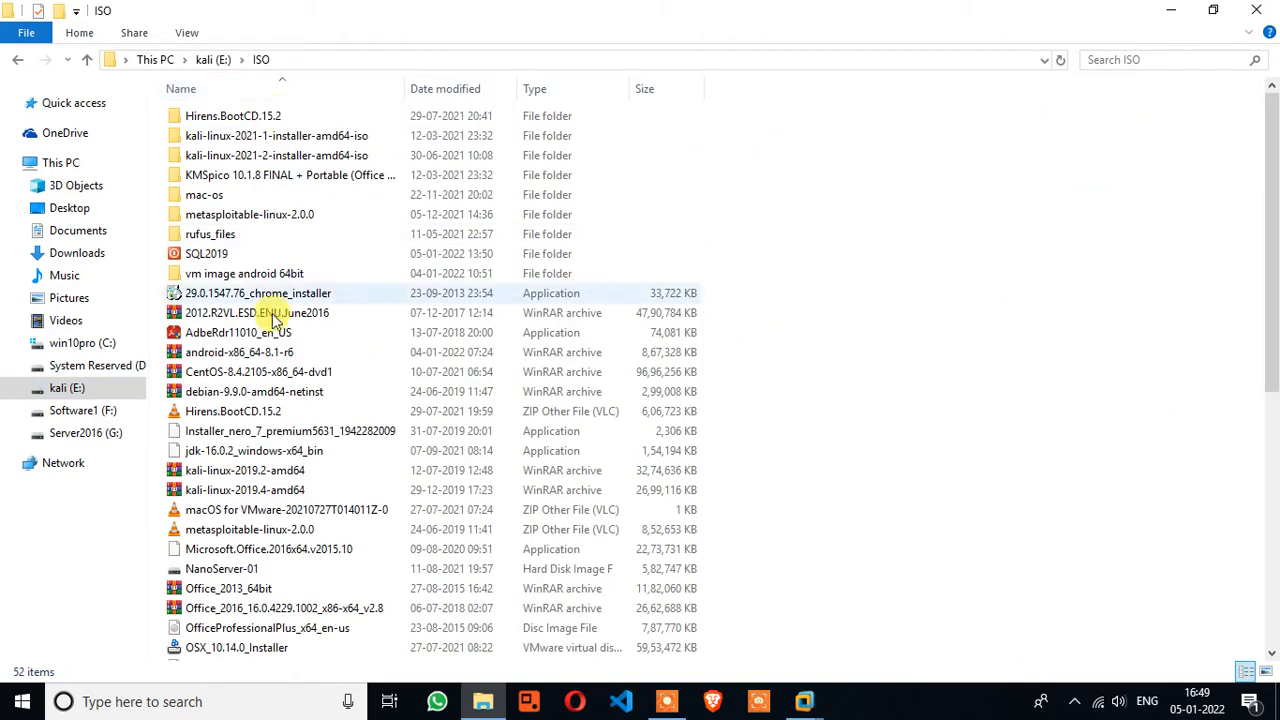
left_click(806, 700)
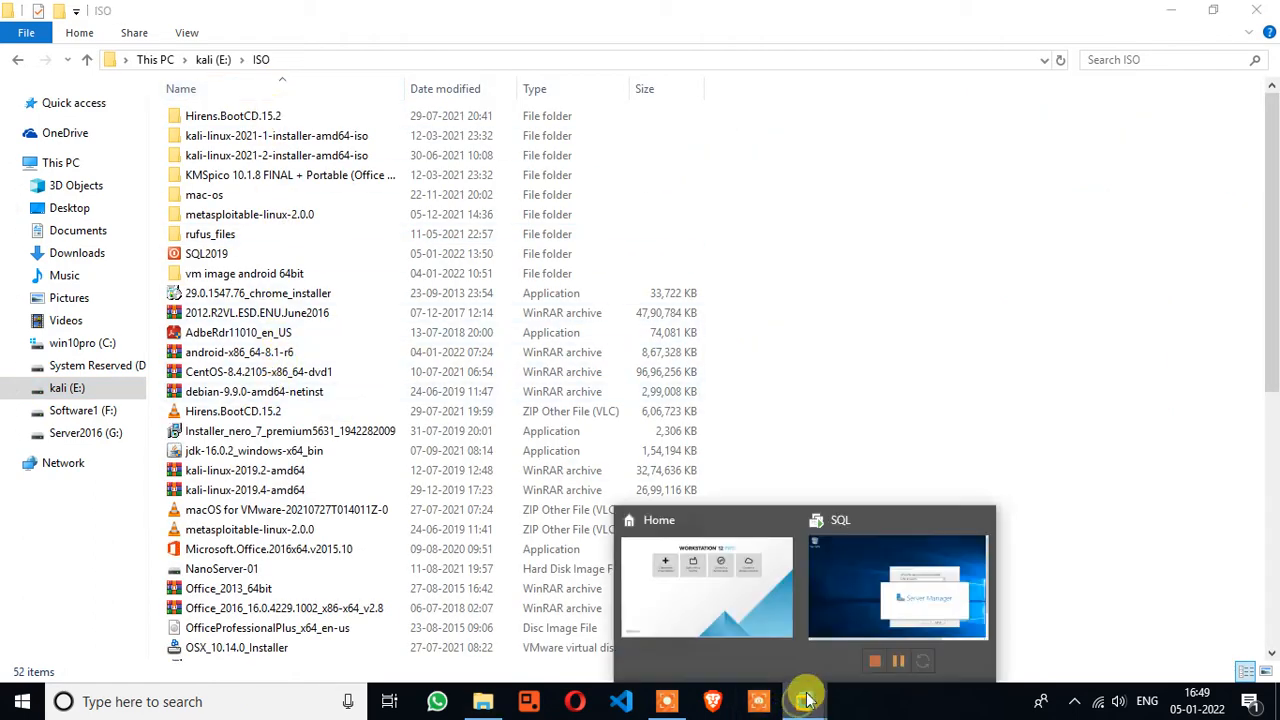
left_click(891, 565)
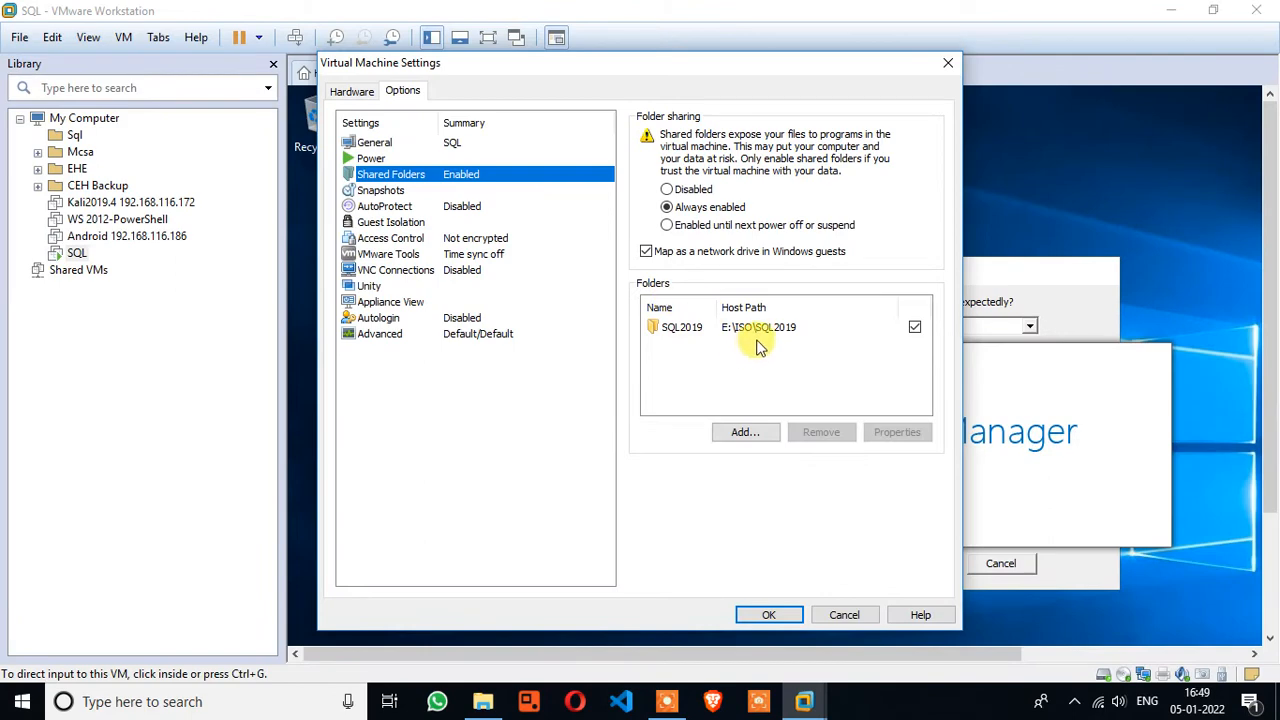
left_click(752, 614)
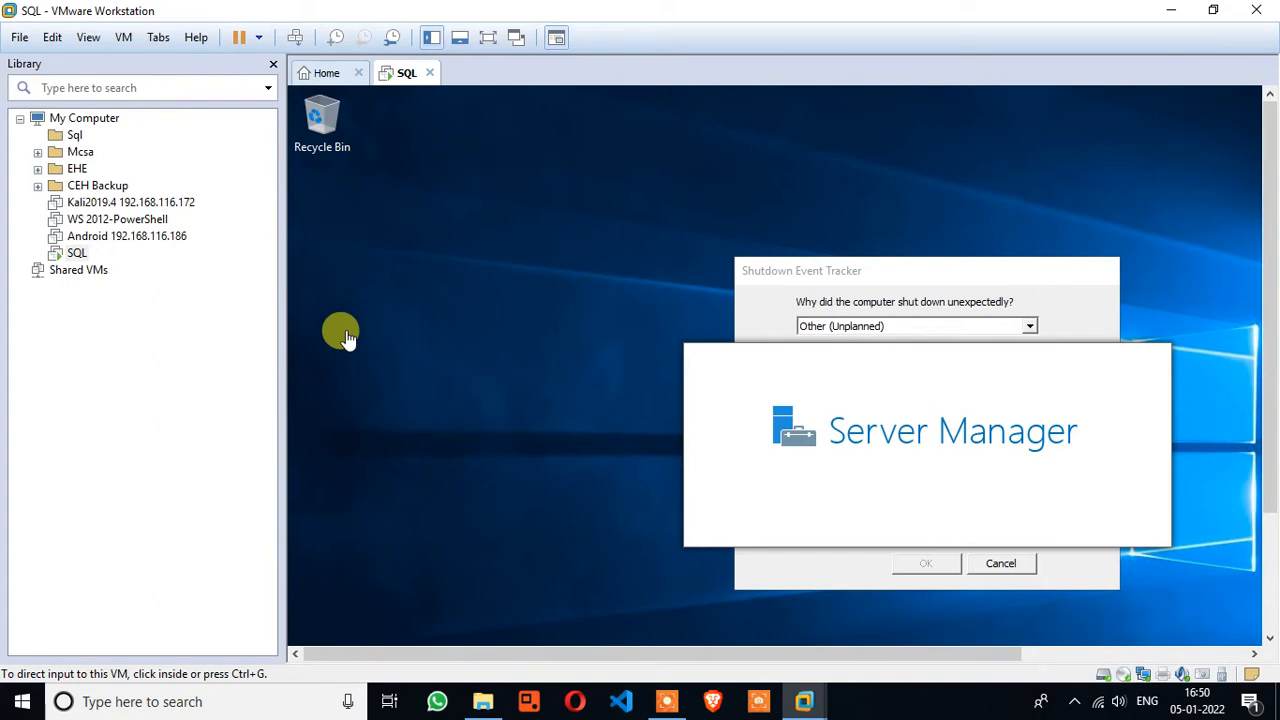
Open Network Connections with ncpa.cpl in the full-screen guest and open Ethernet0's status
left_click(488, 38)
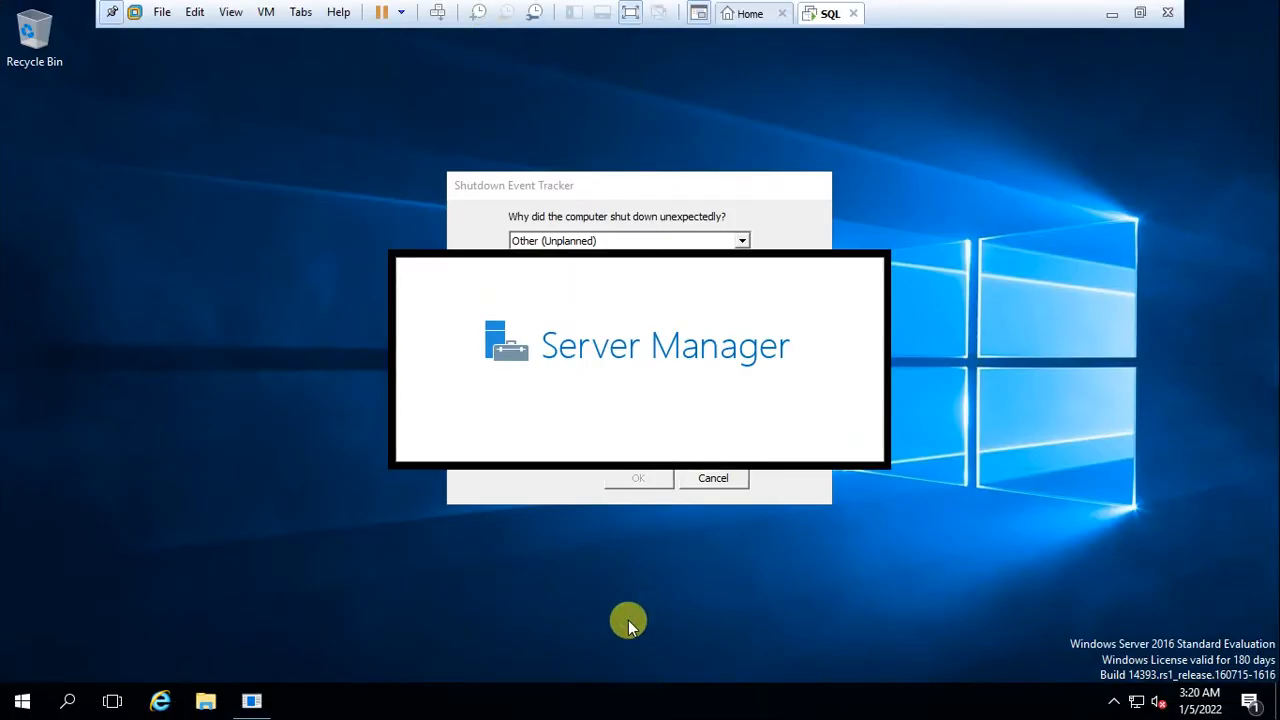
key("super+r")
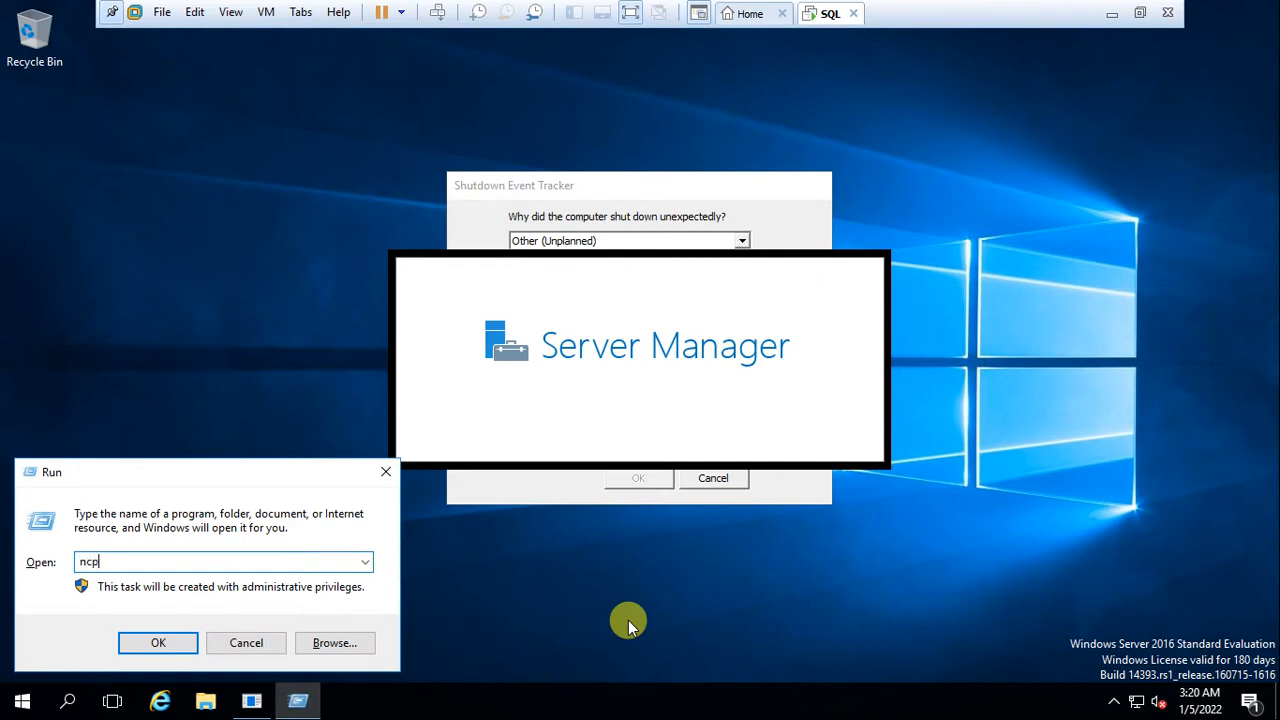
type("ncpa.c")
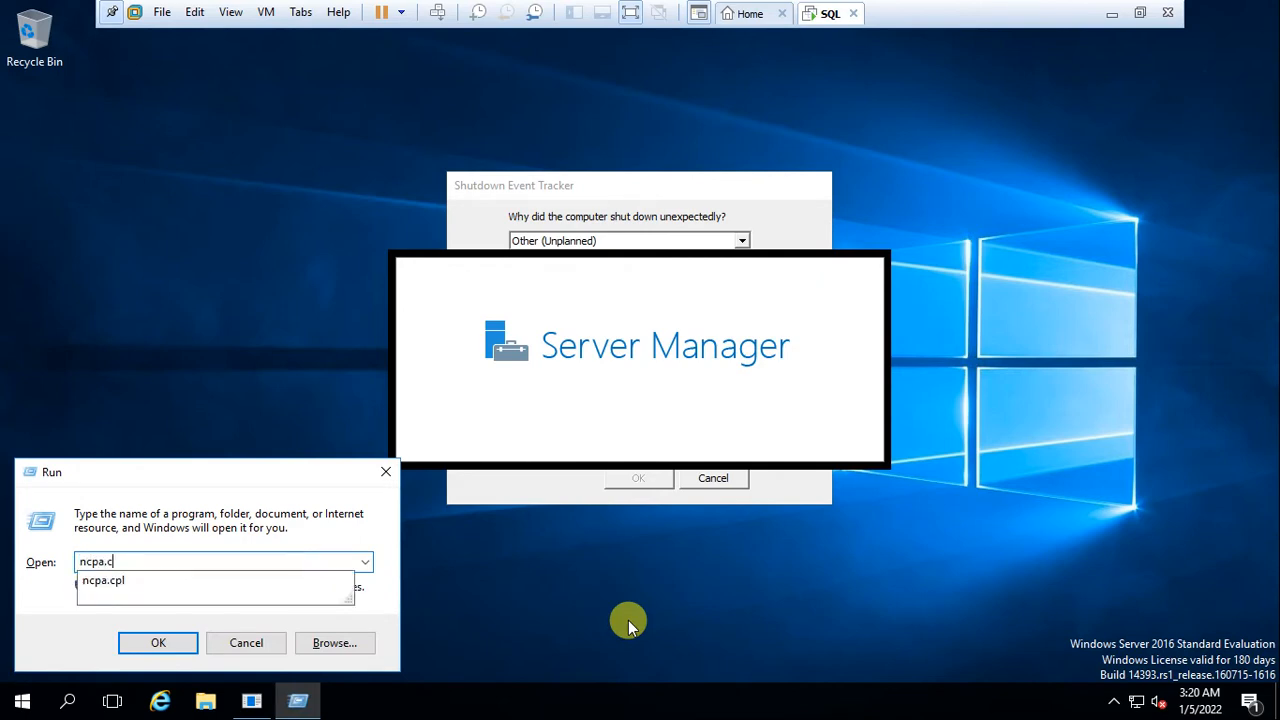
type("pl")
key("Return")
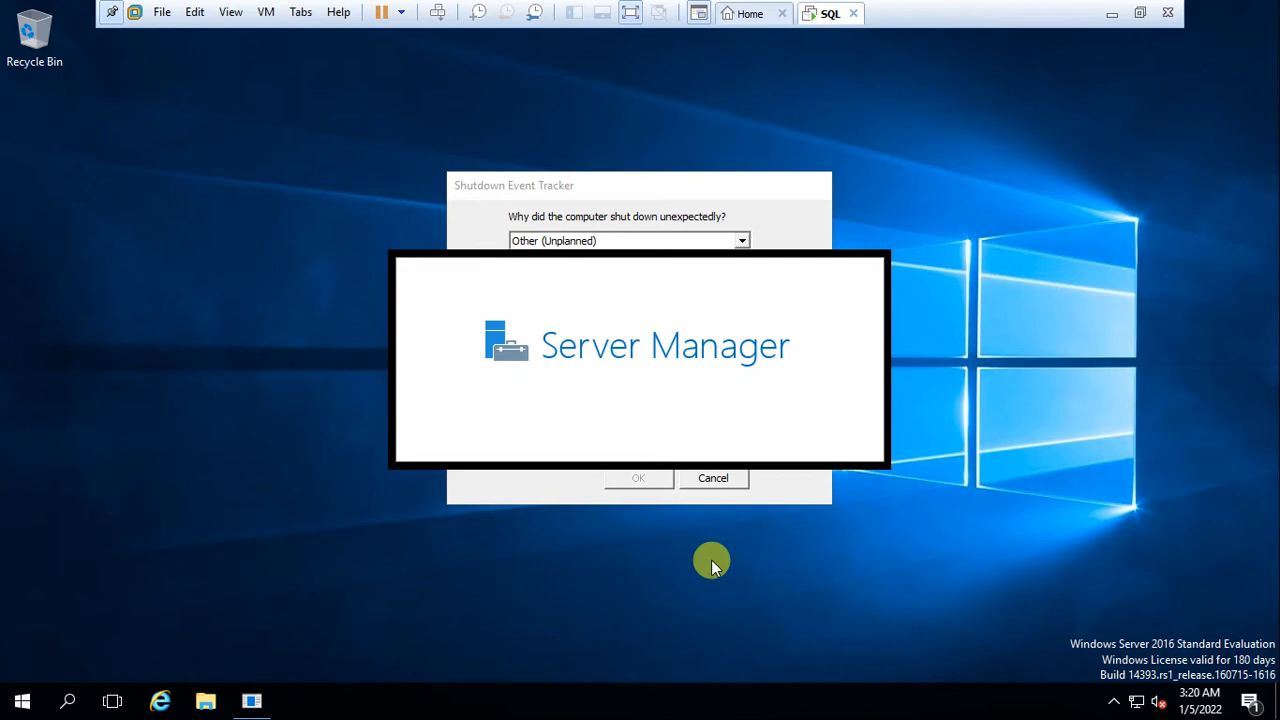
key("super+e")
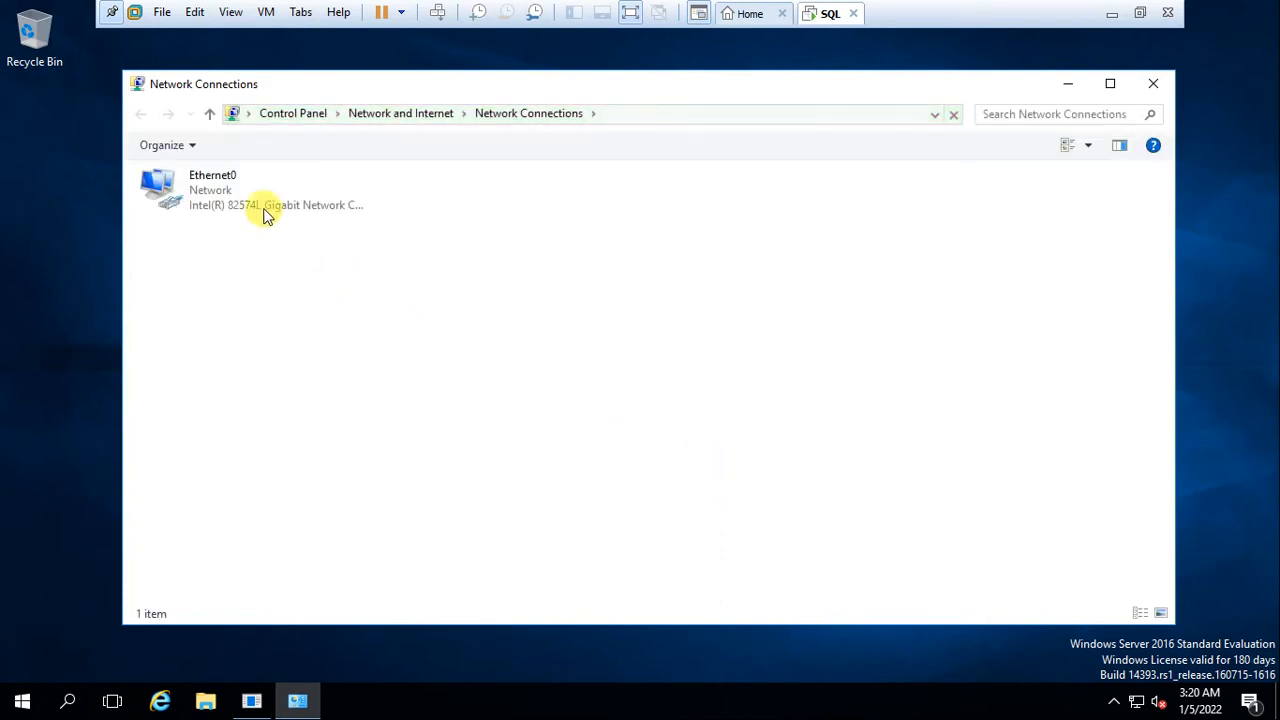
left_click(263, 209)
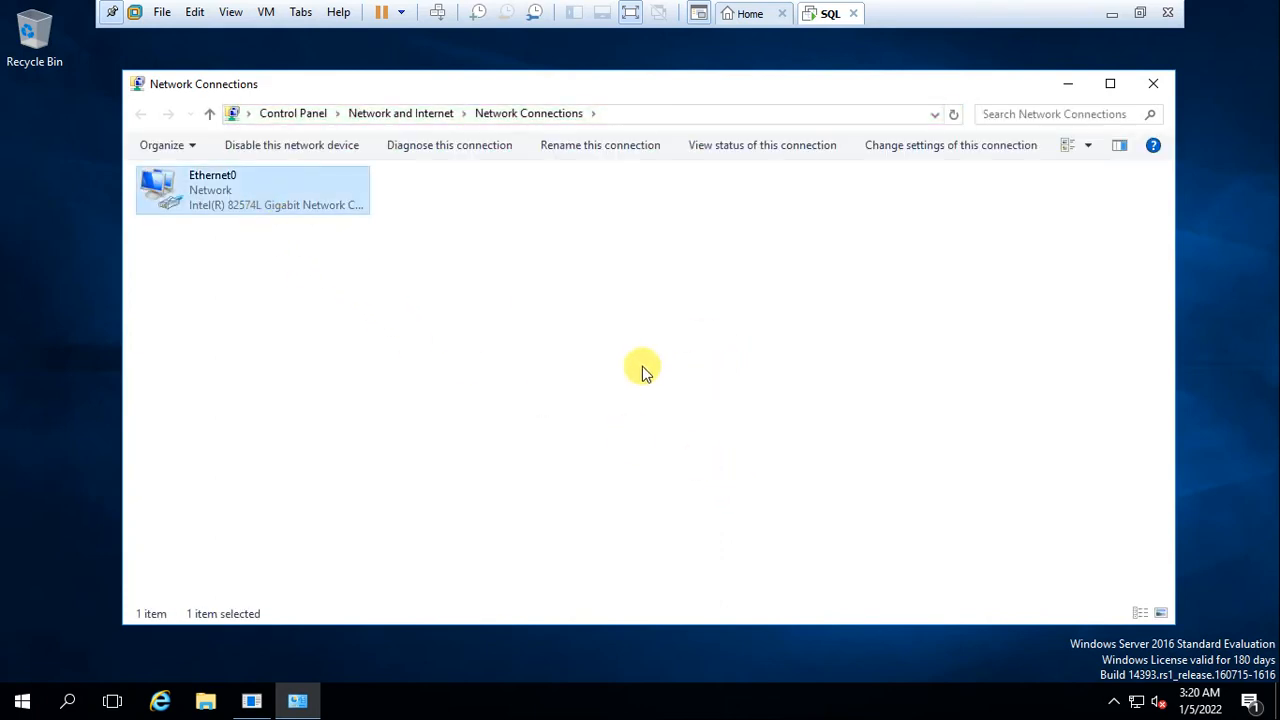
key("Return")
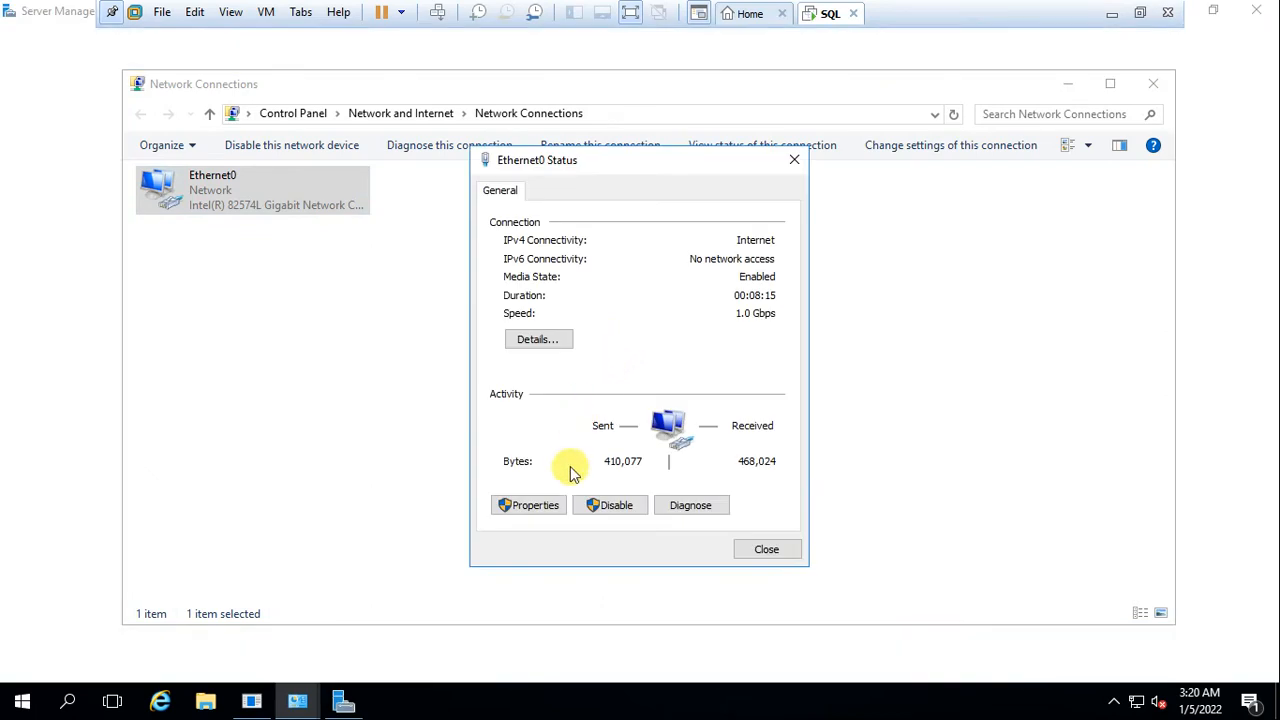
Check Ethernet0's static IPv4 192.168.116.188, mask 255.255.255.0, gateway/DNS 192.168.116.2, then close the dialogs
left_click(551, 510)
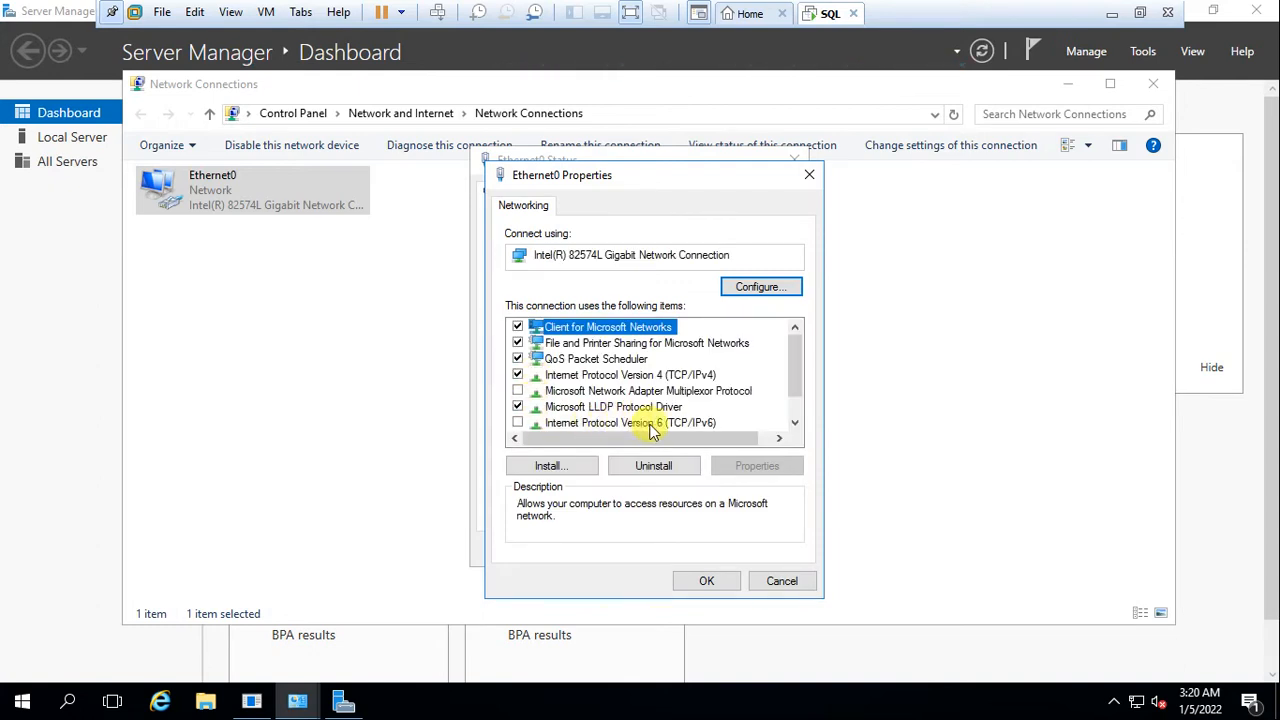
left_click(605, 376)
left_click(752, 466)
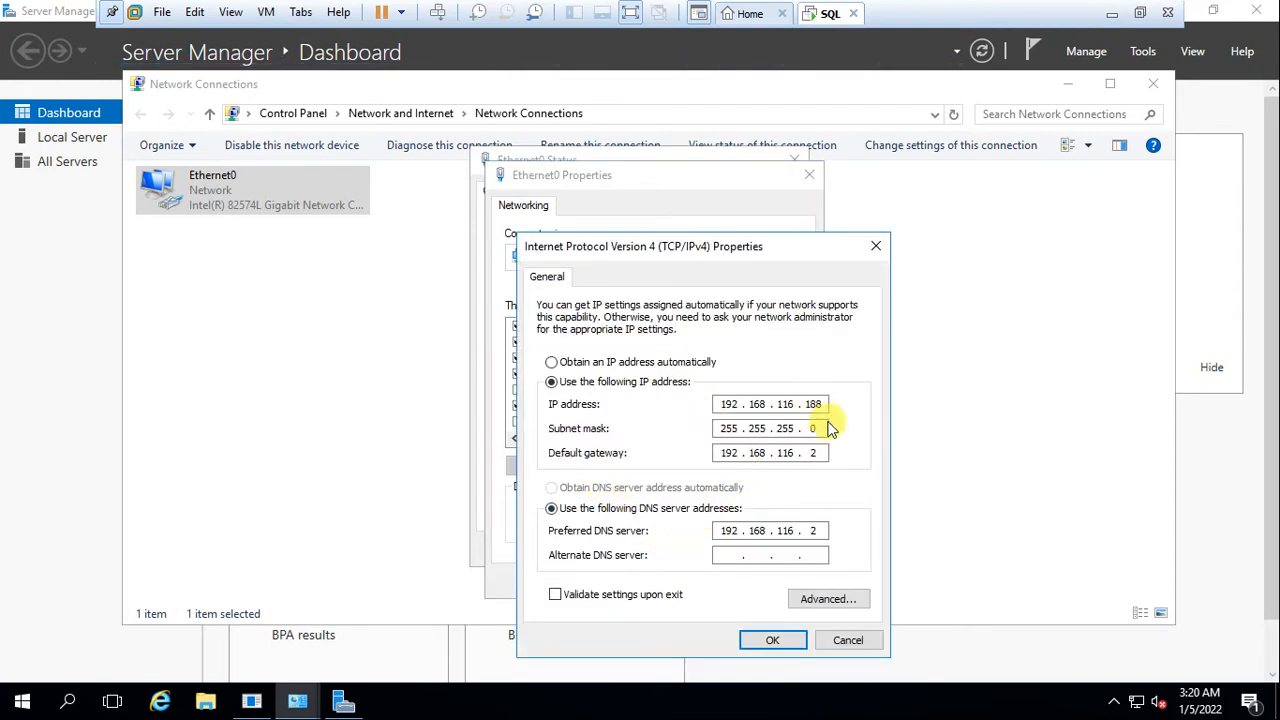
left_click(760, 643)
left_click(706, 582)
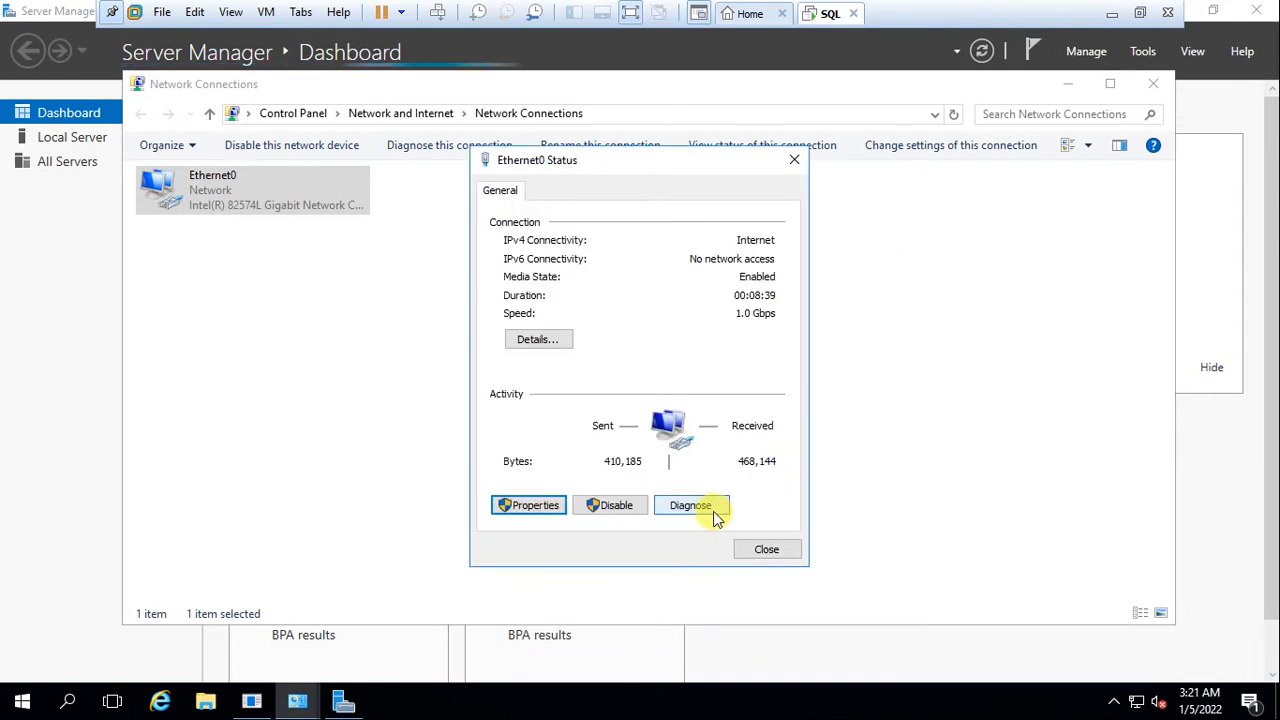
left_click(762, 548)
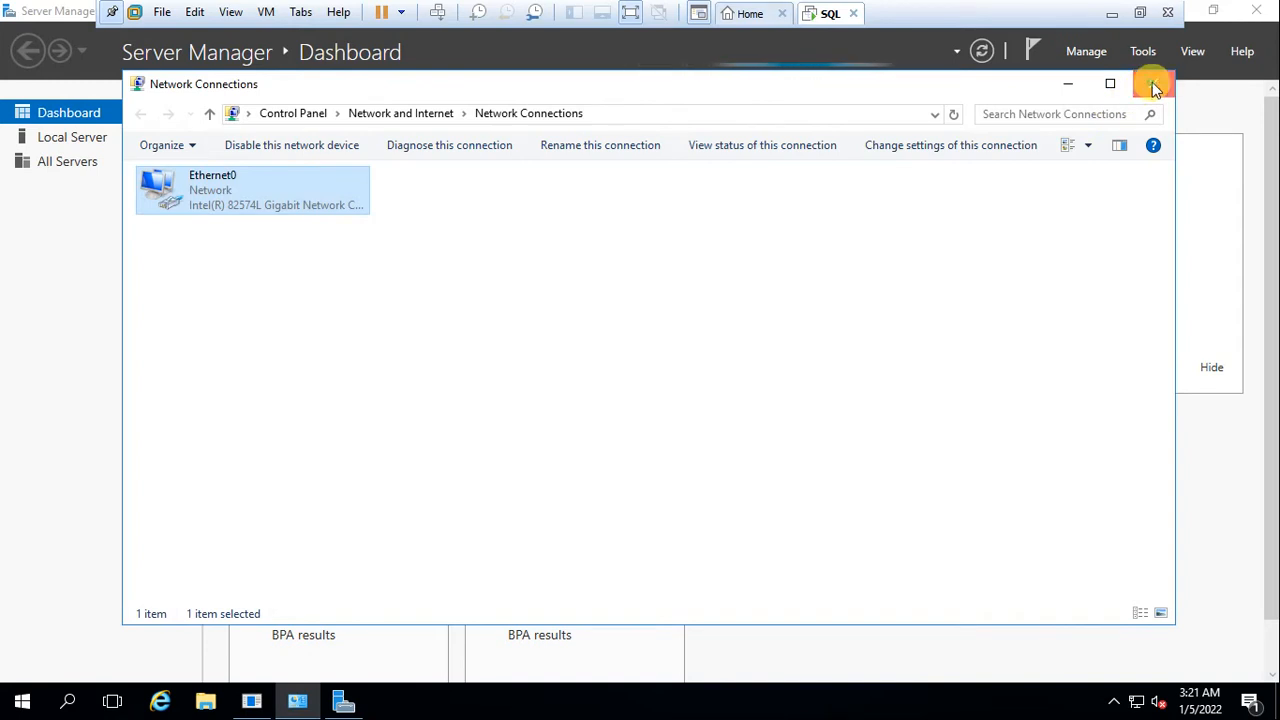
Close Network Connections and open the Local Server's date and time settings
left_click(1153, 84)
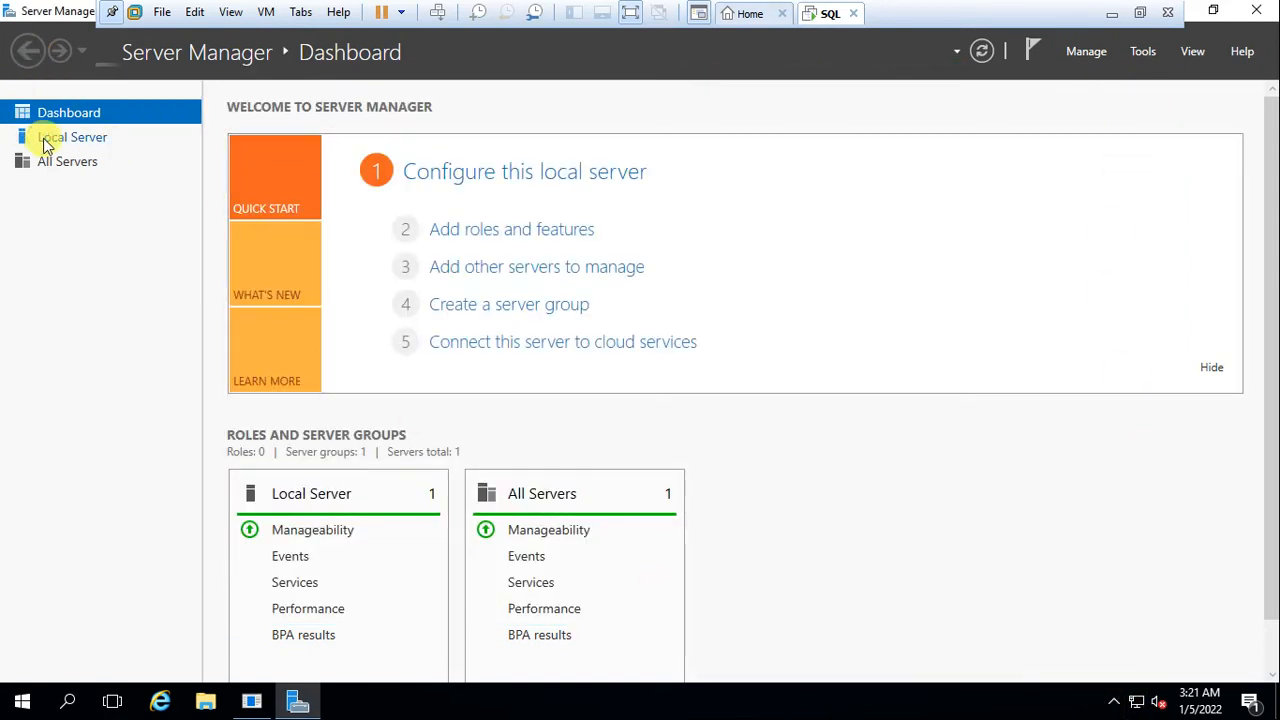
left_click(80, 137)
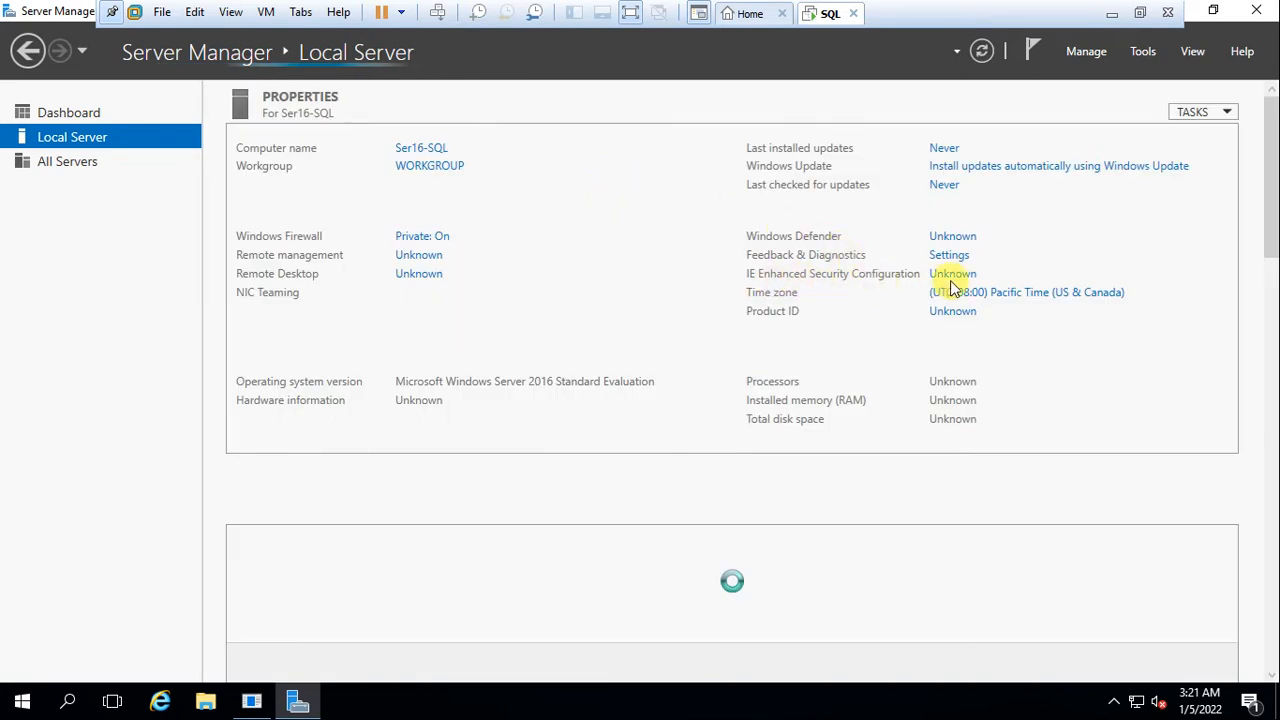
left_click(1000, 300)
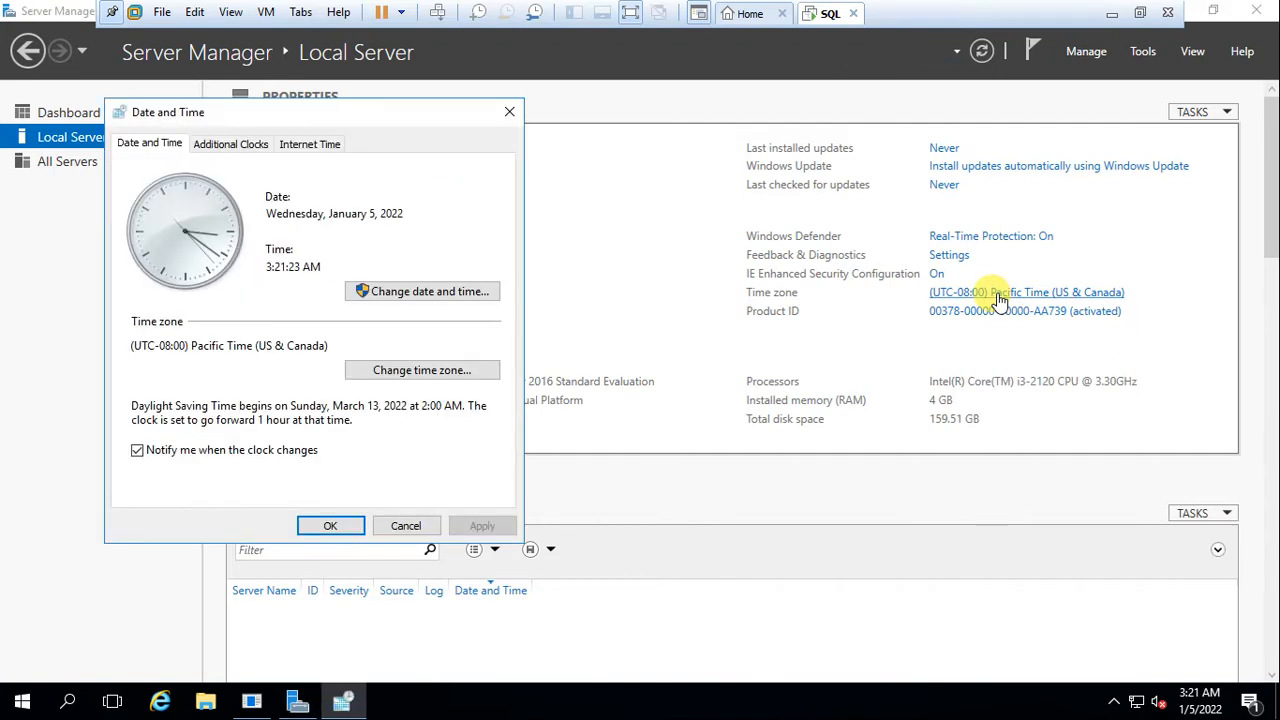
Set the time zone to (UTC+05:30) Chennai, Kolkata, Mumbai, New Delhi
left_click(435, 378)
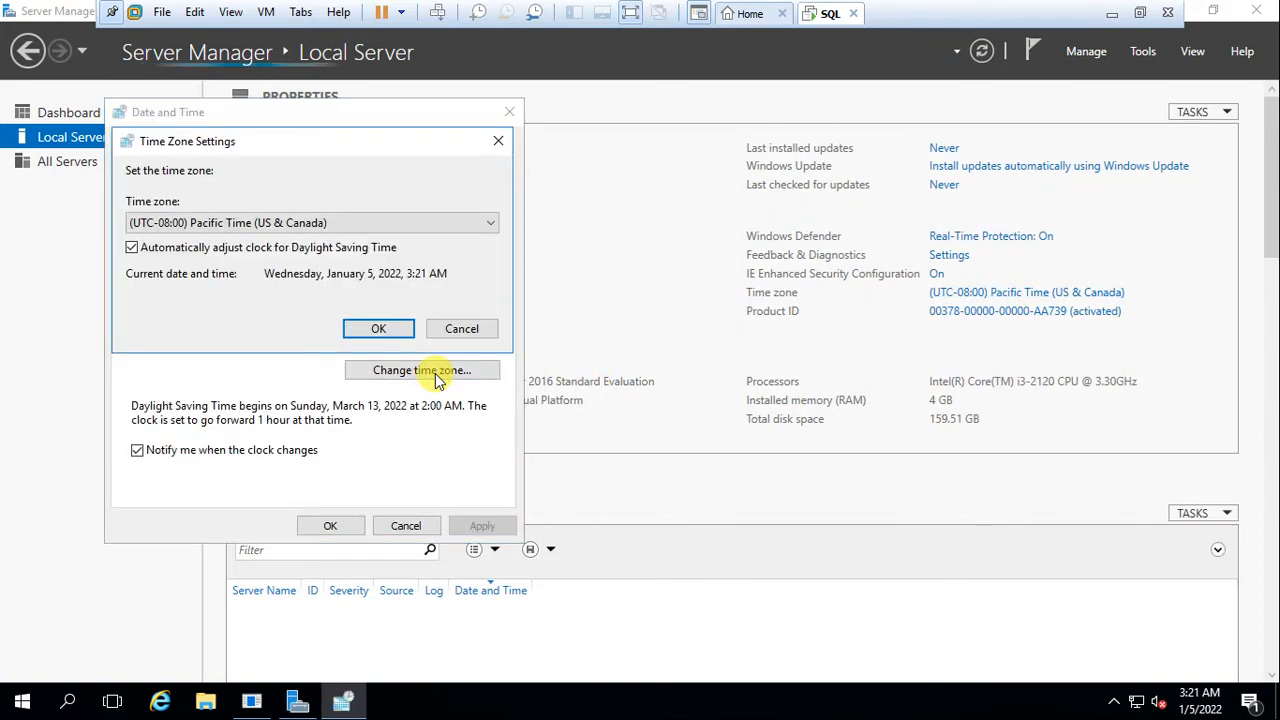
left_click(493, 222)
scroll(332, 411, "down", 15)
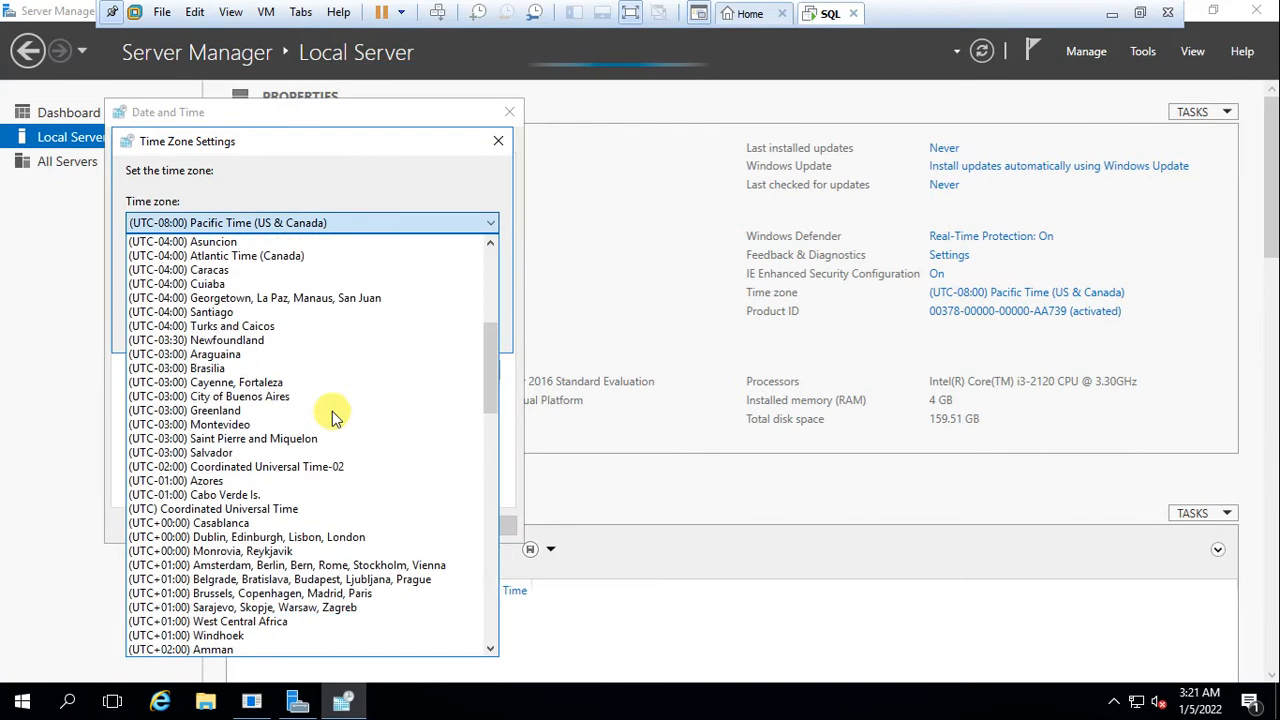
scroll(290, 546, "down", 4)
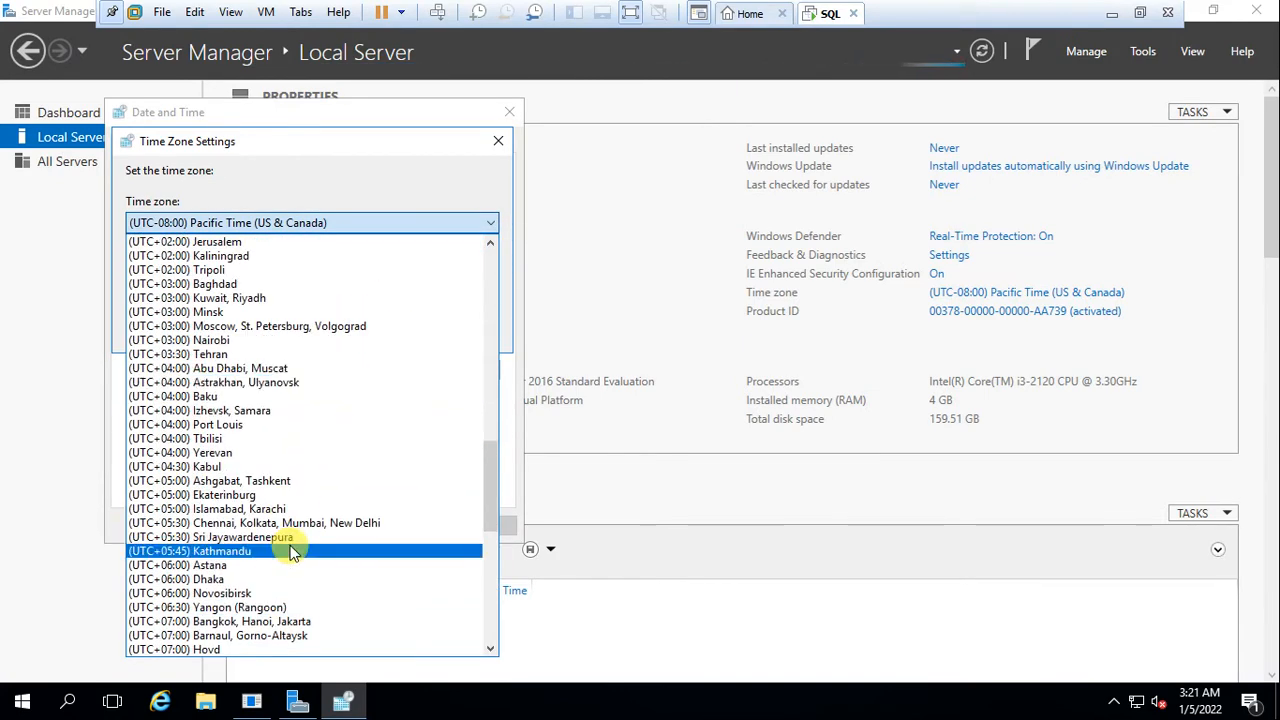
left_click(259, 523)
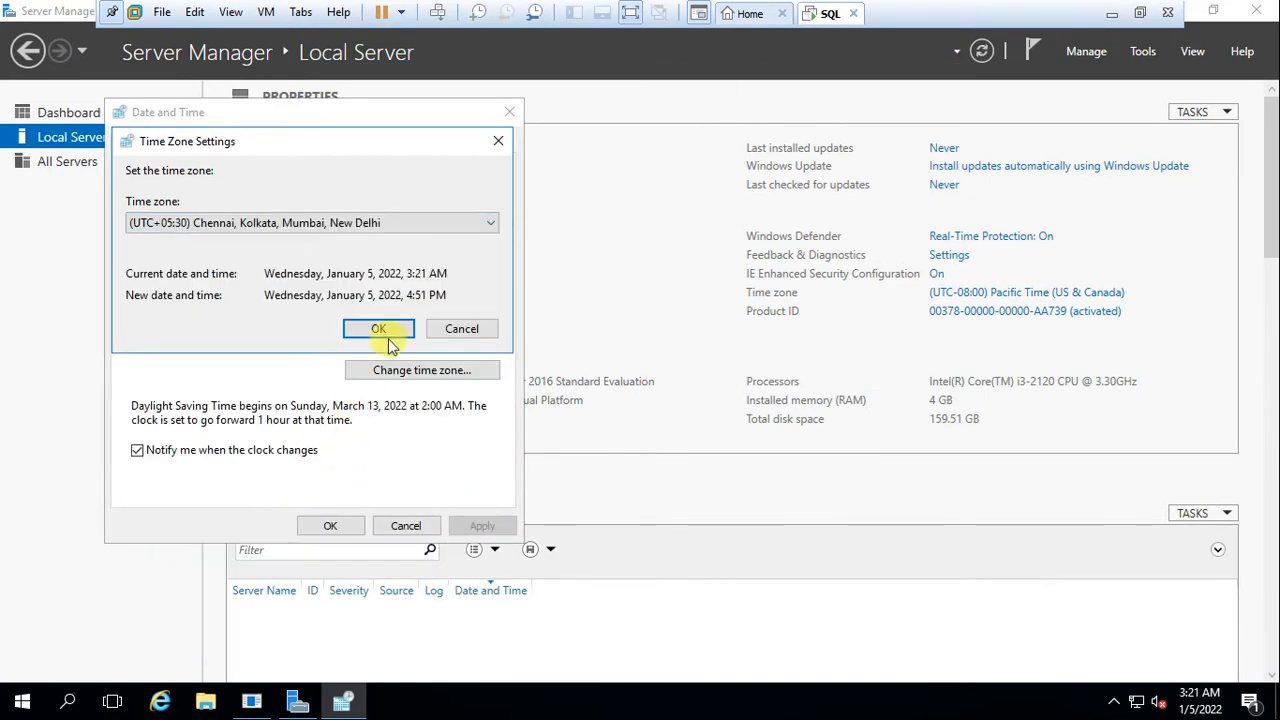
left_click(390, 323)
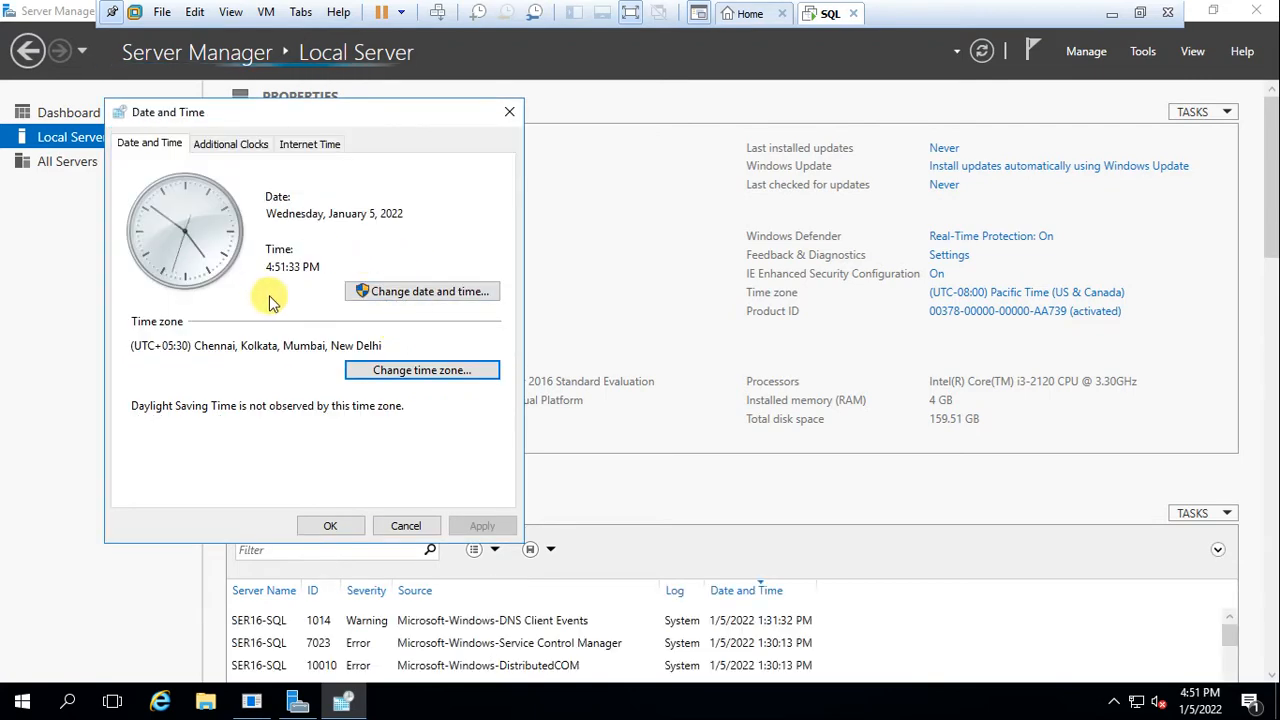
Close the Date and Time dialog, restore full screen, and recheck the settings without changes
left_click(632, 13)
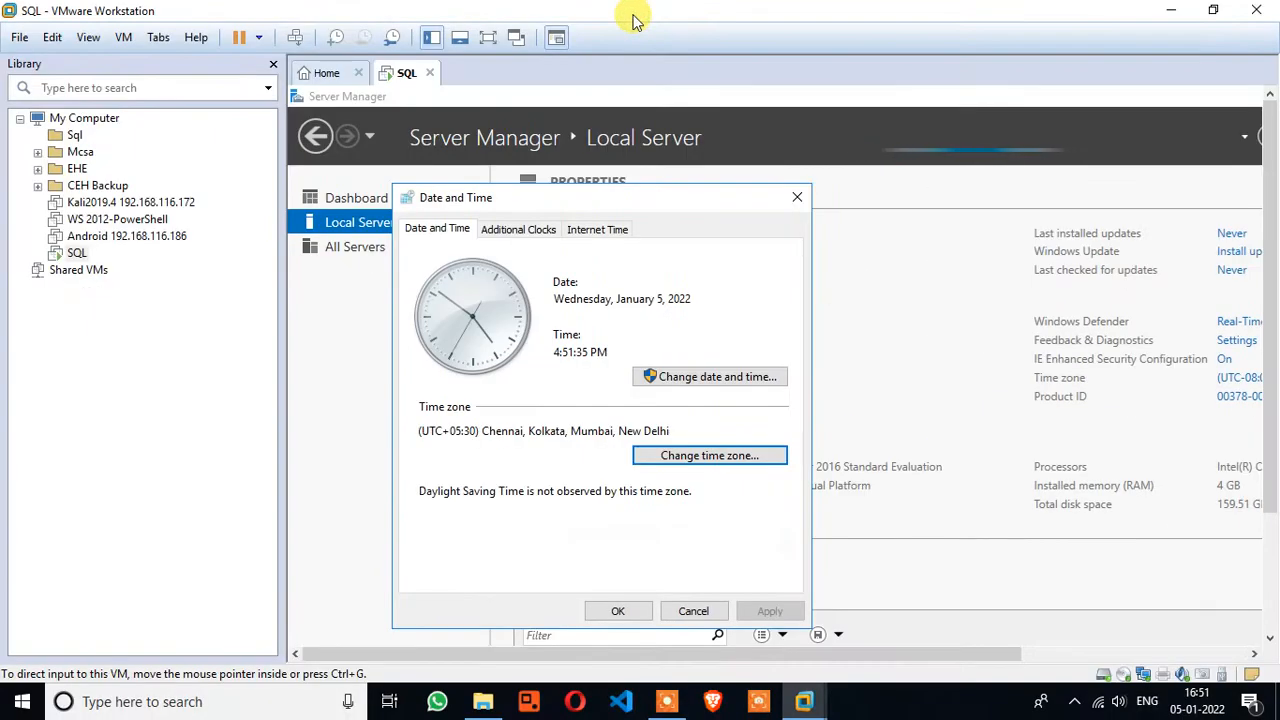
left_click(618, 611)
left_click(488, 38)
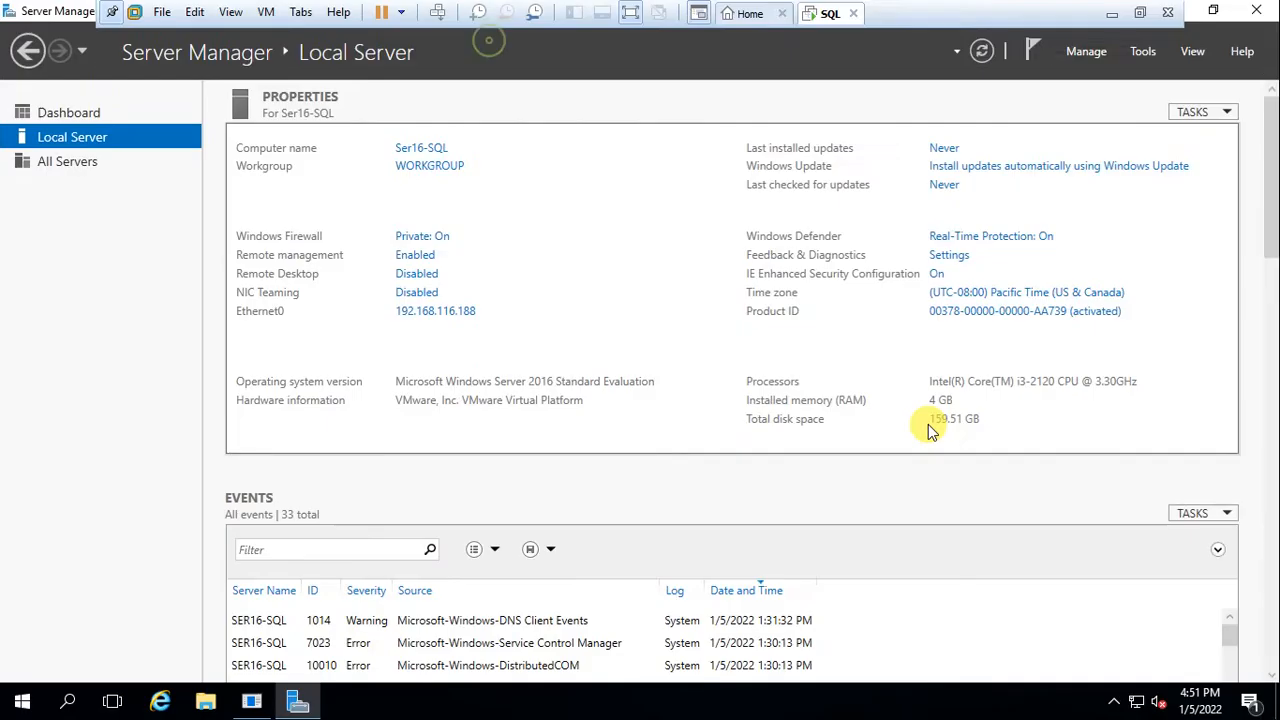
left_click(1006, 298)
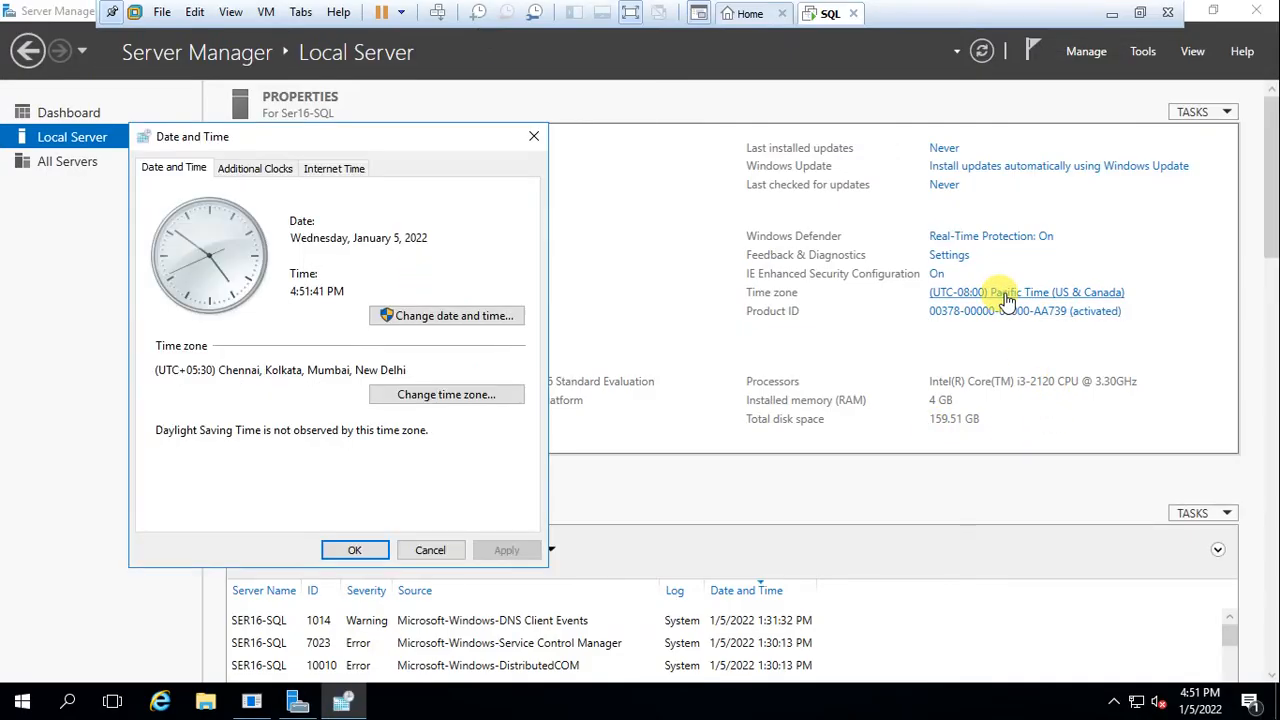
left_click(457, 551)
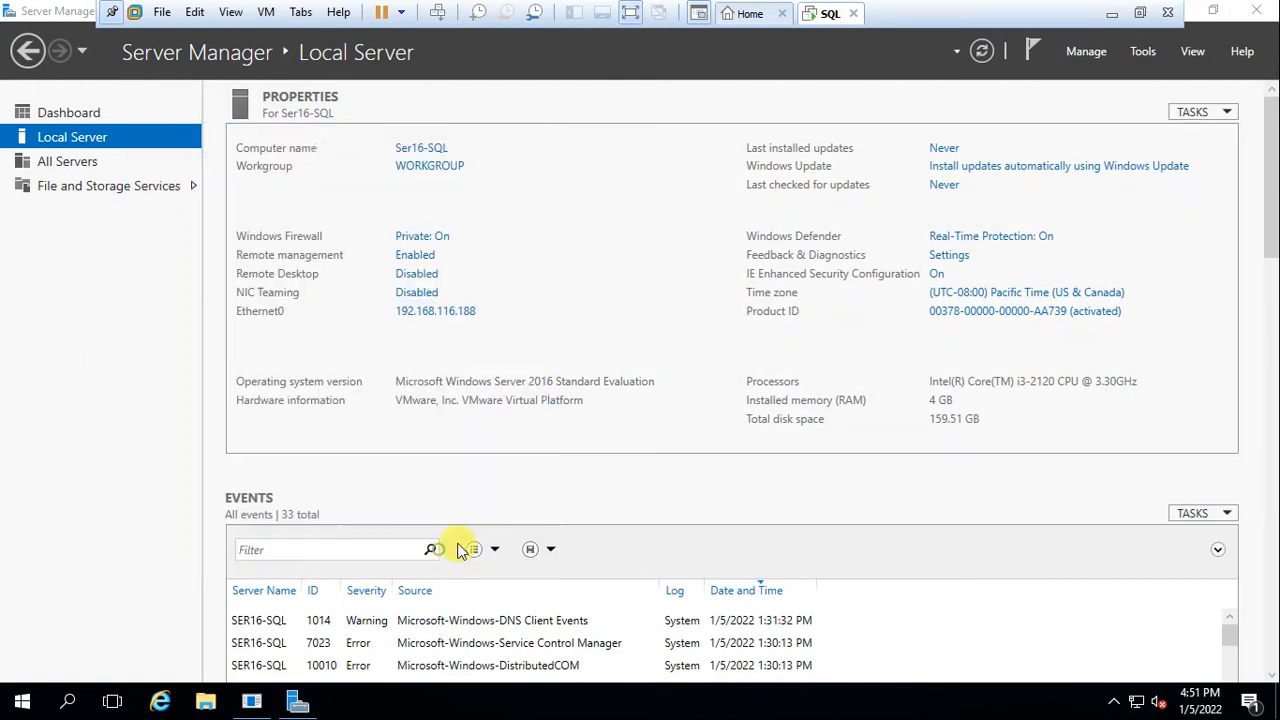
Set IE Enhanced Security Configuration to Off for Administrators and Users and apply it
left_click(938, 276)
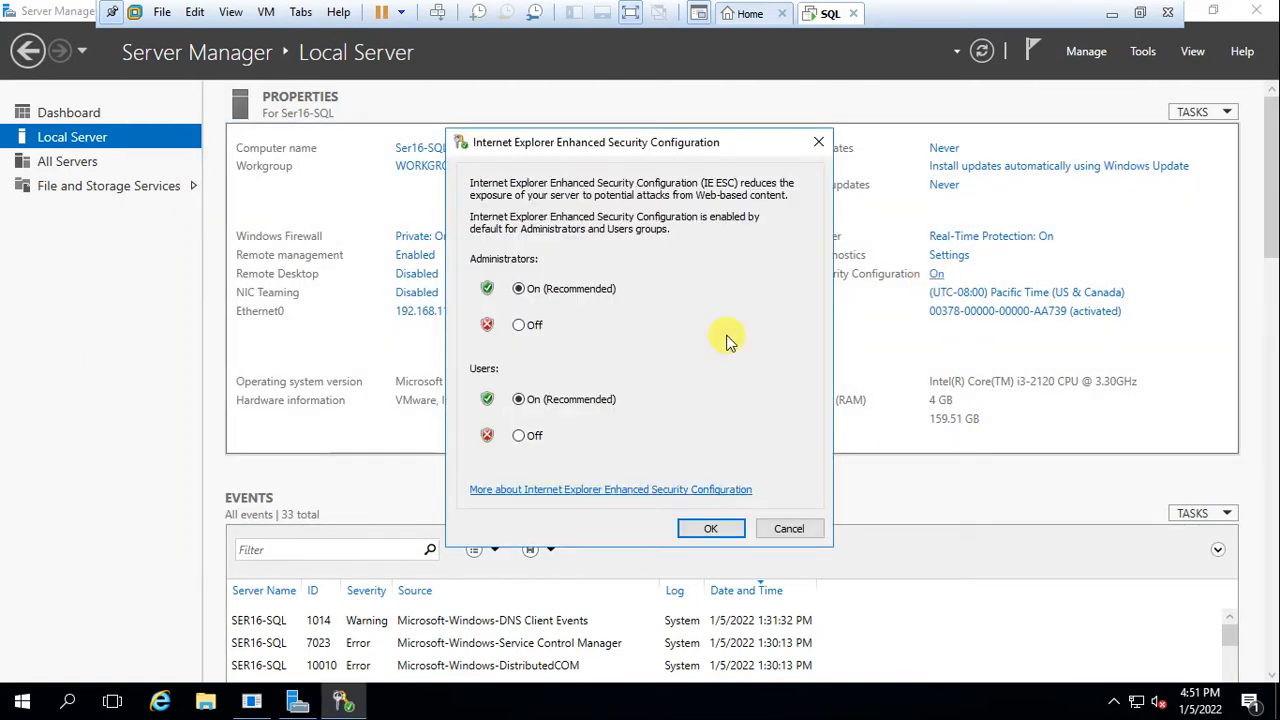
left_click(530, 326)
left_click(520, 437)
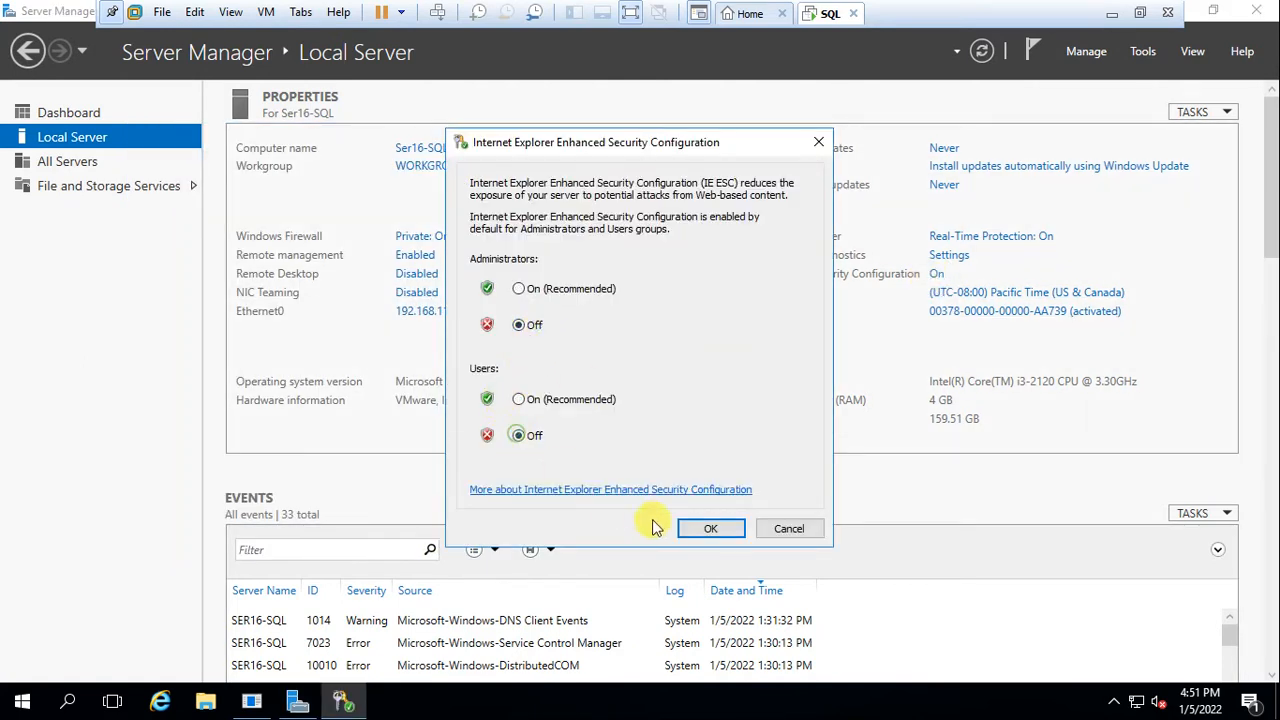
left_click(711, 528)
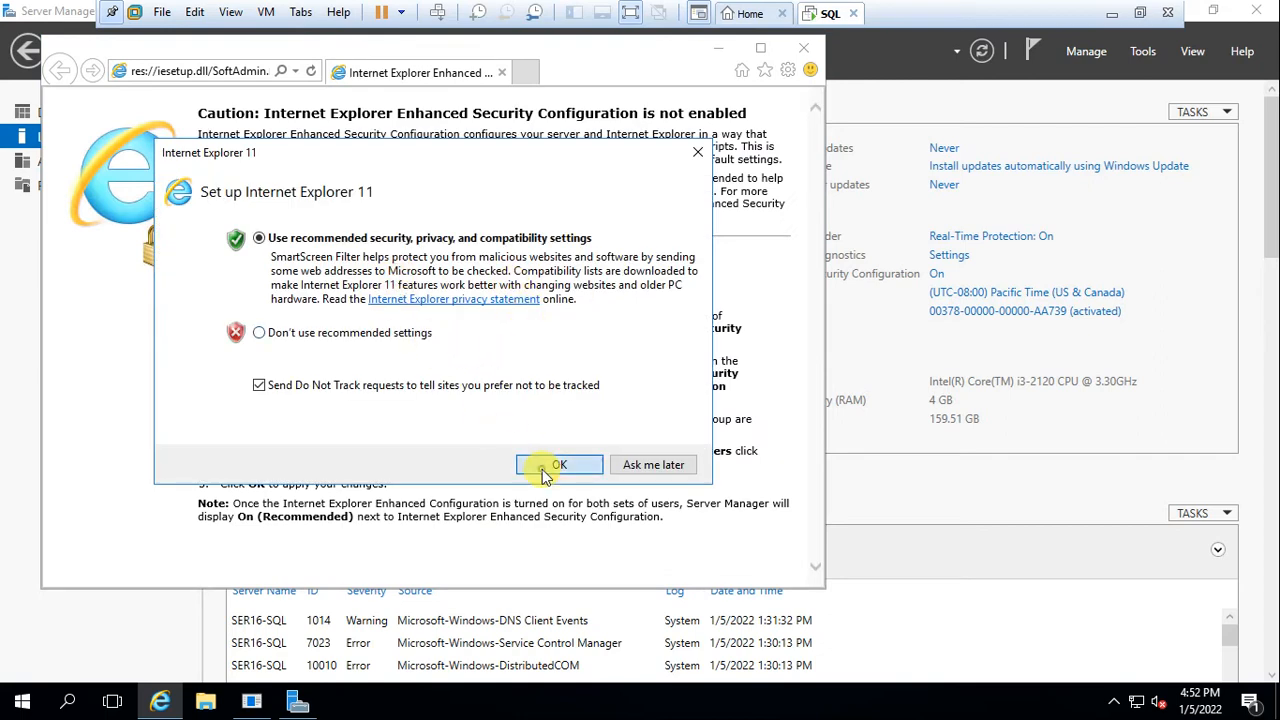
Accept Internet Explorer's recommended setup, load Gmail in a new tab, then minimize the browser
left_click(534, 464)
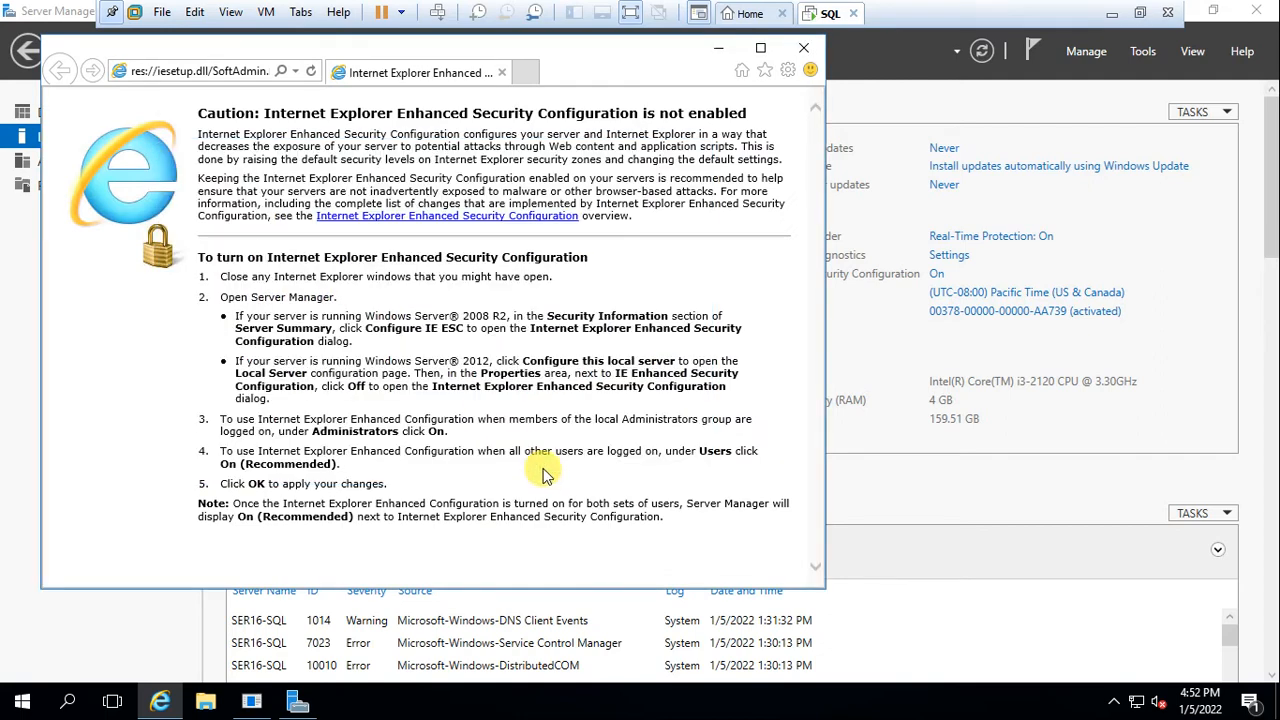
left_click(526, 72)
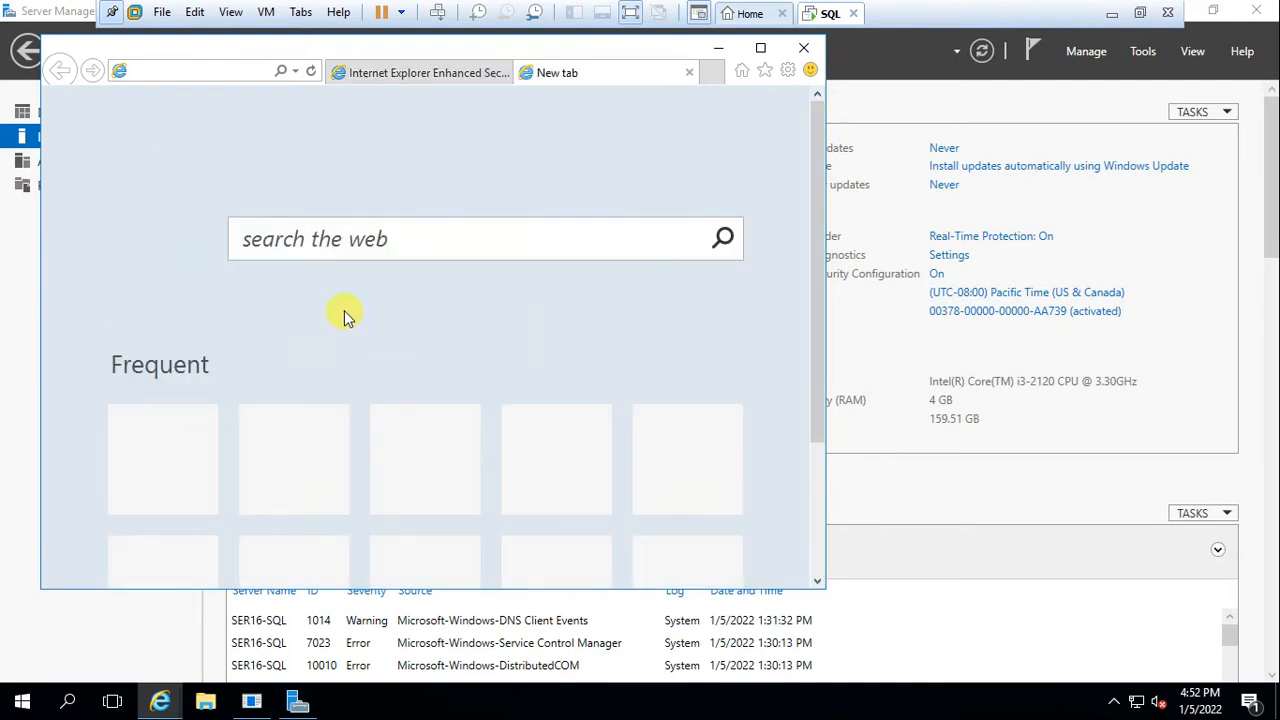
scroll(345, 310, "down", 3)
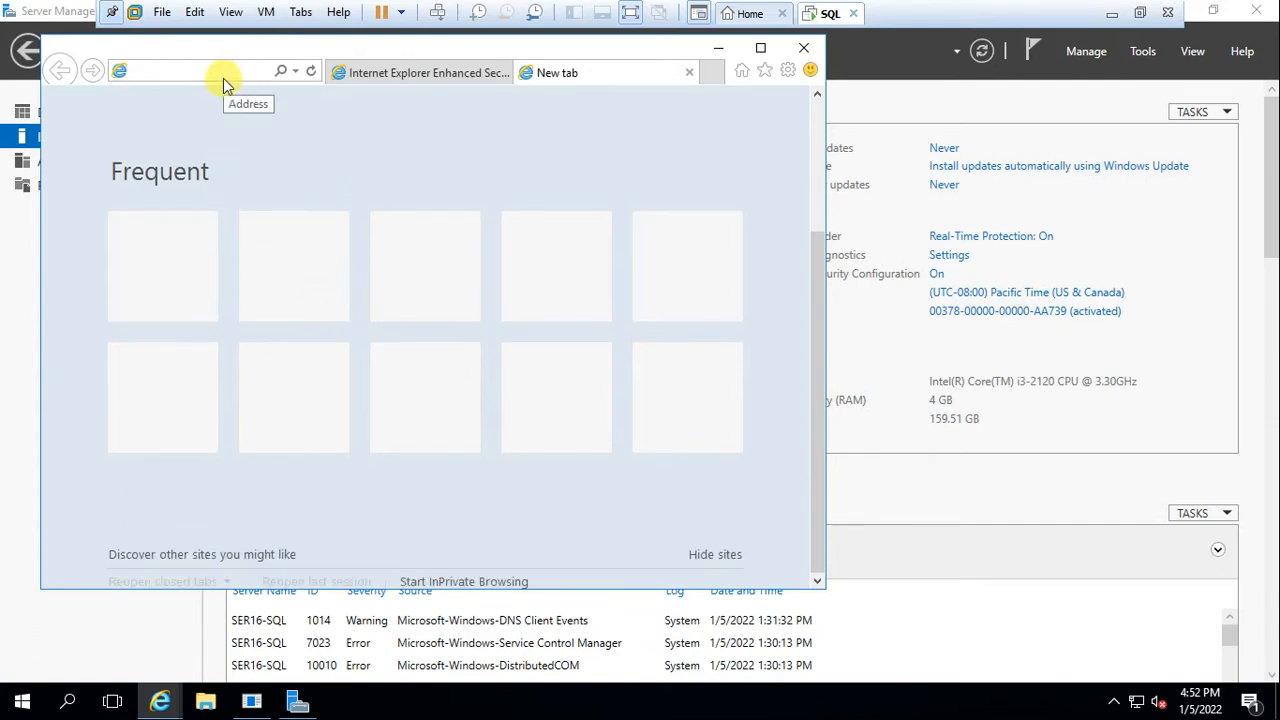
type("fg")
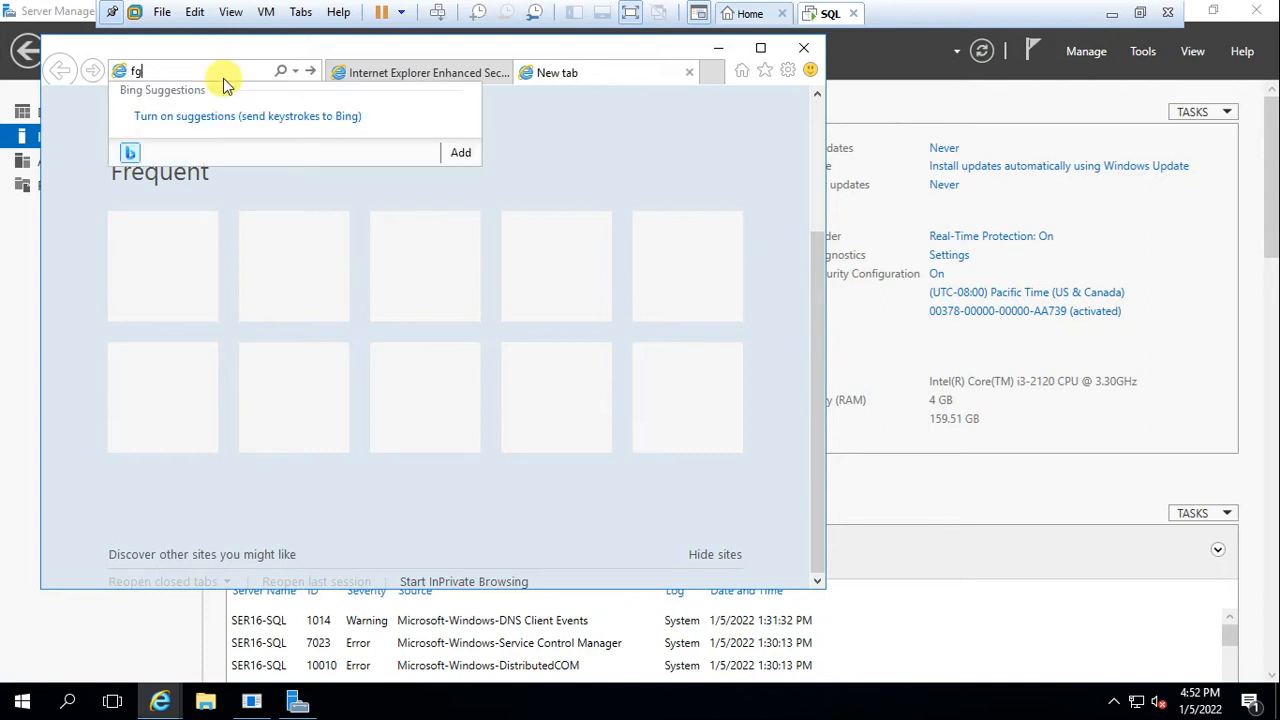
key("BackSpace")
key("BackSpace")
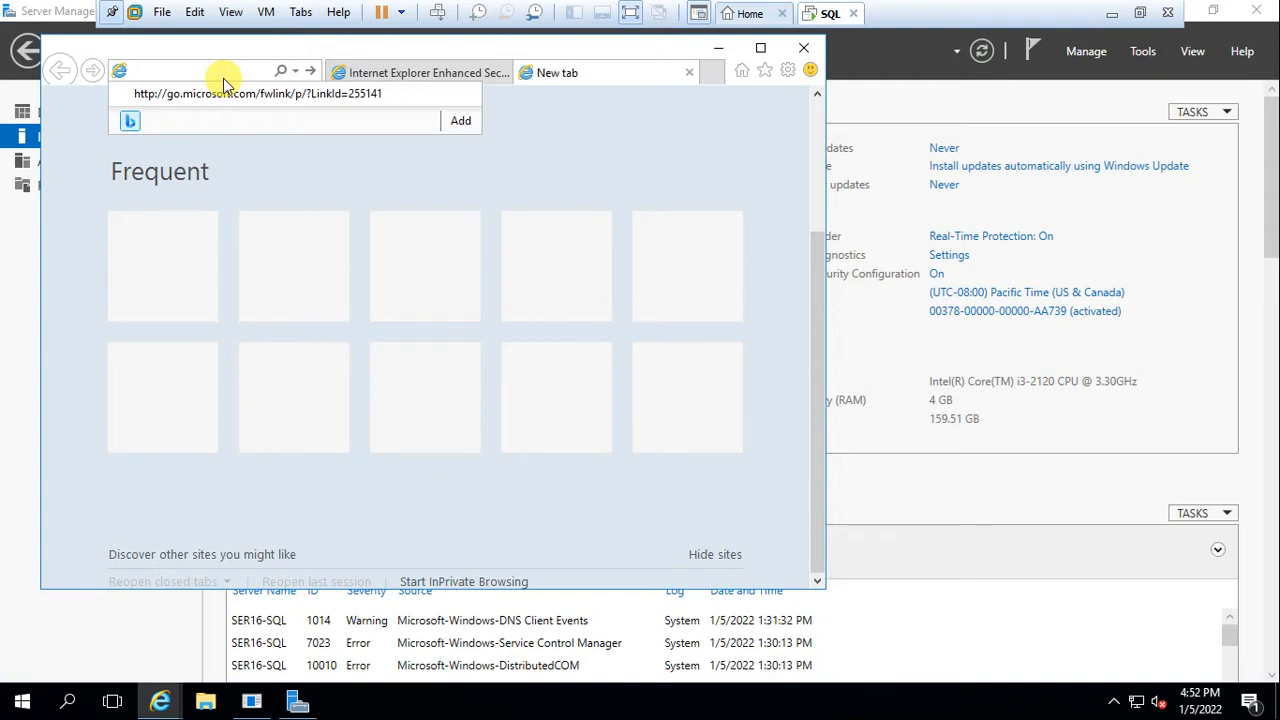
type("gmail")
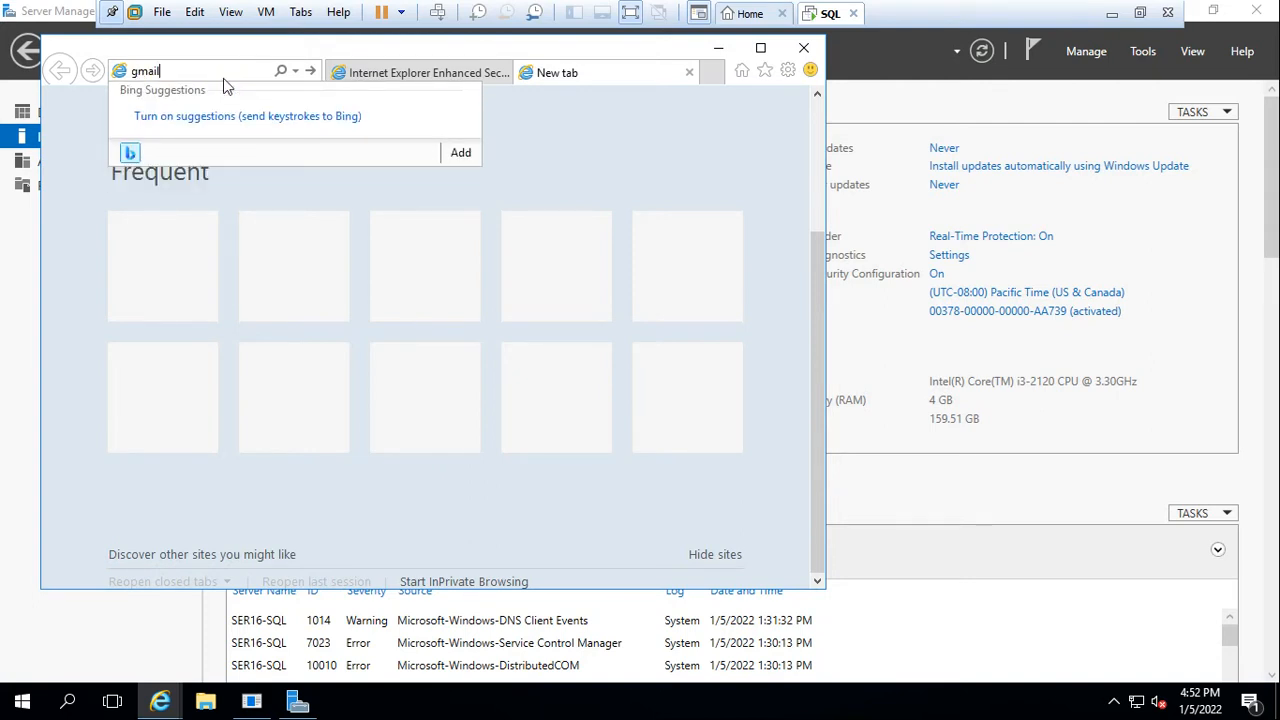
key("Return")
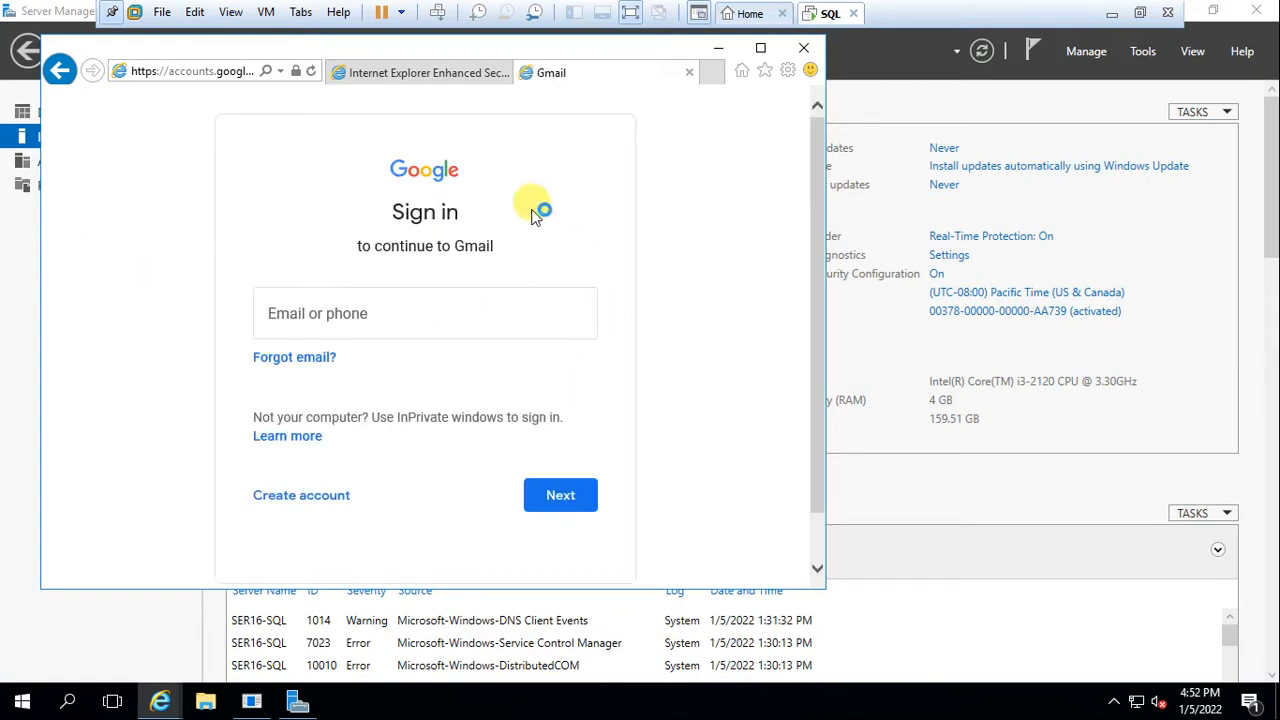
left_click(719, 48)
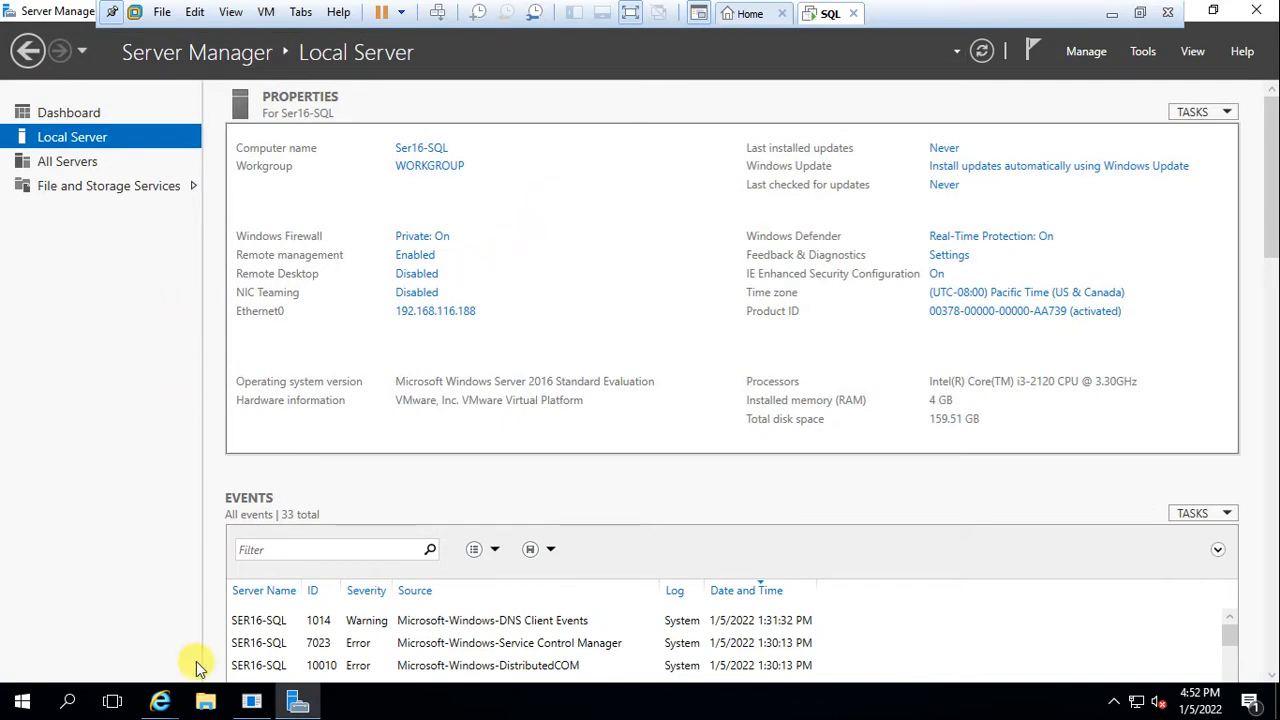
Open This PC in the guest's File Explorer, view its system properties, then close them
left_click(205, 705)
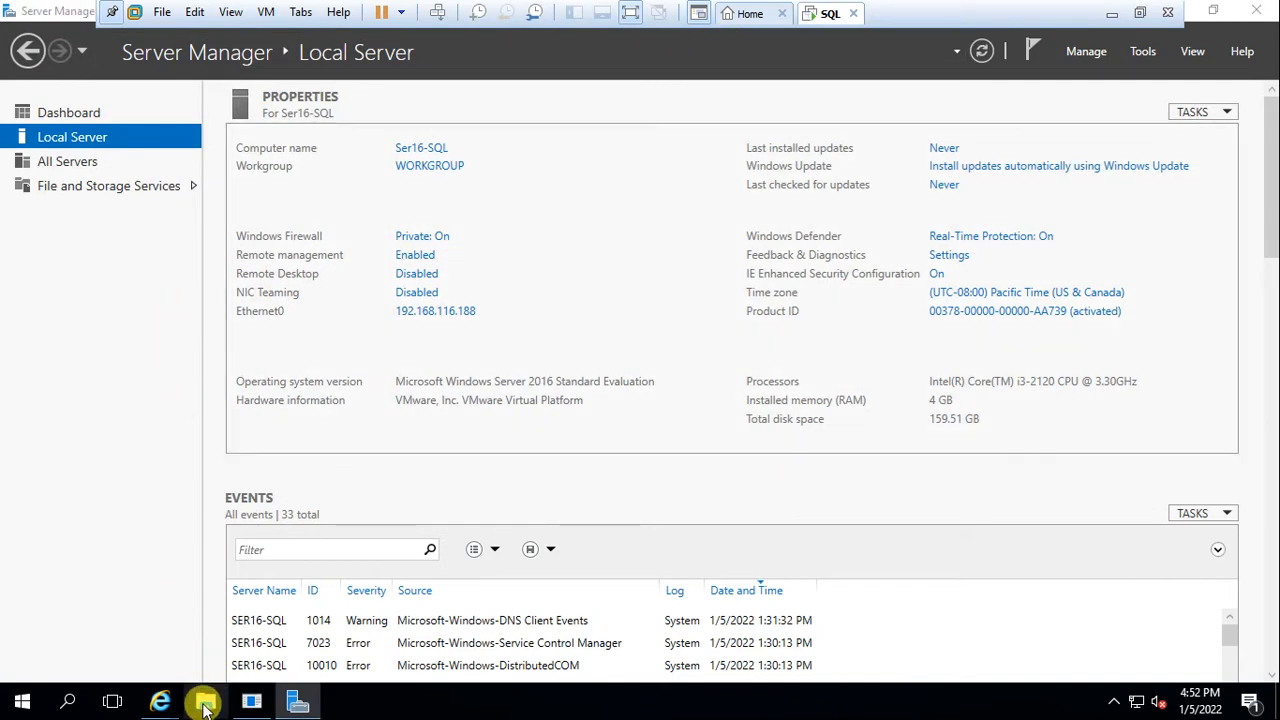
left_click(166, 306)
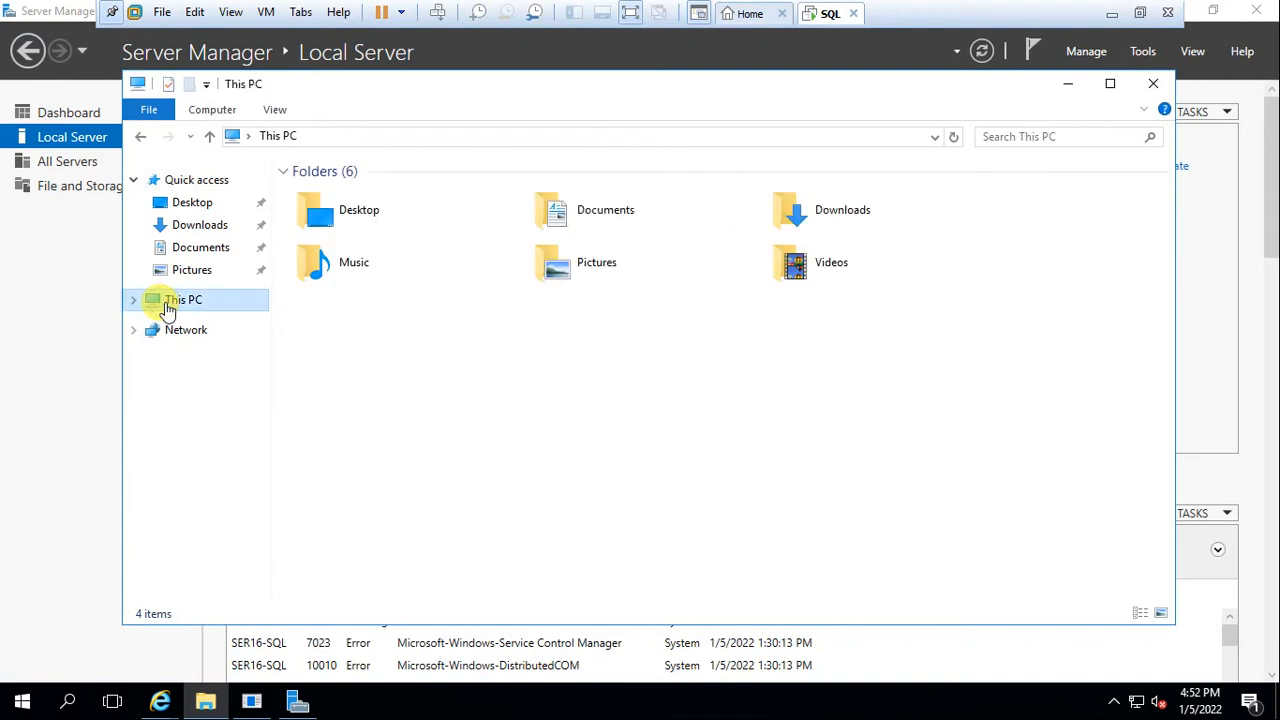
right_click(166, 302)
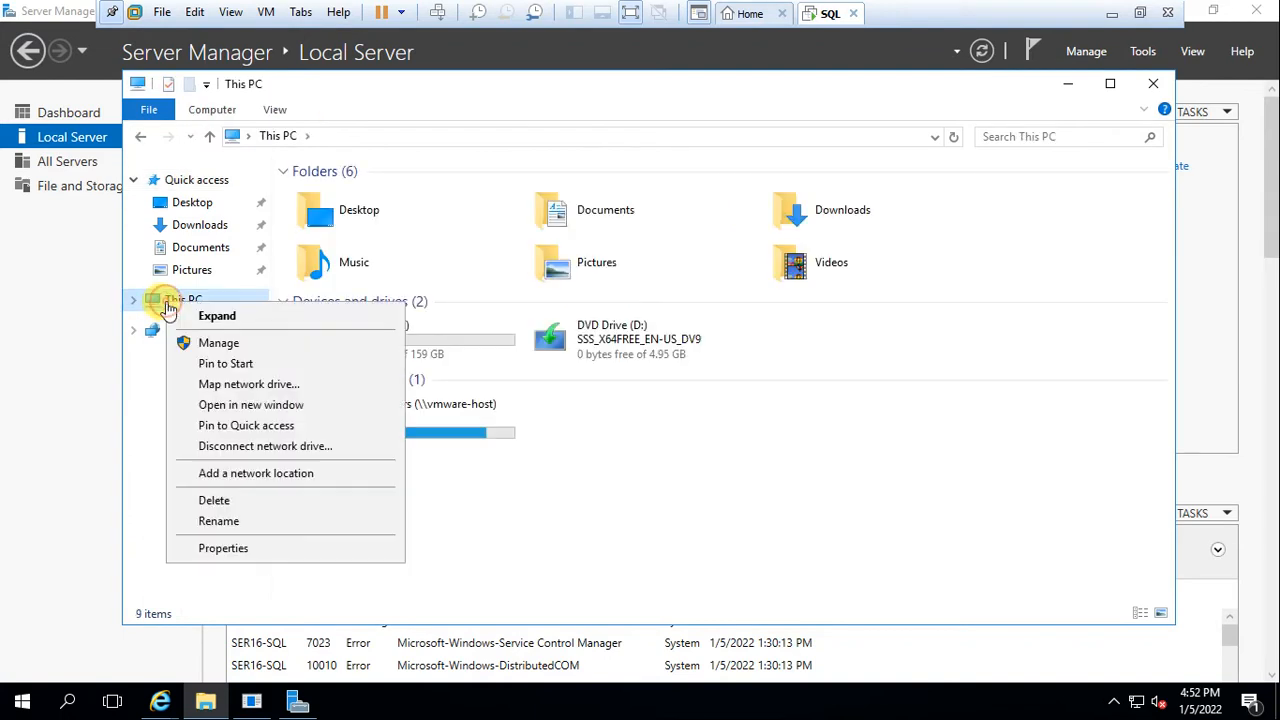
left_click(252, 549)
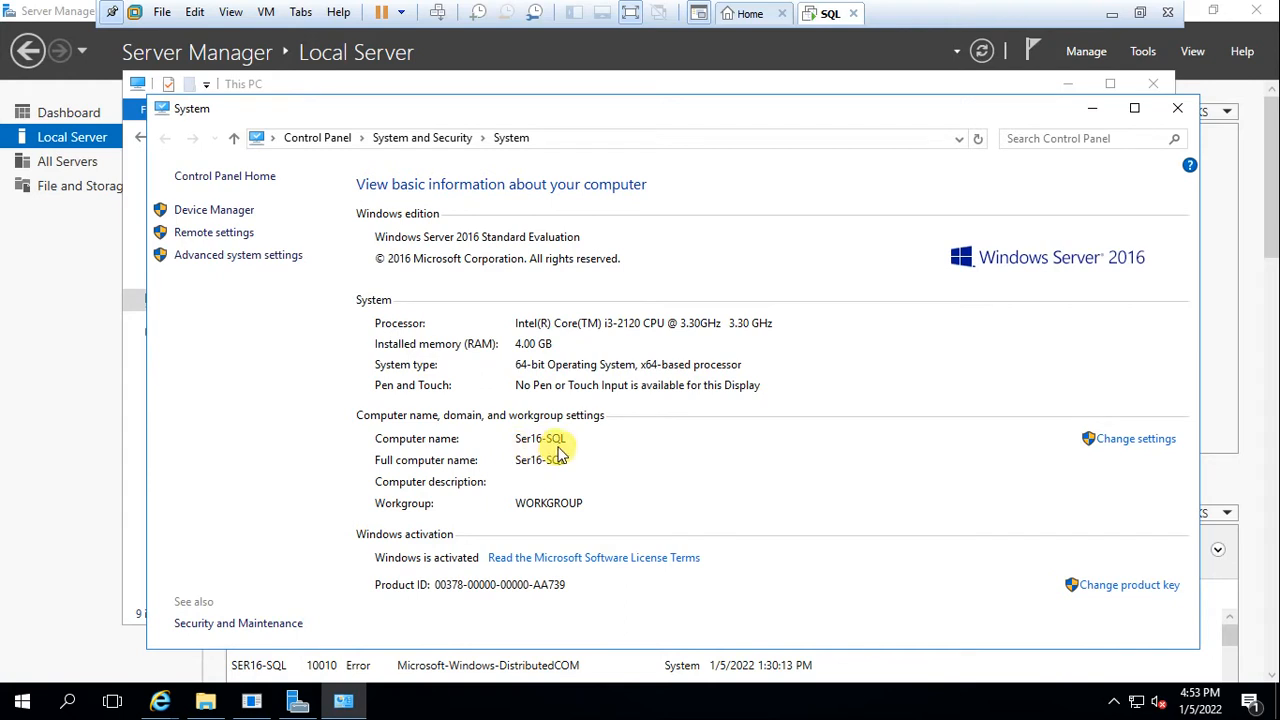
left_click(1177, 108)
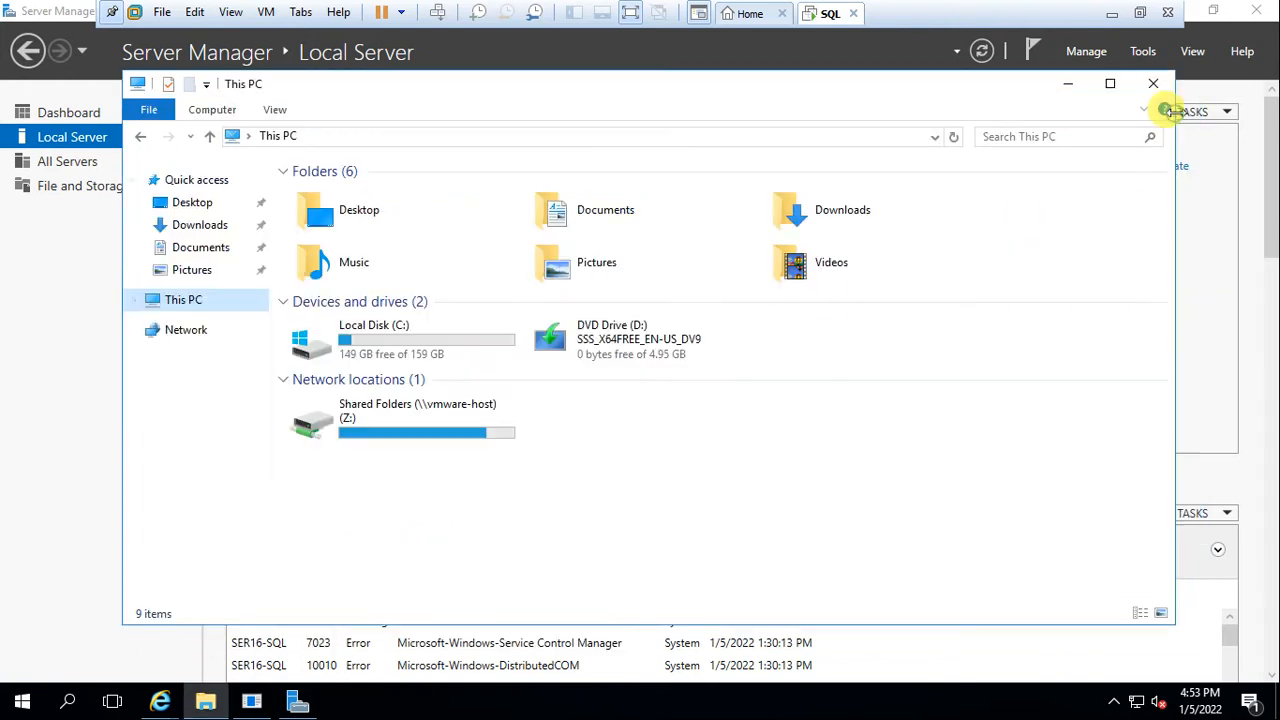
left_click(265, 12)
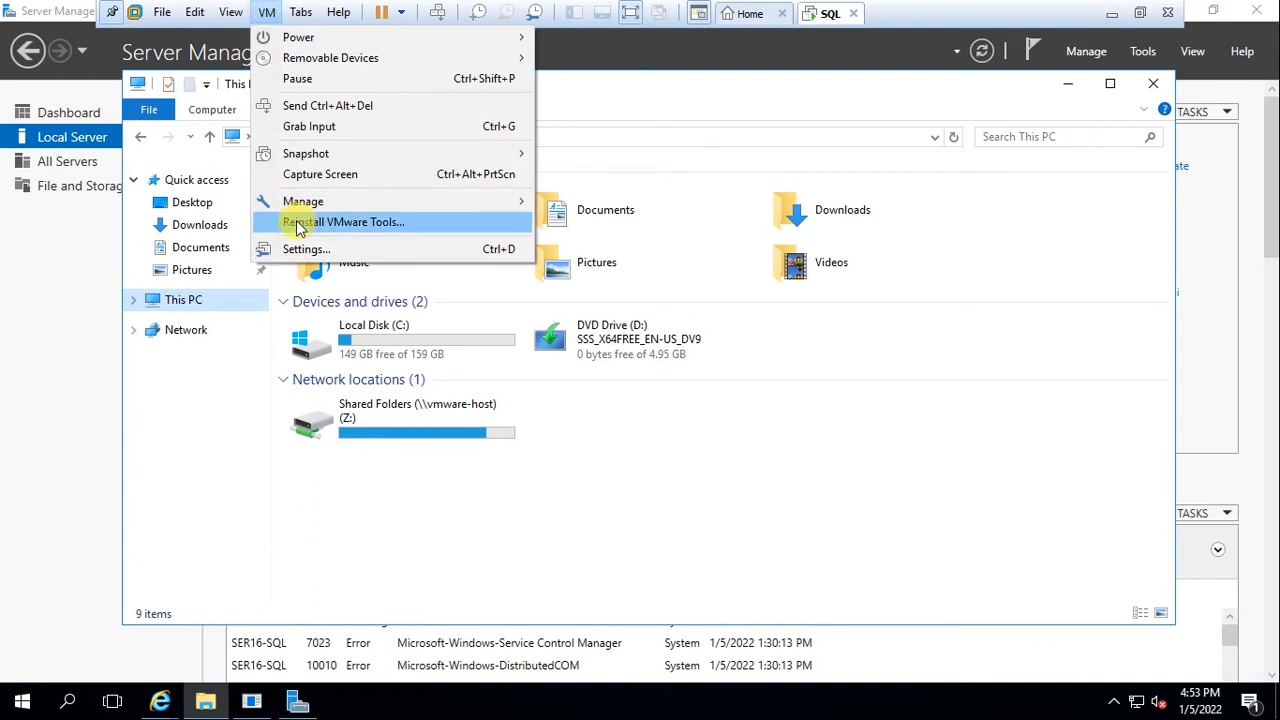
Open Shared Folders (Z:) and copy the SQL2019 folder
left_click(378, 432)
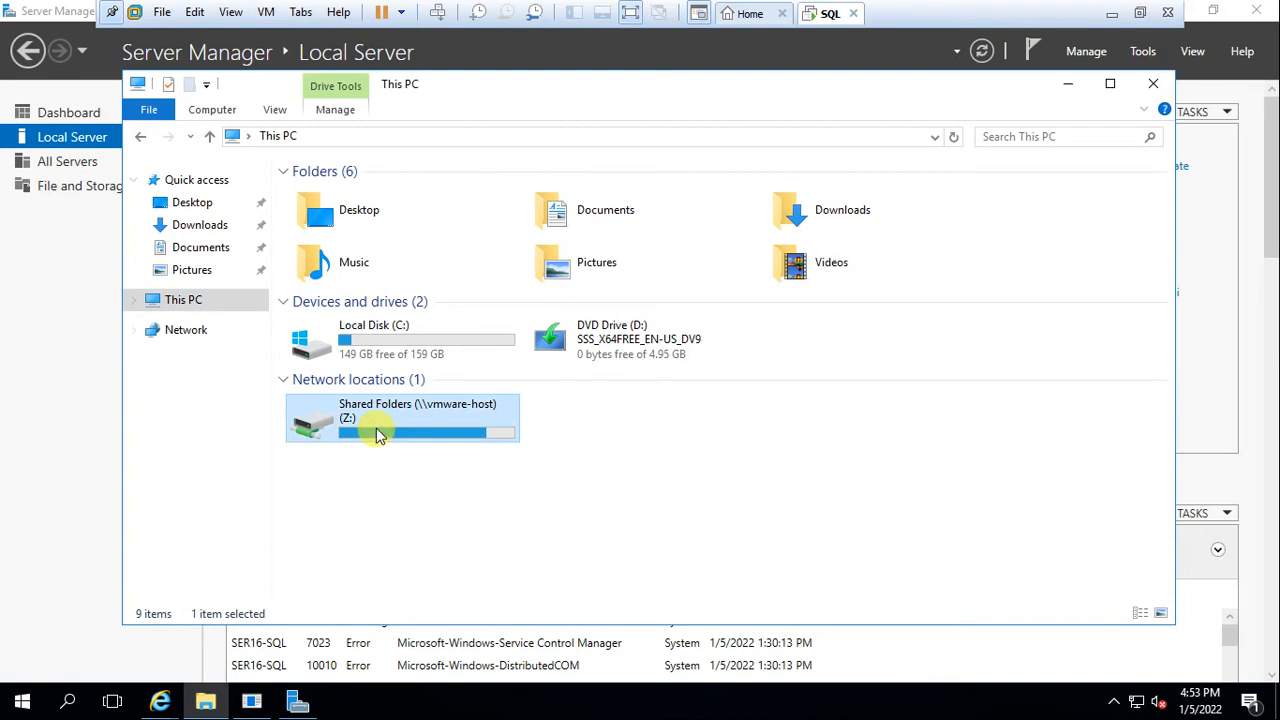
double_click(378, 432)
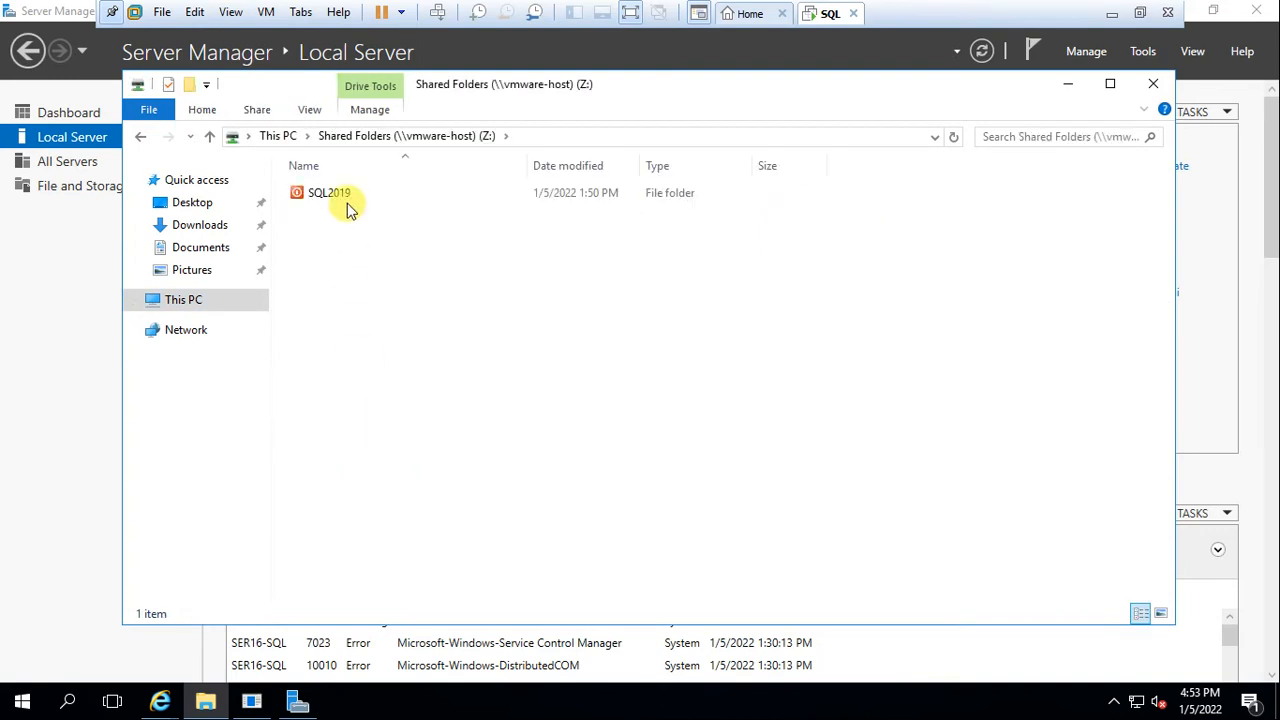
left_click(350, 204)
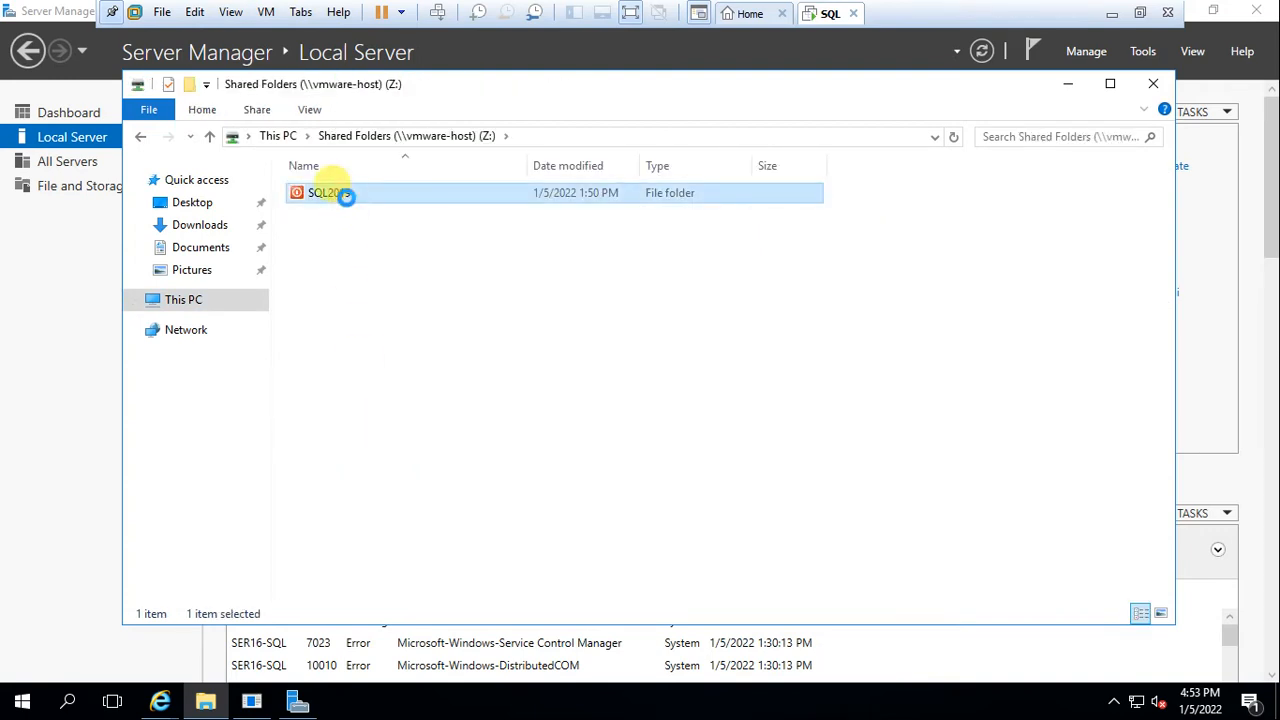
right_click(348, 201)
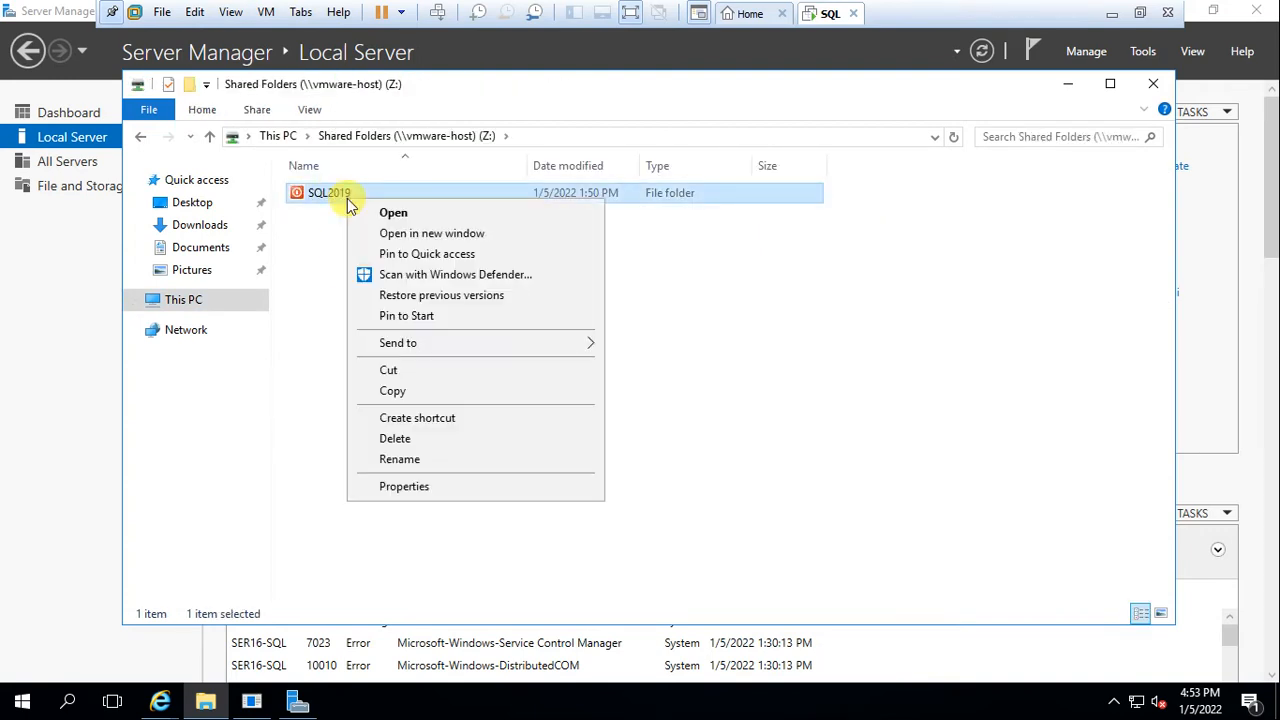
left_click(398, 391)
Paste SQL2019 into Local Disk (C:) and expand the copy progress details
left_click(140, 138)
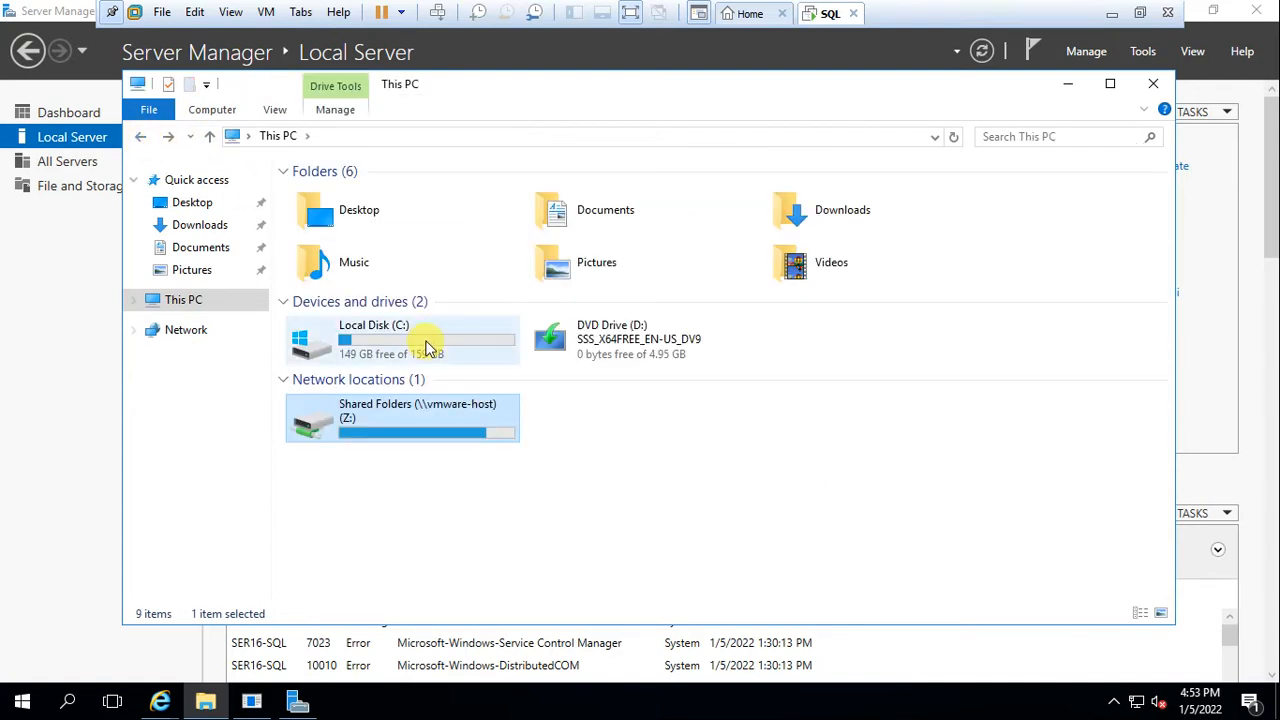
double_click(425, 338)
right_click(428, 340)
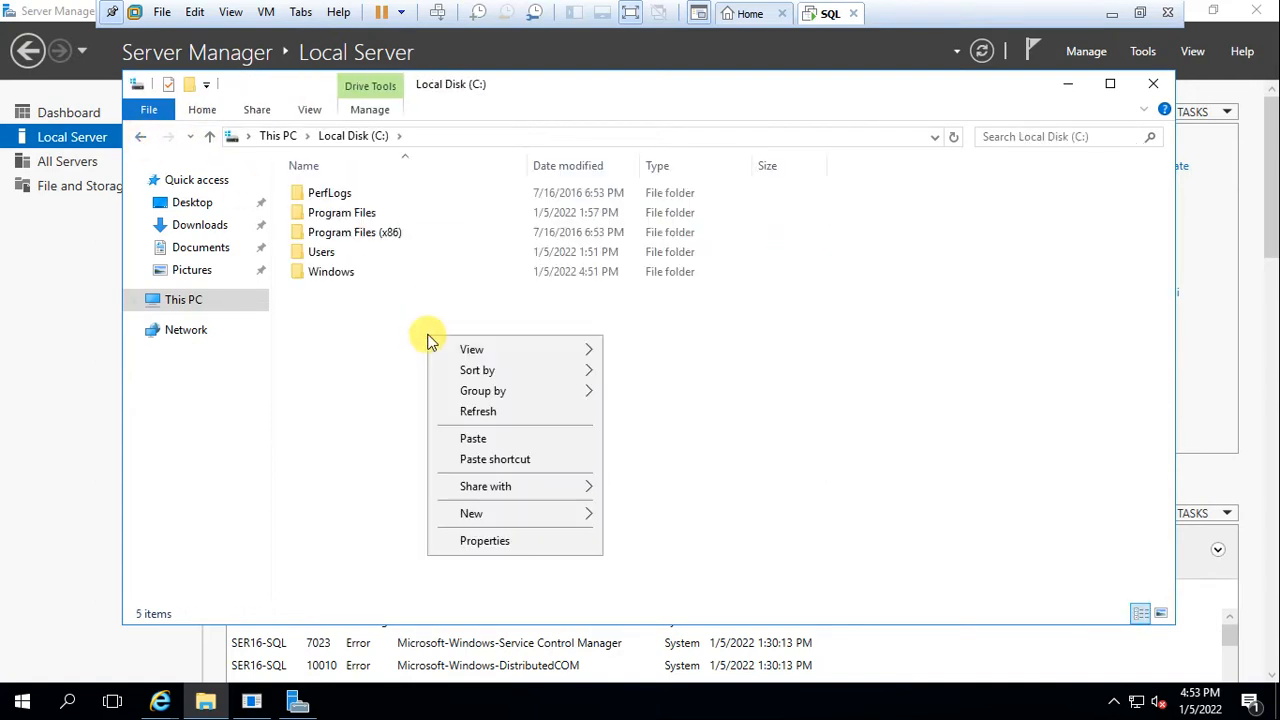
left_click(455, 438)
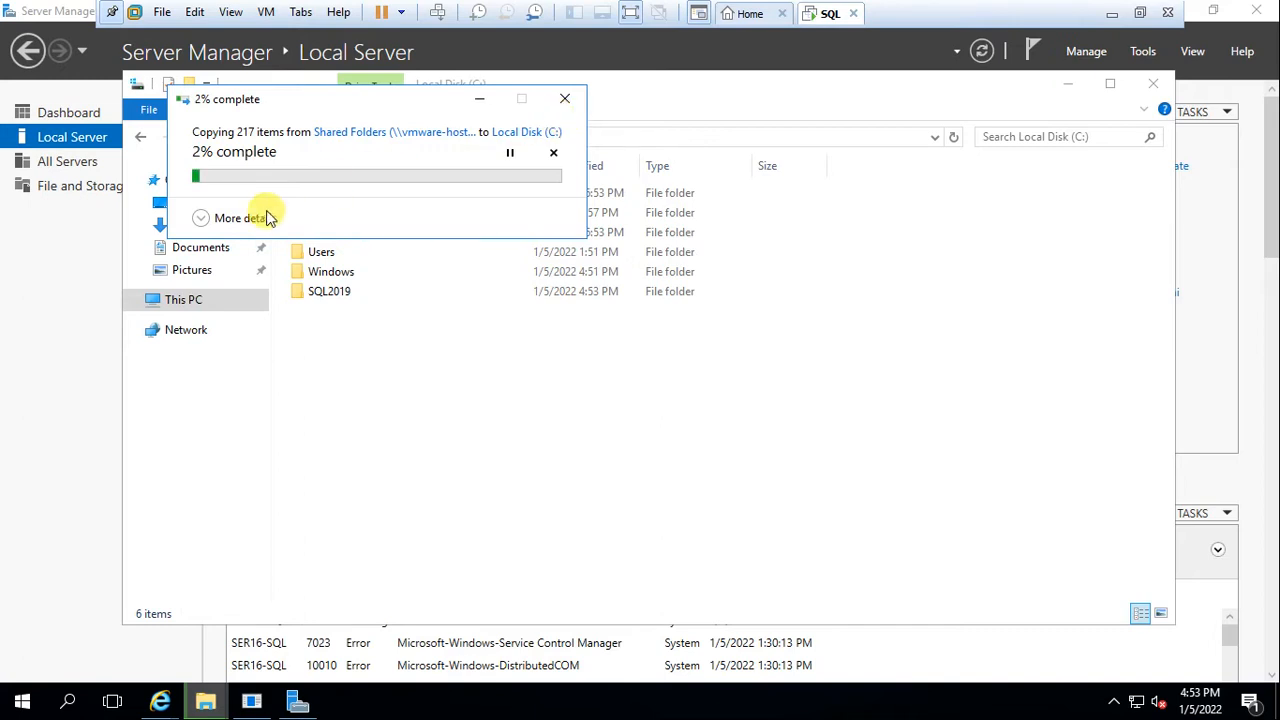
left_click(201, 219)
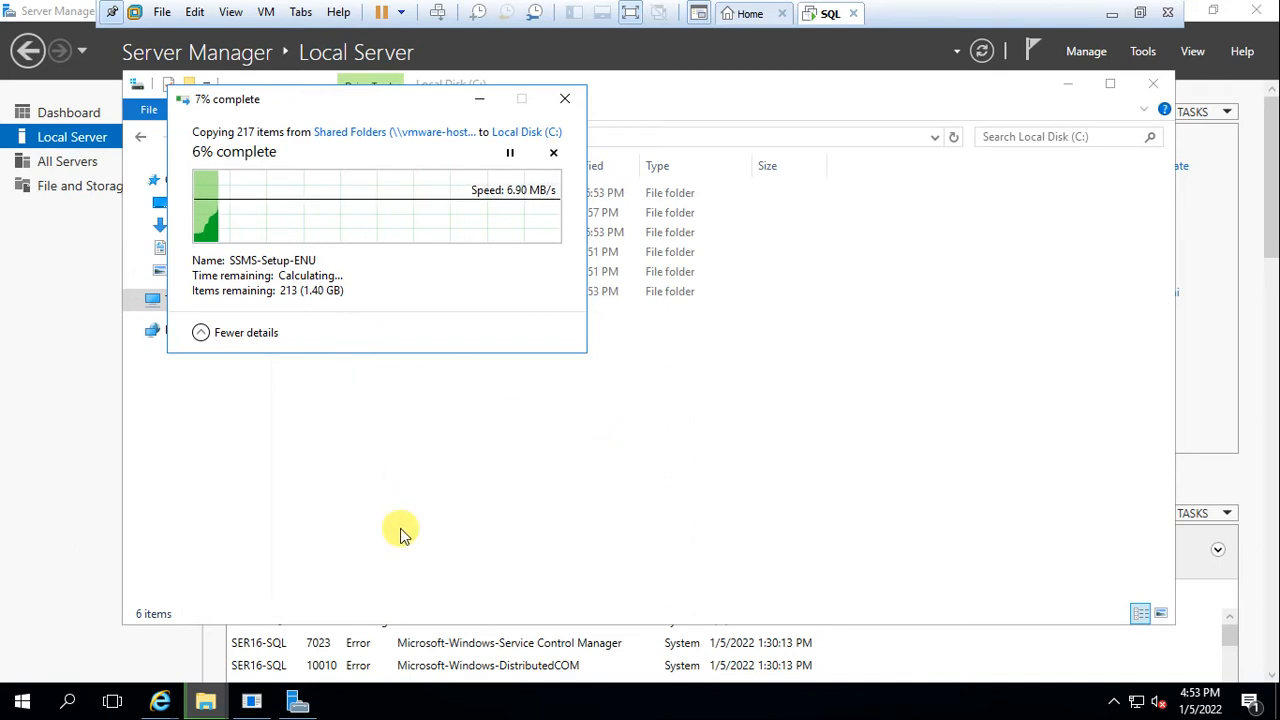
Leave and restore the VM's full-screen view, then close File Explorer
left_click(479, 98)
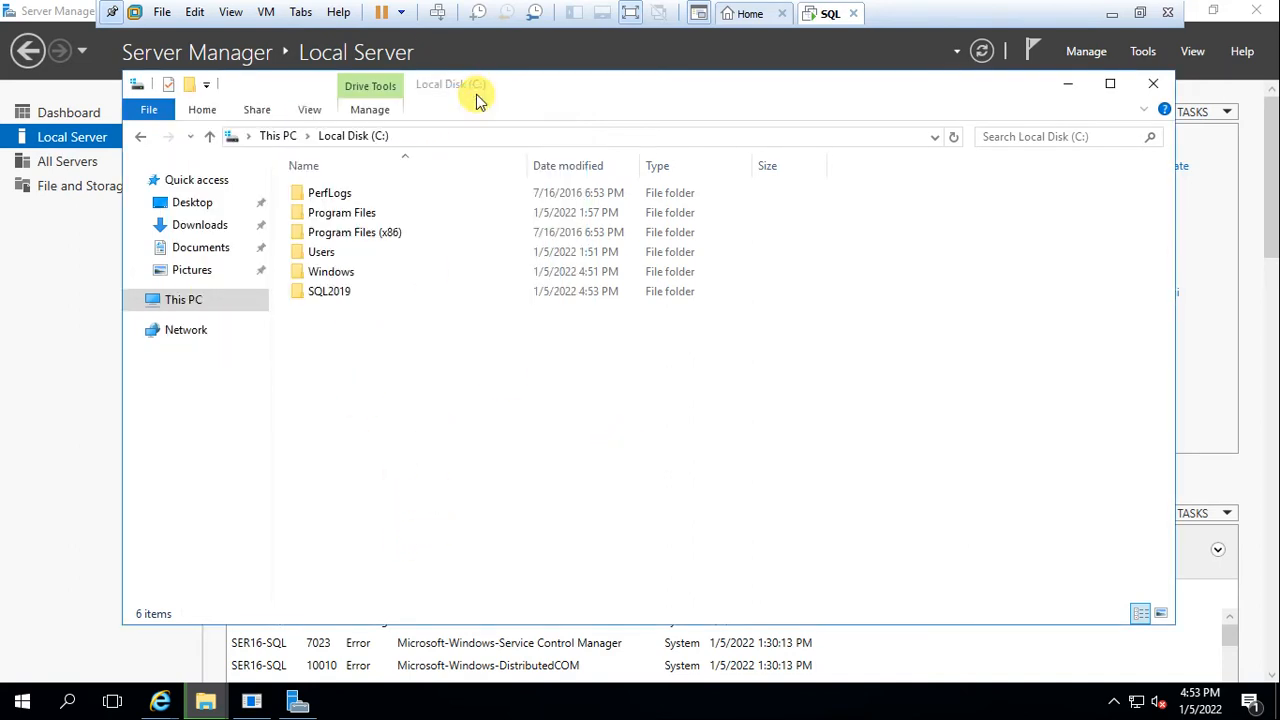
left_click(630, 13)
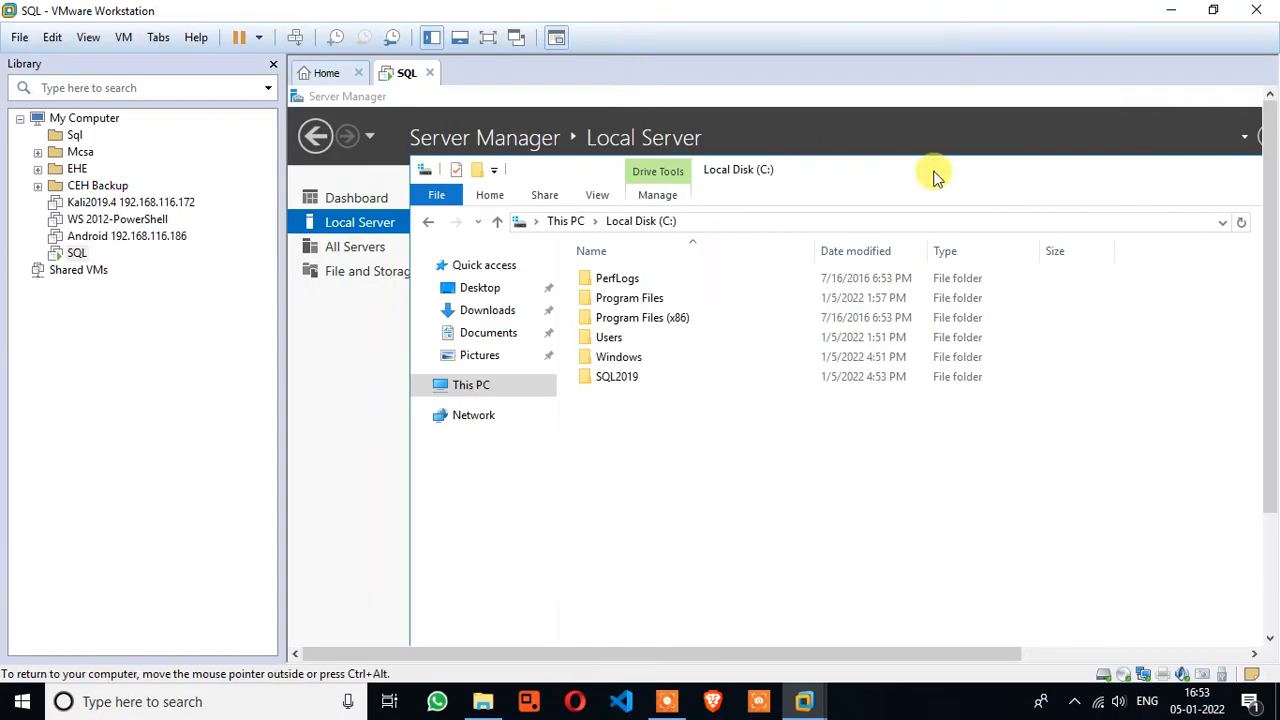
left_click(666, 703)
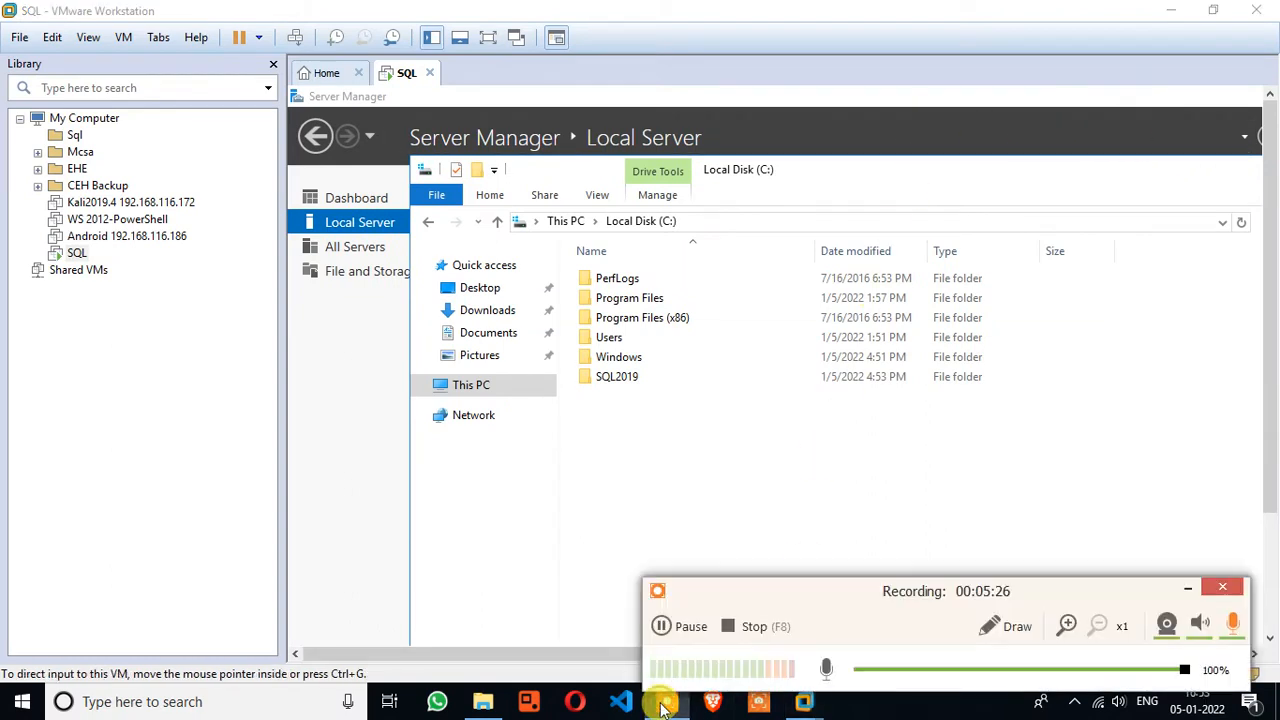
left_click(1185, 589)
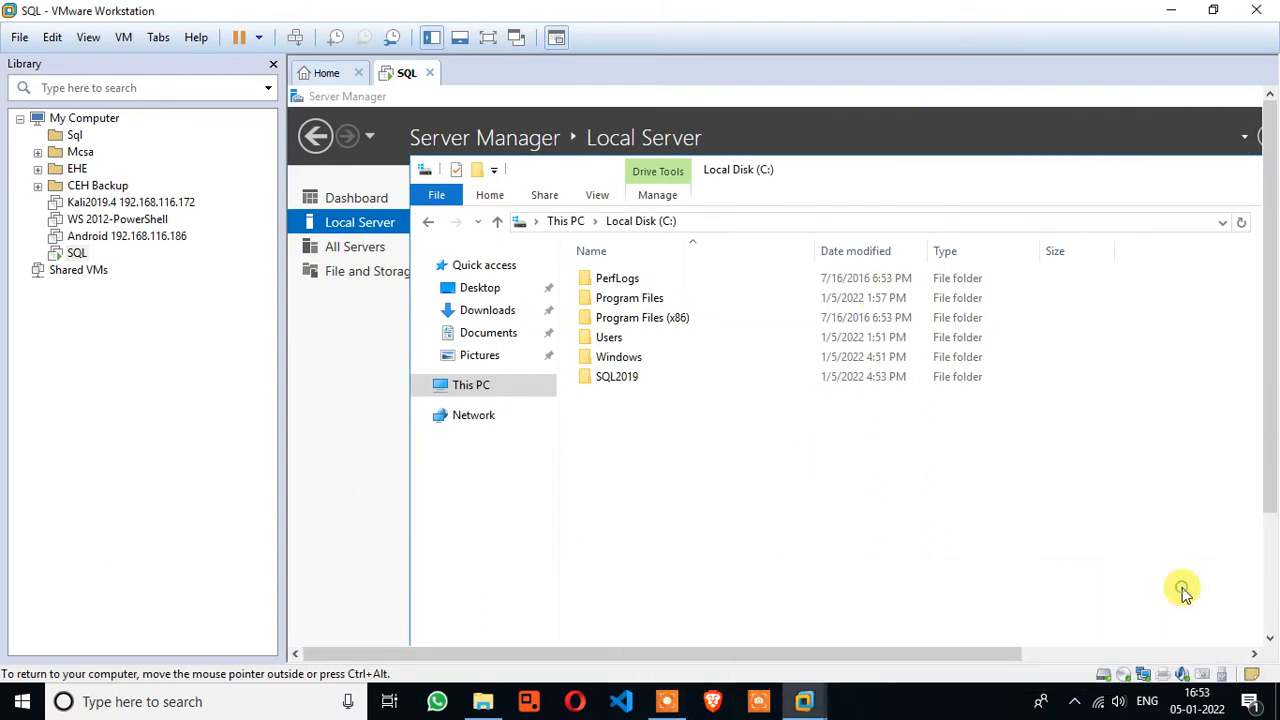
left_click(488, 37)
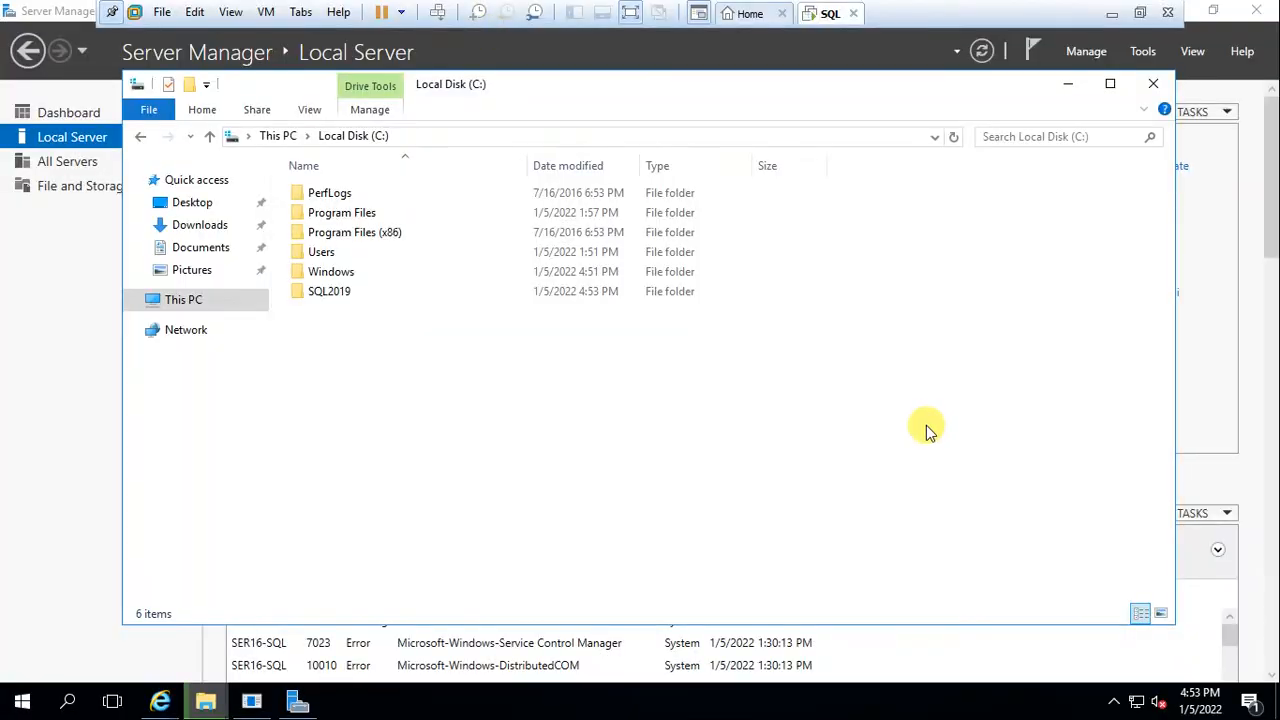
left_click(1155, 84)
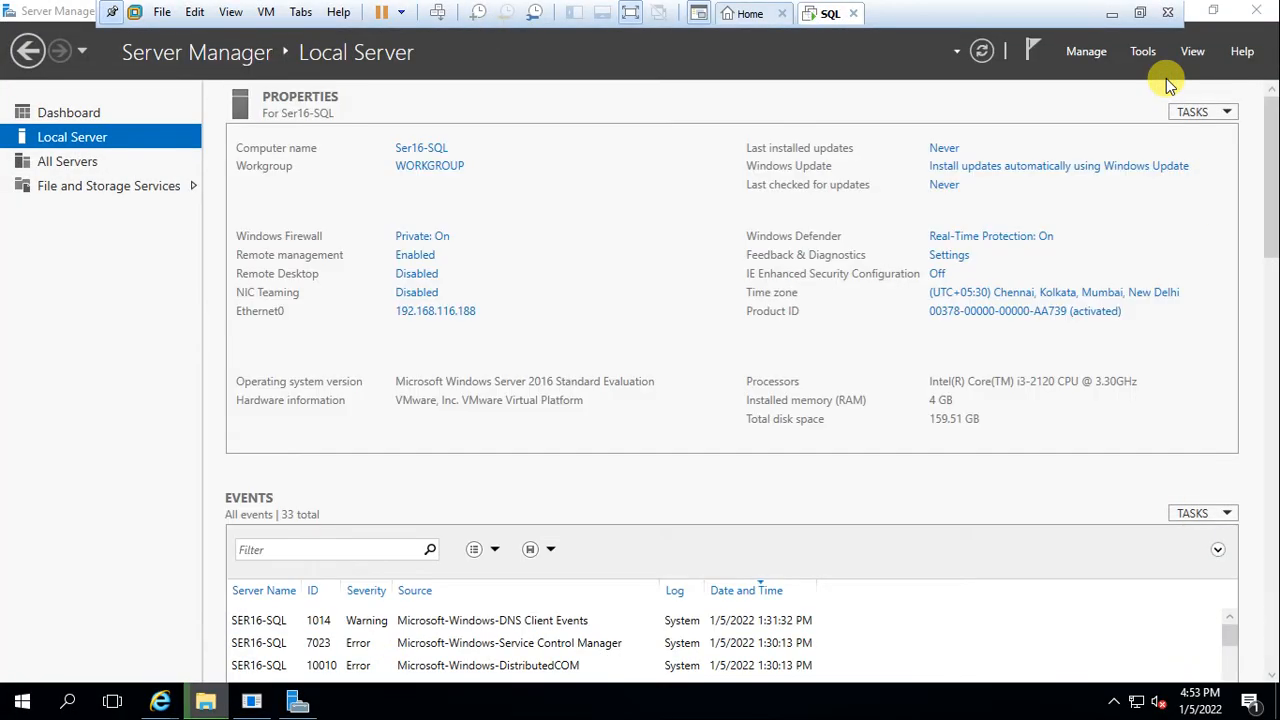
Start the Add Roles and Features Wizard and select Web Server (IIS) with its management tools
left_click(76, 118)
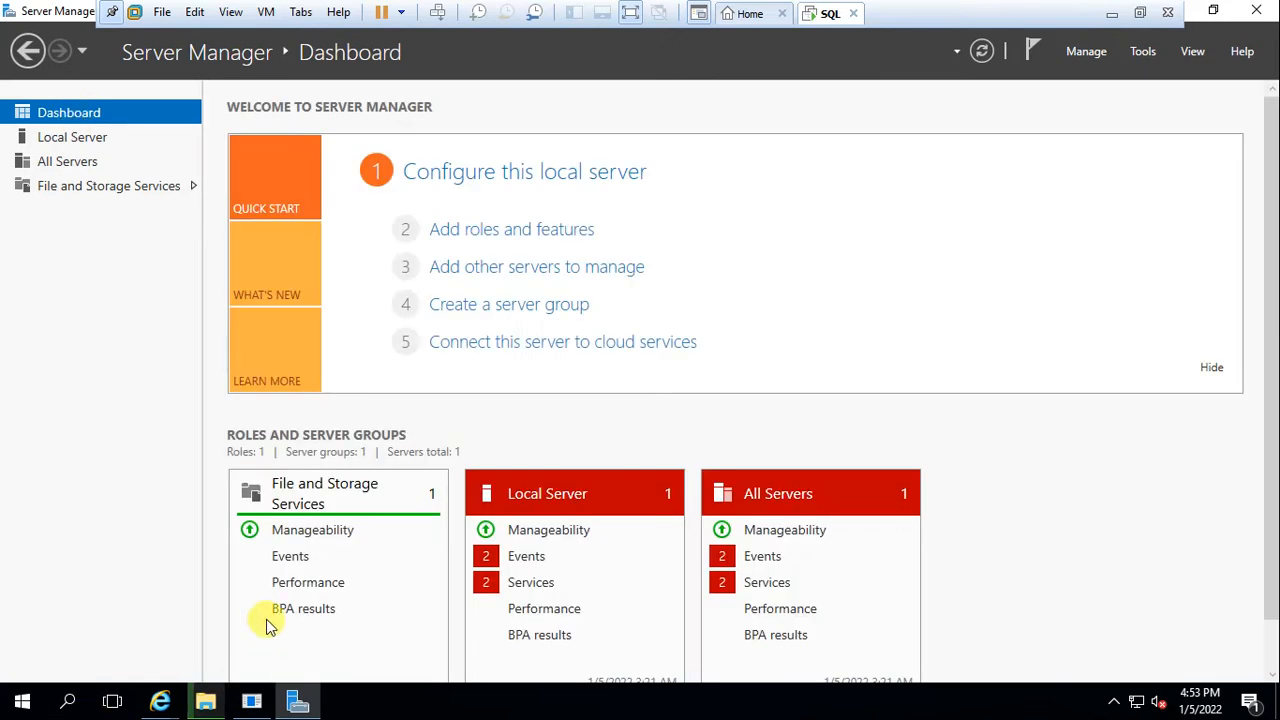
left_click(509, 230)
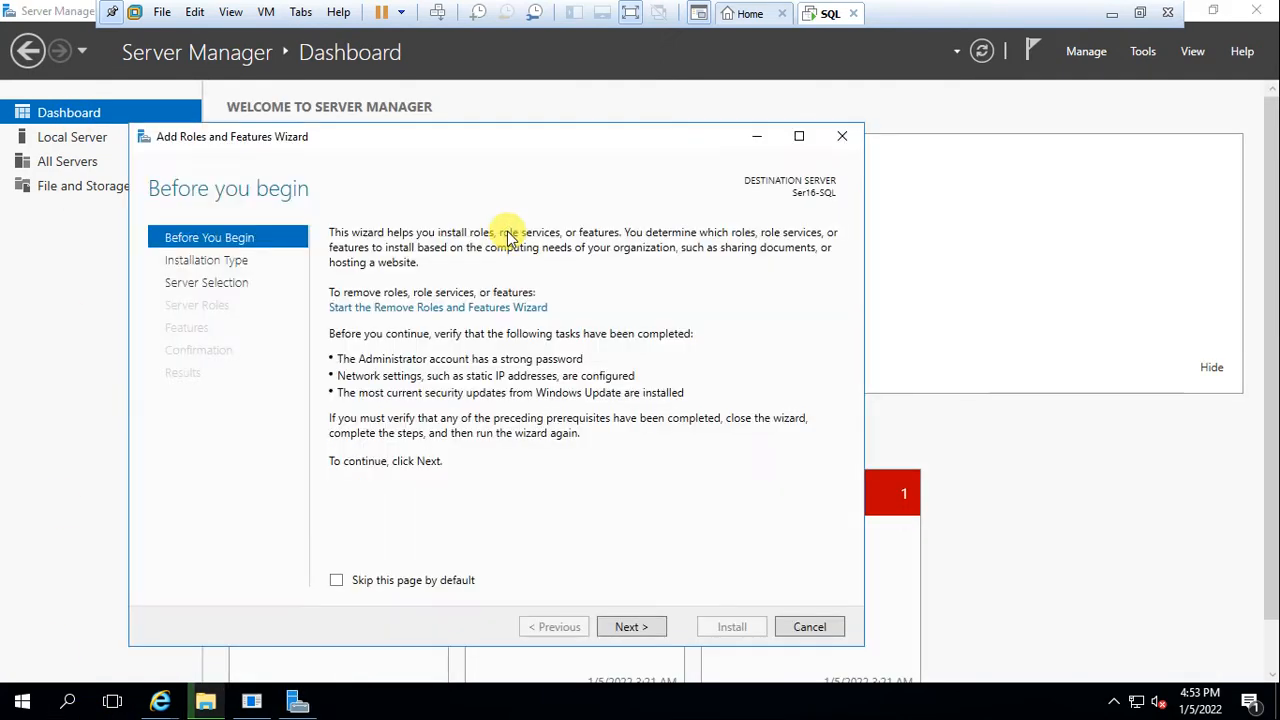
left_click(625, 630)
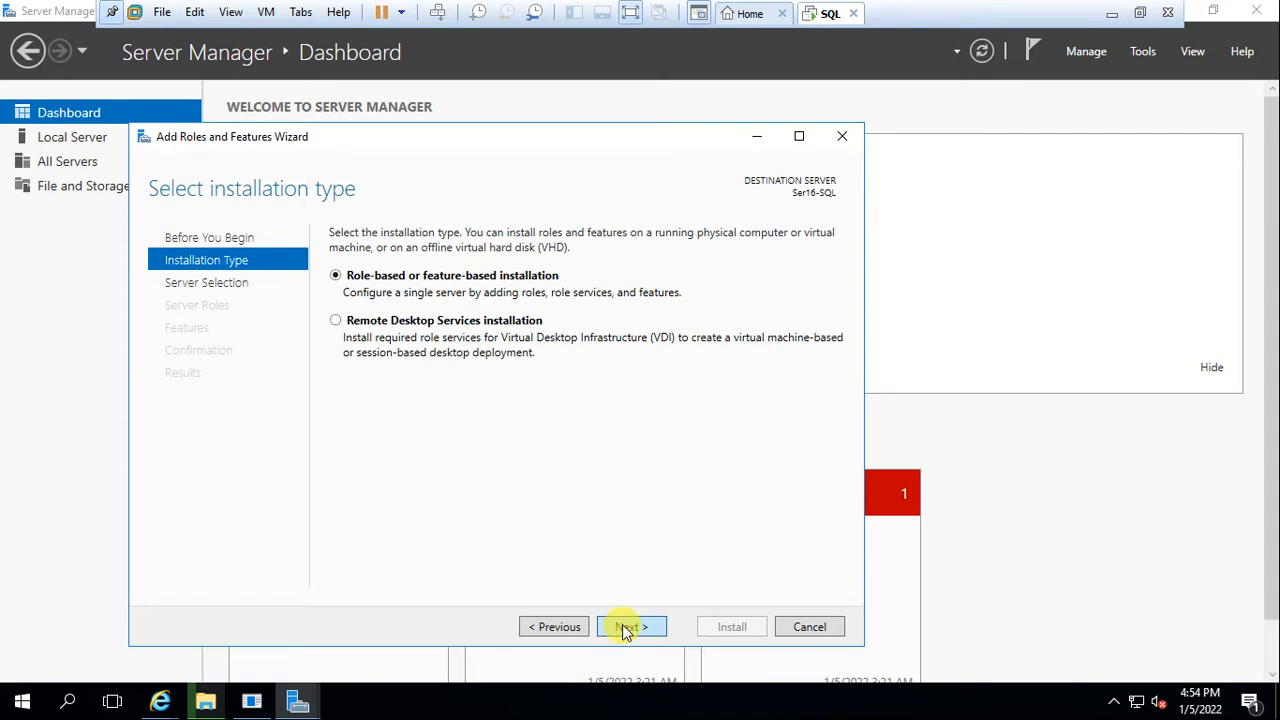
left_click(625, 630)
left_click(625, 628)
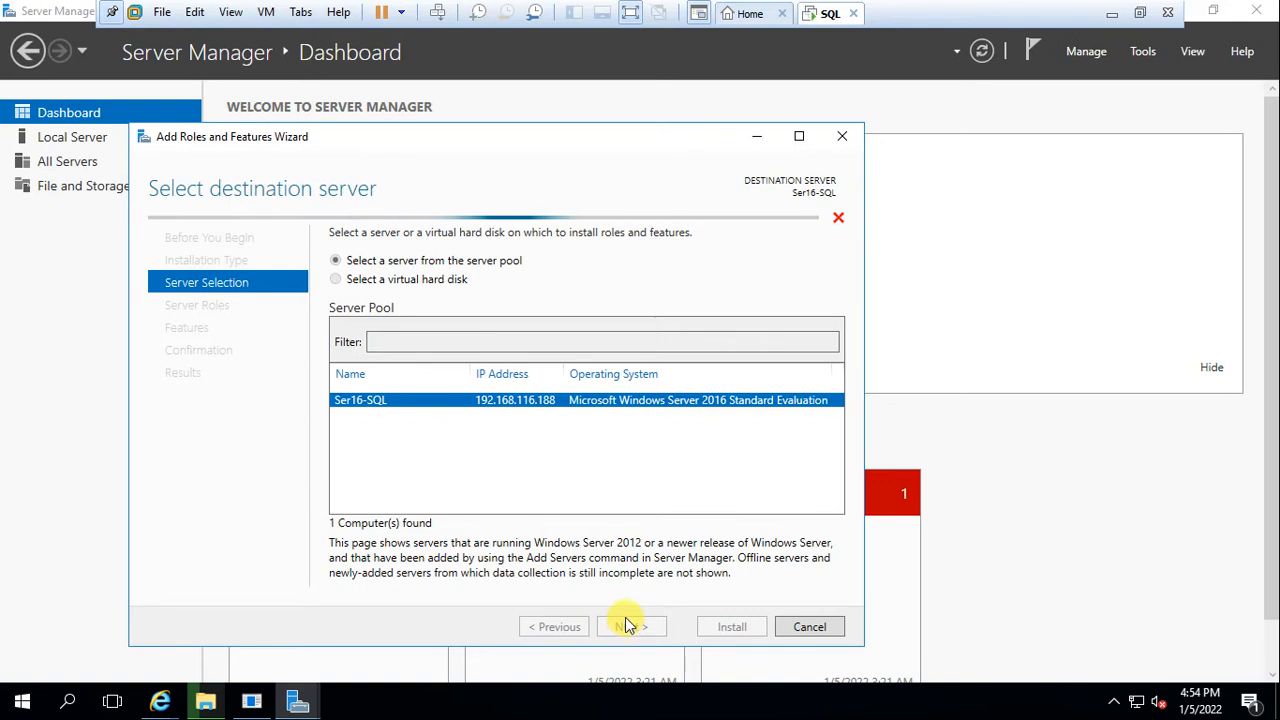
left_click(626, 621)
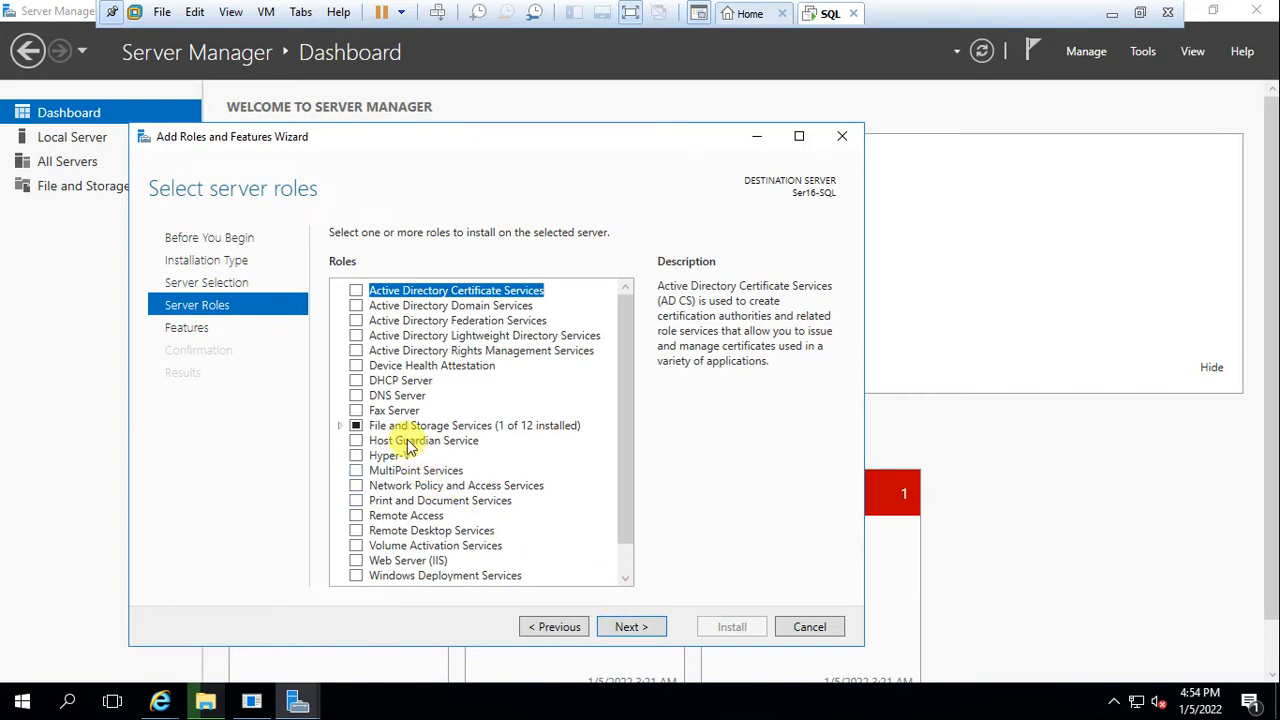
left_click(357, 562)
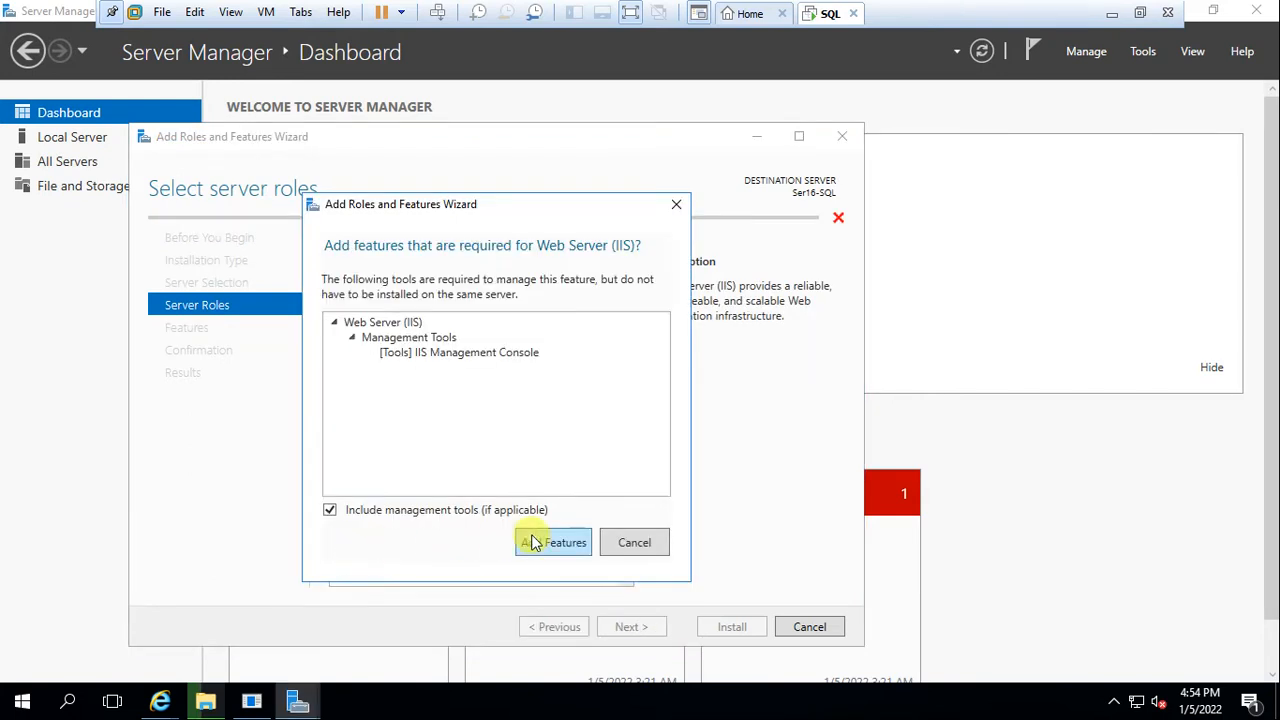
left_click(533, 542)
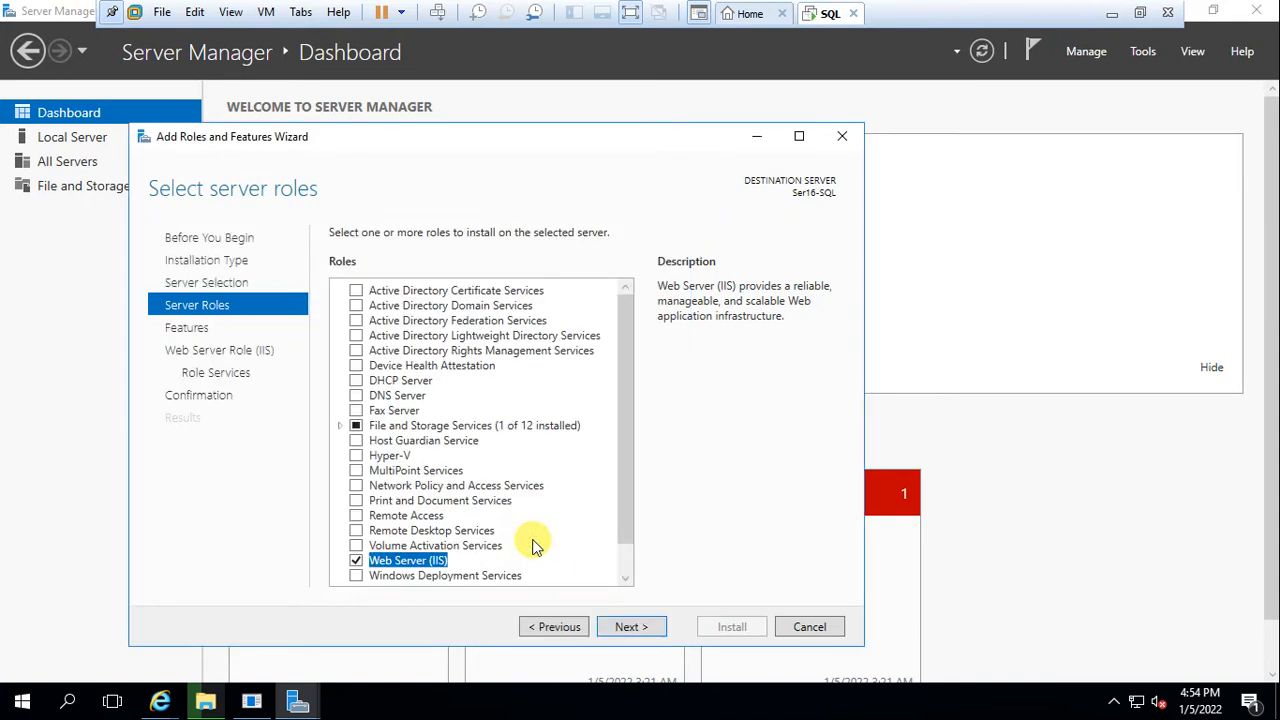
left_click(624, 628)
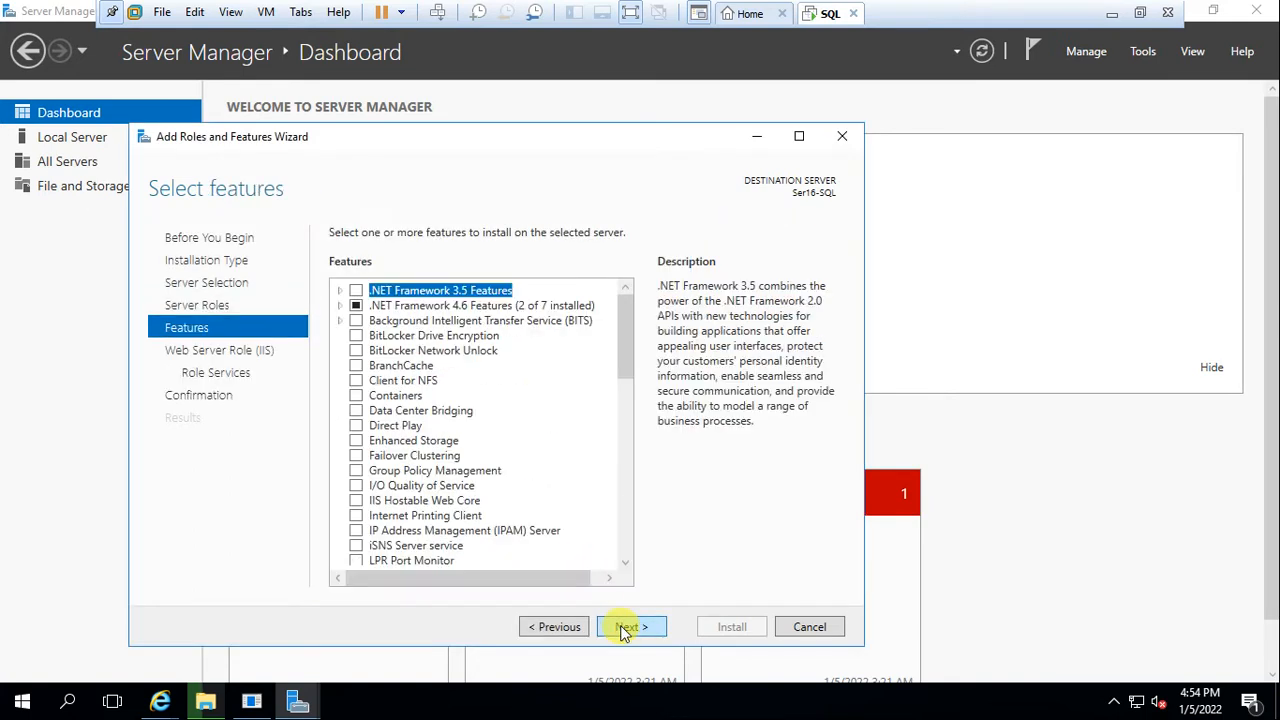
Select .NET Framework 3.5 Features and ASP.NET 4.6
left_click(352, 297)
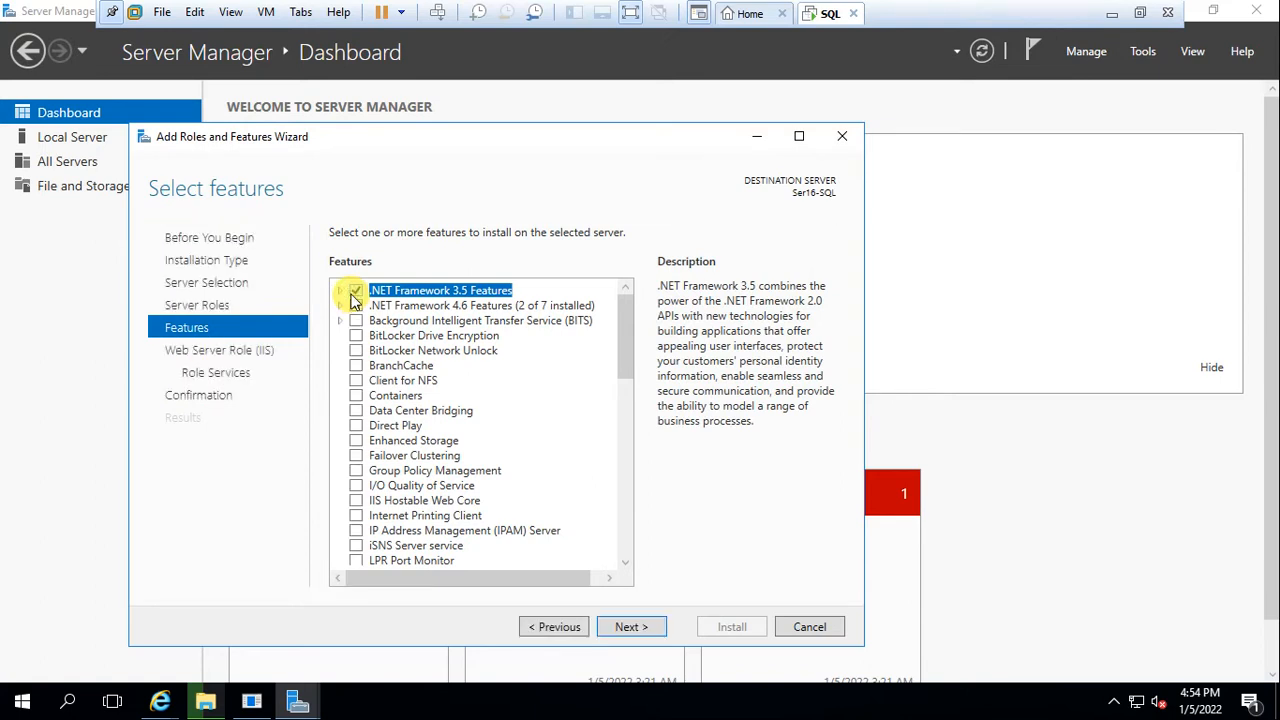
left_click(340, 290)
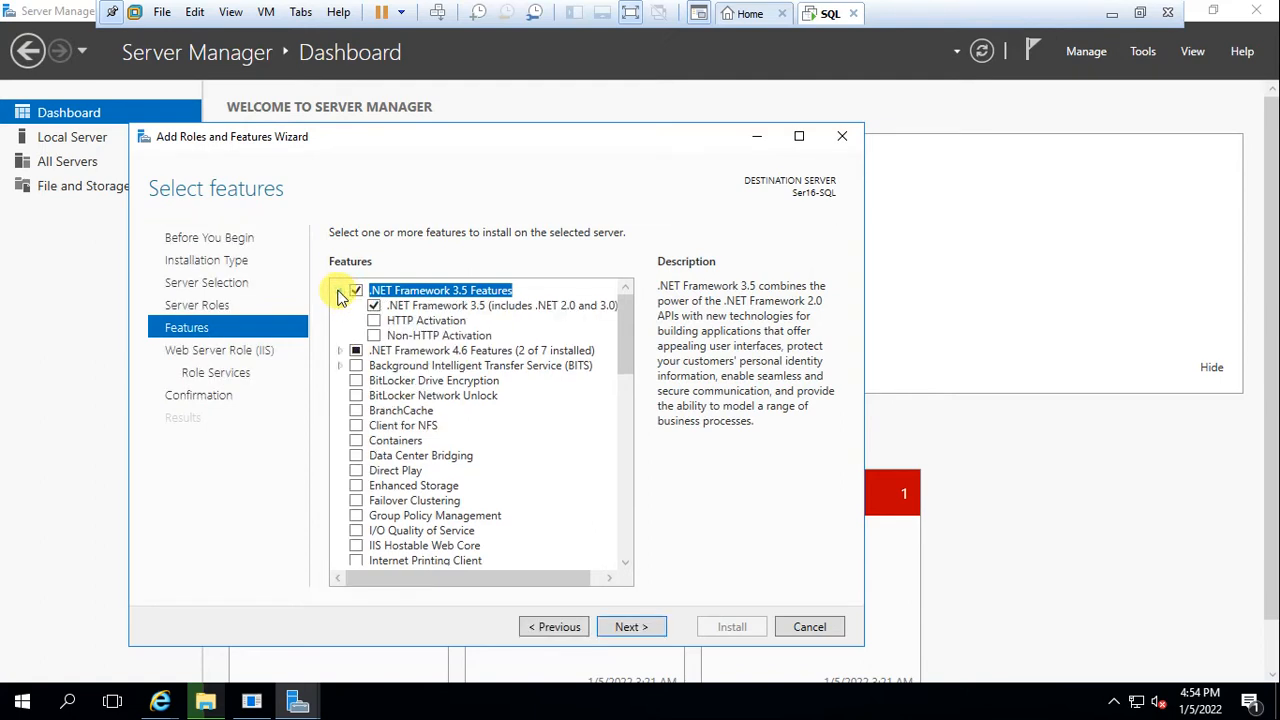
left_click(340, 290)
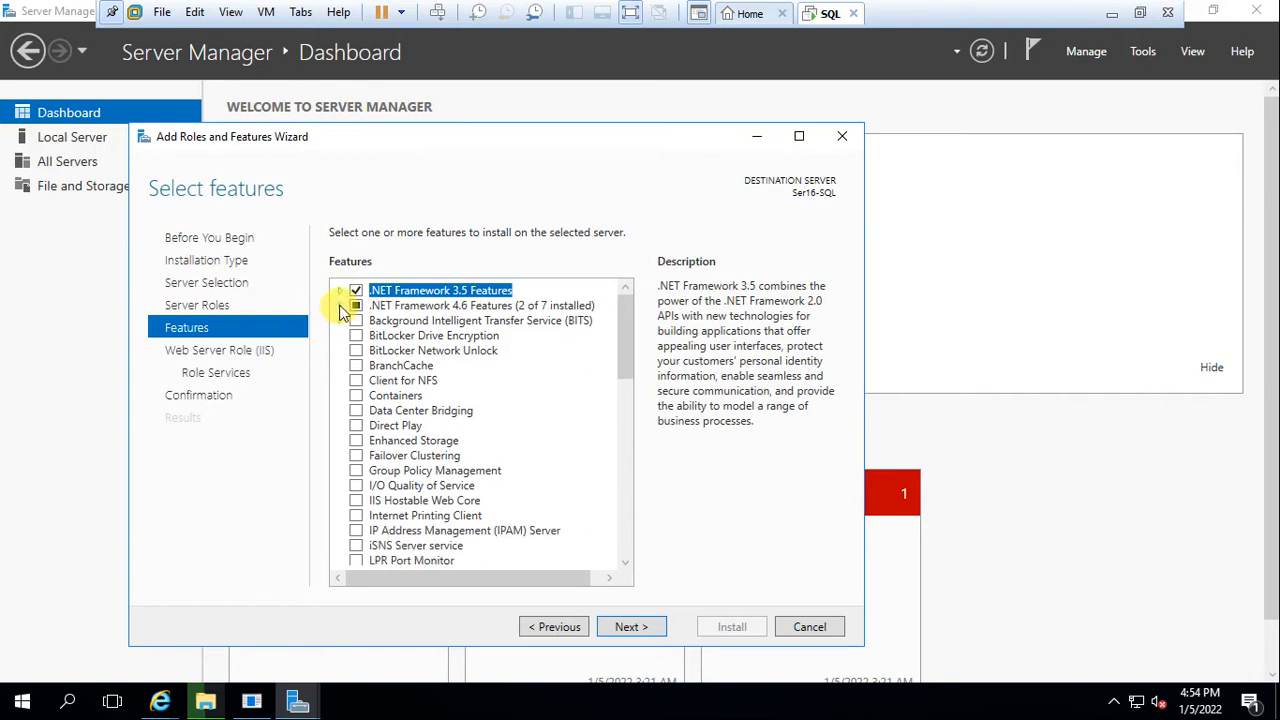
left_click(340, 305)
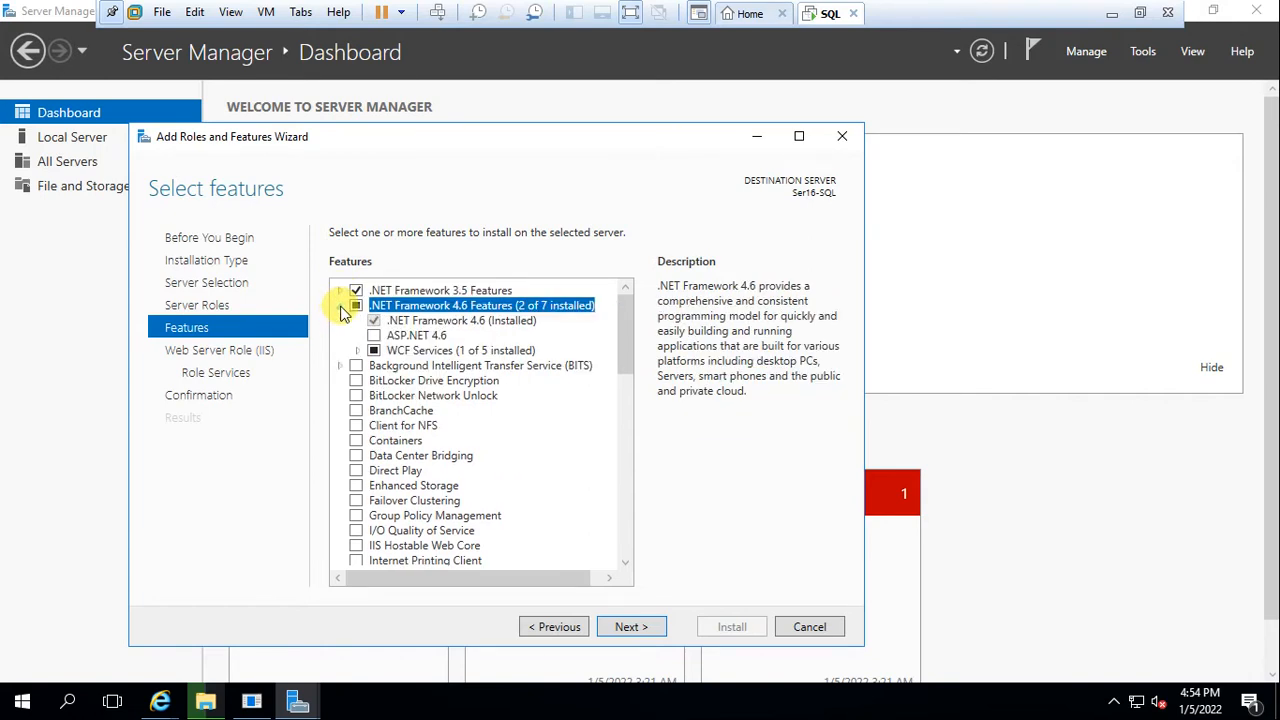
left_click(374, 337)
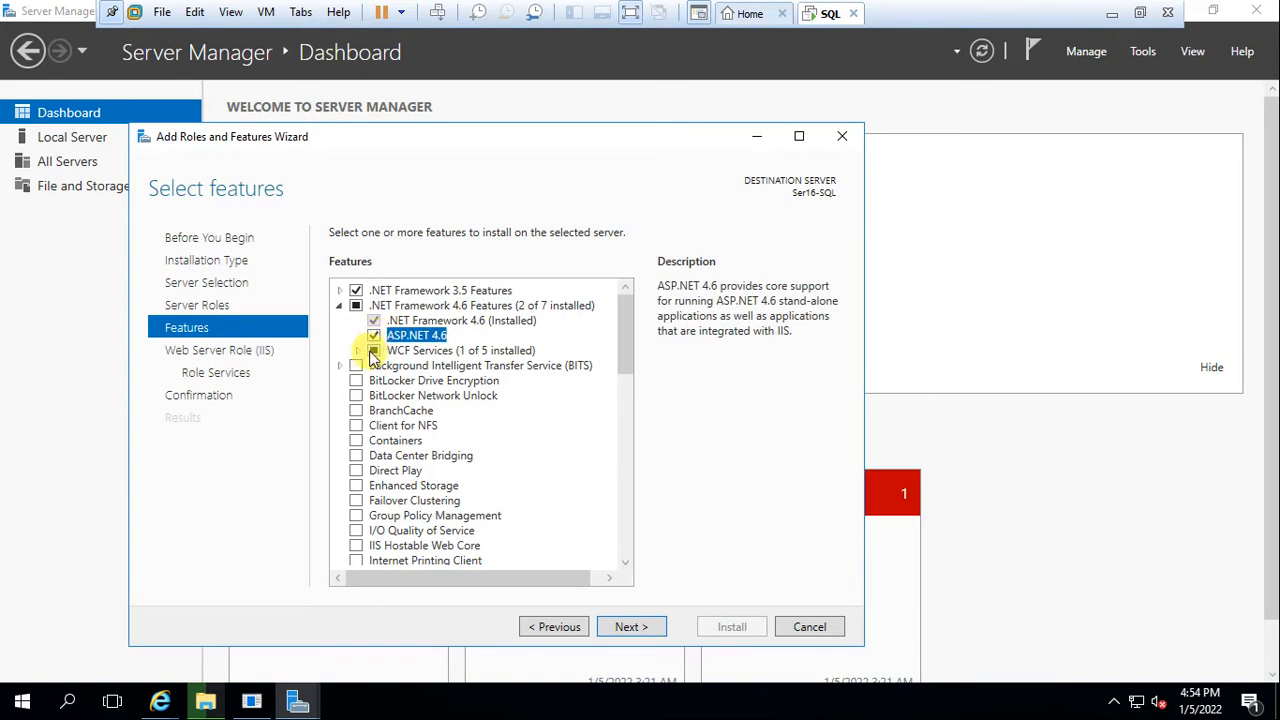
Add WCF TCP, Named Pipe, MSMQ and HTTP Activation with their required features
left_click(358, 350)
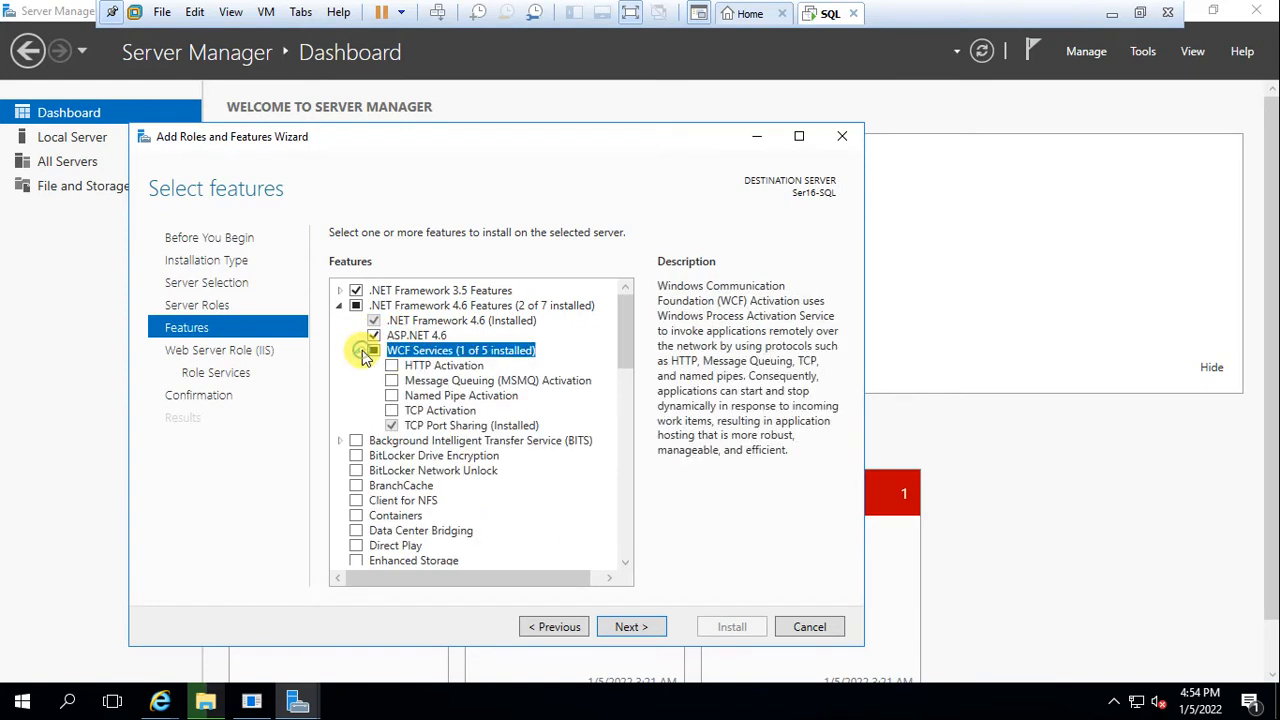
left_click(390, 411)
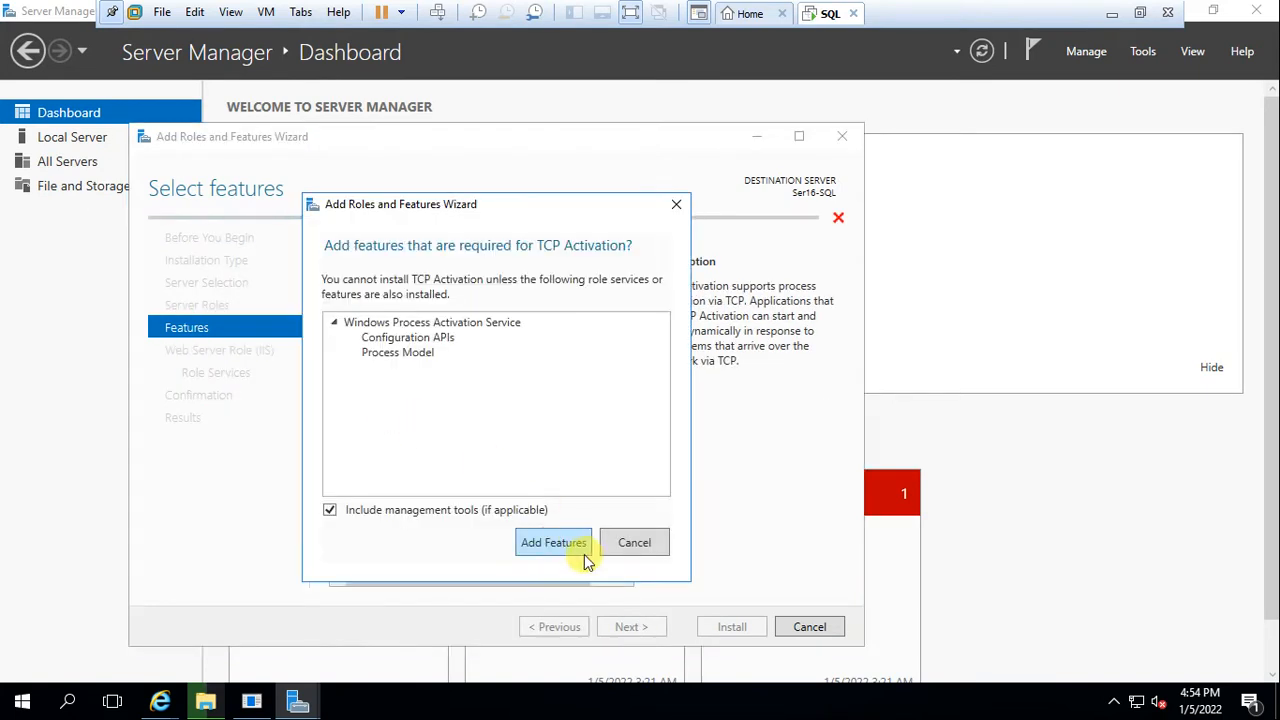
left_click(578, 553)
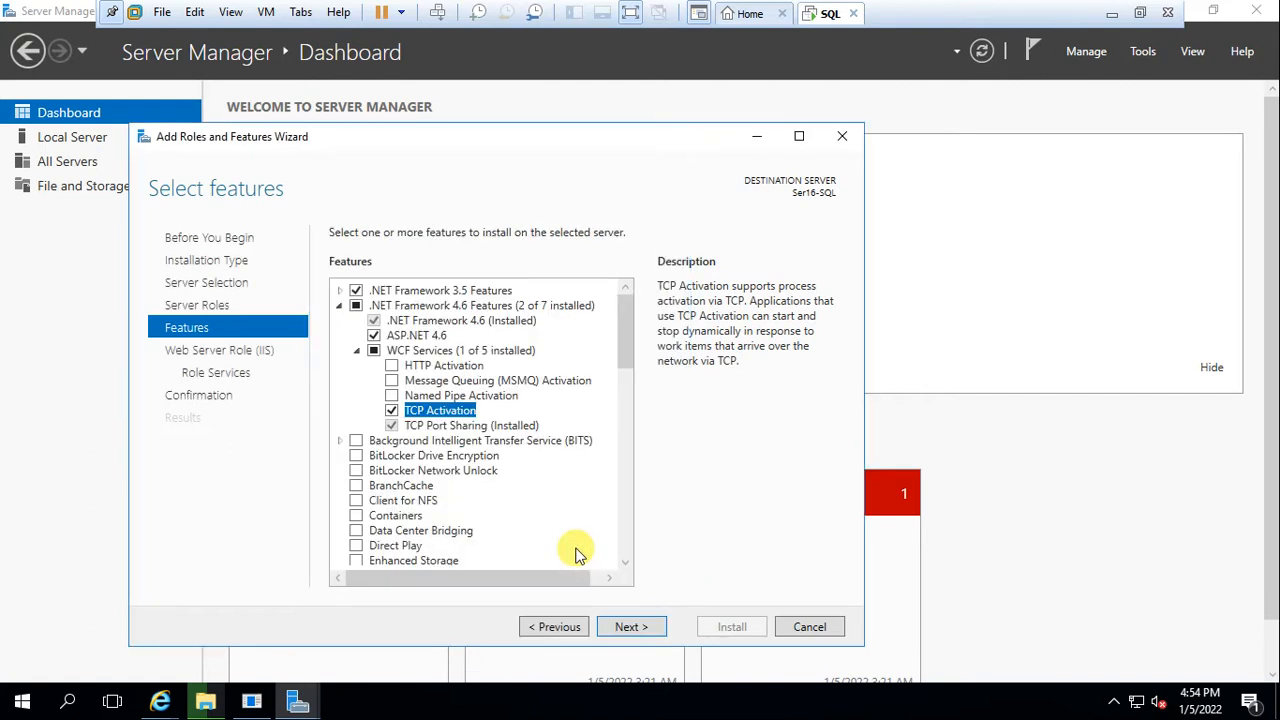
left_click(391, 396)
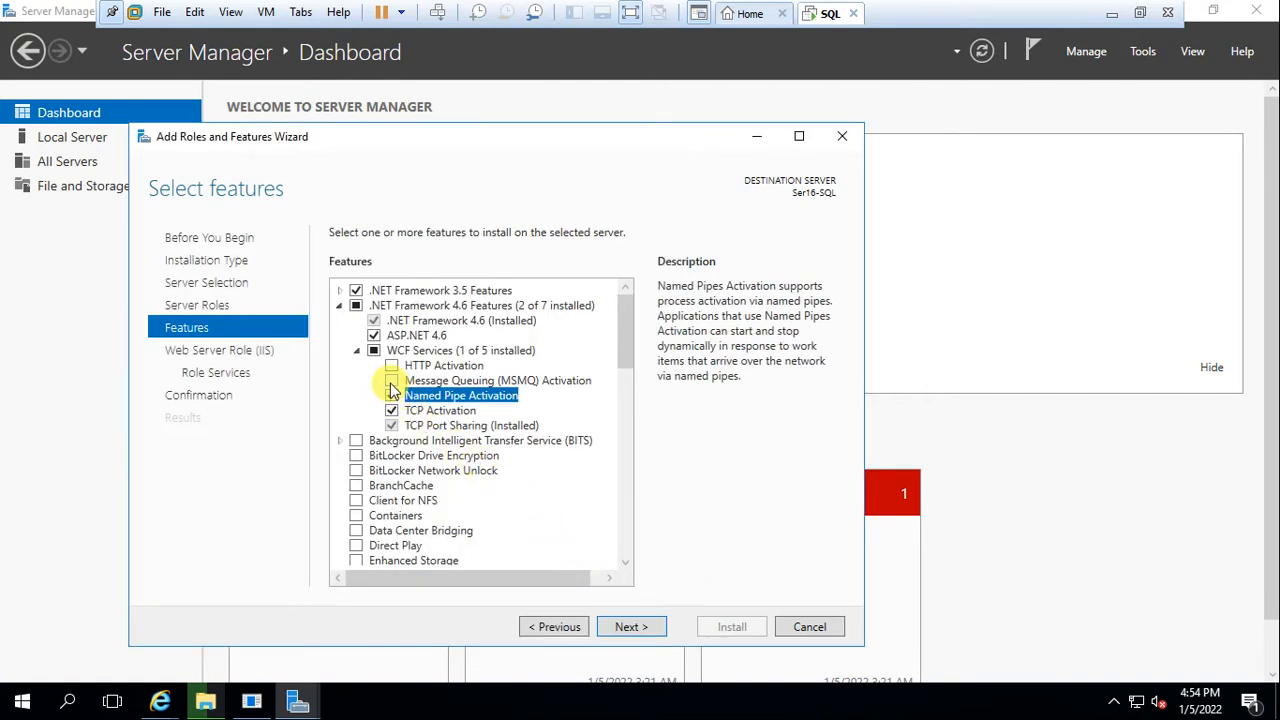
left_click(391, 381)
left_click(545, 549)
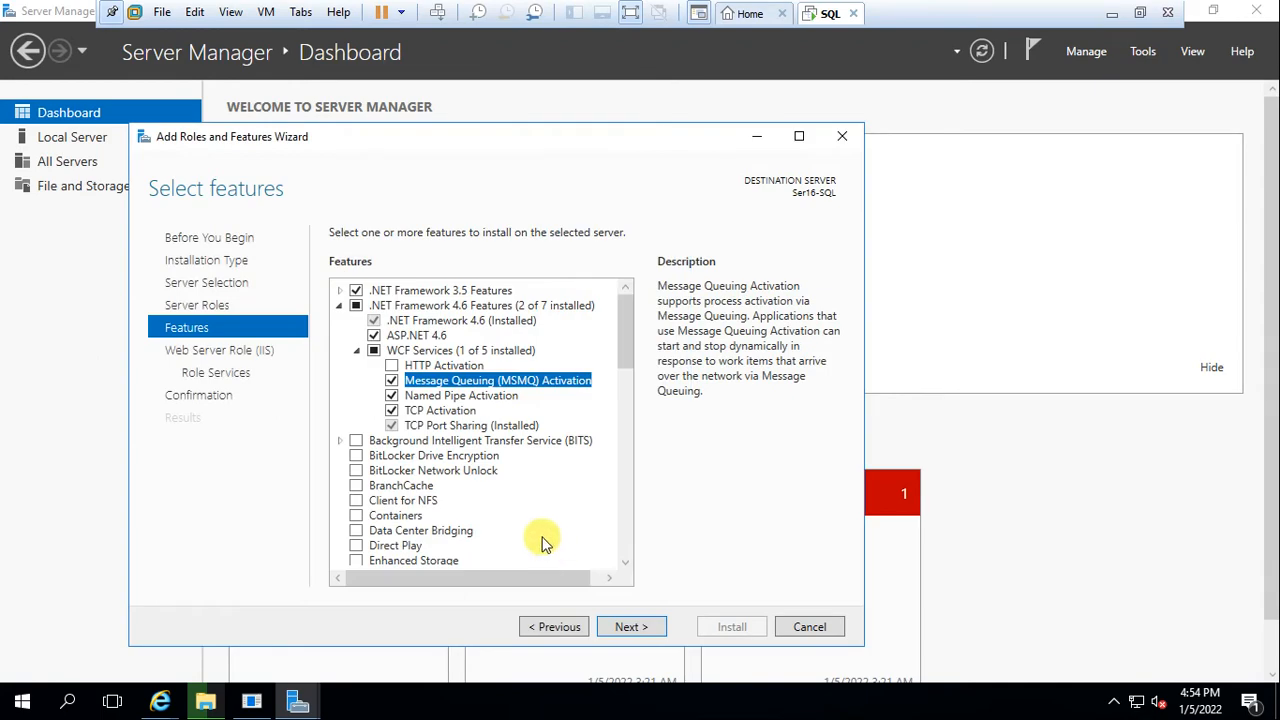
left_click(391, 365)
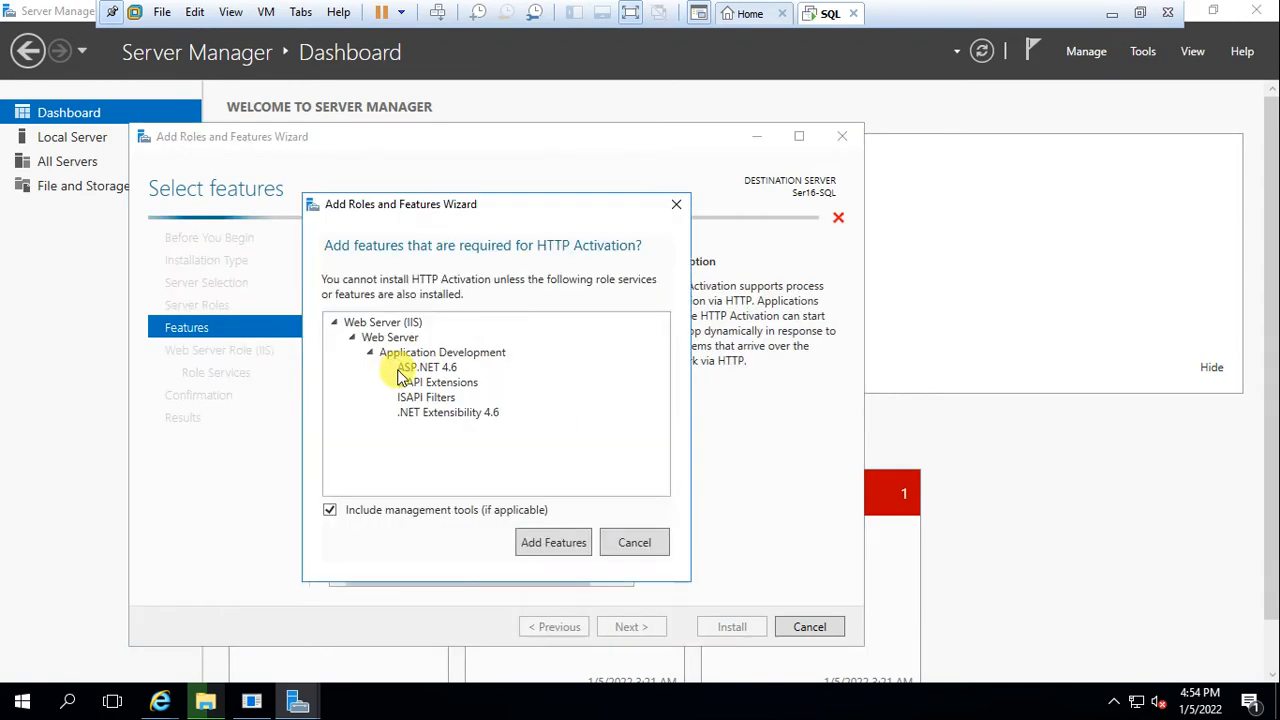
left_click(545, 549)
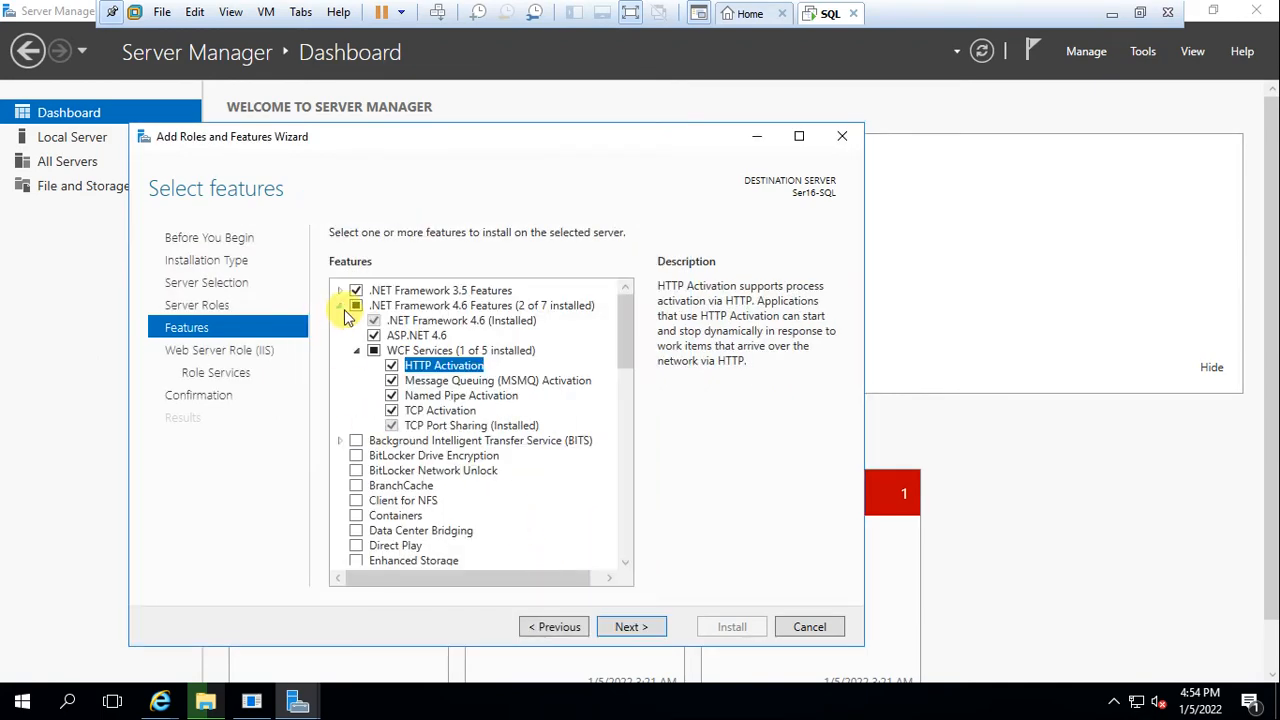
left_click(340, 306)
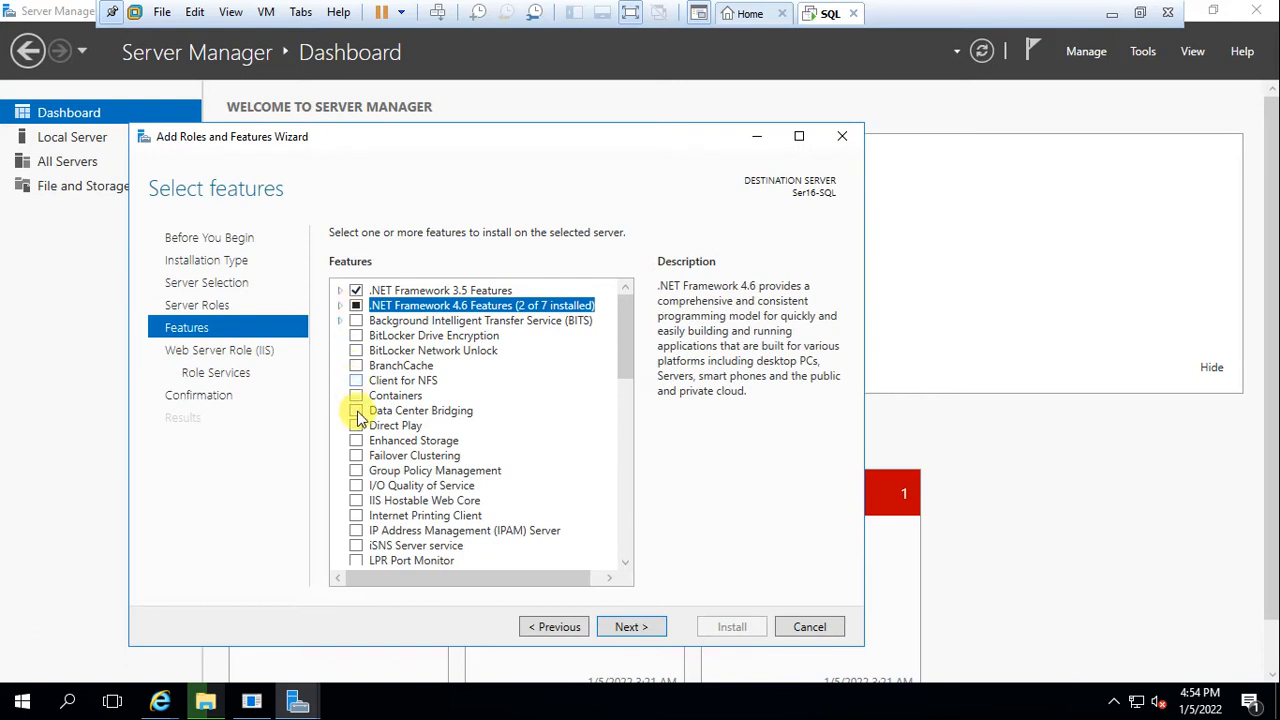
Add Group Policy Management, BranchCache and Client for NFS to the features
left_click(356, 472)
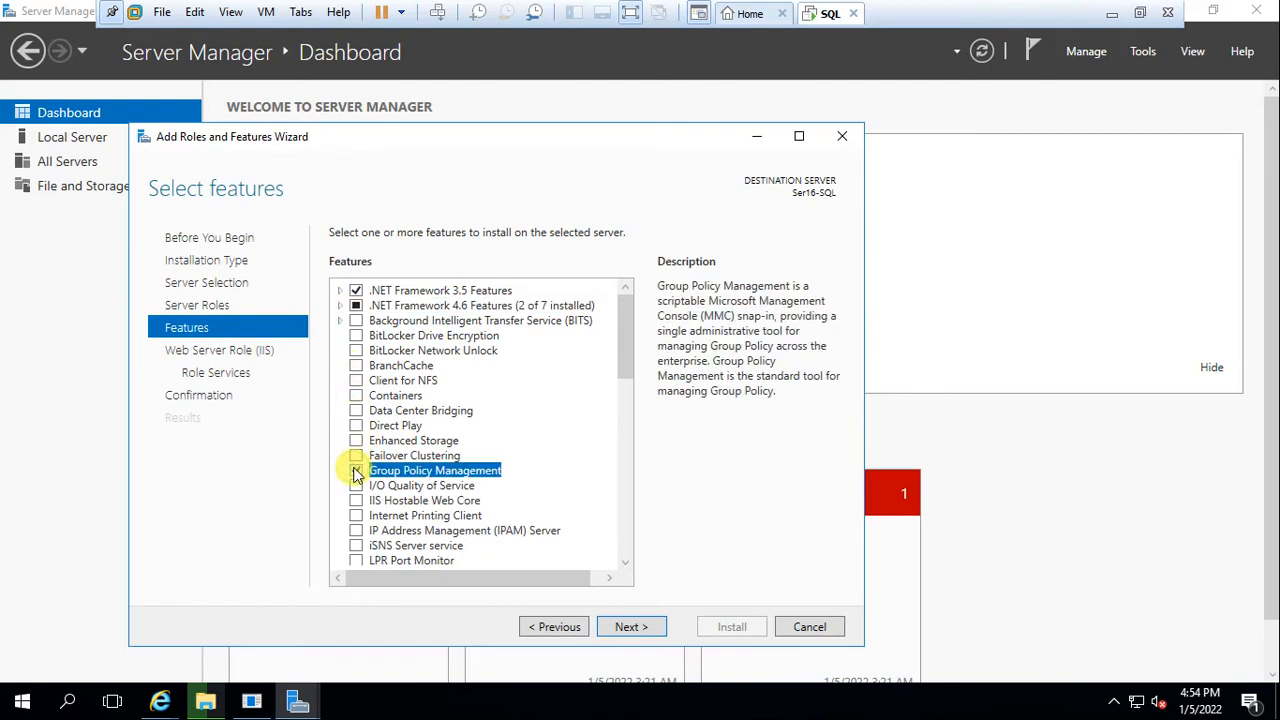
scroll(361, 507, "down", 3)
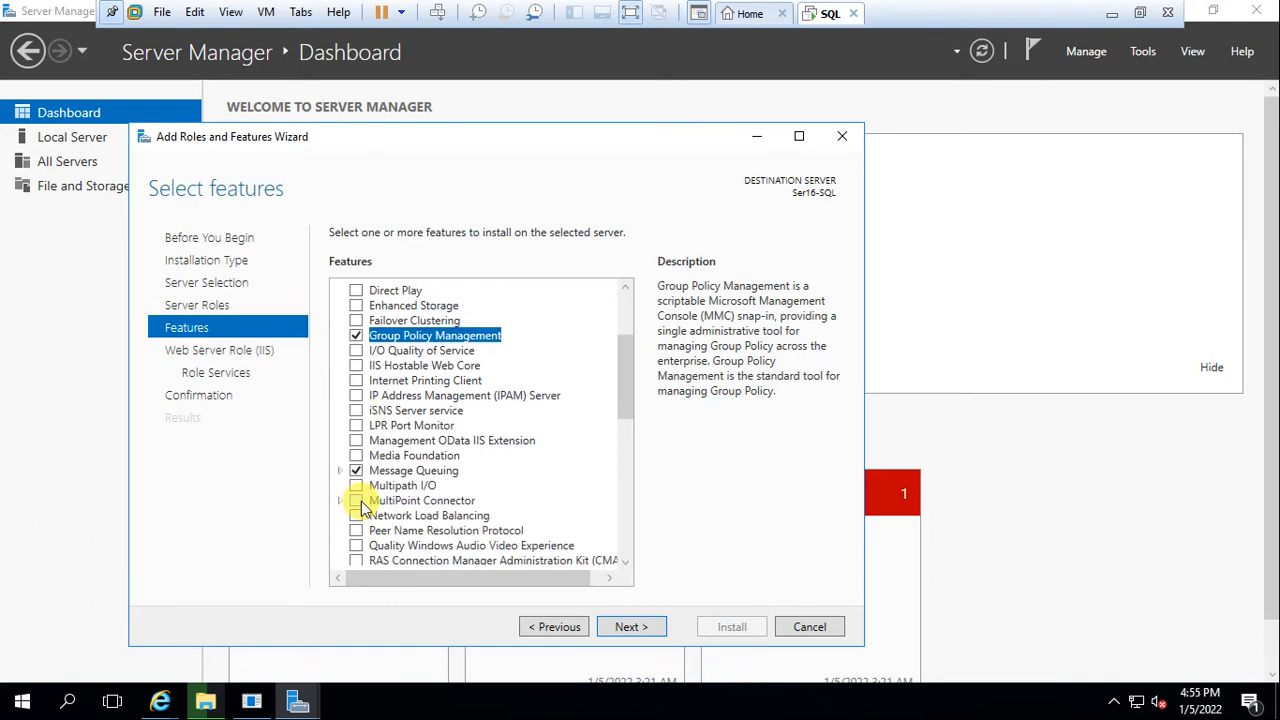
scroll(361, 507, "down", 2)
scroll(361, 507, "down", 1)
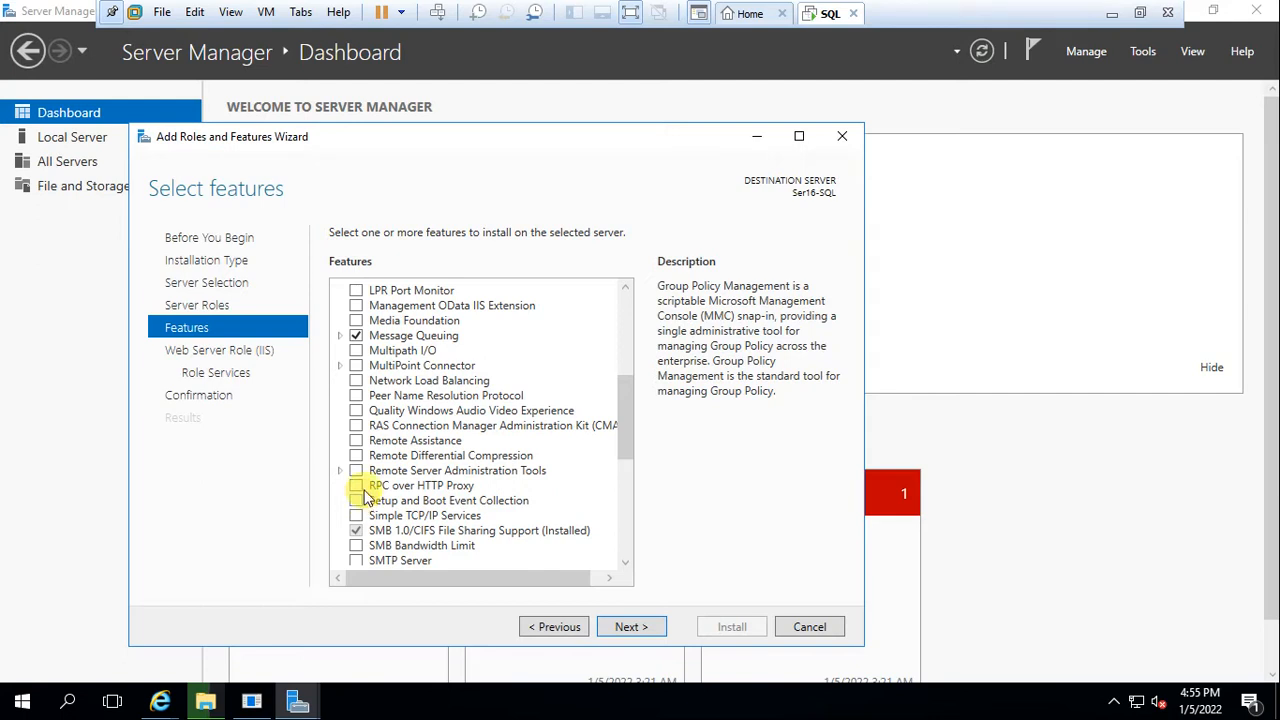
scroll(365, 495, "up", 6)
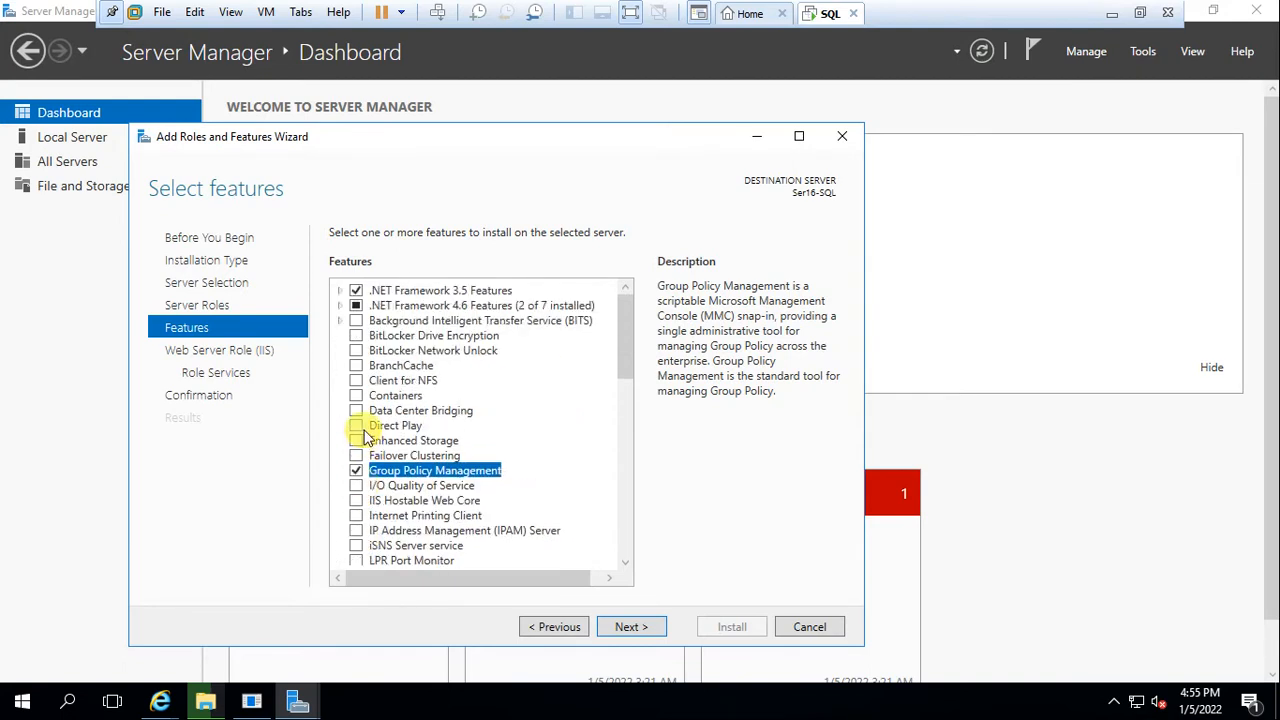
left_click(356, 370)
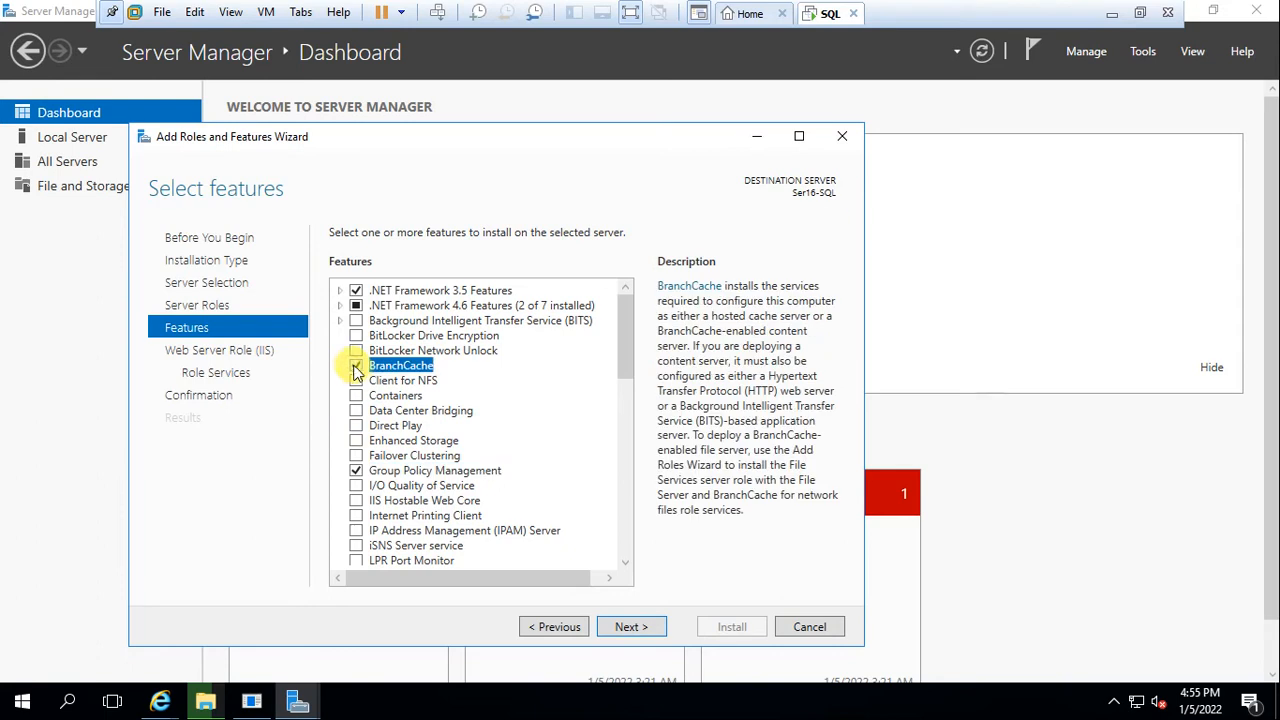
left_click(357, 381)
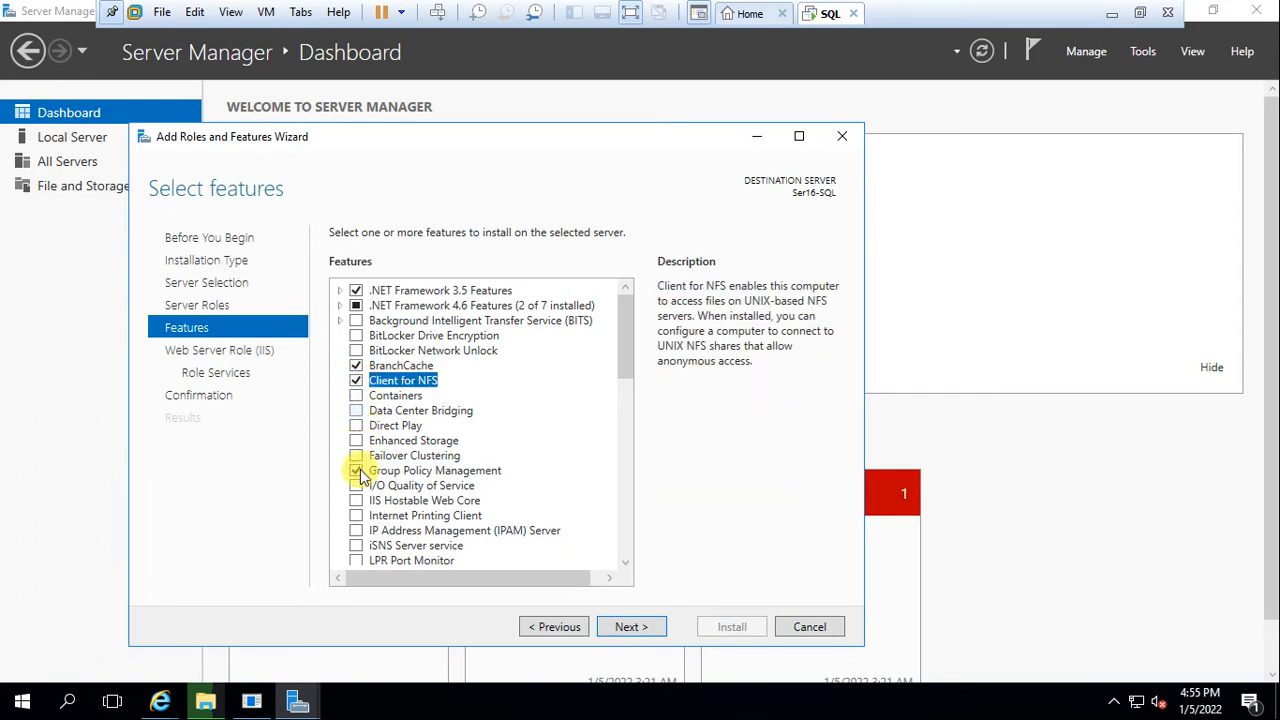
Add RPC over HTTP Proxy, SMTP Server, and SNMP Service with SNMP WMI Provider
scroll(362, 485, "down", 2)
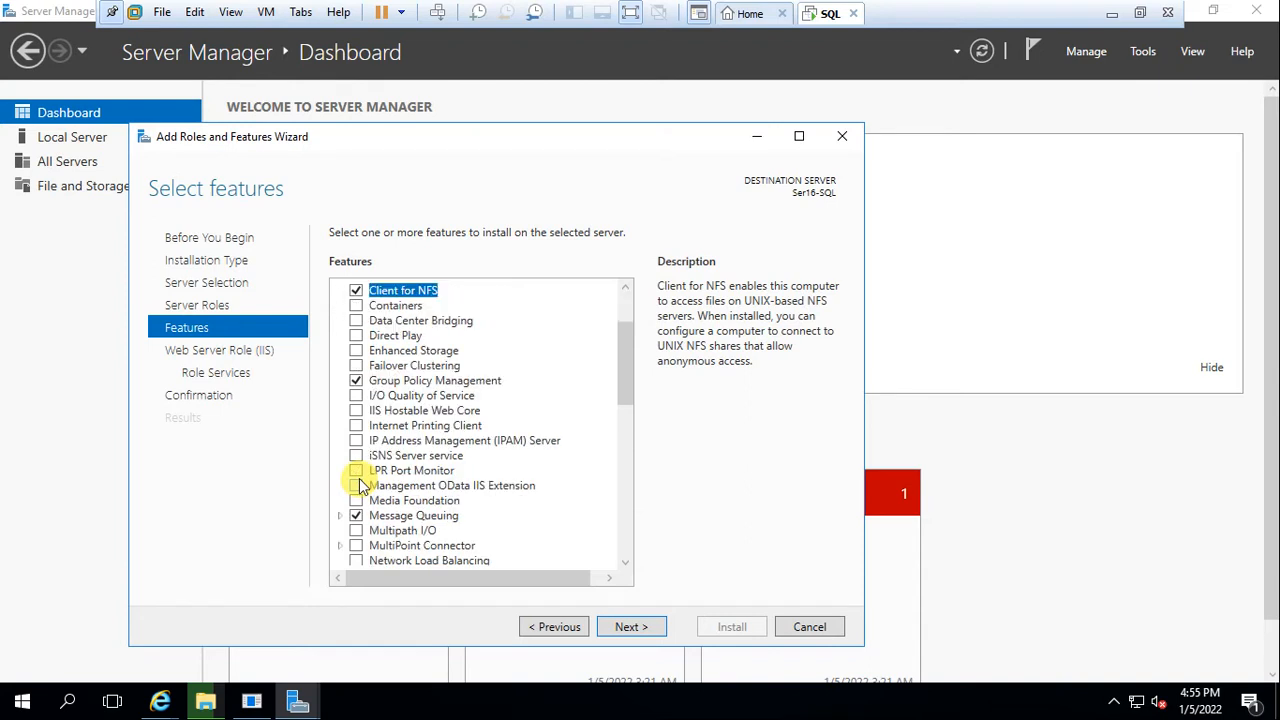
scroll(362, 488, "down", 3)
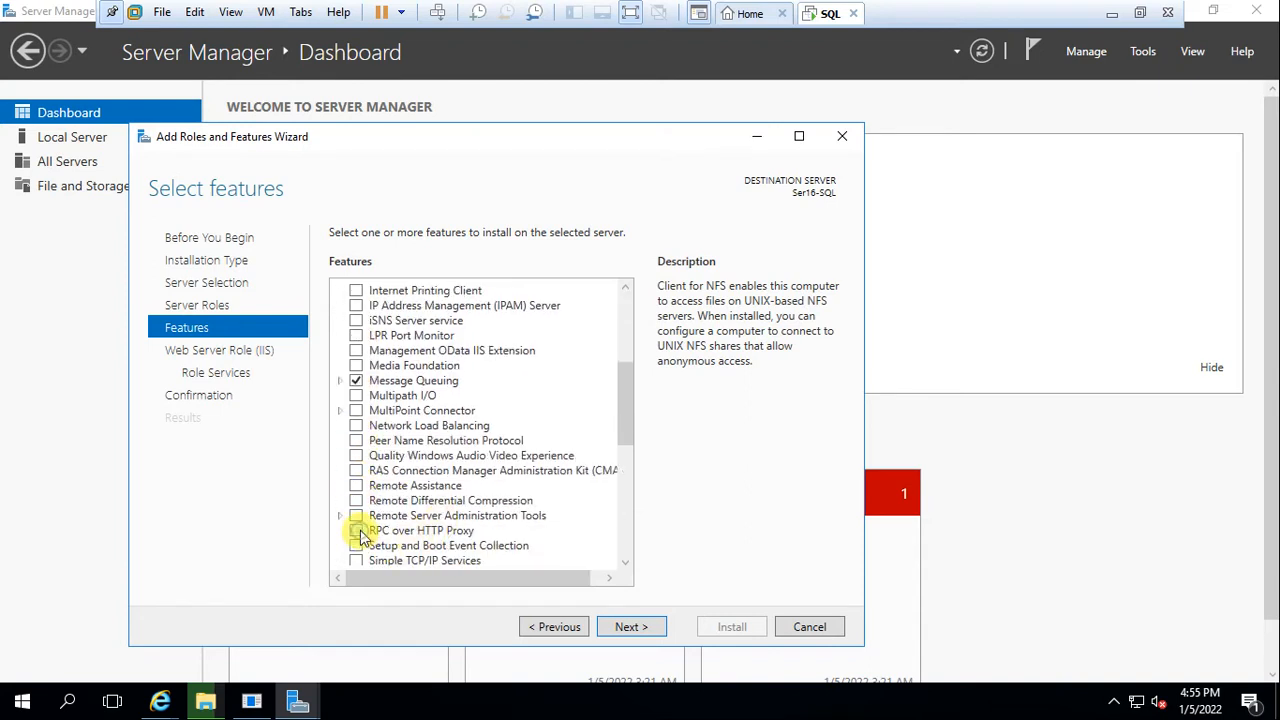
left_click(357, 531)
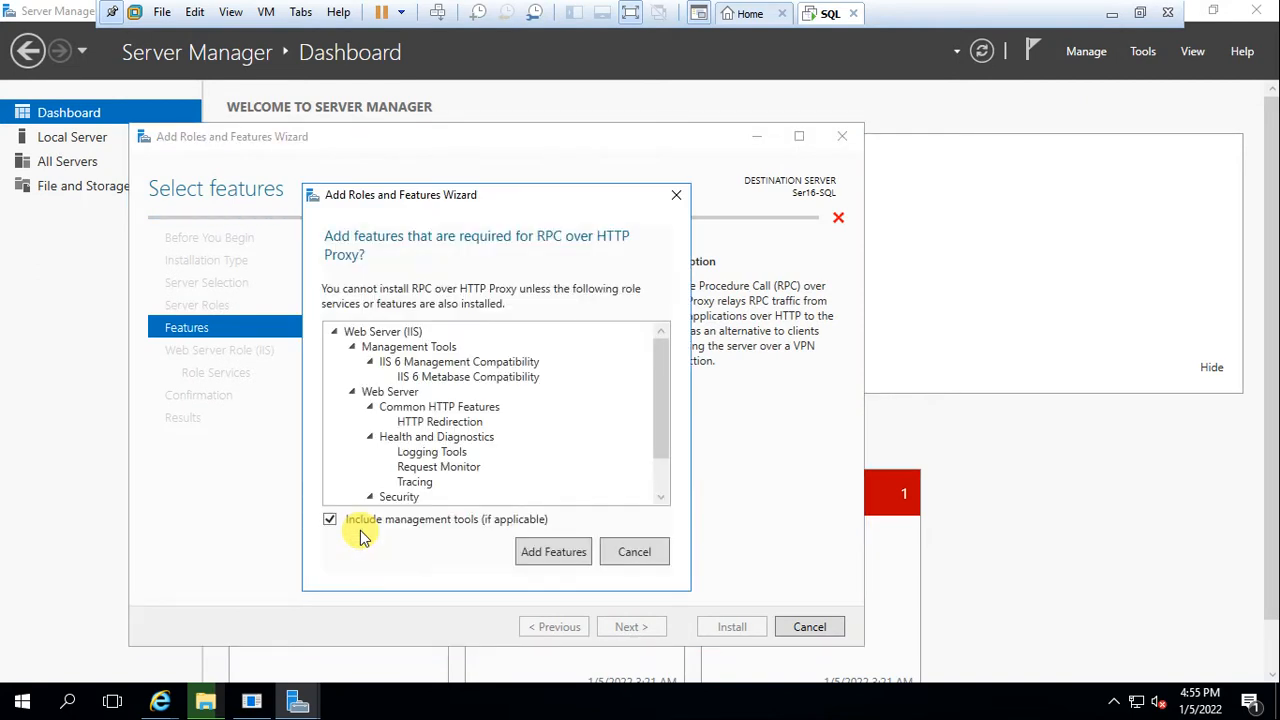
left_click(565, 559)
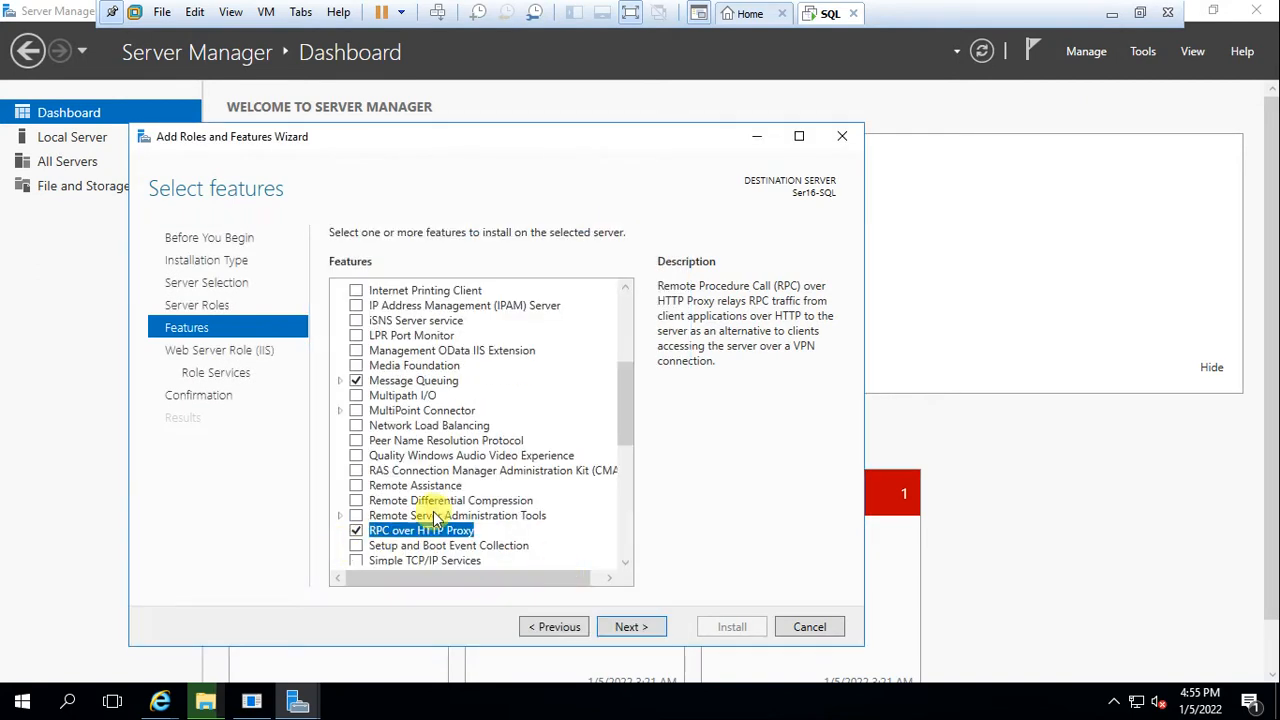
scroll(435, 517, "down", 2)
left_click(358, 516)
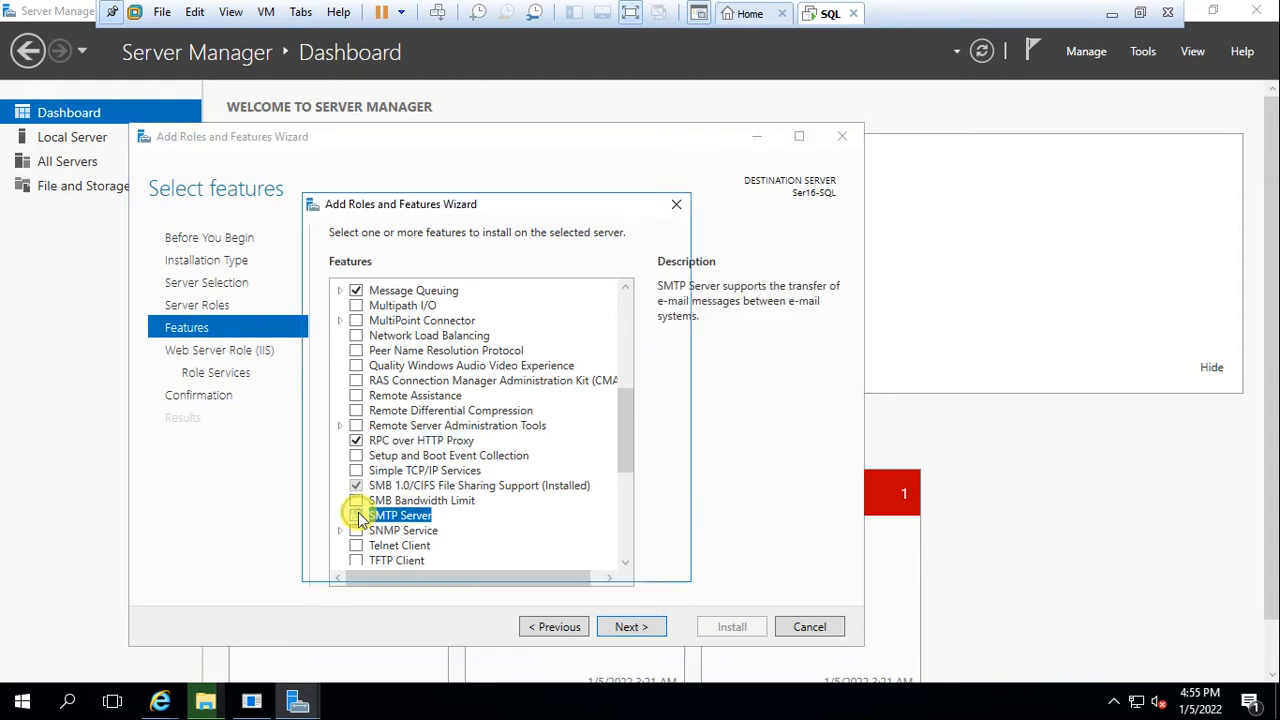
left_click(556, 544)
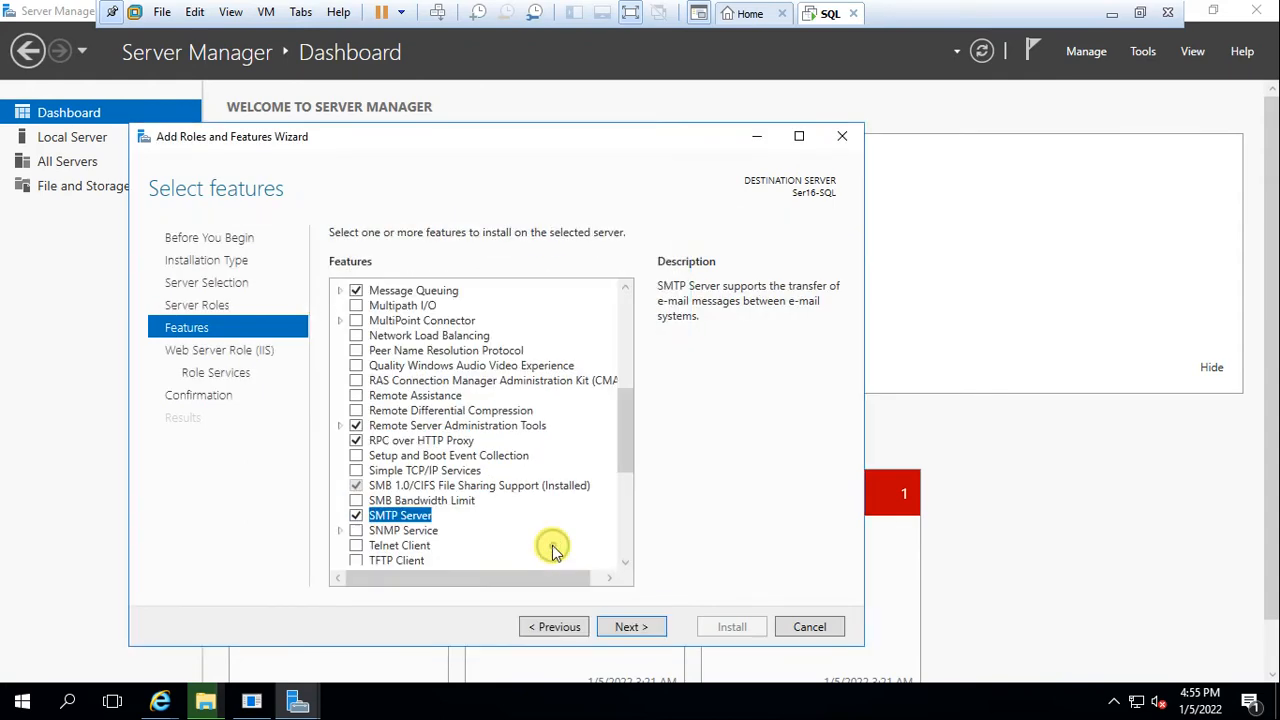
left_click(356, 530)
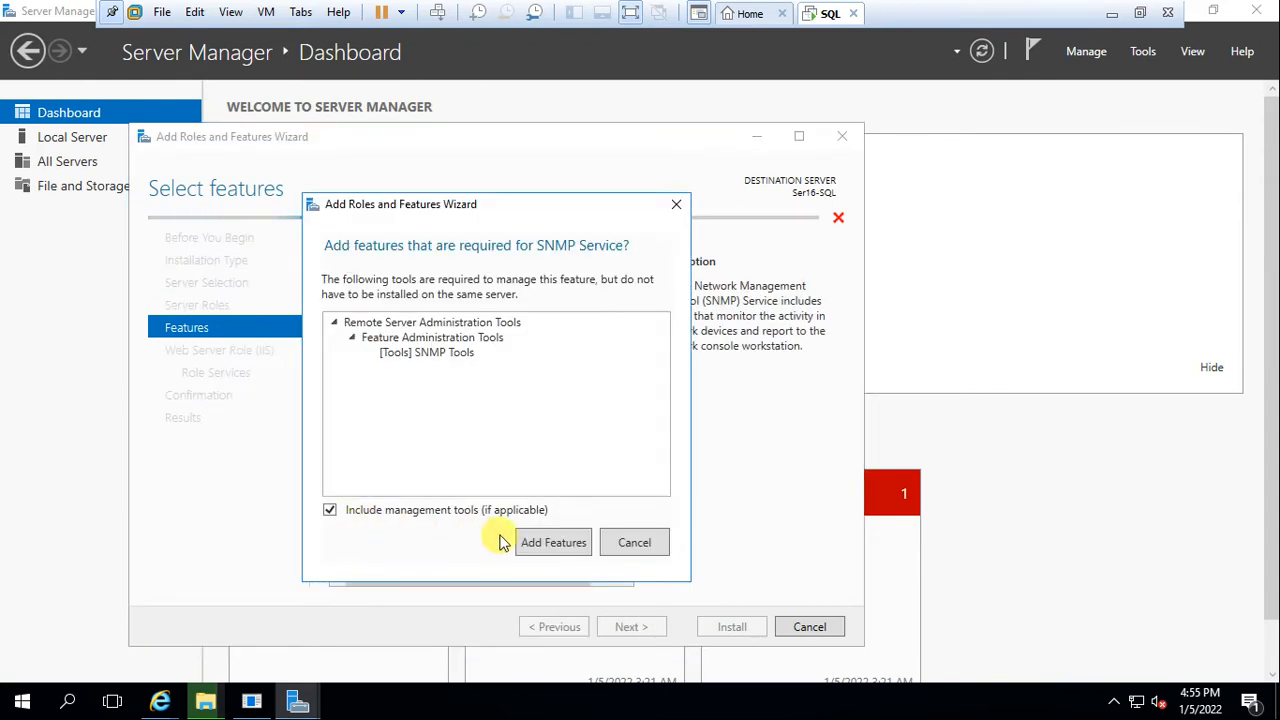
left_click(565, 548)
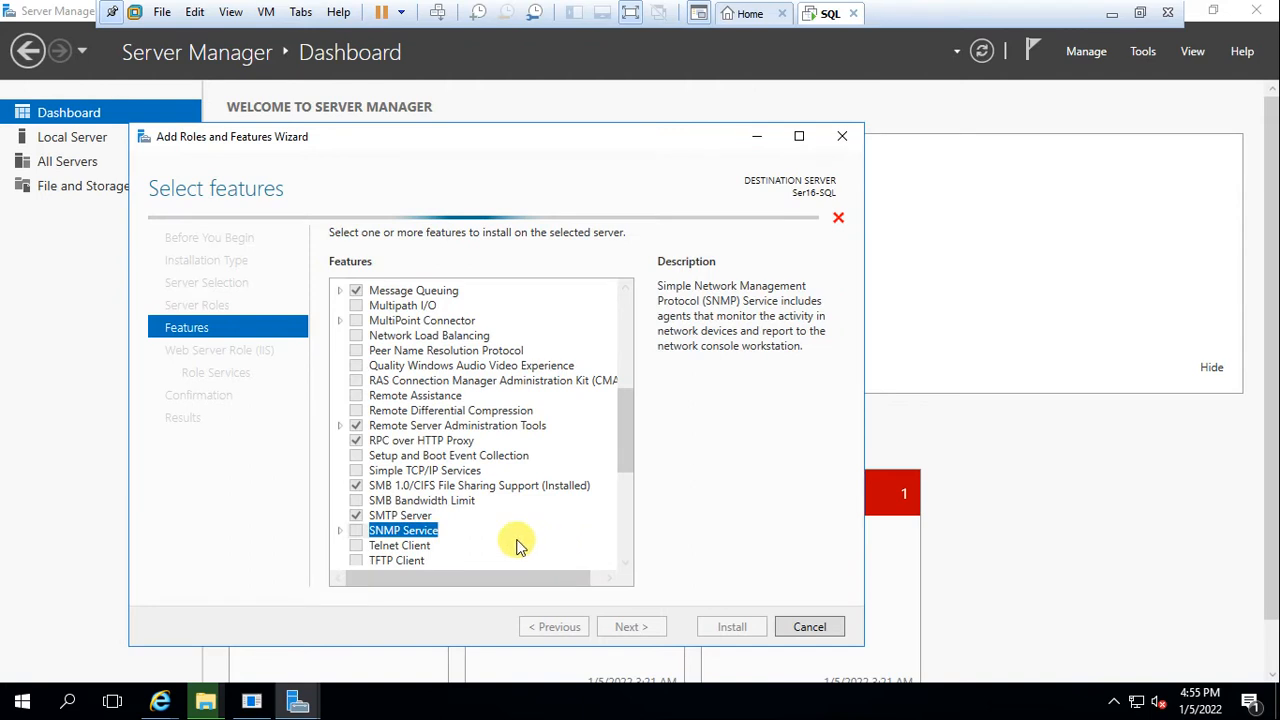
left_click(340, 531)
left_click(373, 546)
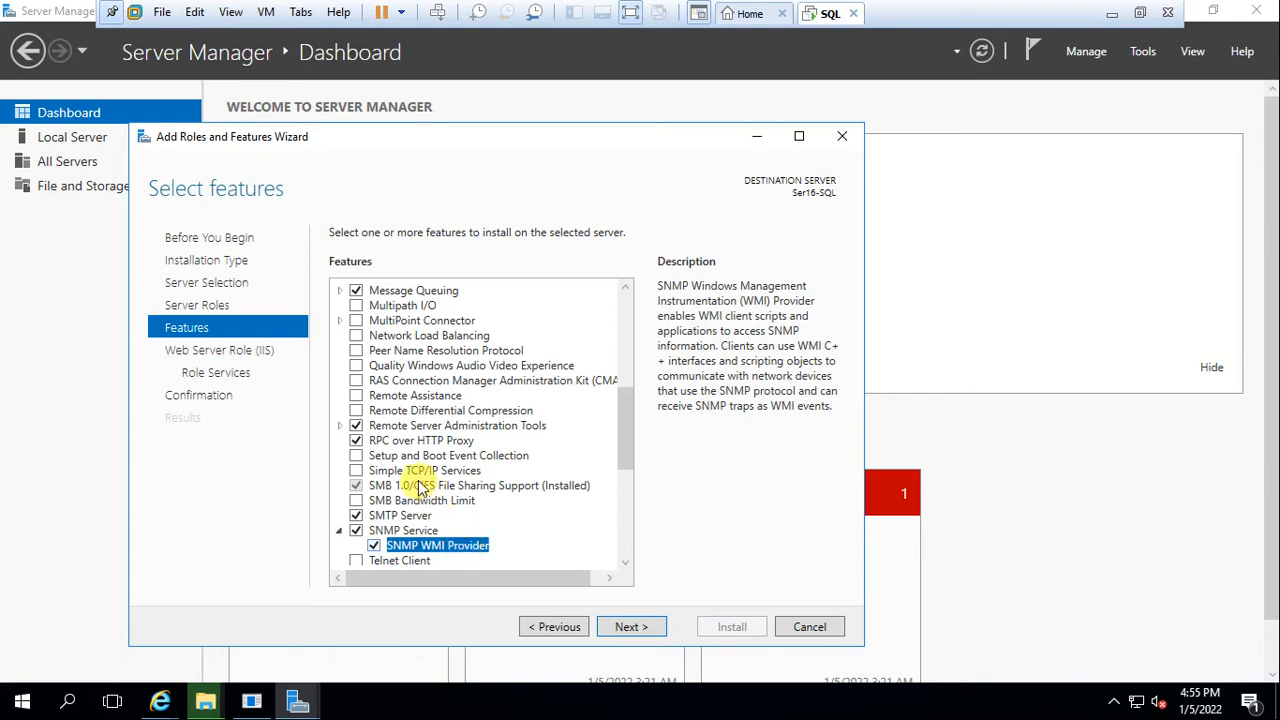
Add Telnet Client and TFTP Client, then continue to the Web Server Role (IIS) step
scroll(420, 478, "down", 4)
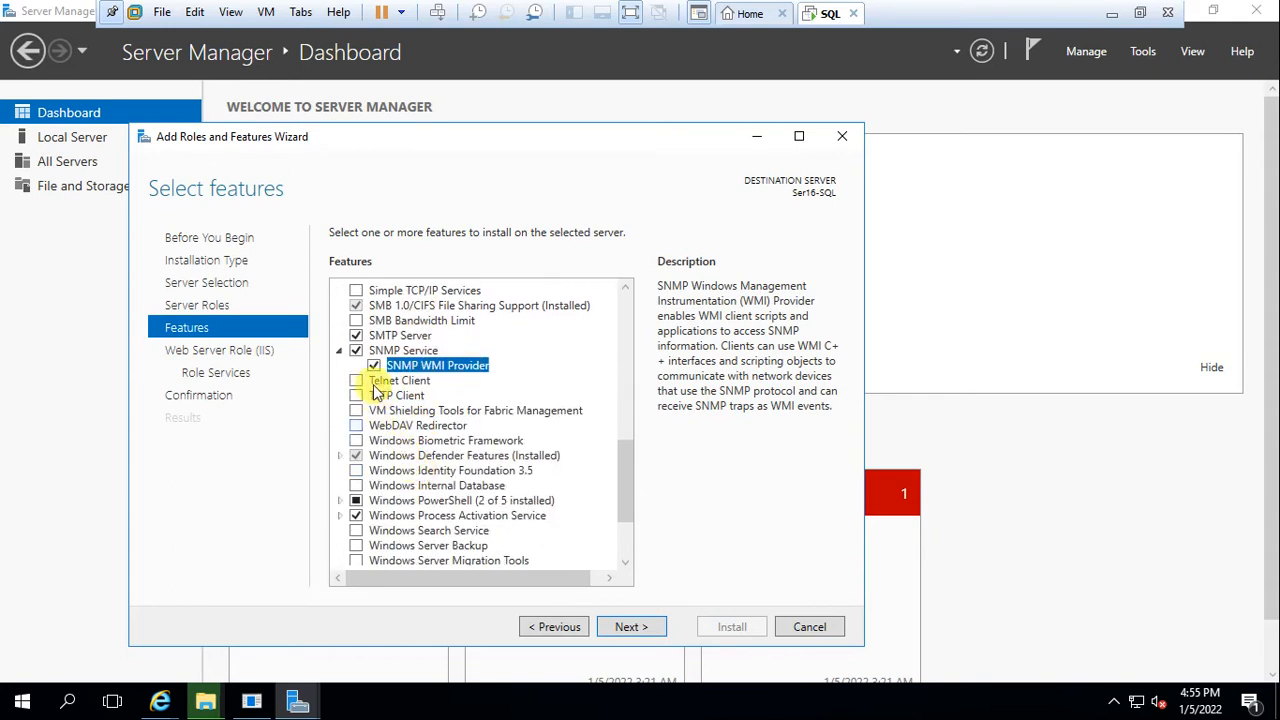
left_click(357, 381)
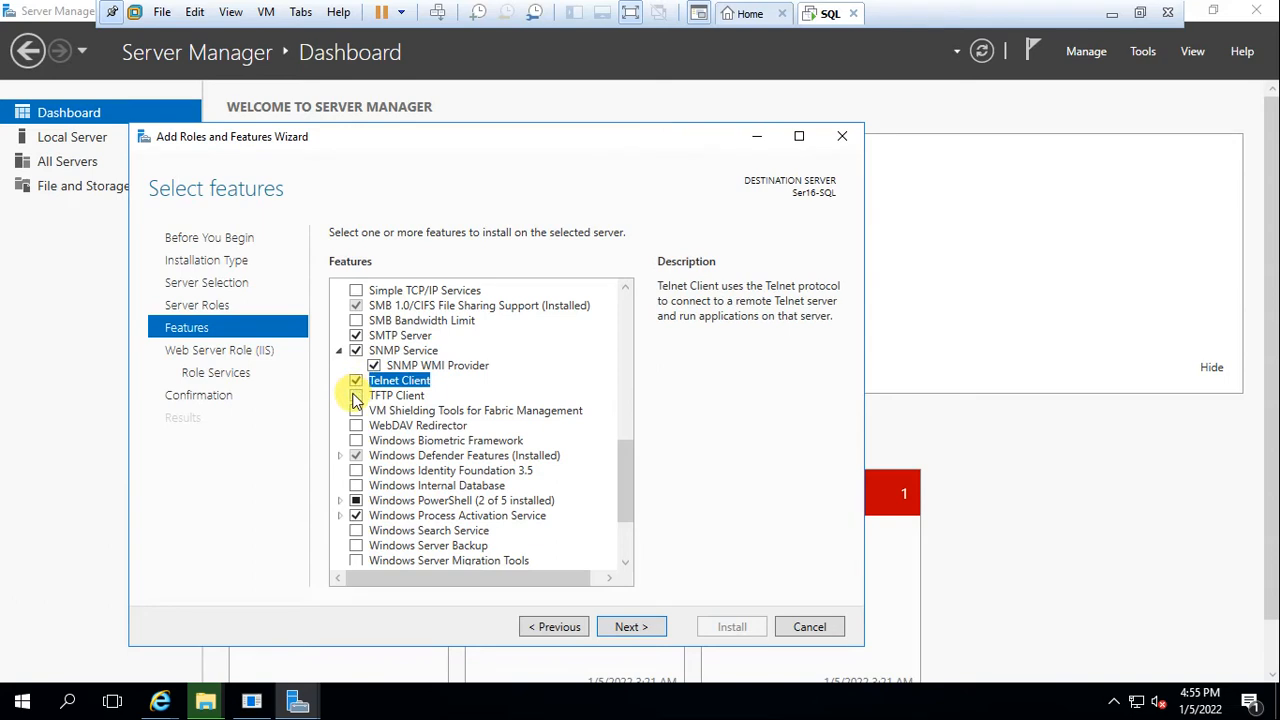
left_click(355, 398)
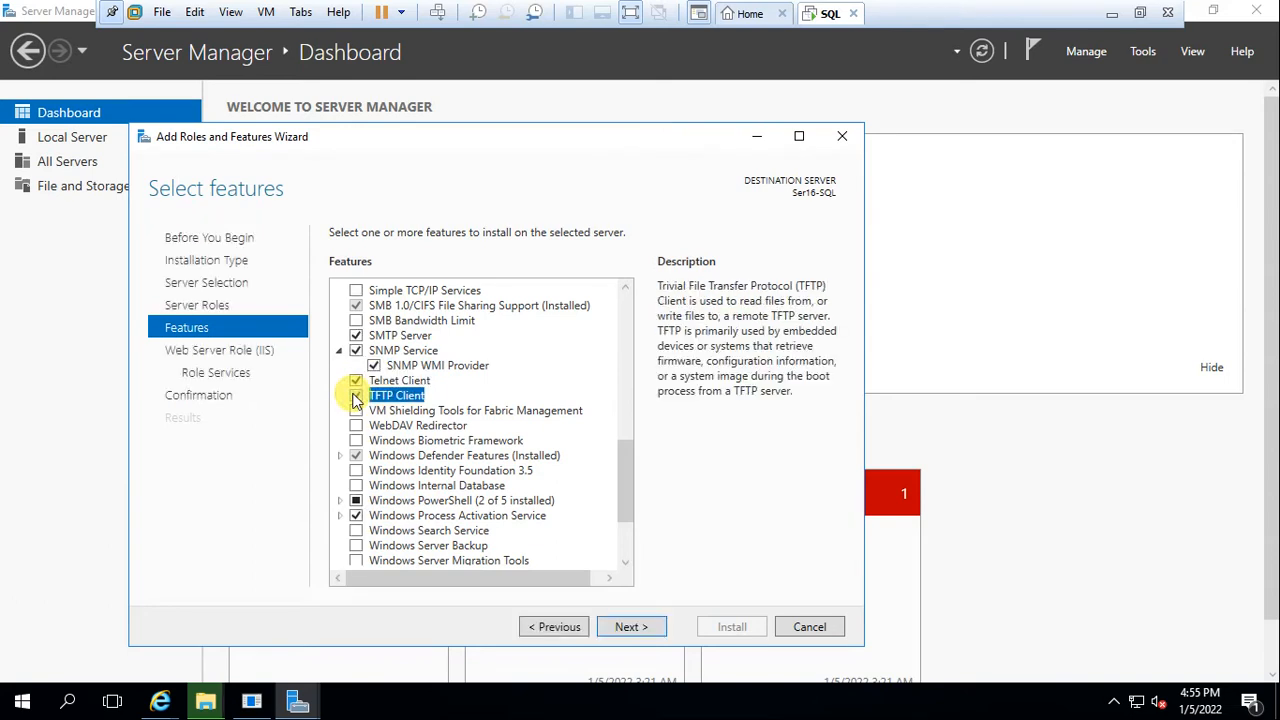
left_click(627, 631)
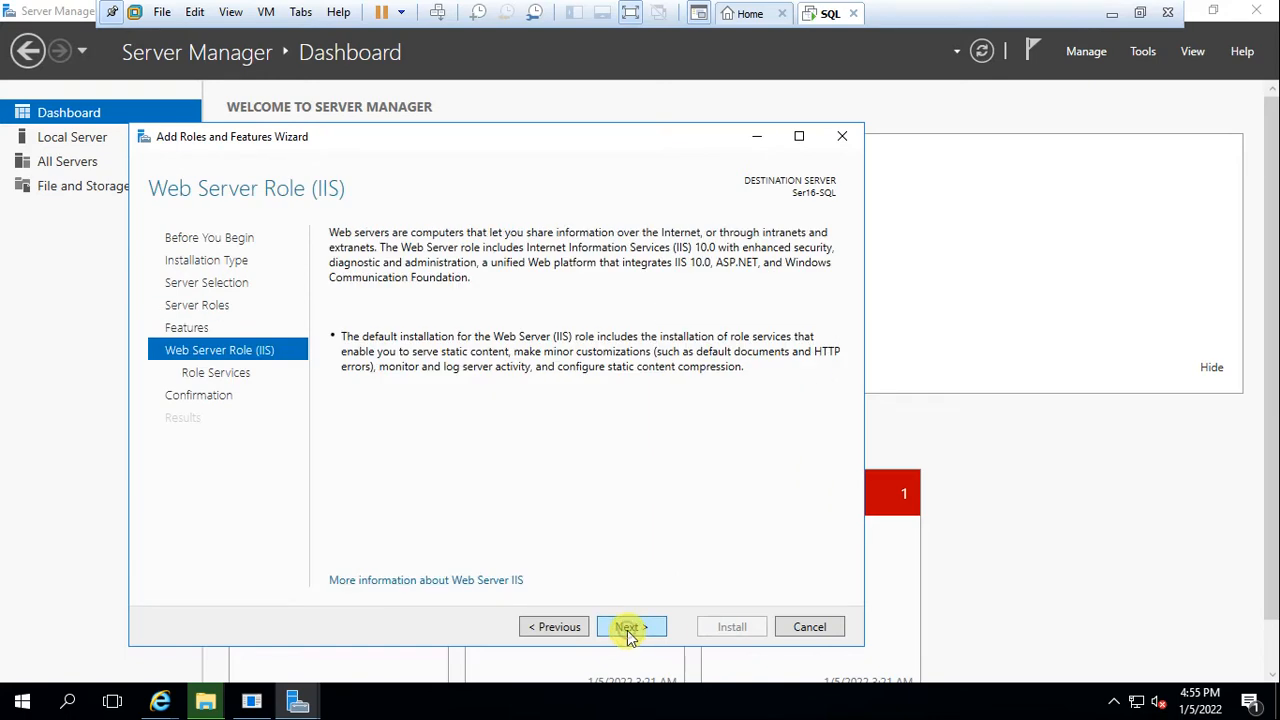
Tick FTP Server with FTP Service in the IIS role services and advance to Confirm installation selections
left_click(628, 630)
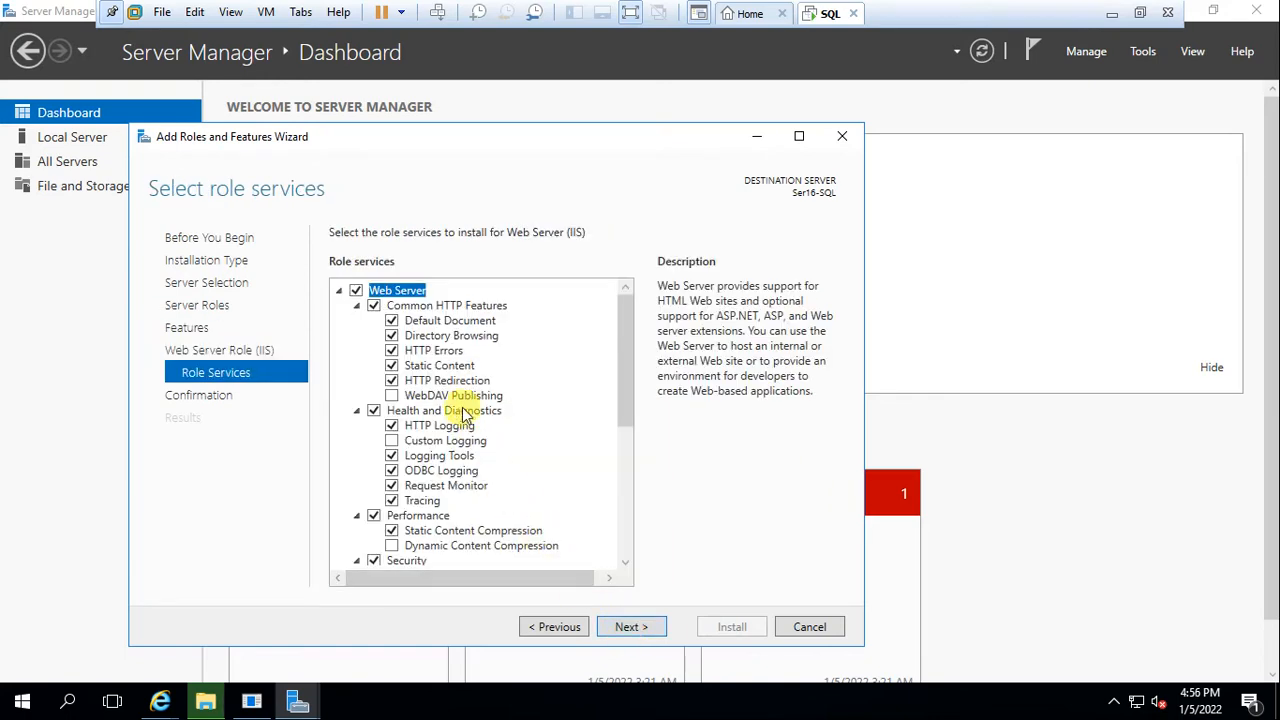
scroll(460, 455, "down", 5)
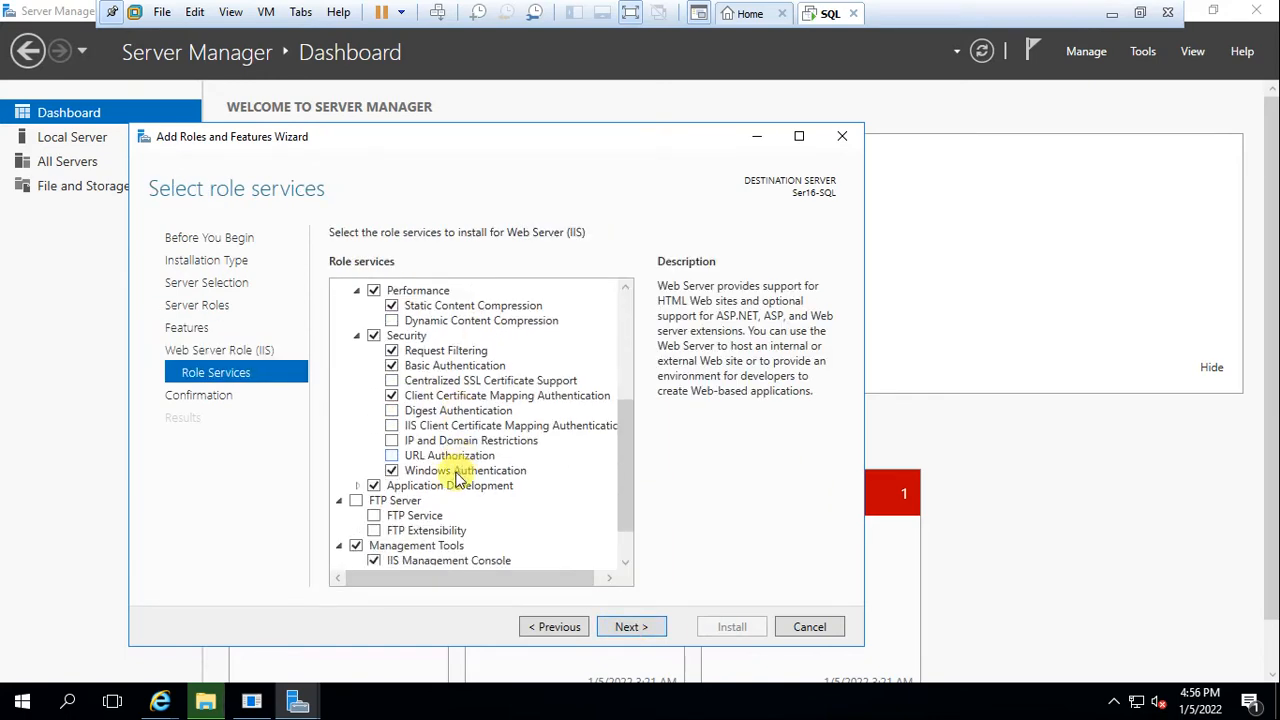
left_click(357, 502)
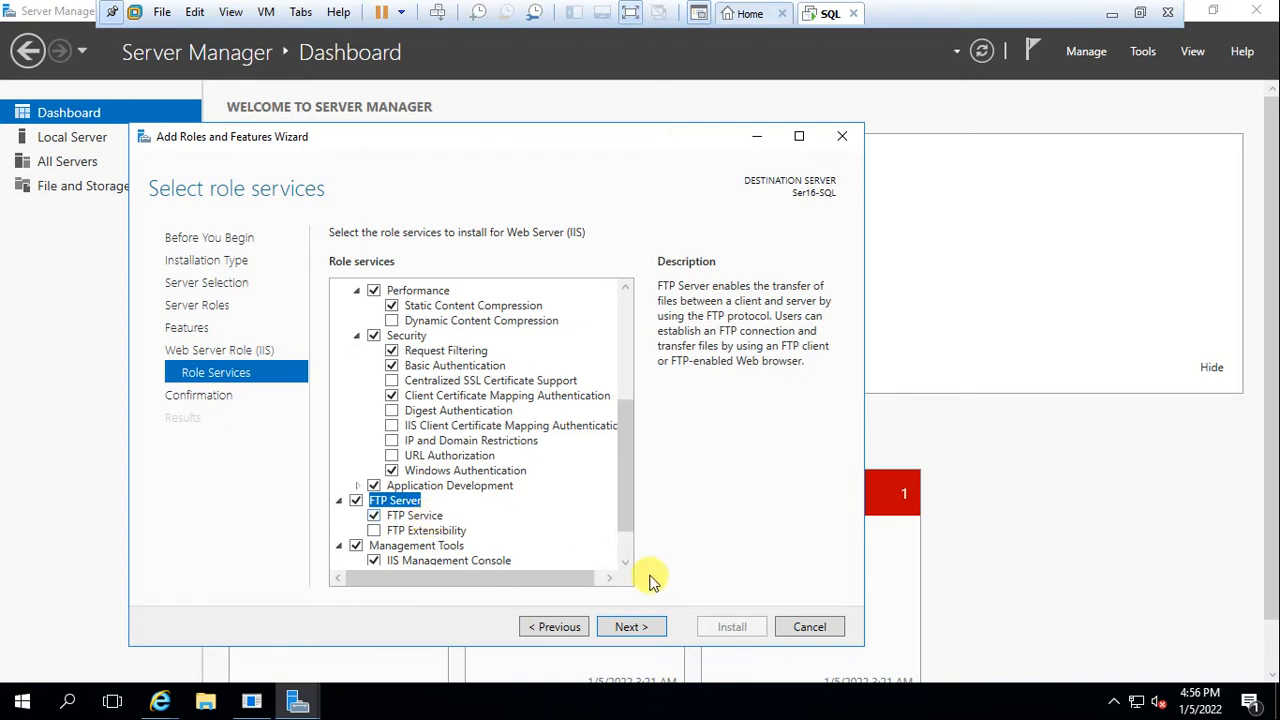
left_click(645, 628)
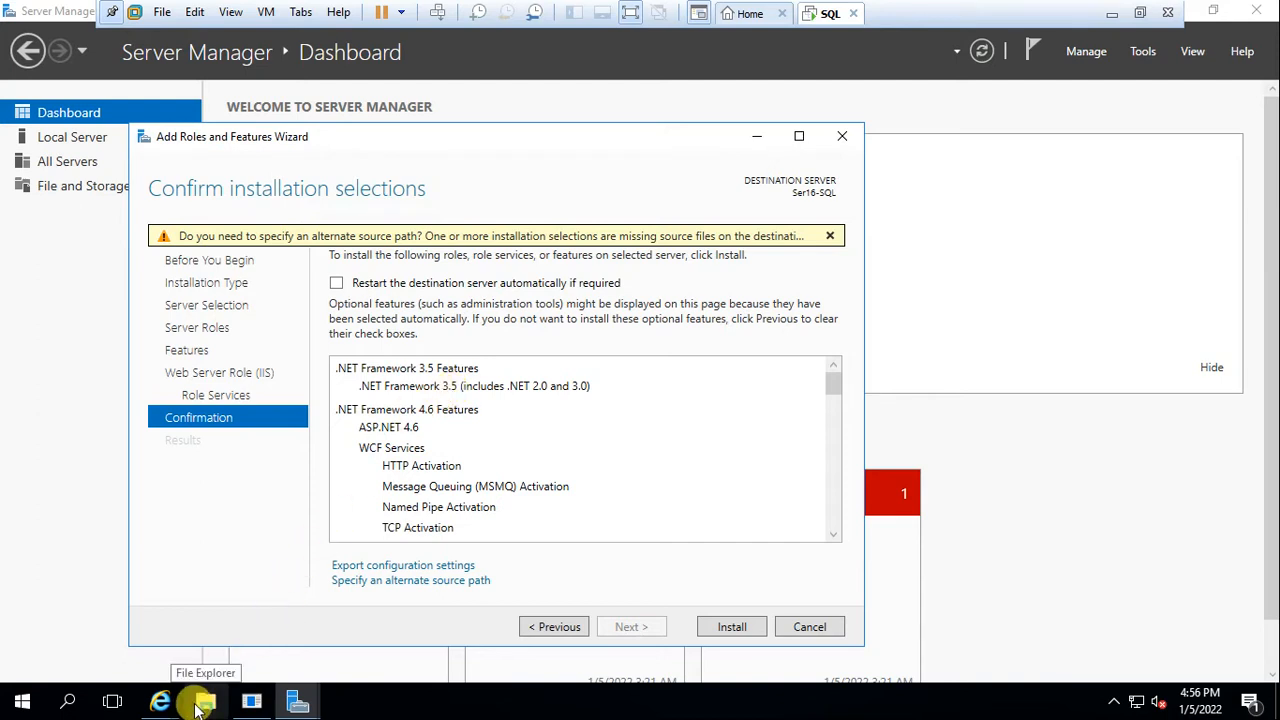
left_click(197, 706)
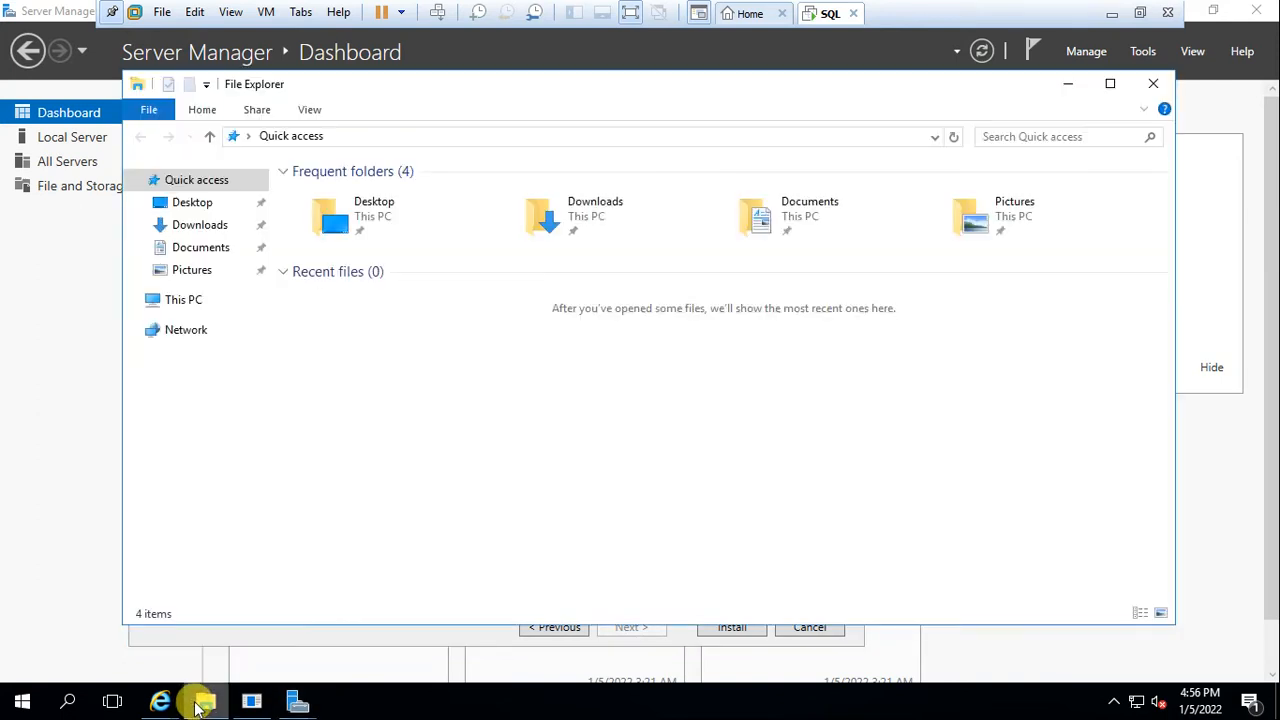
left_click(204, 306)
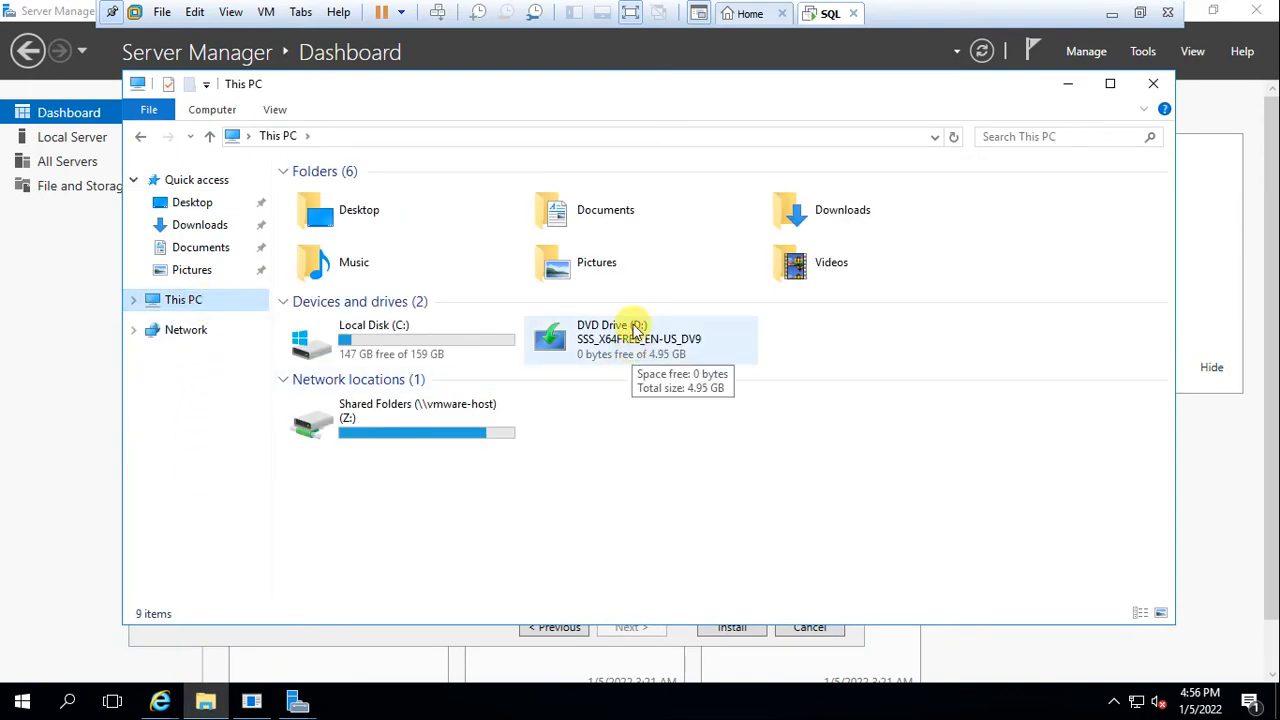
right_click(820, 15)
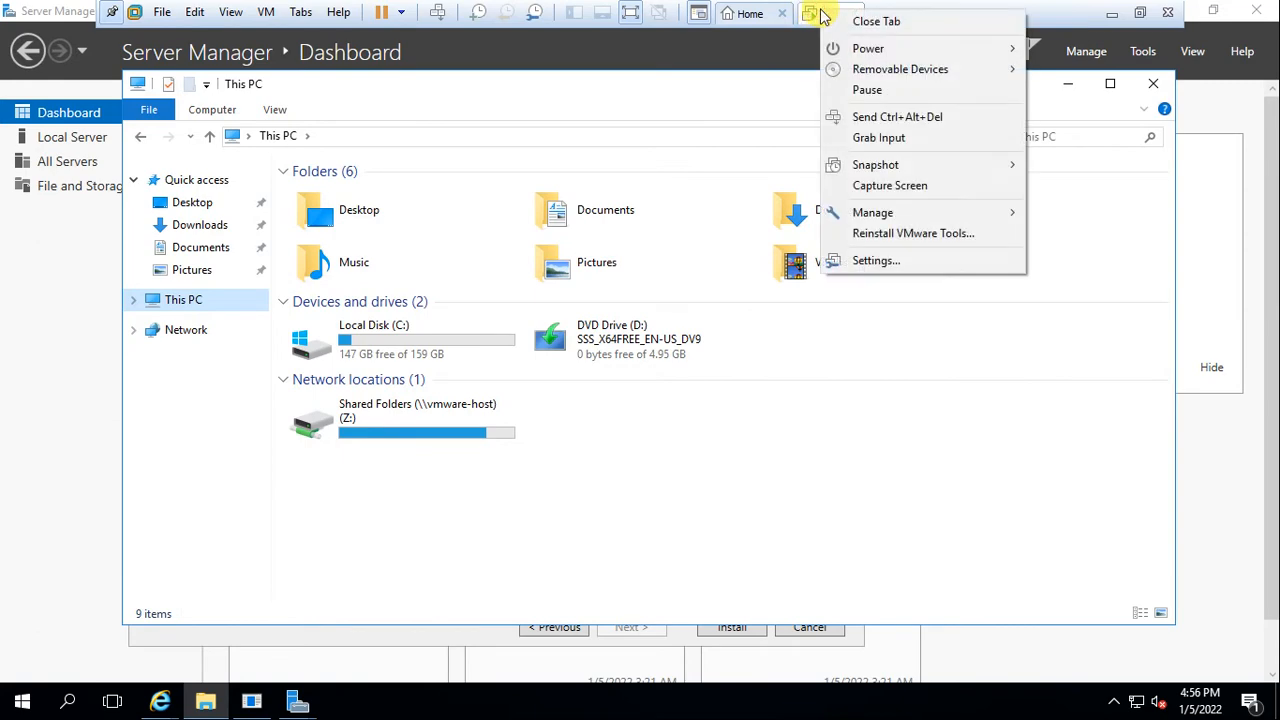
left_click(862, 262)
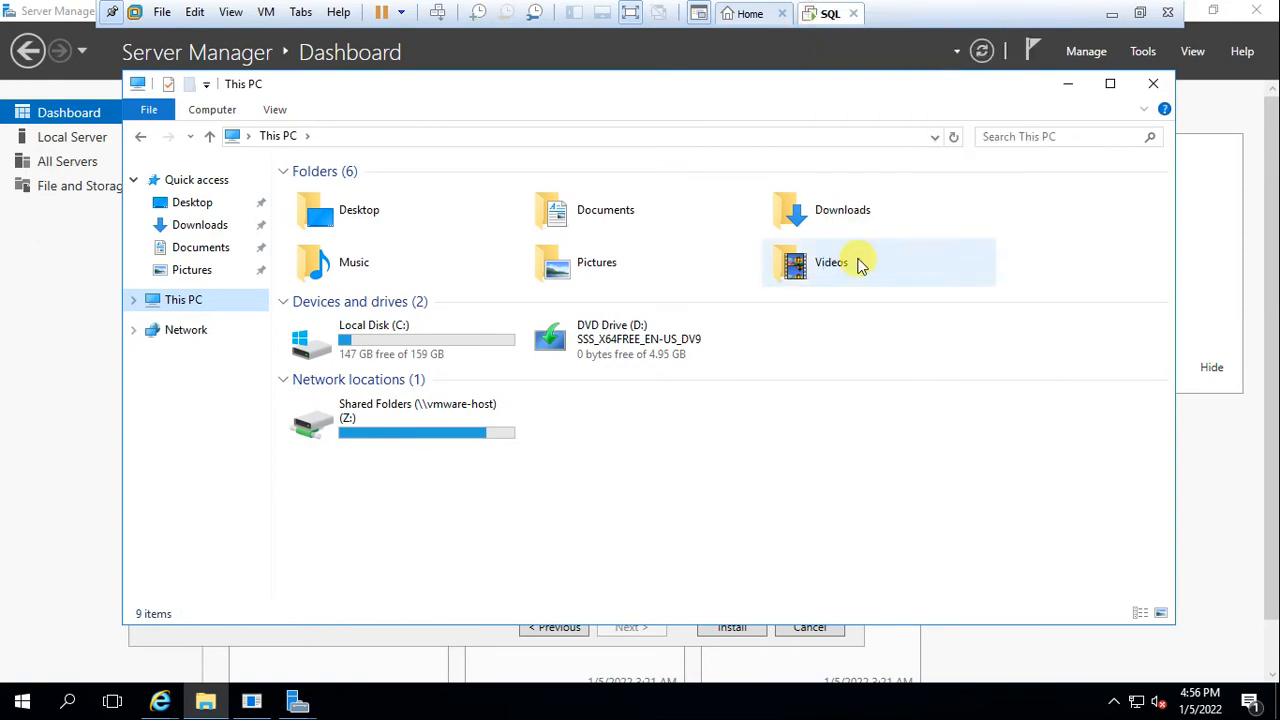
left_click(385, 209)
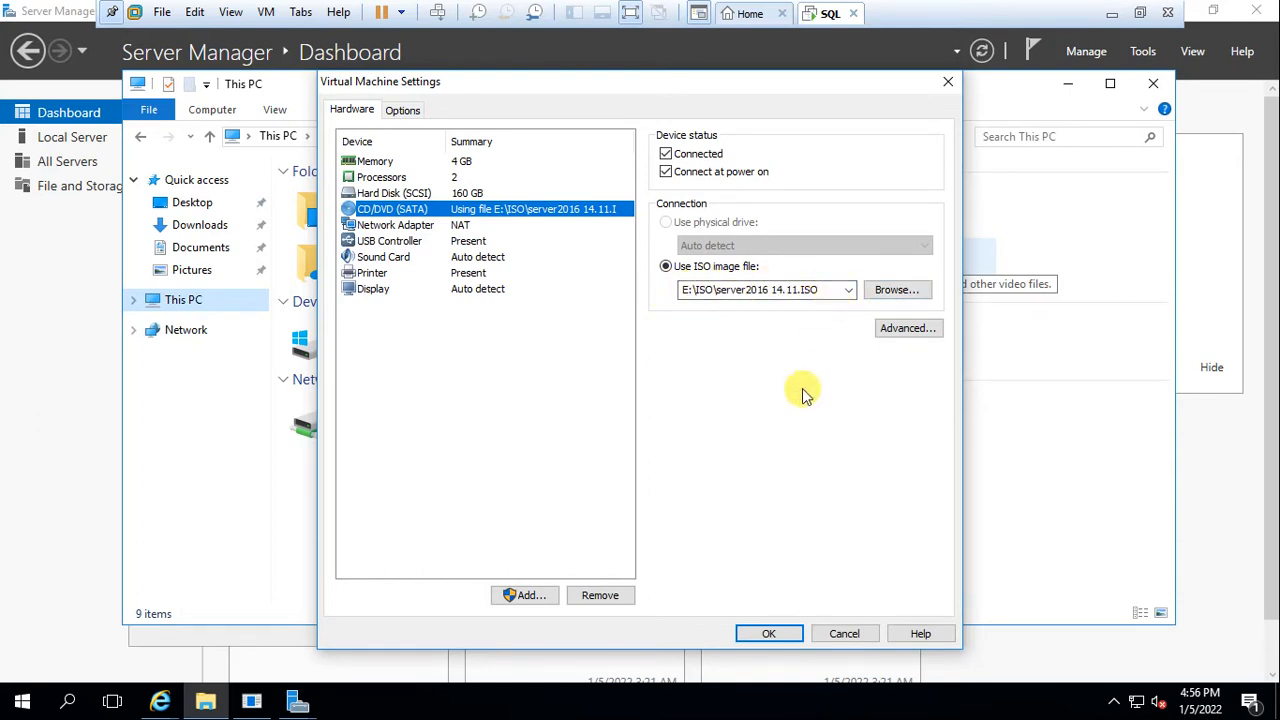
left_click(843, 636)
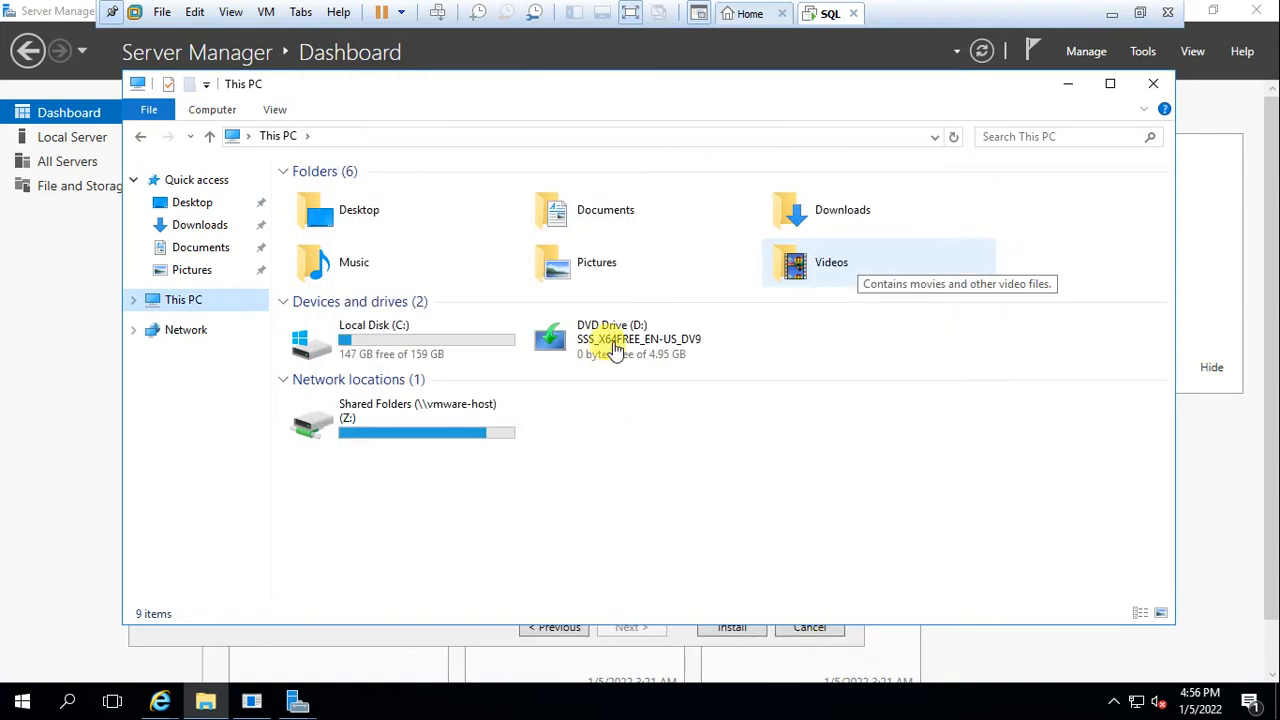
left_click(1157, 86)
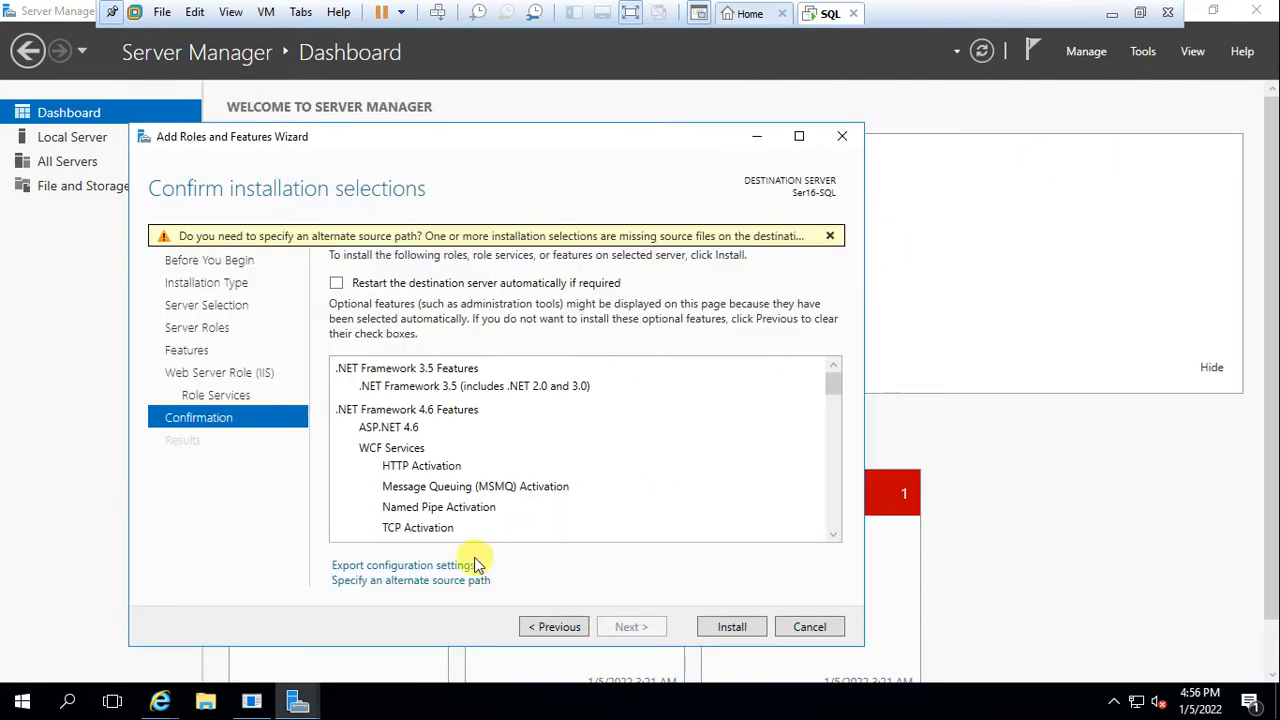
Enter D:\Sources\SxS\ as the alternate source path and confirm it with OK
left_click(411, 581)
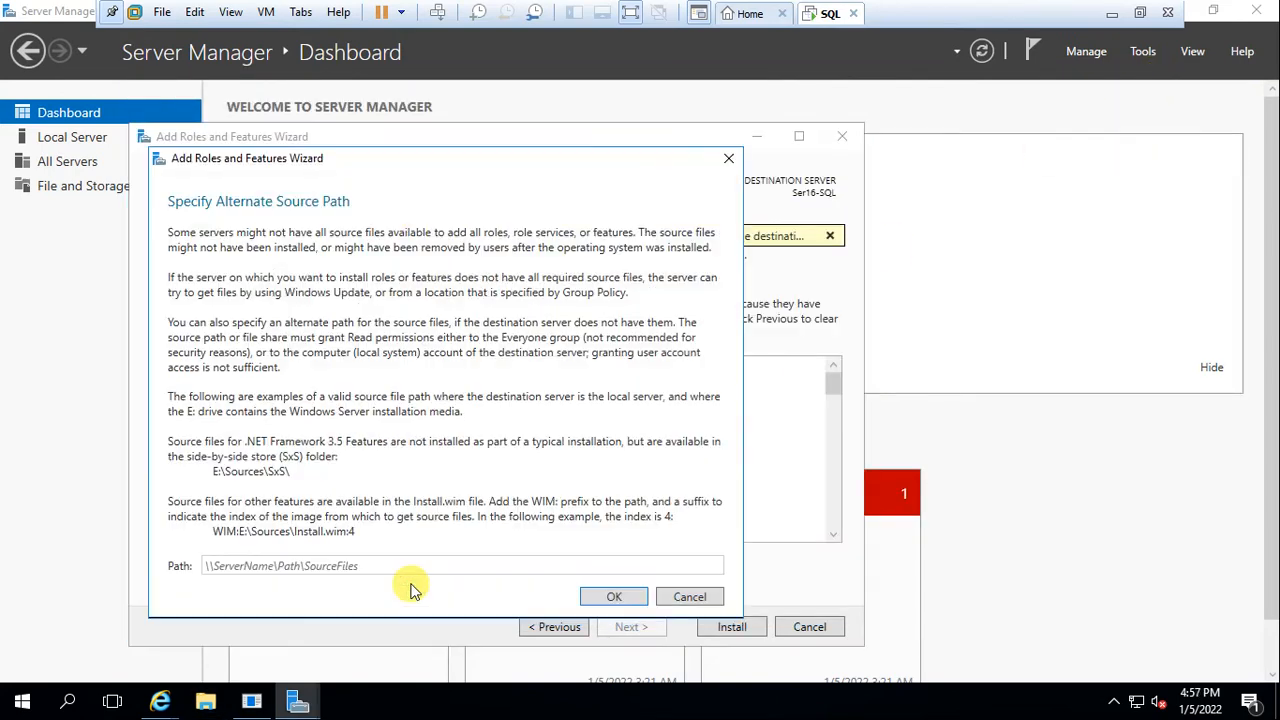
left_click(228, 565)
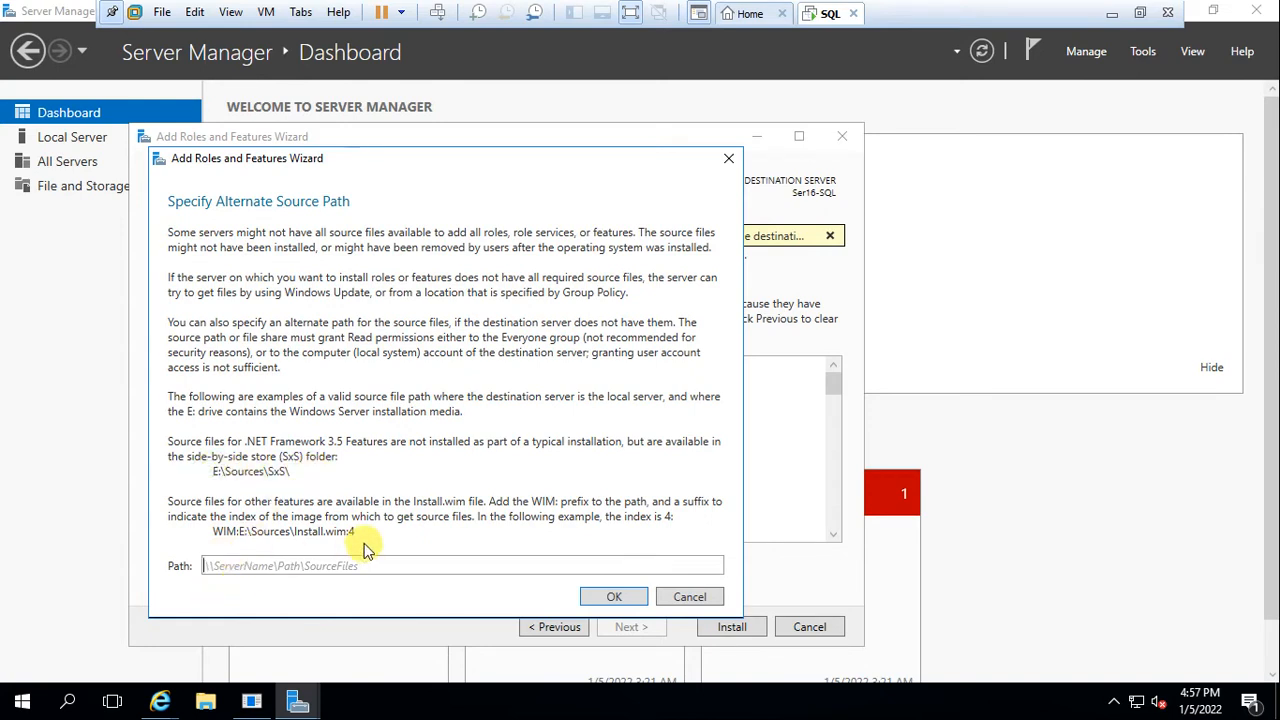
type("D:\\Sou")
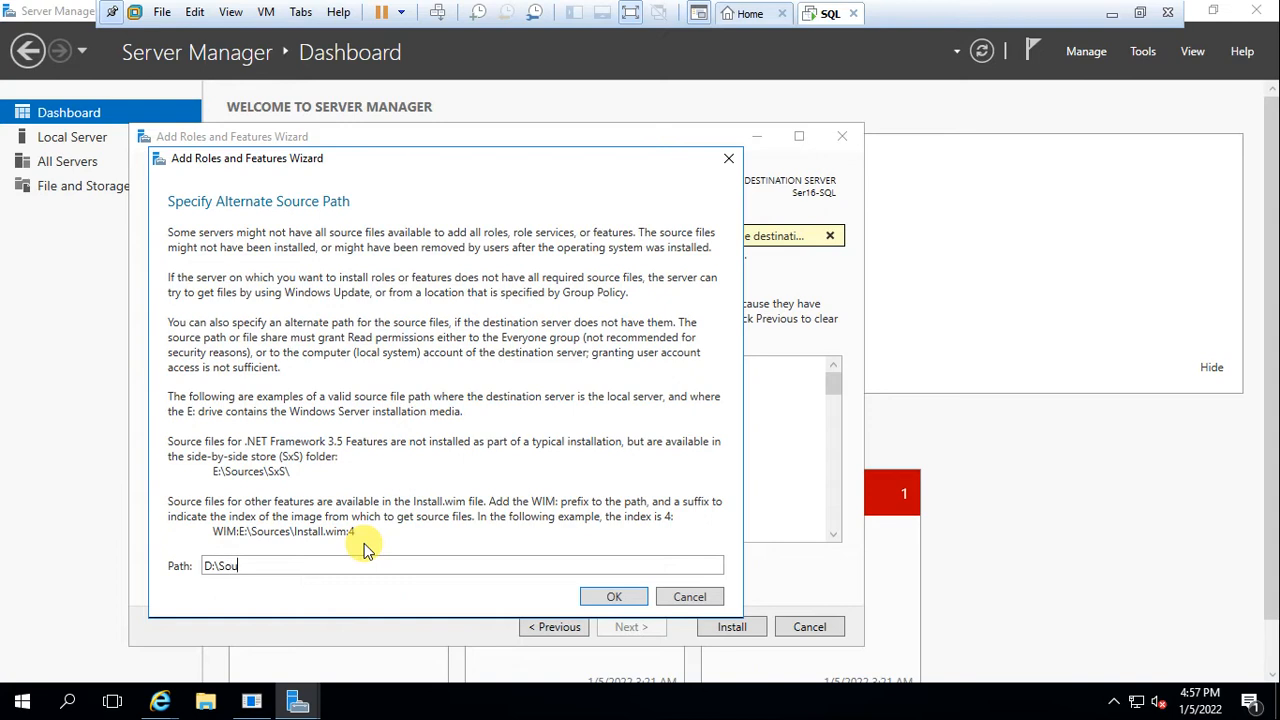
type("rces\\SxS\\")
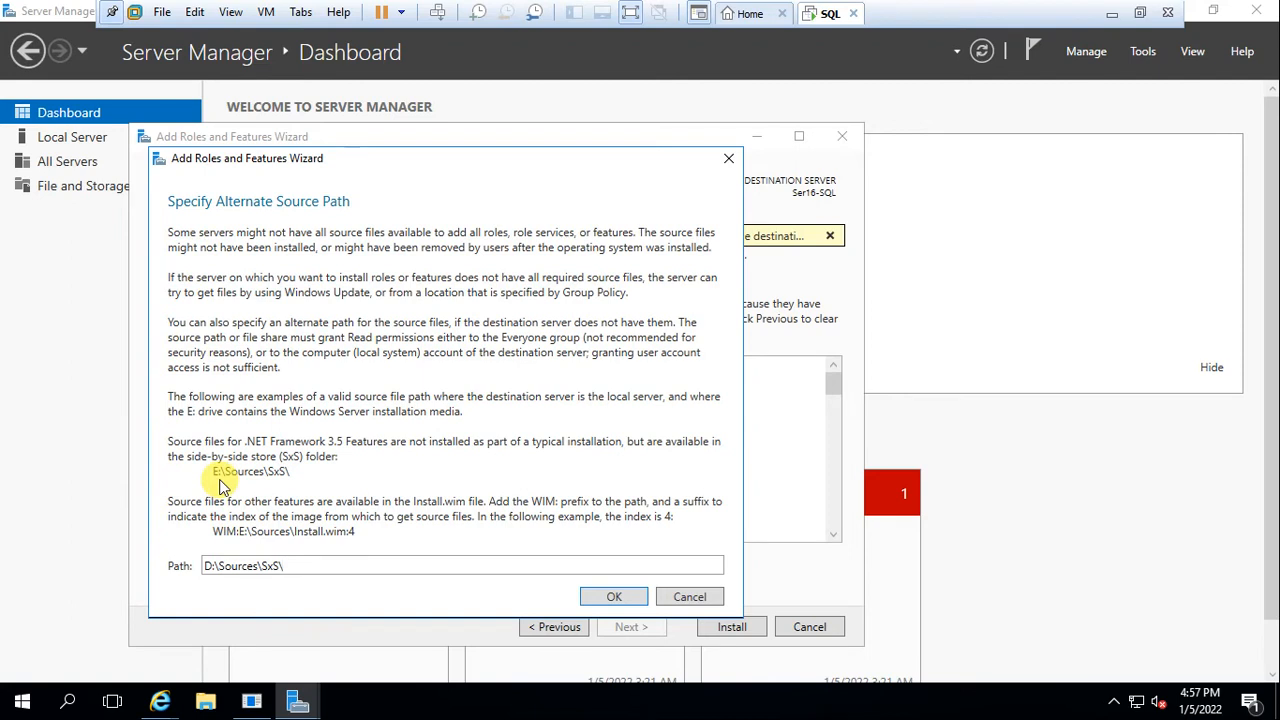
left_click(605, 597)
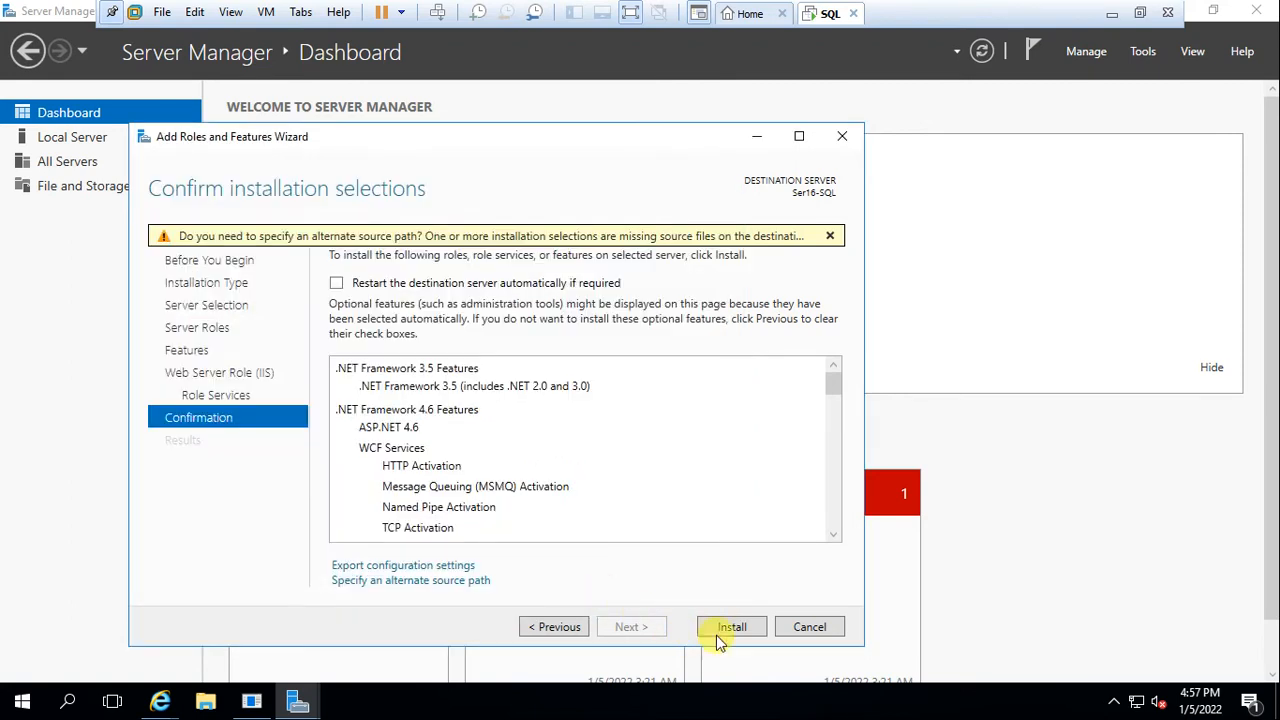
Install the selected roles and features and close the wizard once installation succeeds
left_click(745, 627)
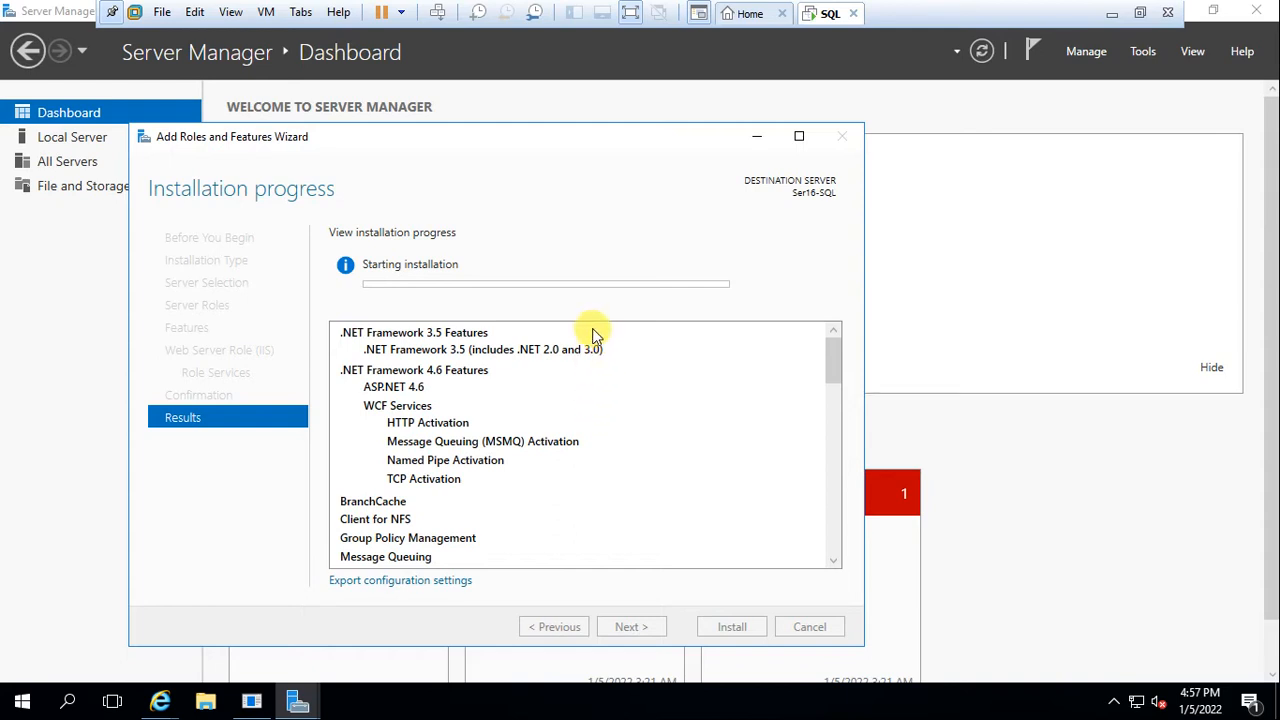
left_click(631, 14)
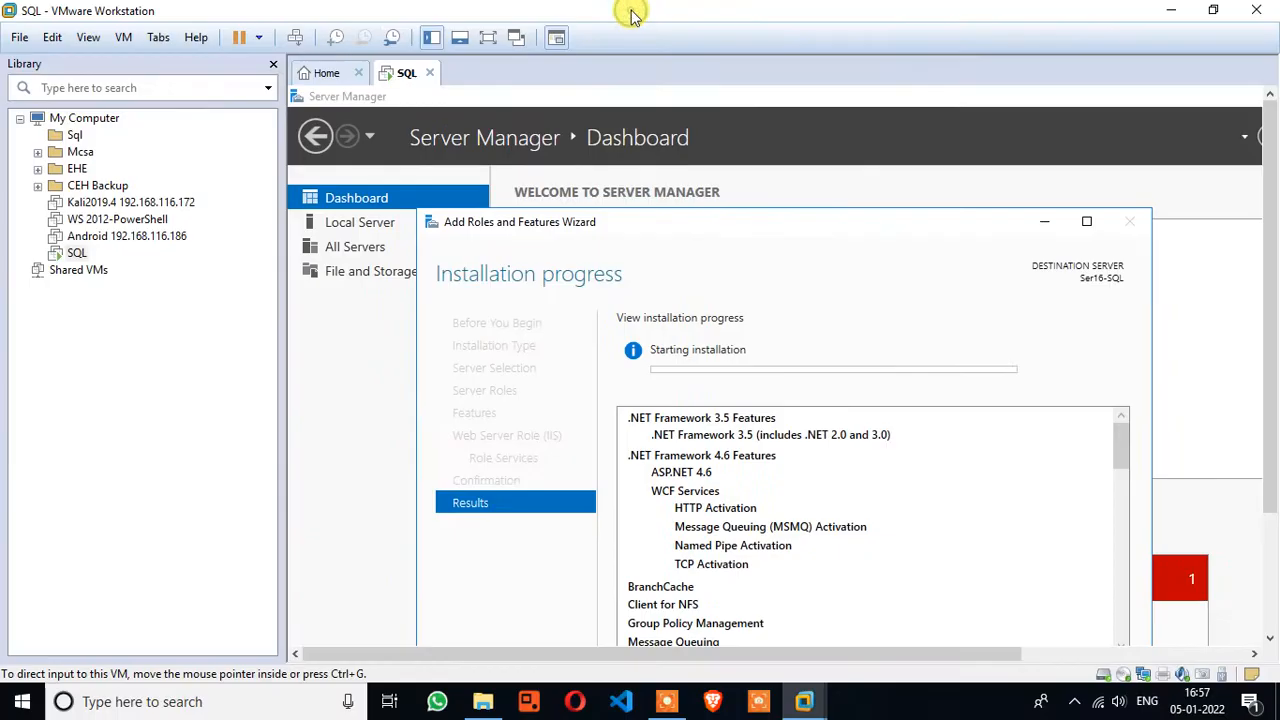
left_click(662, 704)
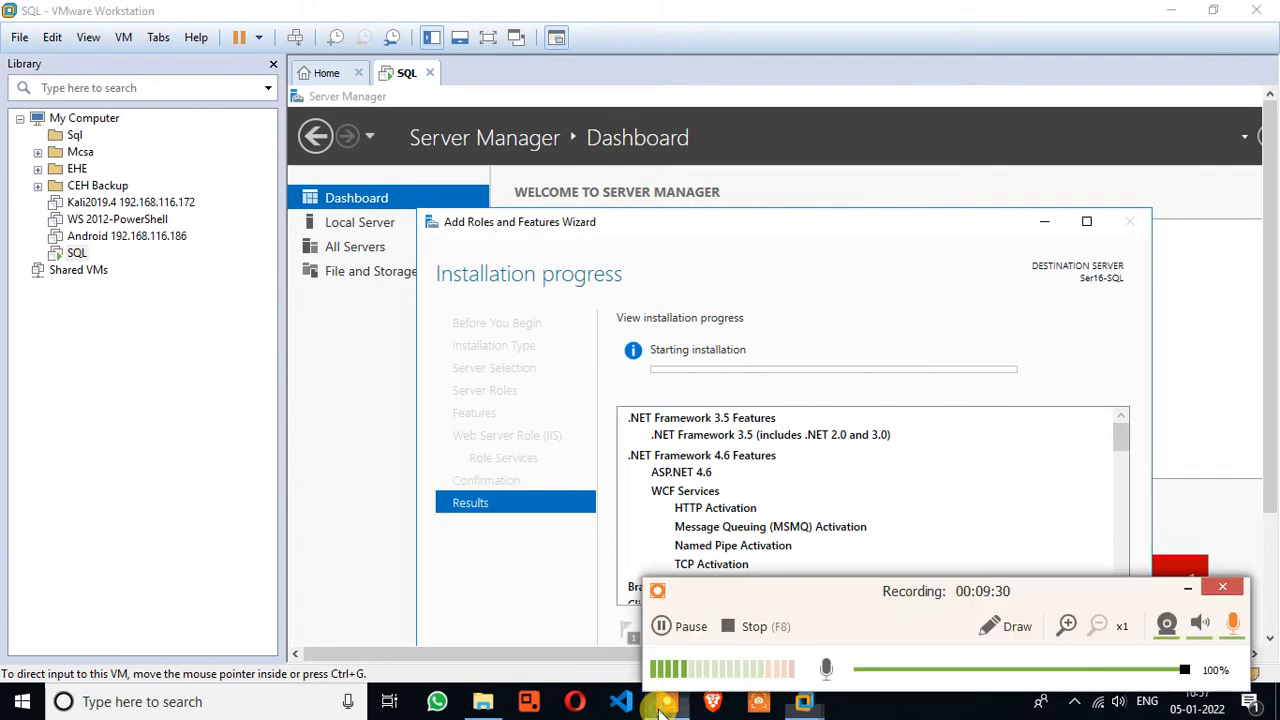
left_click(663, 626)
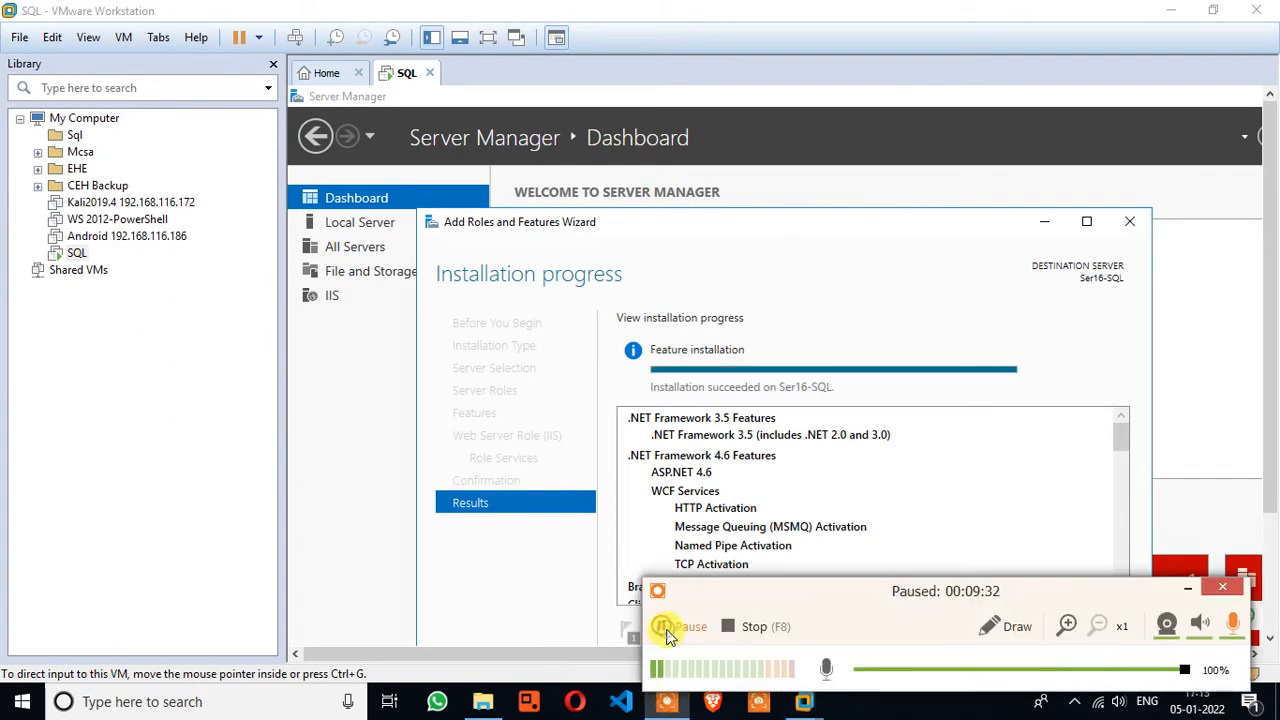
left_click(663, 628)
left_click(1180, 589)
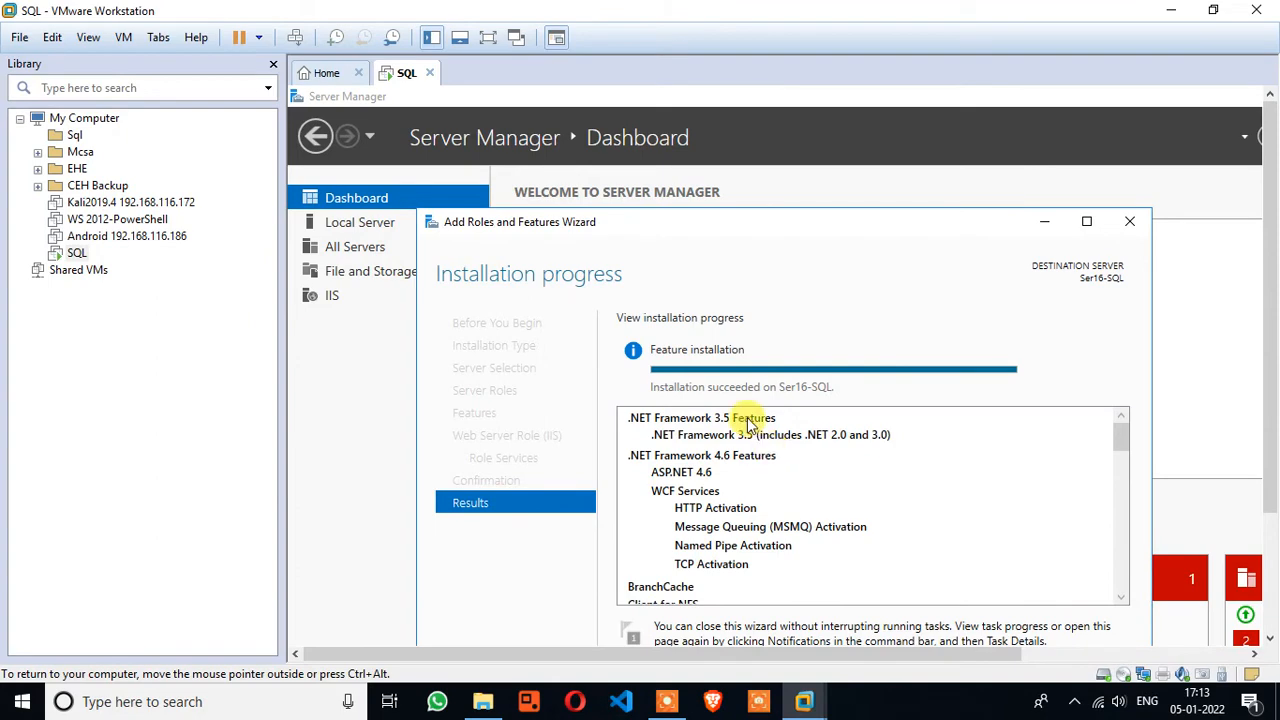
left_click(487, 37)
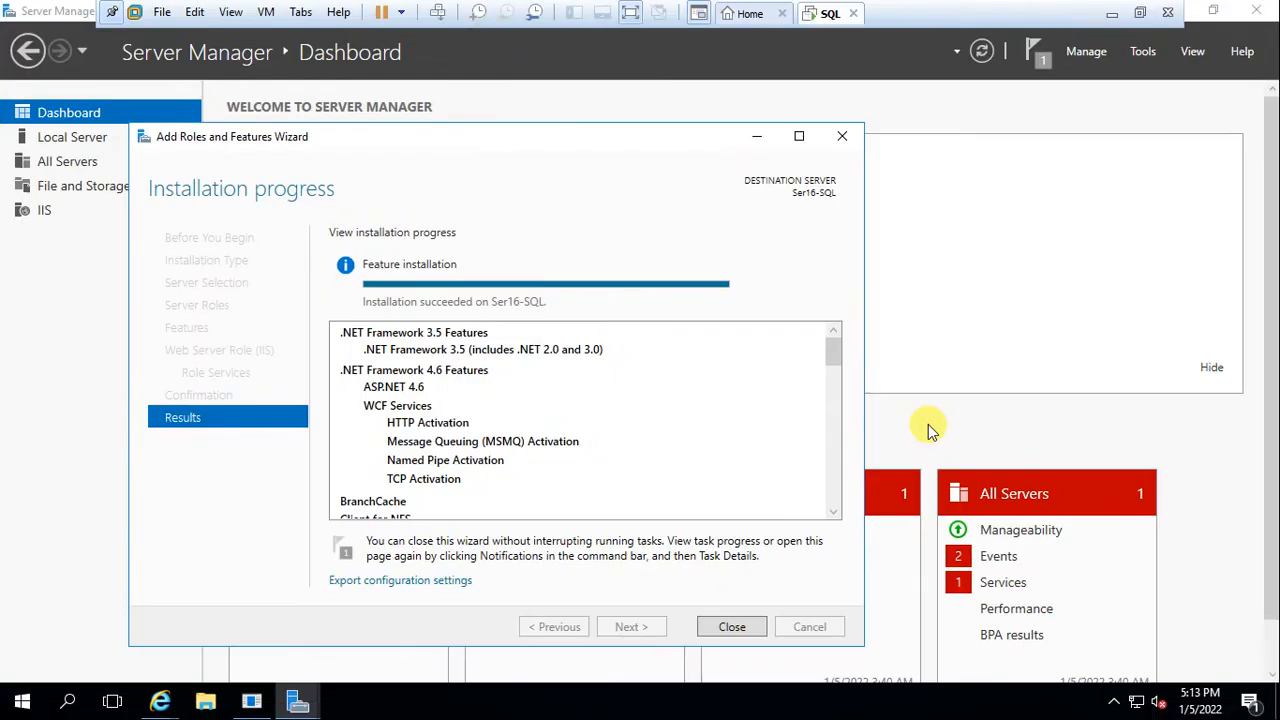
left_click(729, 627)
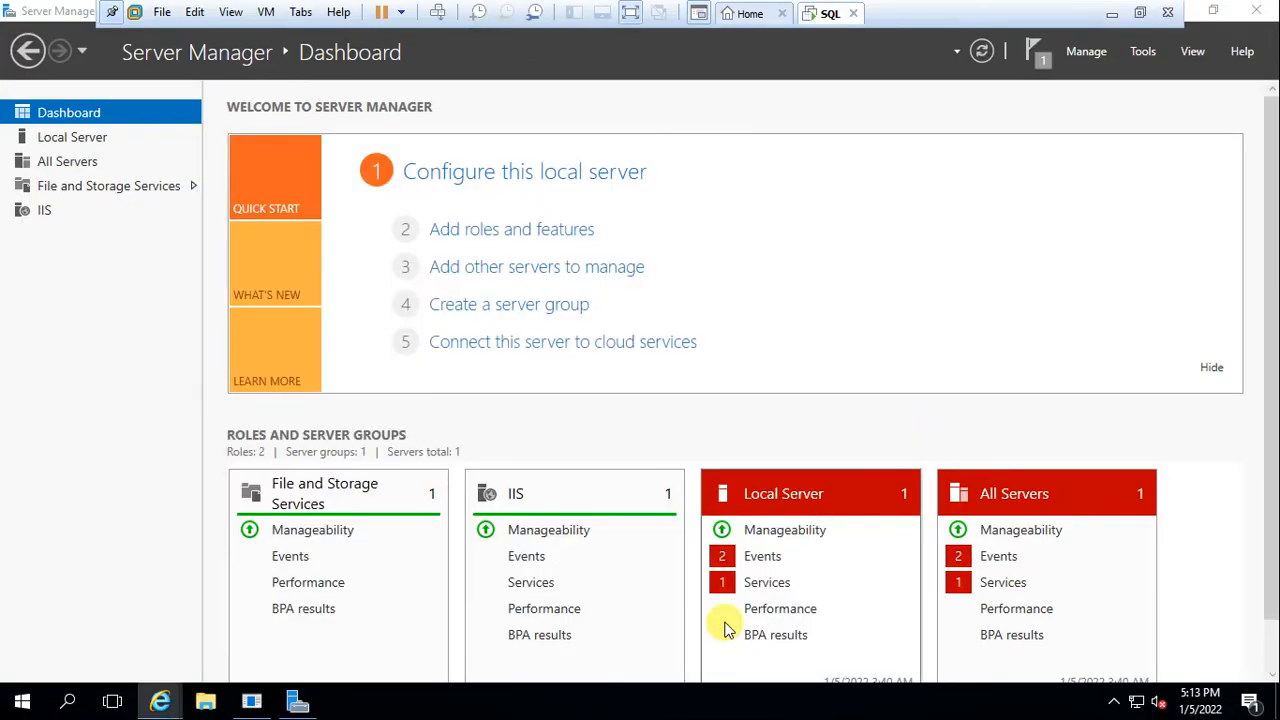
Check the folders on Local Disk (C:) through File Explorer's This PC, then close it
left_click(205, 703)
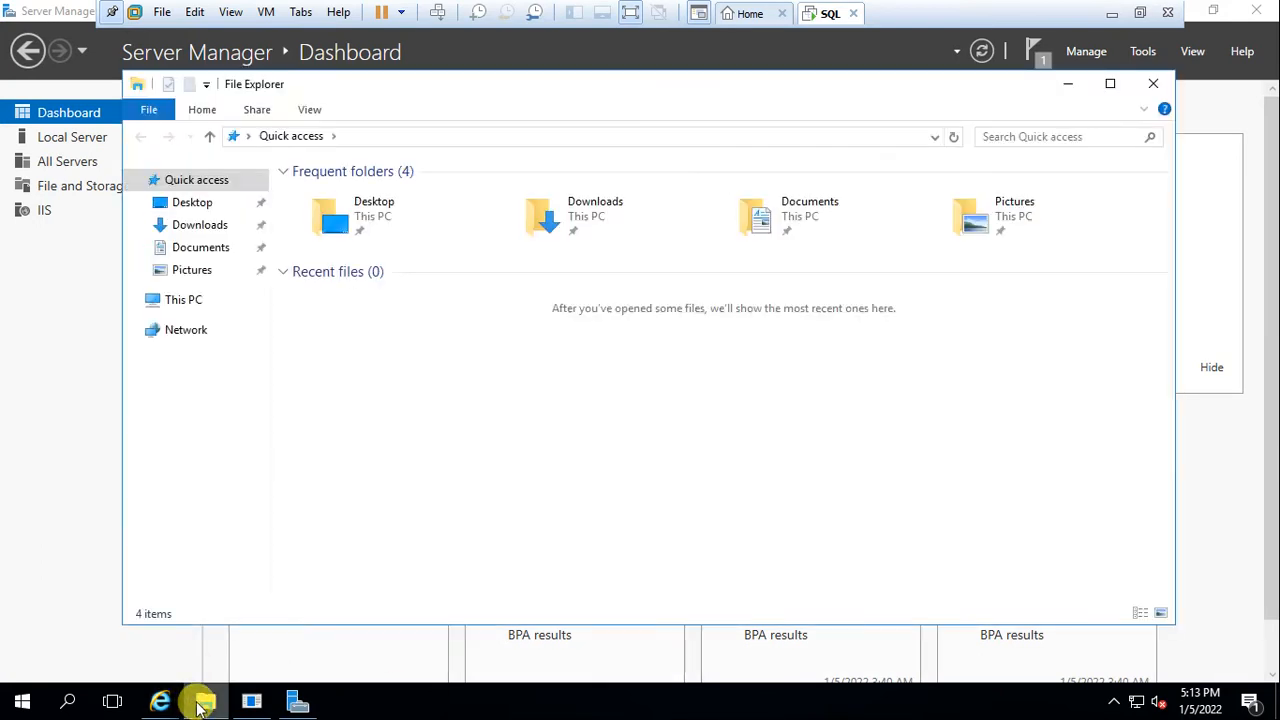
left_click(200, 303)
double_click(383, 346)
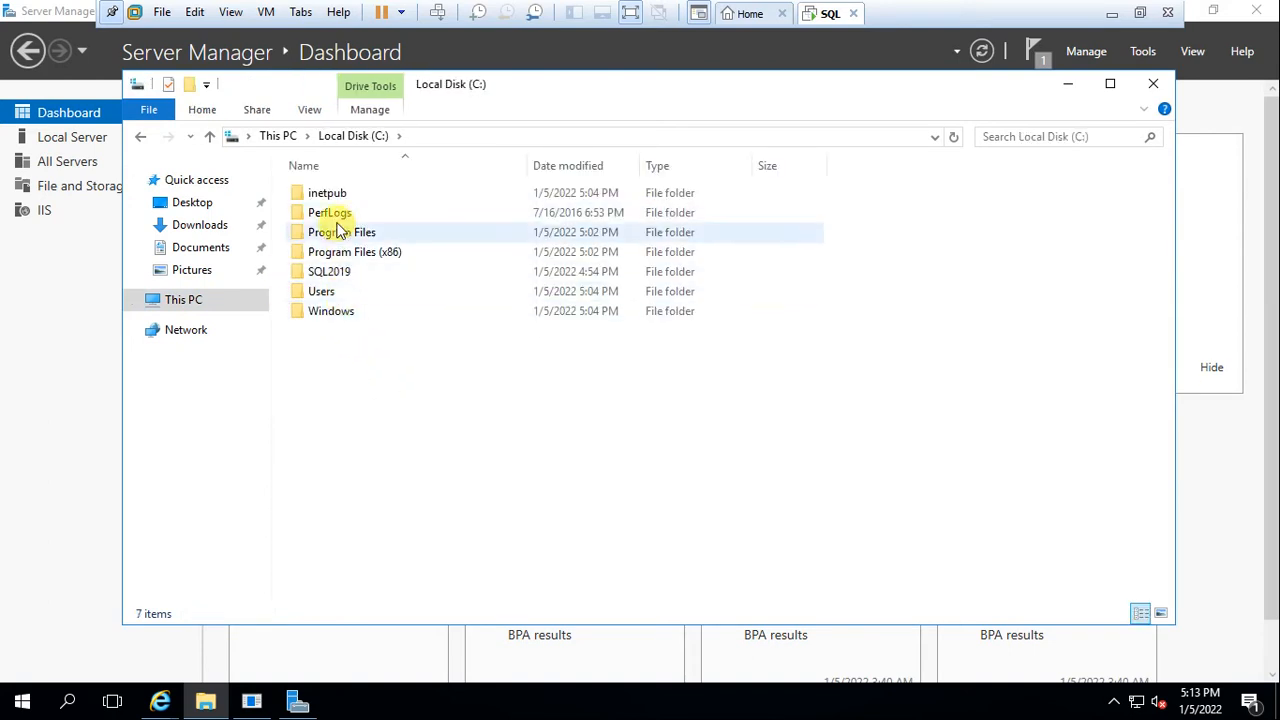
left_click(1153, 83)
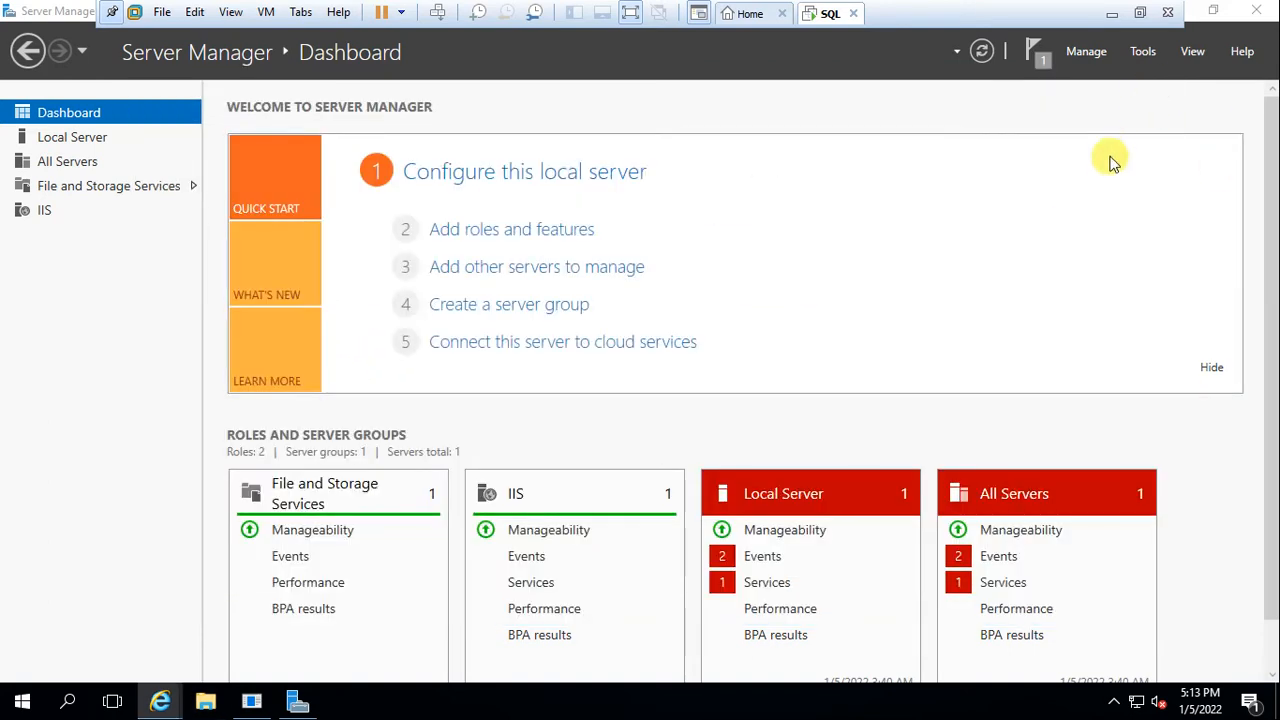
Close Server Manager and restart the server with reason Hardware: Installation (Planned), leaving full screen
left_click(1262, 10)
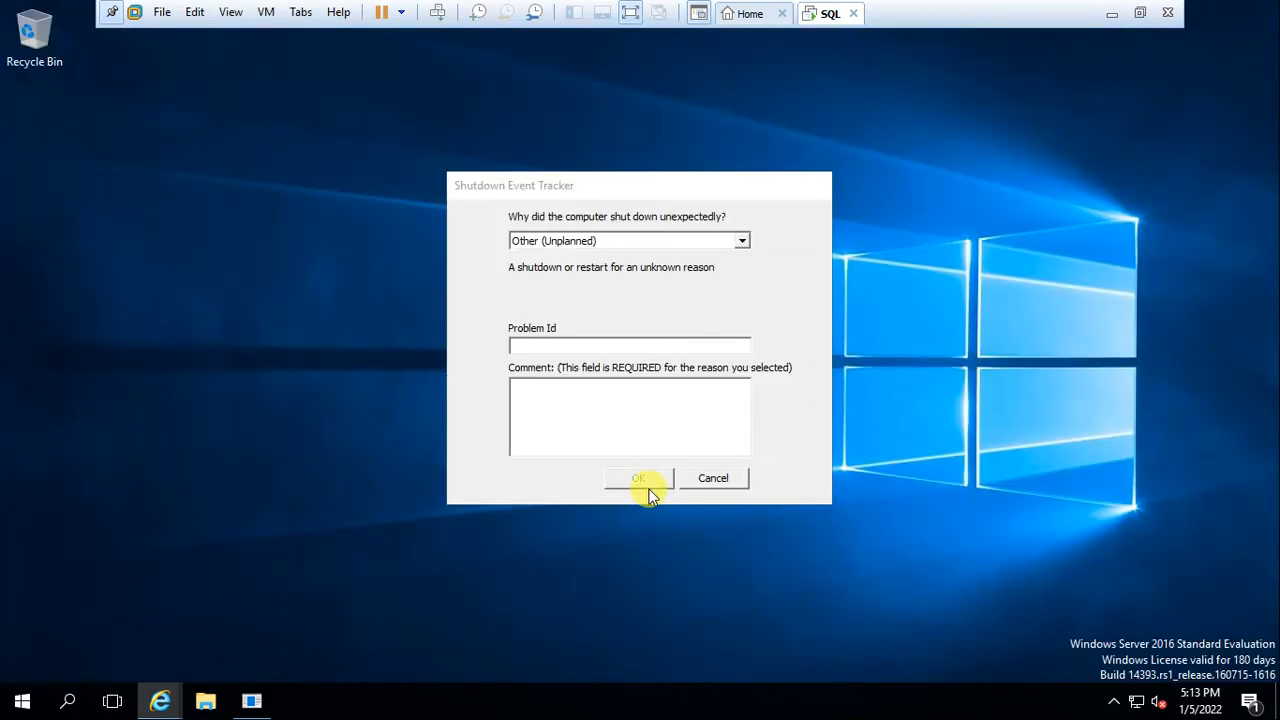
left_click(714, 479)
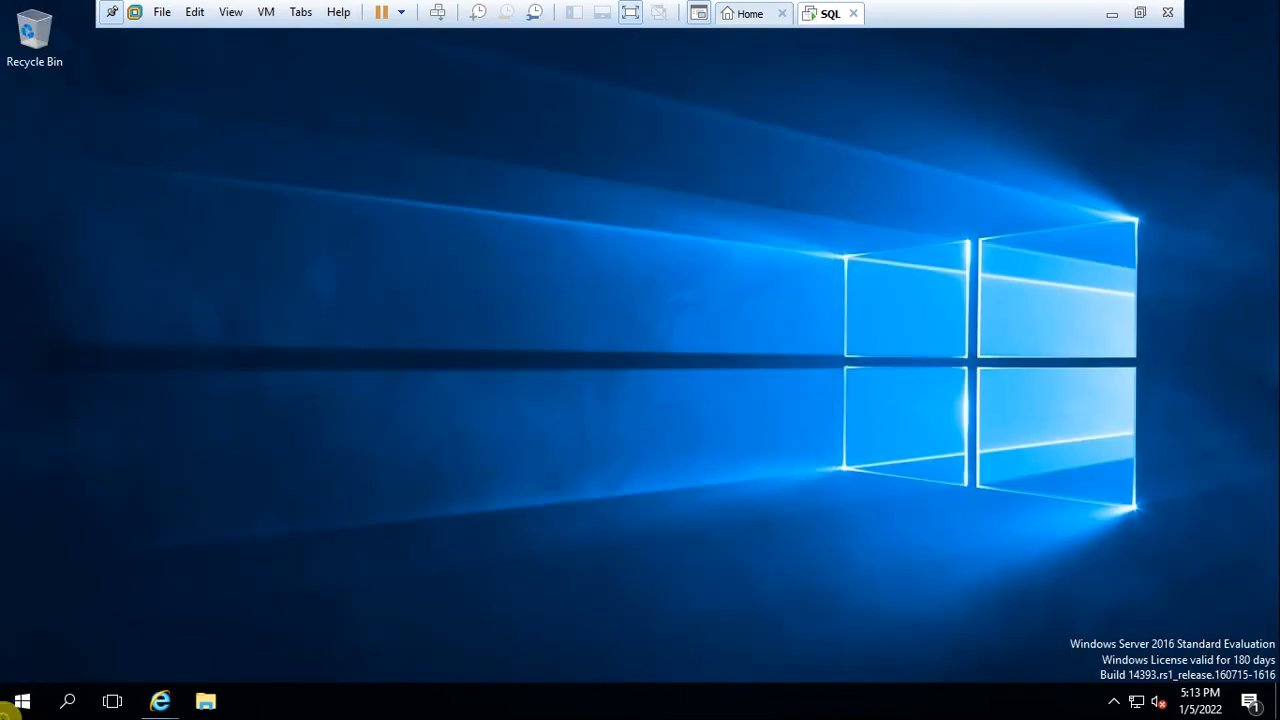
left_click(10, 705)
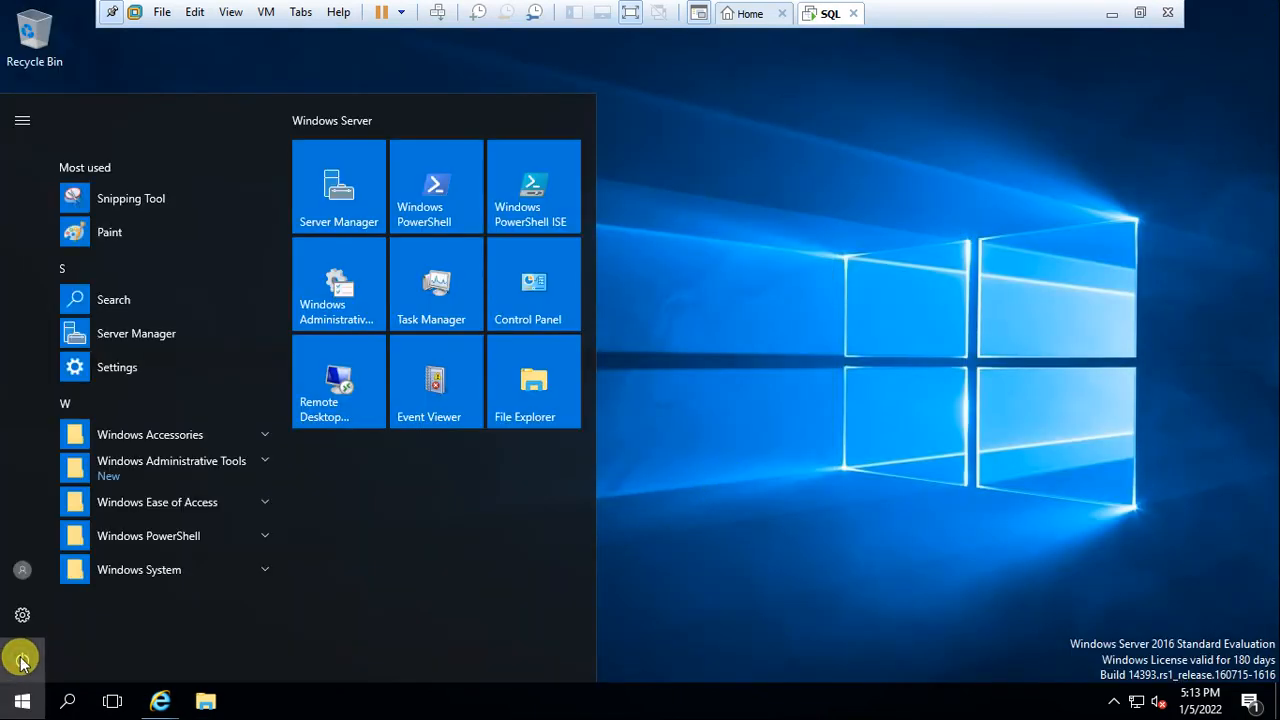
left_click(22, 660)
left_click(32, 609)
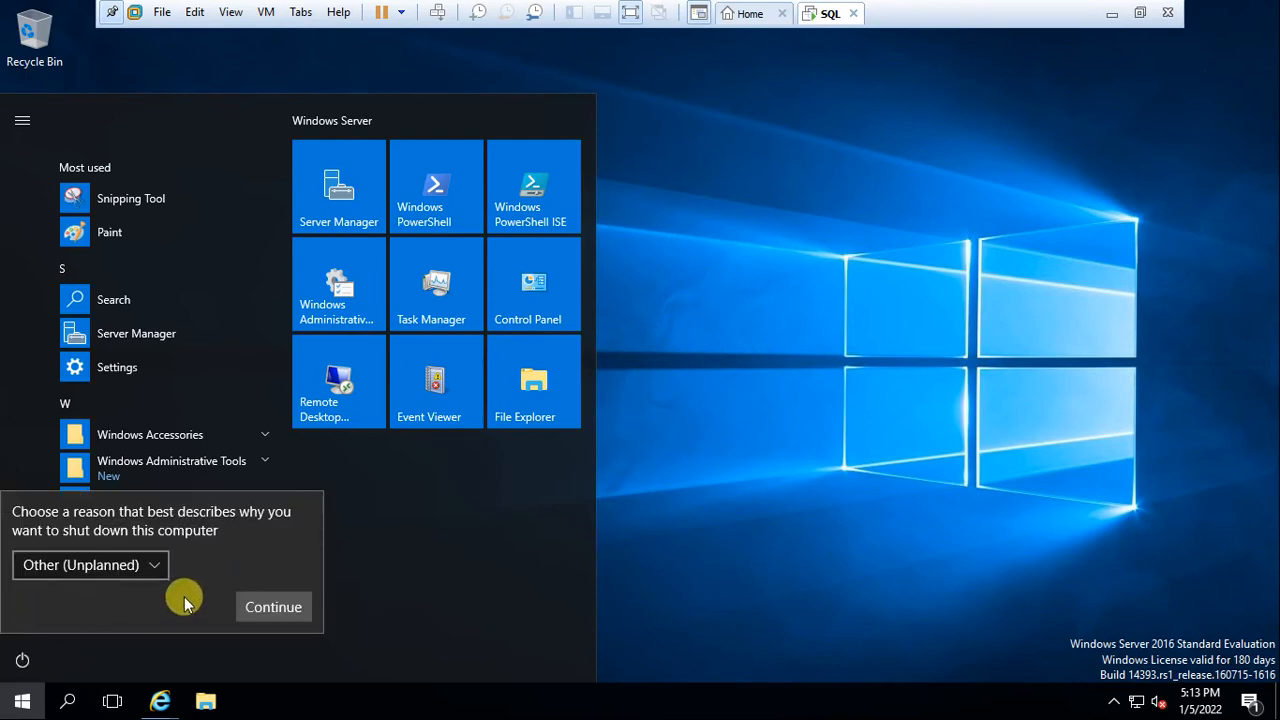
left_click(149, 563)
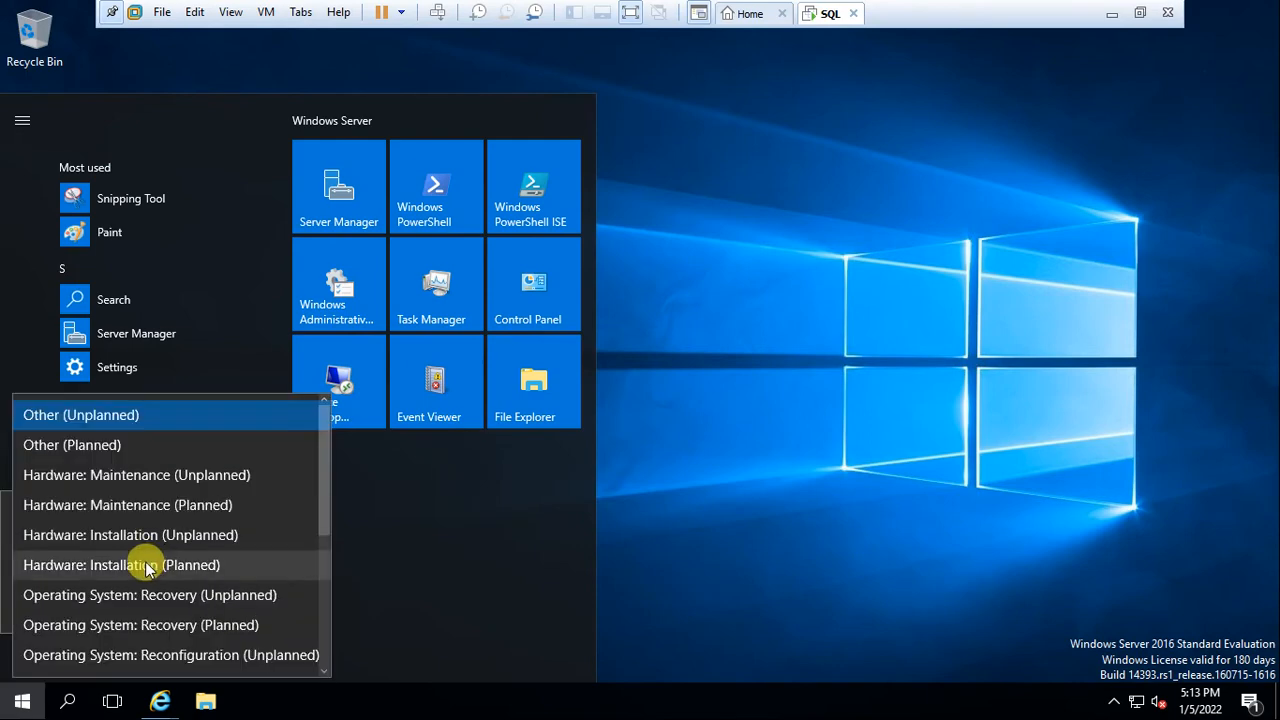
left_click(150, 565)
left_click(262, 605)
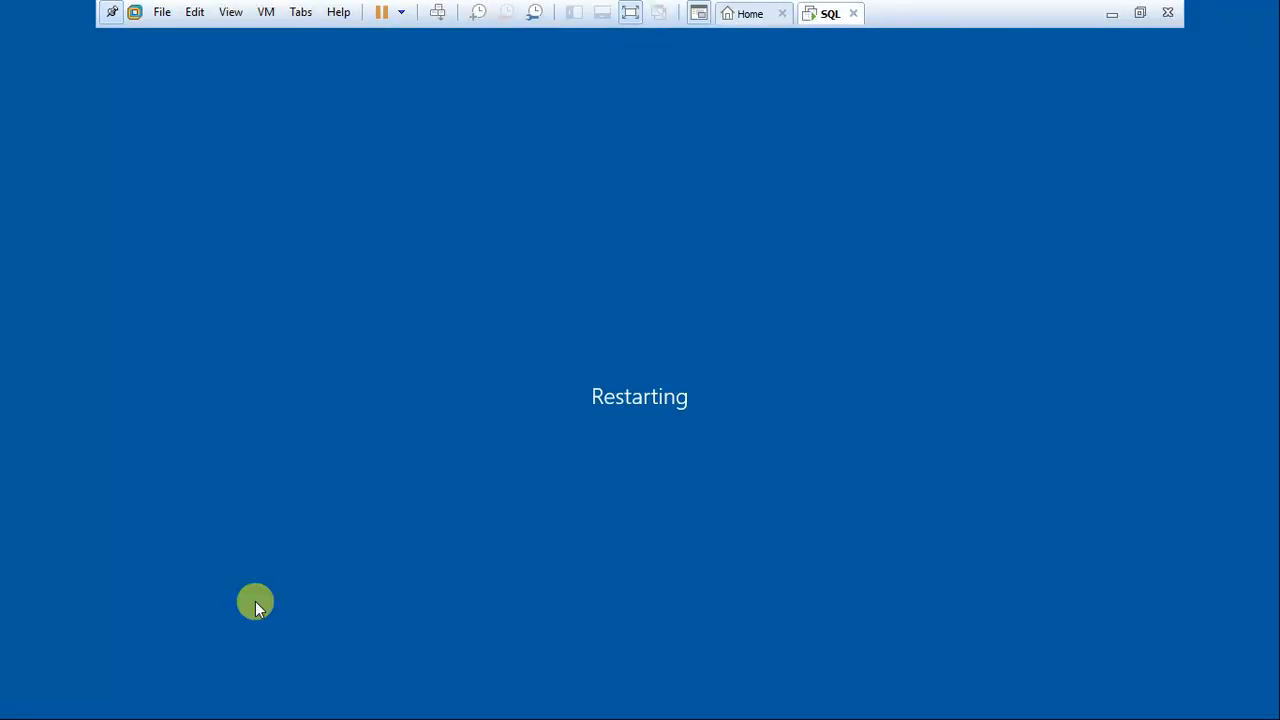
left_click(630, 12)
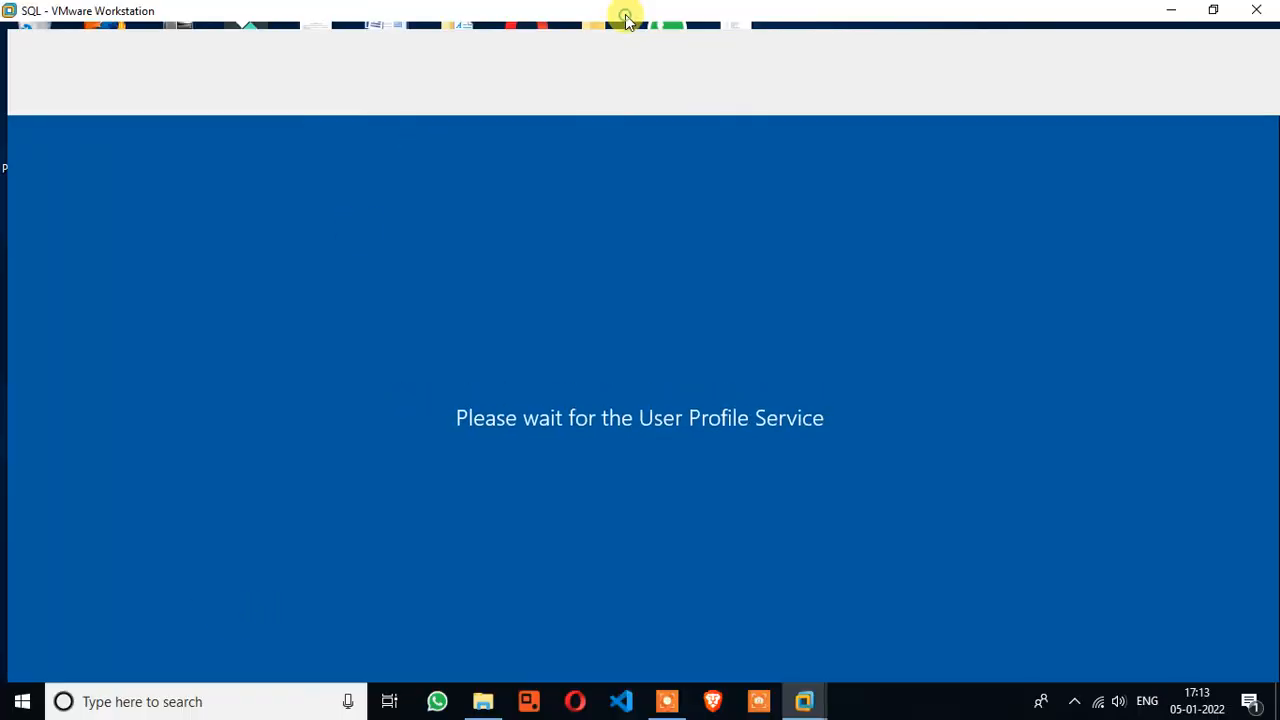
left_click(667, 701)
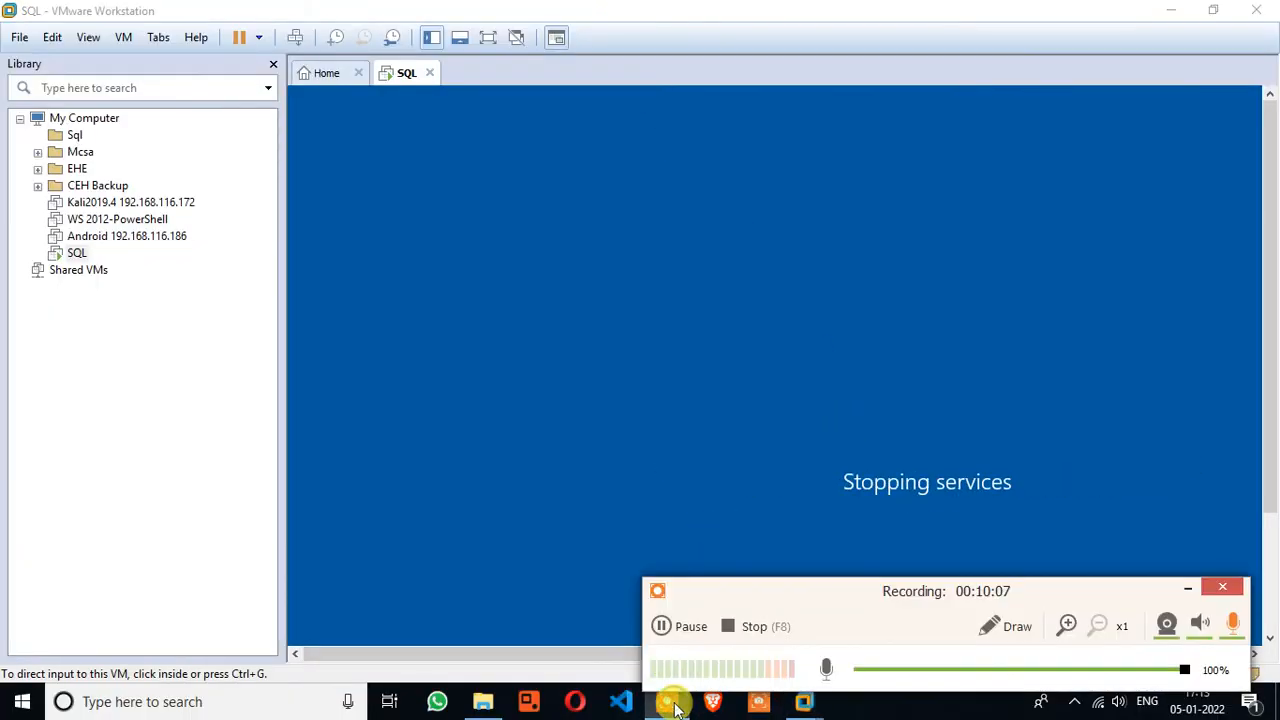
left_click(688, 627)
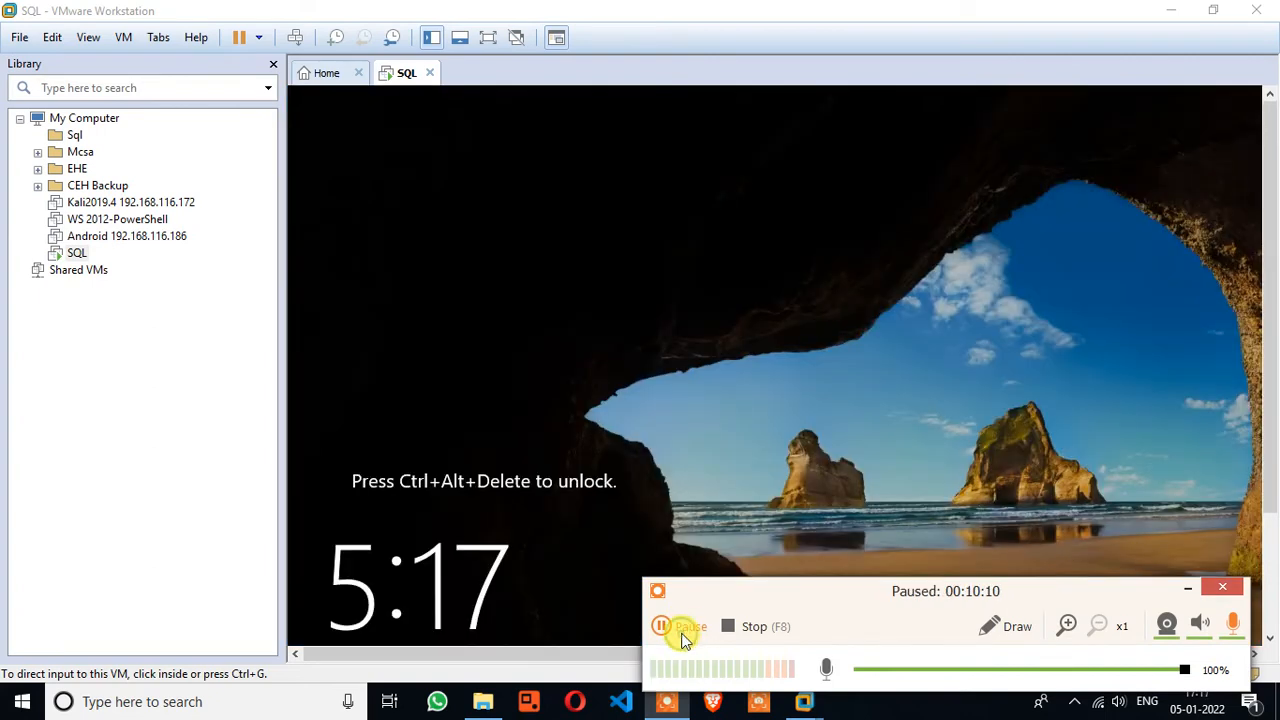
Send Ctrl+Alt+Insert, sign in with the Administrator password, and switch the VM to full screen
left_click(686, 627)
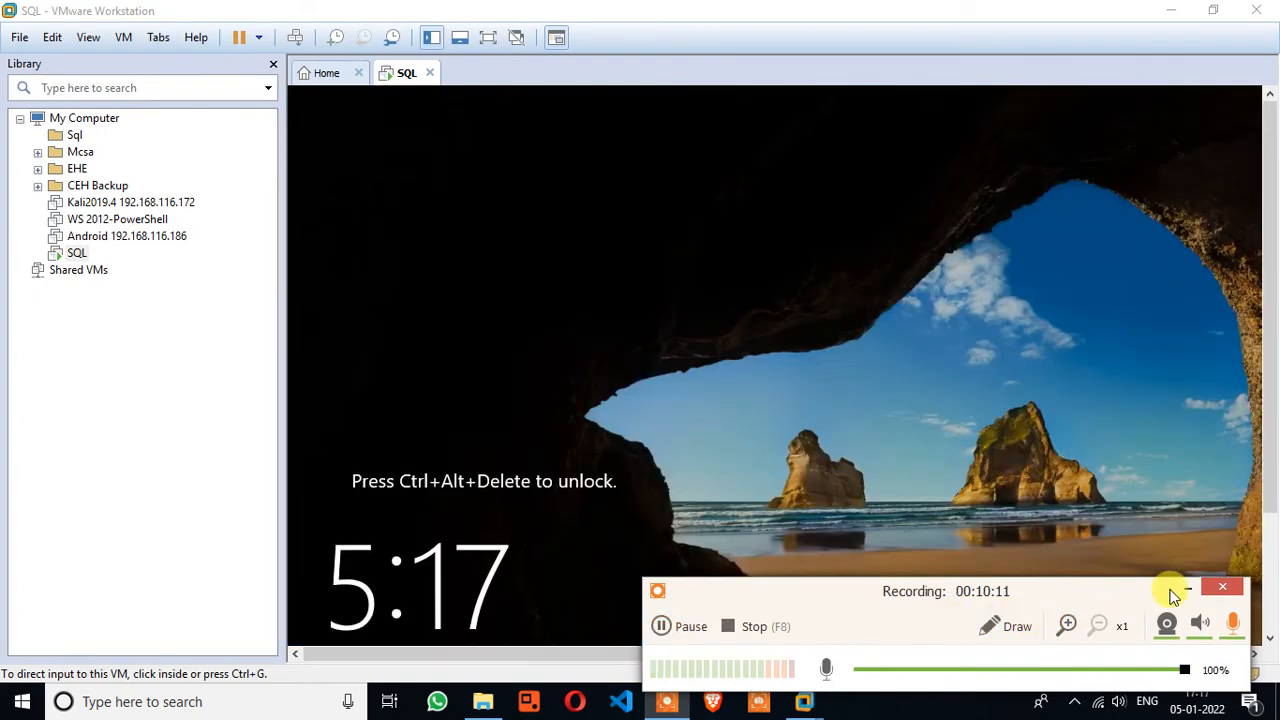
left_click(1182, 592)
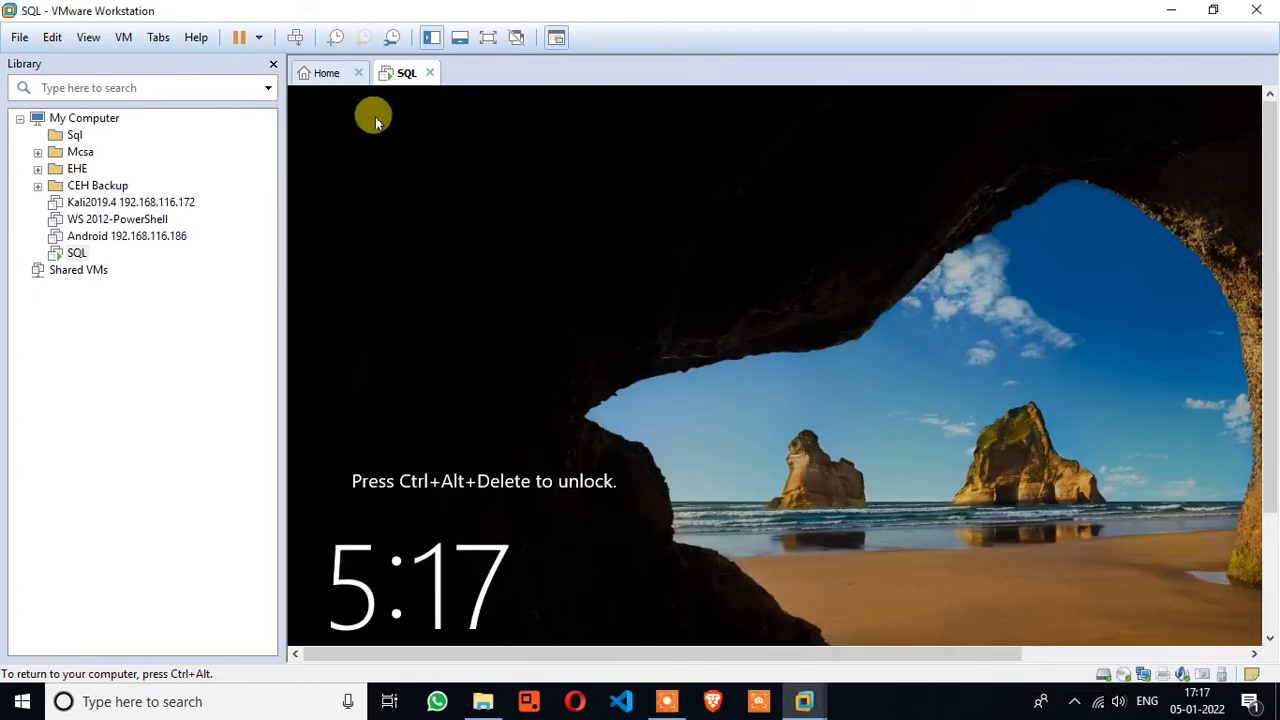
left_click(335, 165)
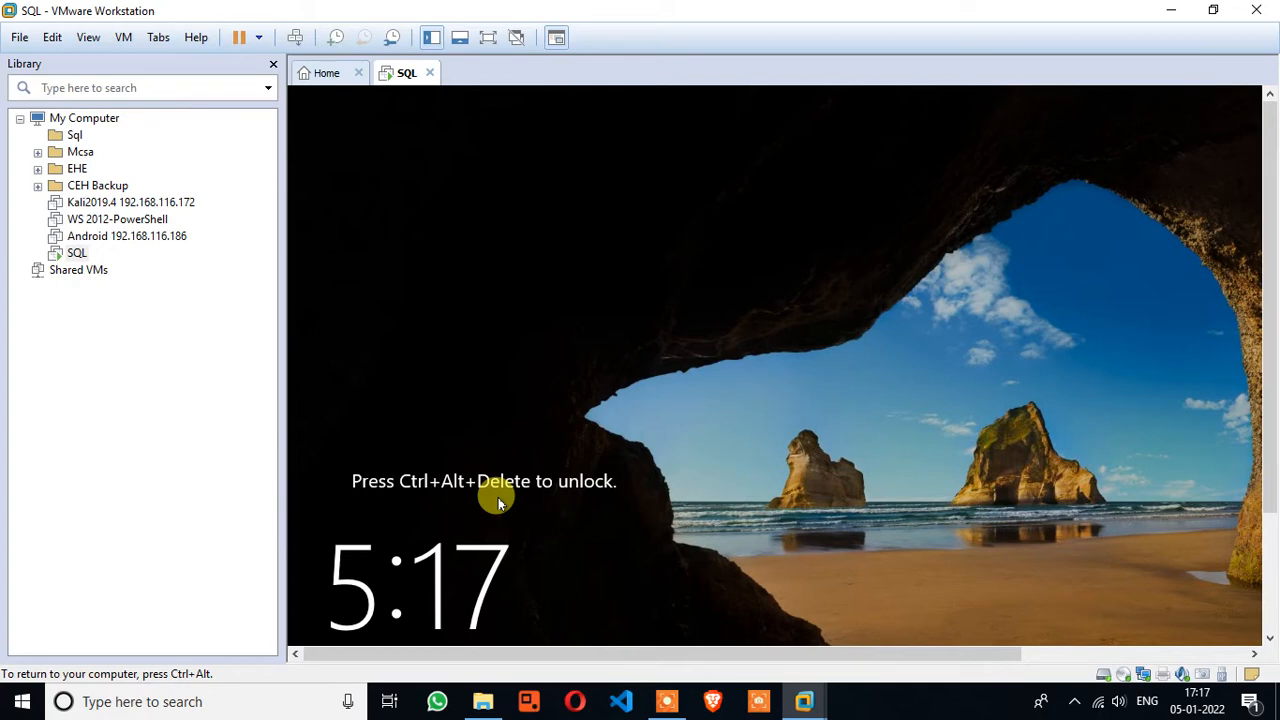
key("ctrl+alt+Insert")
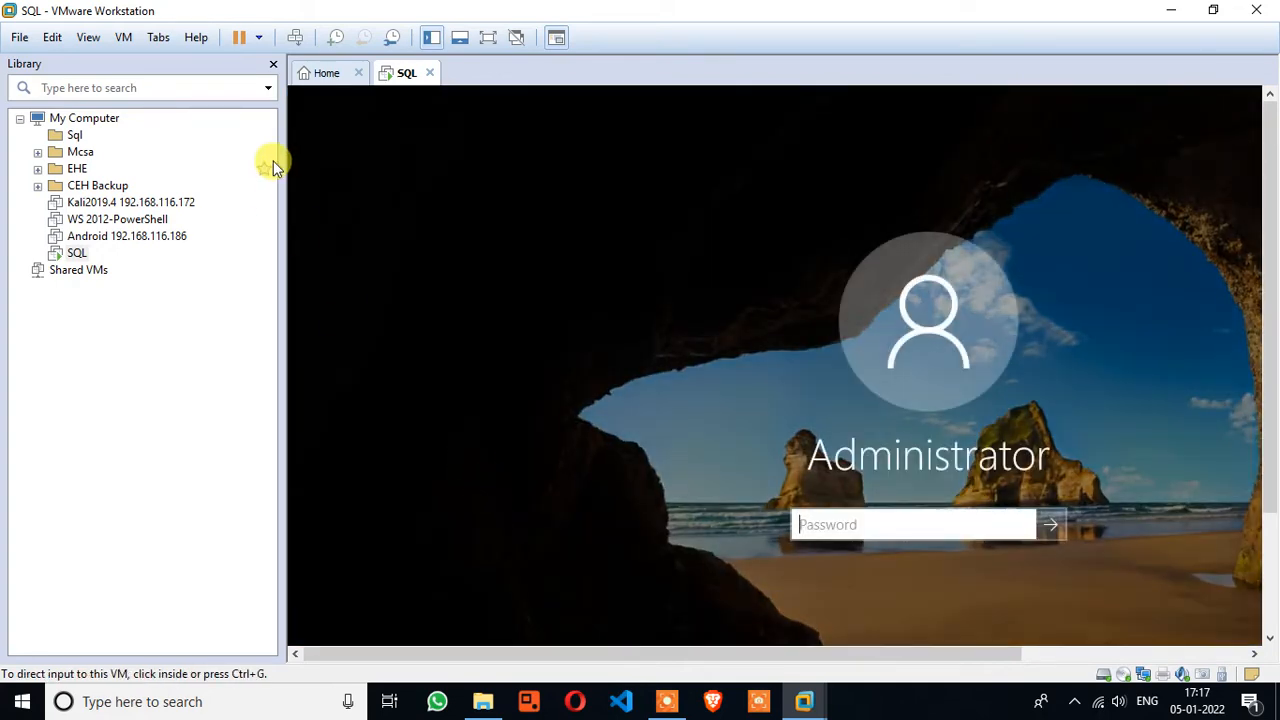
left_click(296, 40)
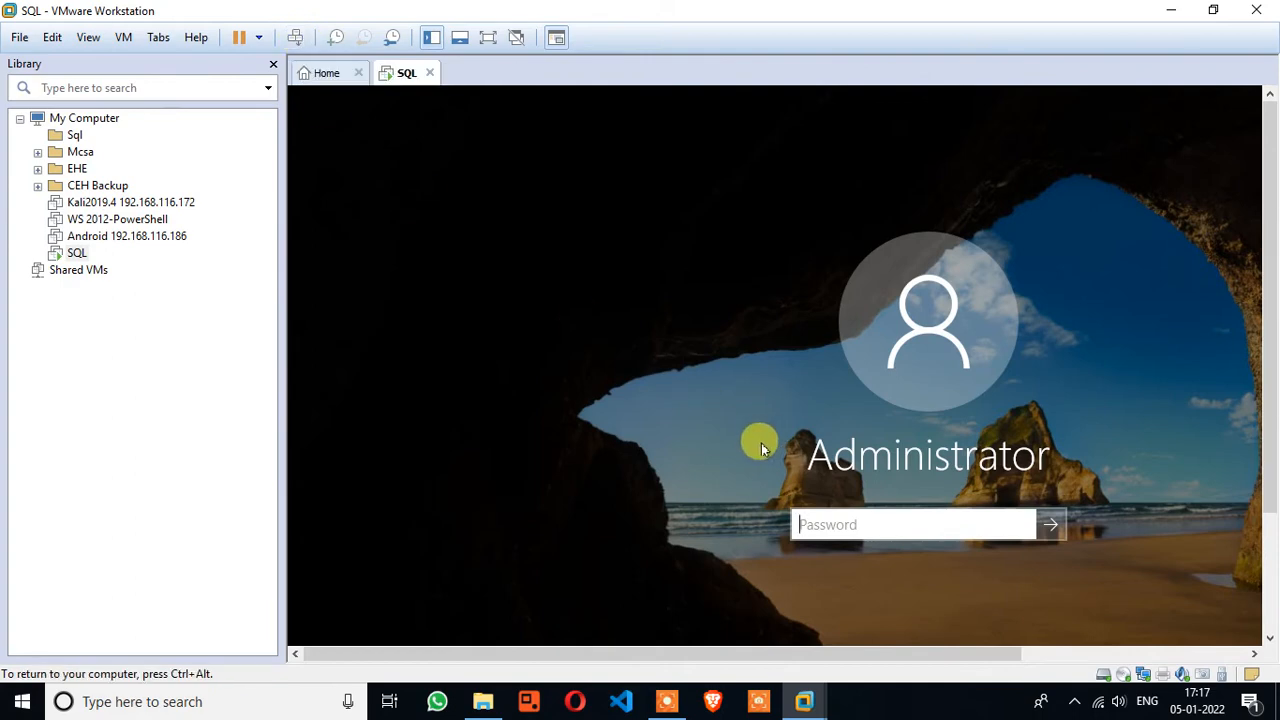
type("P")
key("Return")
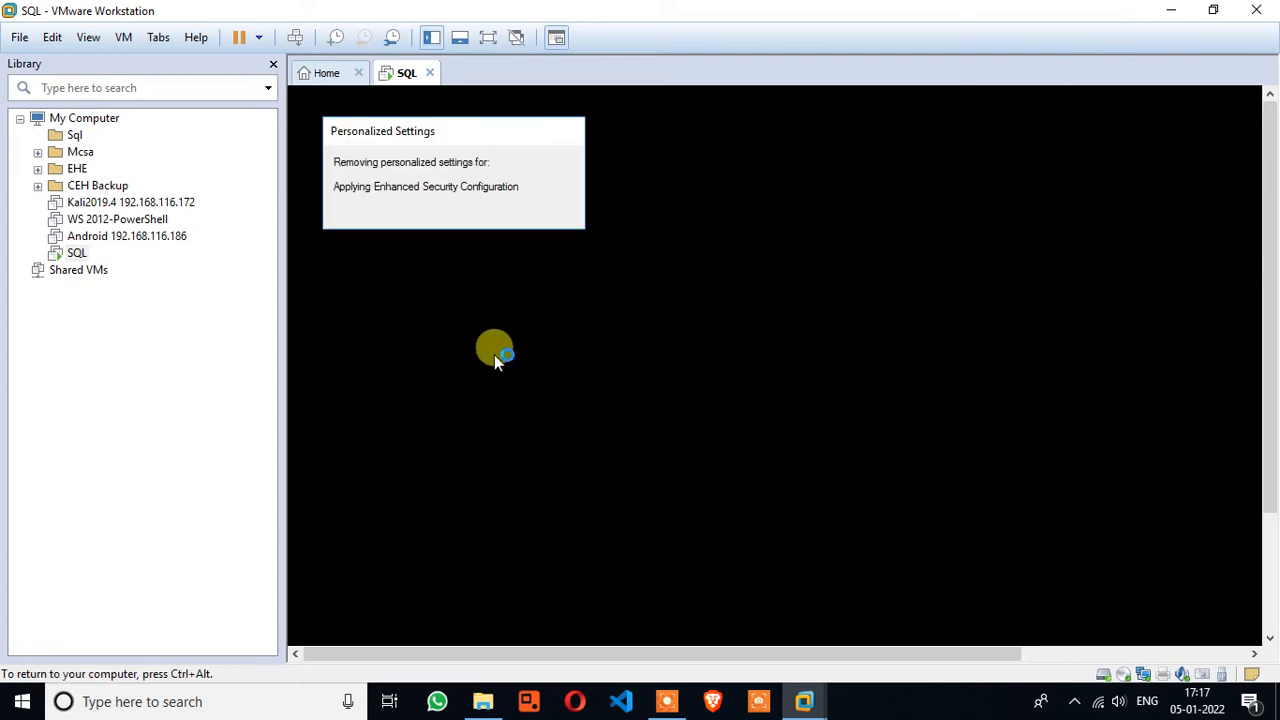
left_click(486, 38)
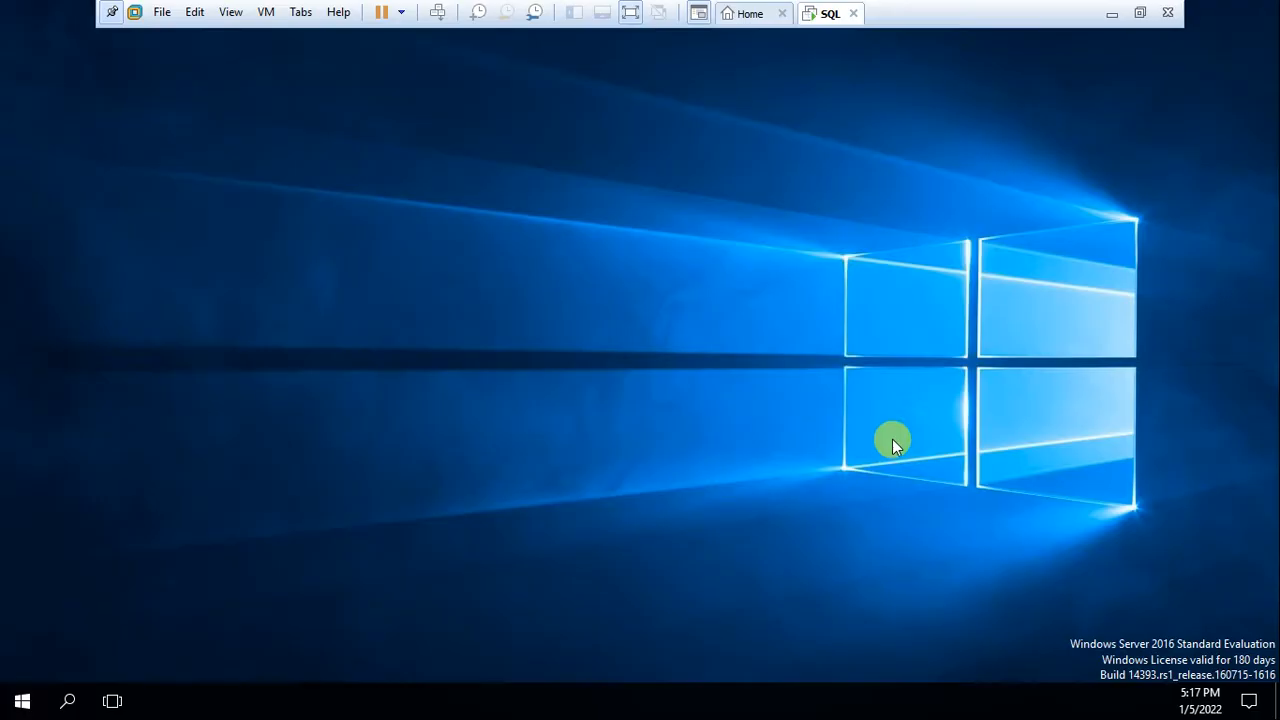
Open Power Options from Control Panel viewed as large icons
left_click(14, 694)
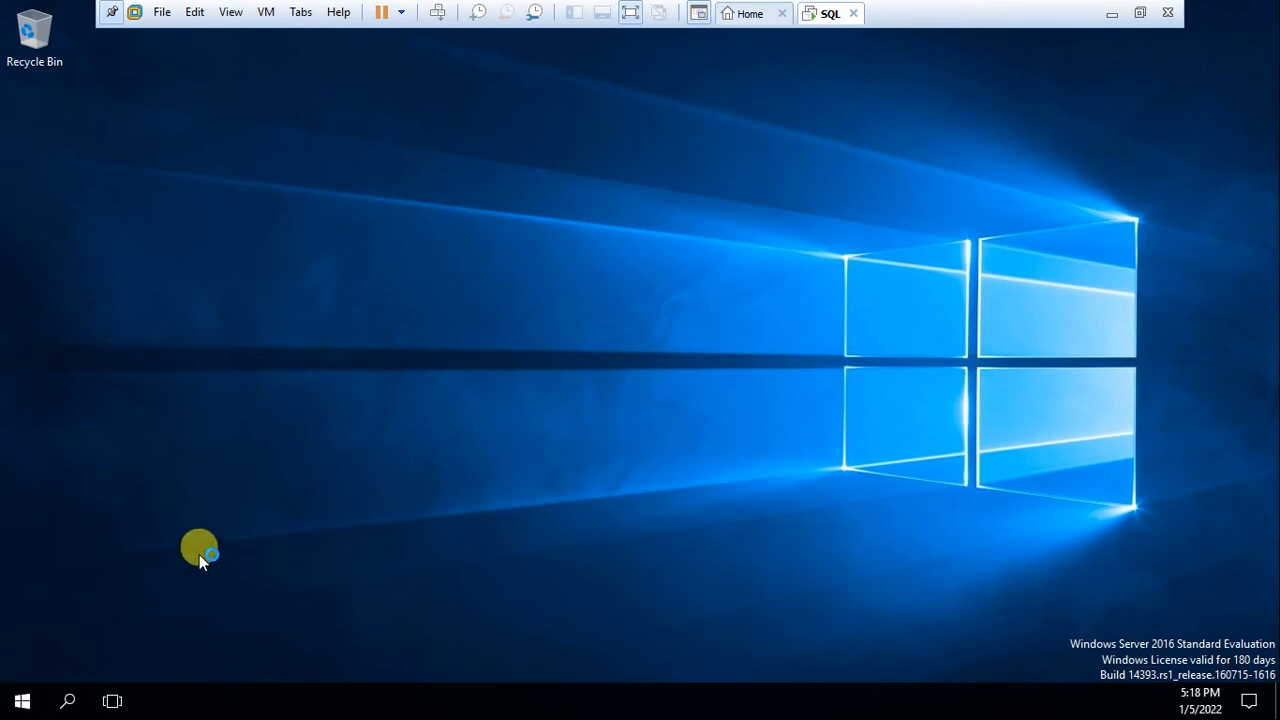
key("super")
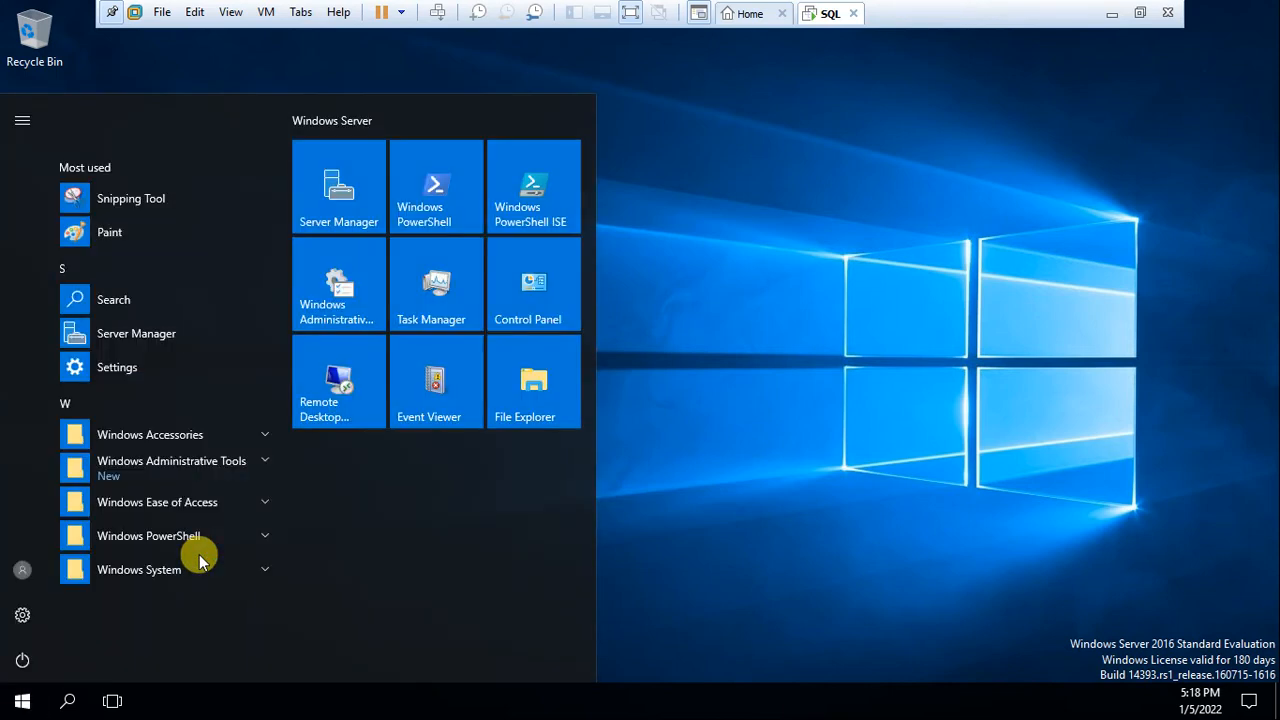
left_click(553, 300)
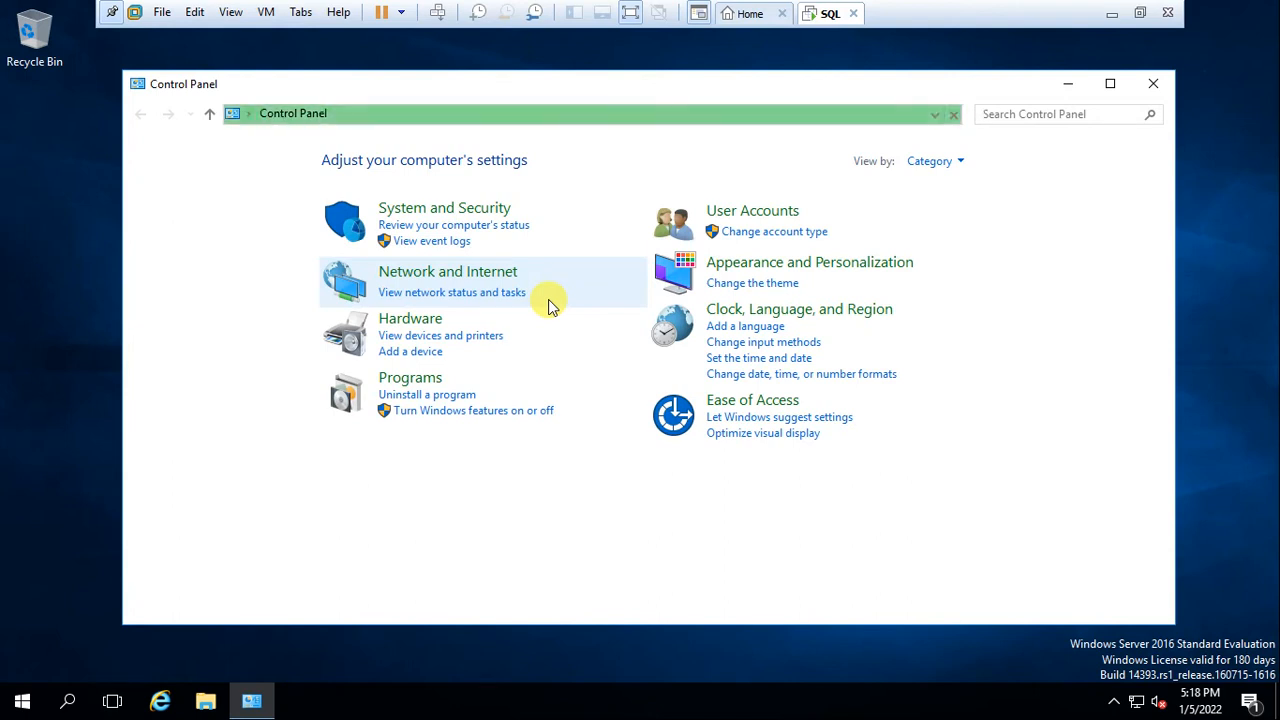
left_click(929, 163)
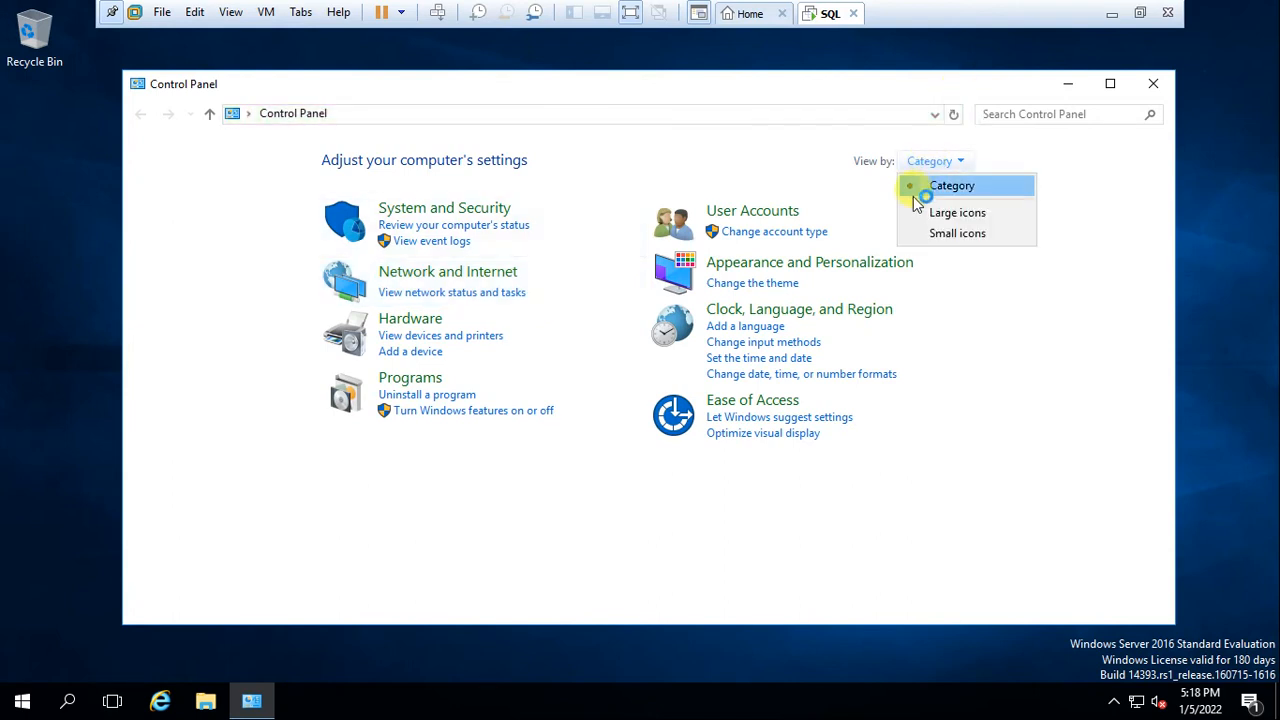
left_click(912, 208)
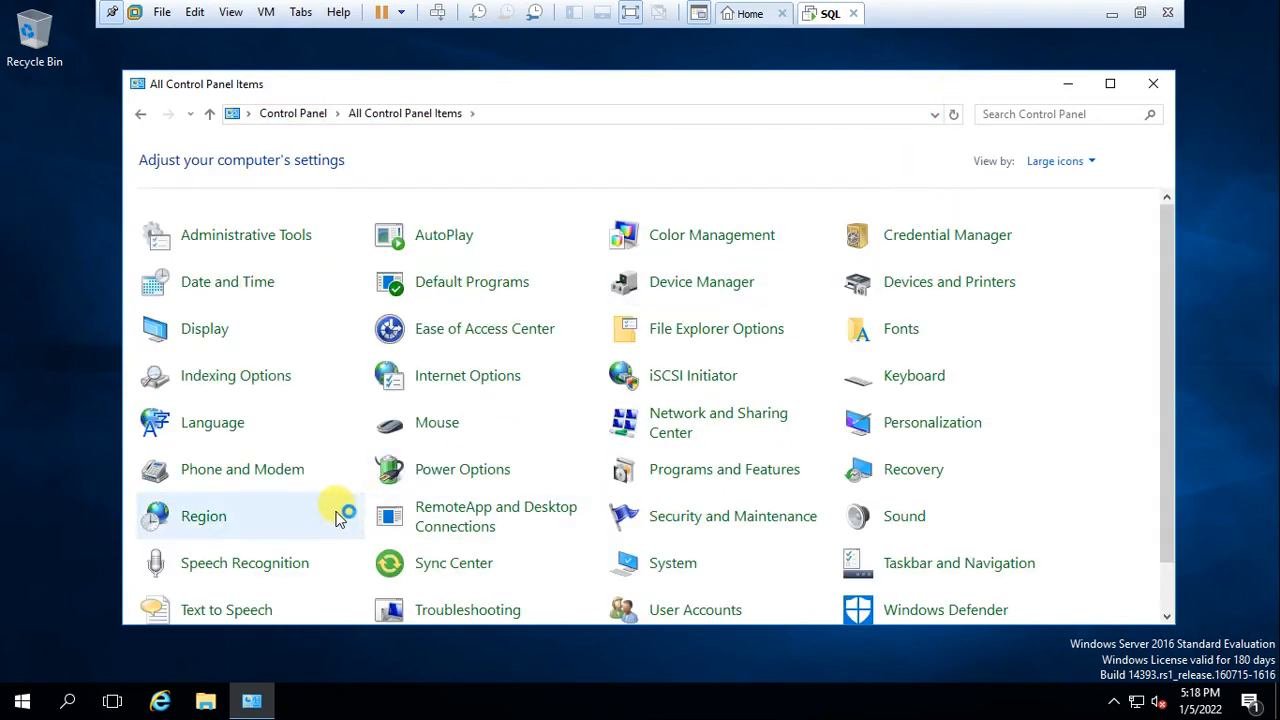
left_click(484, 479)
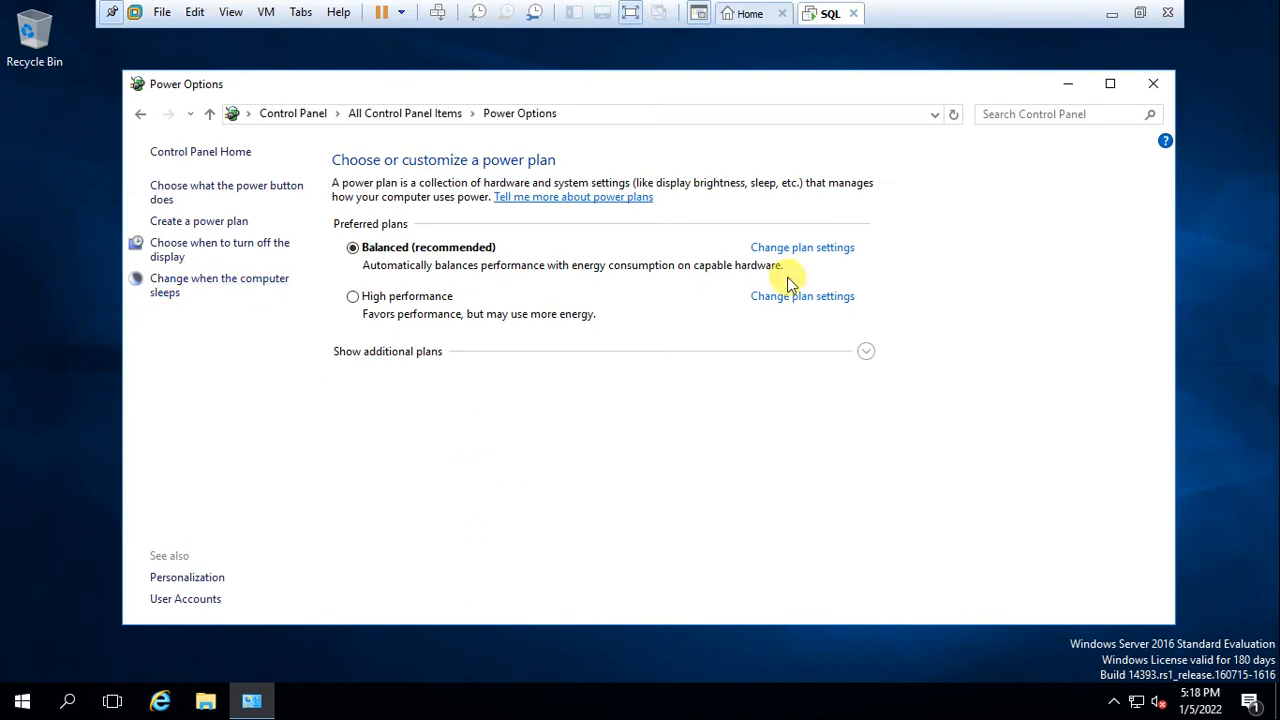
Set the Balanced plan to never turn off the display and save the change
left_click(818, 256)
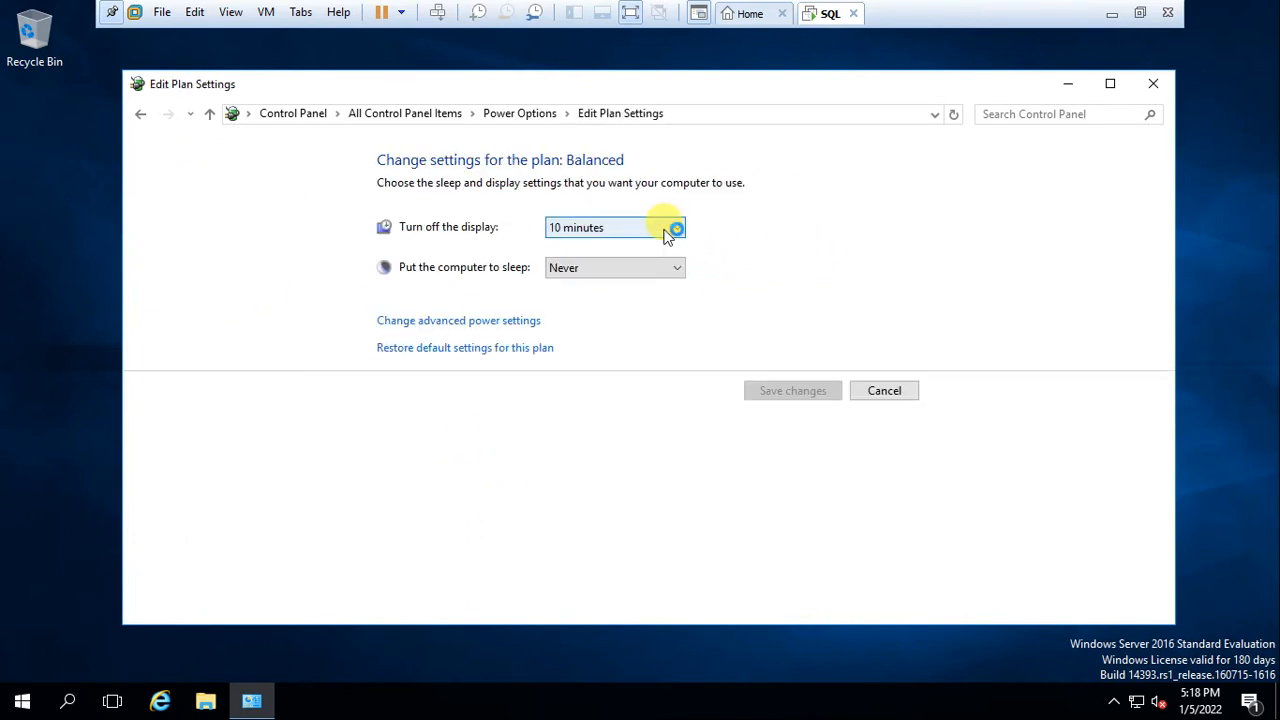
left_click(672, 228)
left_click(586, 458)
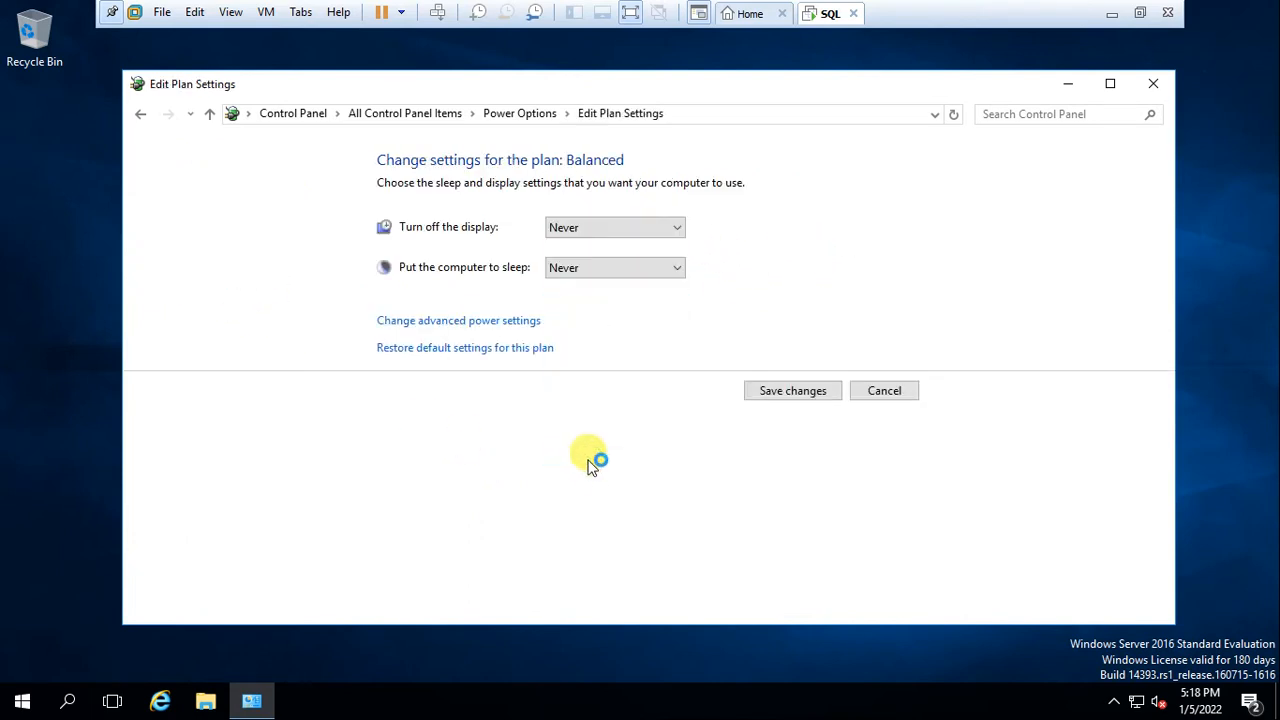
left_click(787, 392)
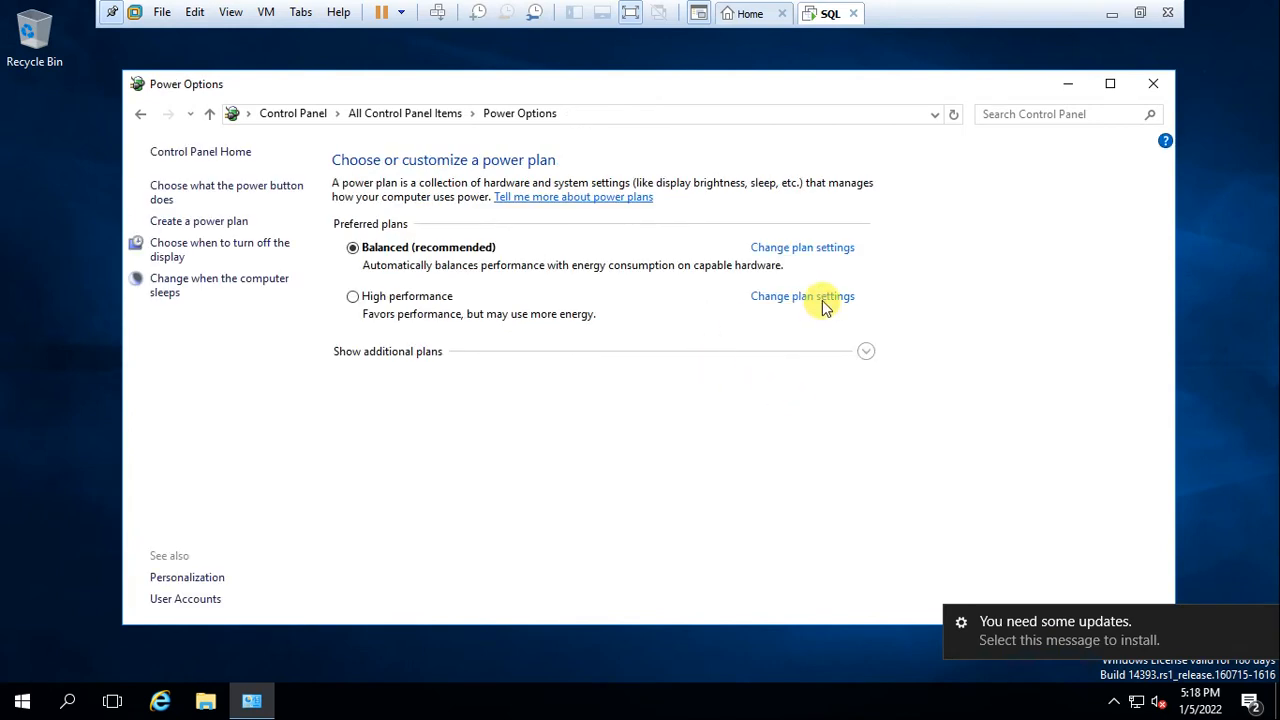
Set the High performance plan to never turn off the display, save, and close Control Panel
left_click(823, 298)
left_click(660, 232)
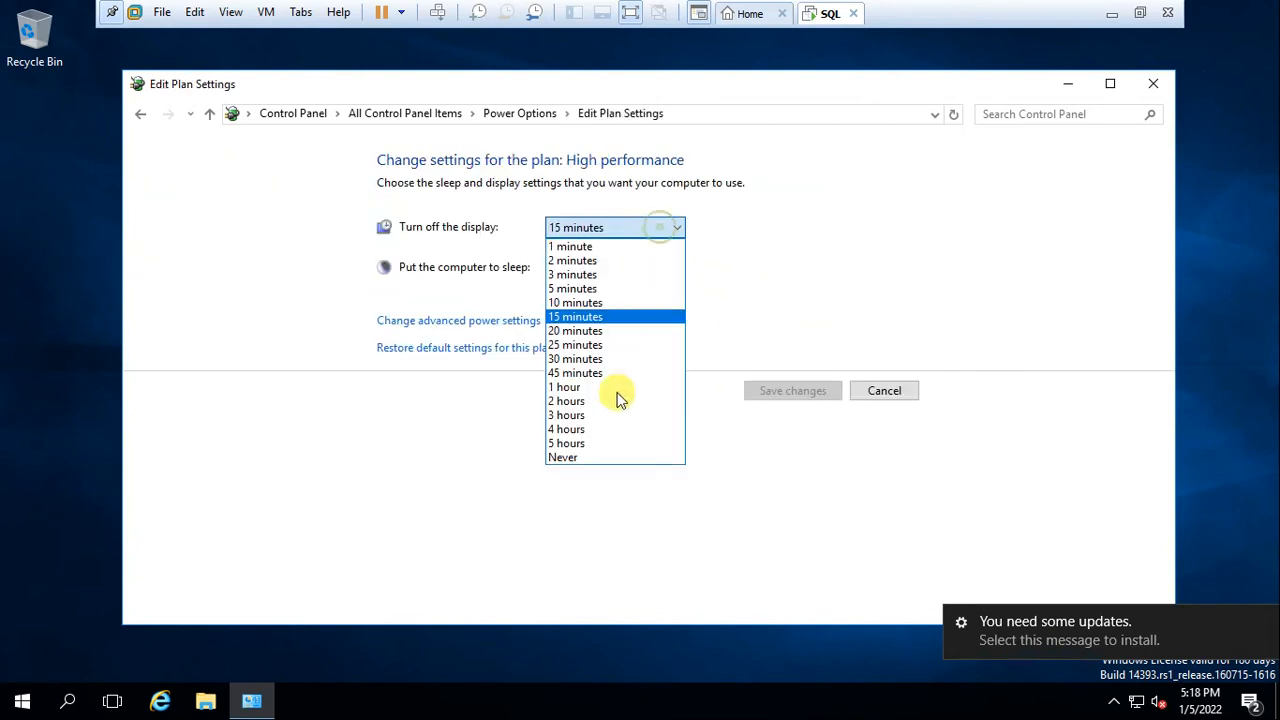
left_click(620, 458)
left_click(786, 397)
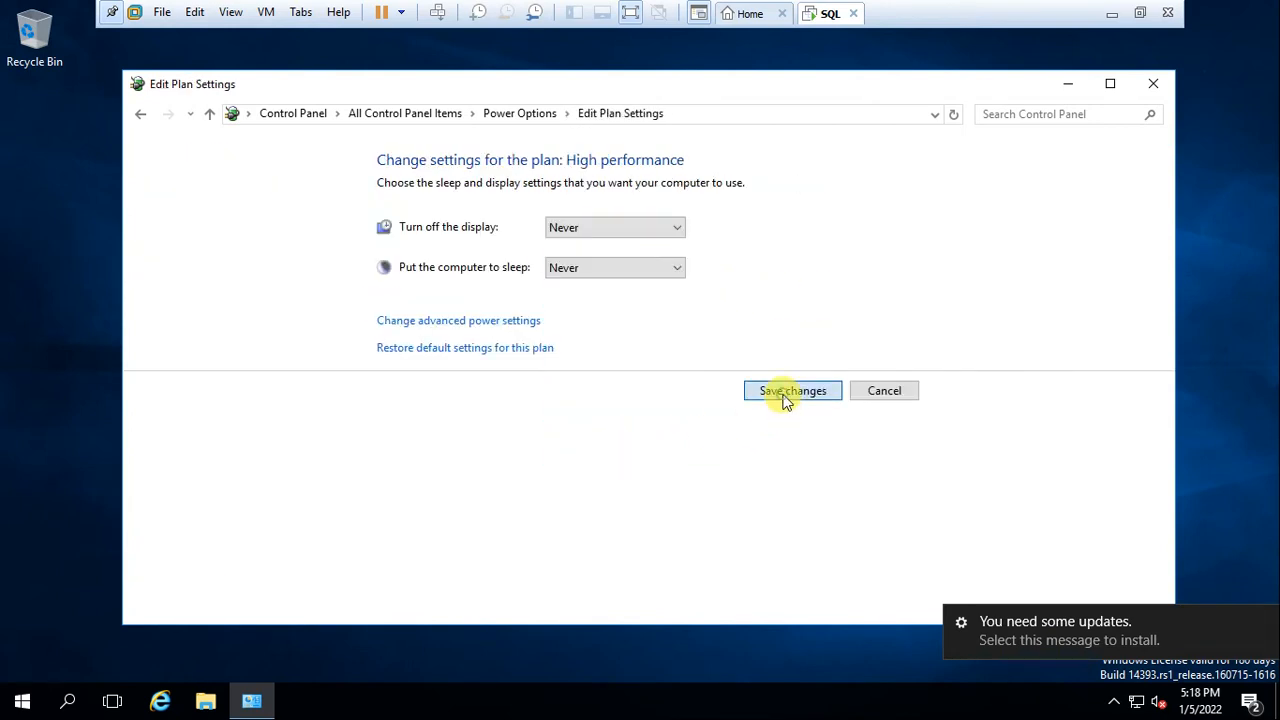
left_click(1150, 85)
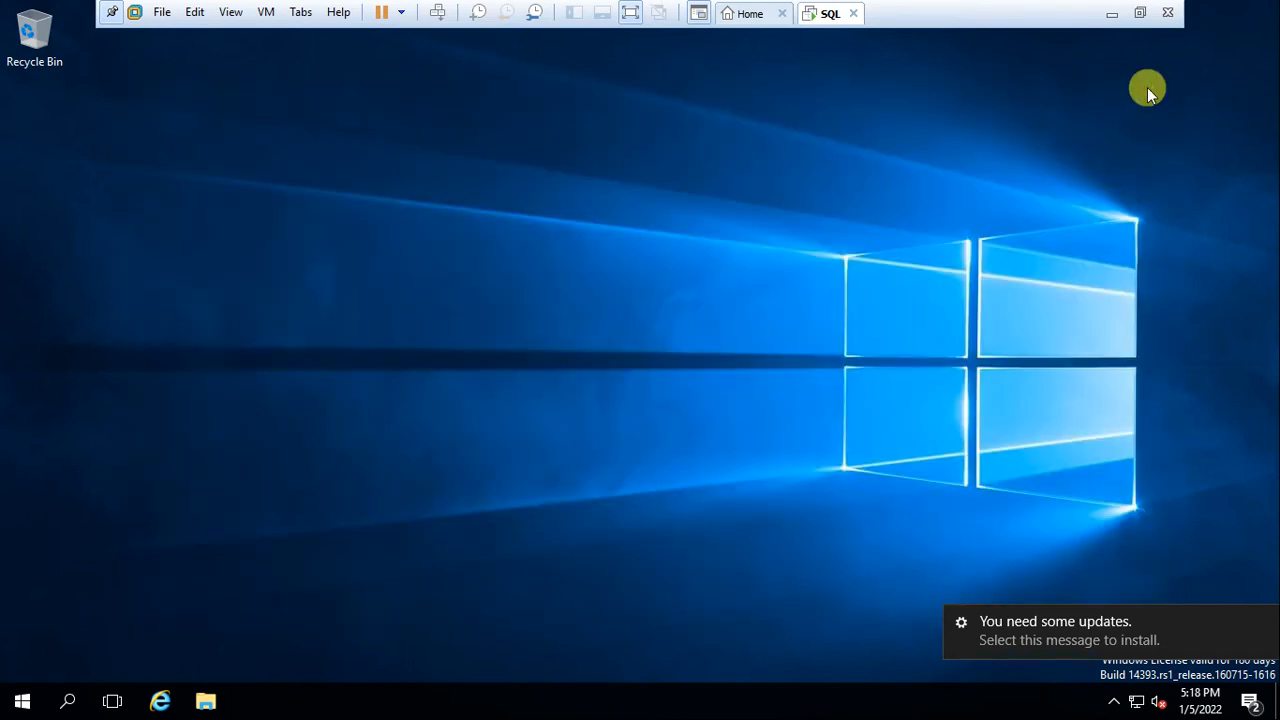
Refresh the desktop and look into Shared Folders (Z:) from This PC
right_click(356, 232)
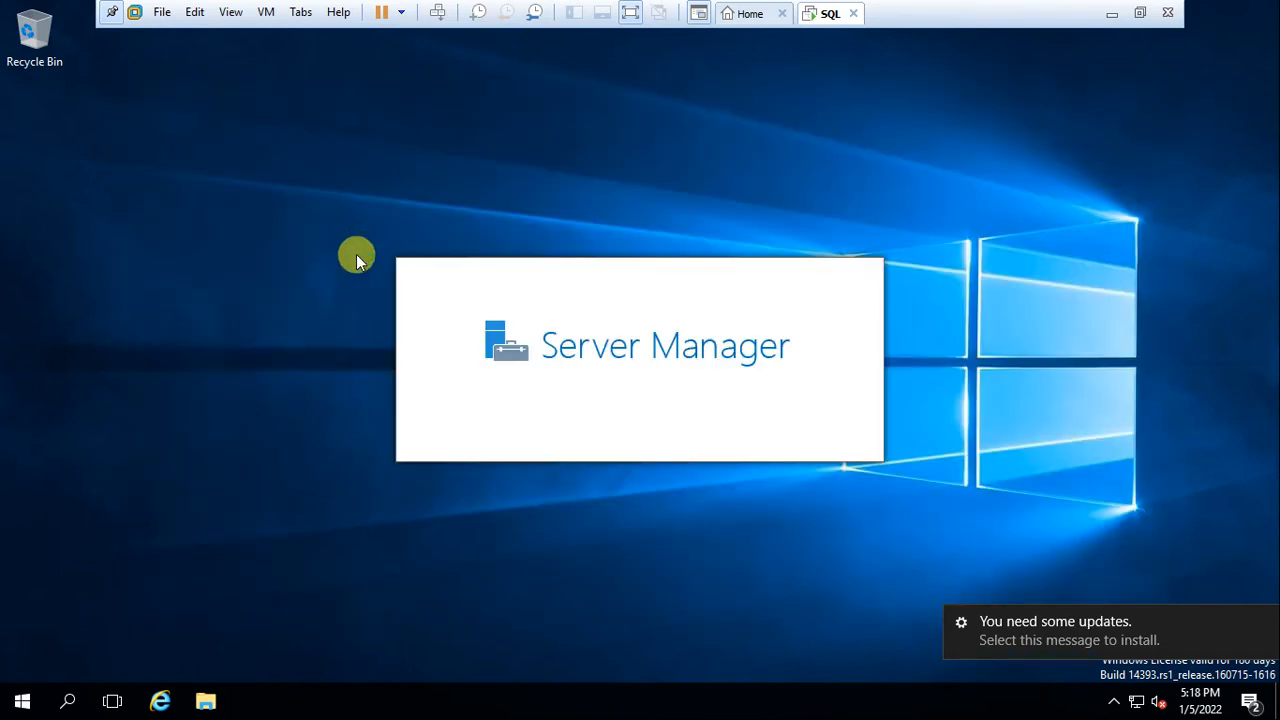
left_click(392, 290)
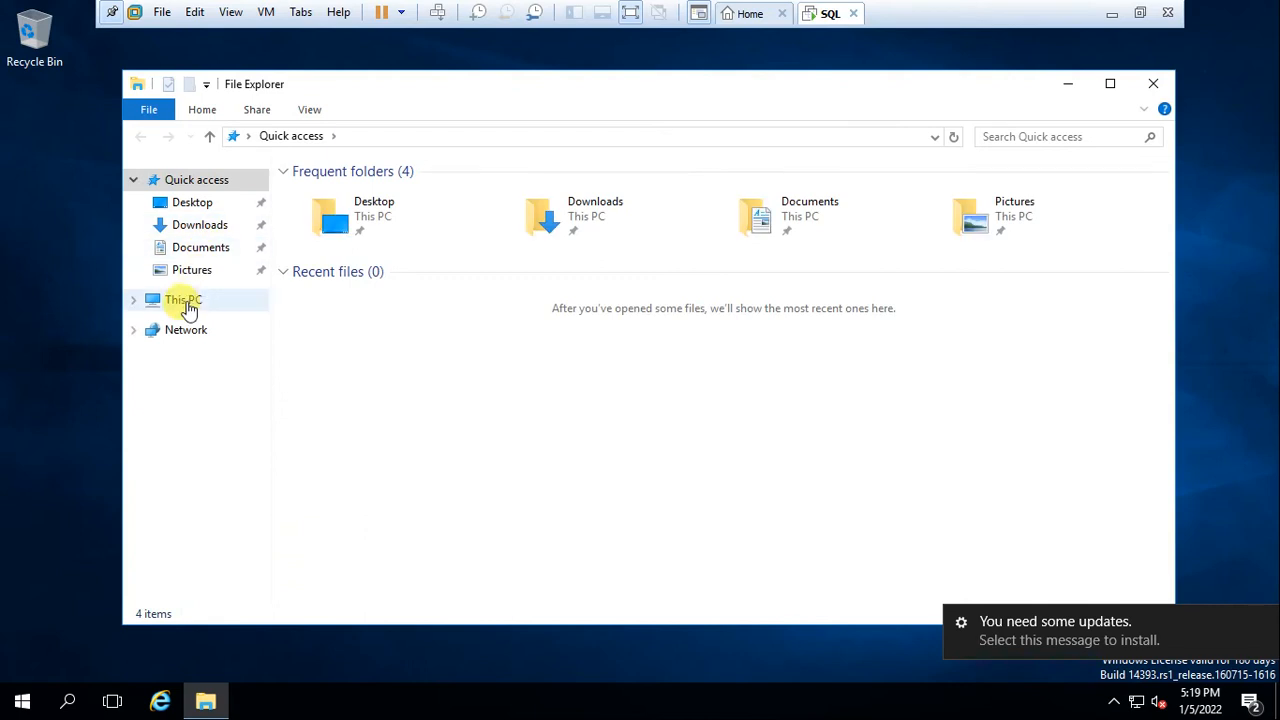
left_click(185, 302)
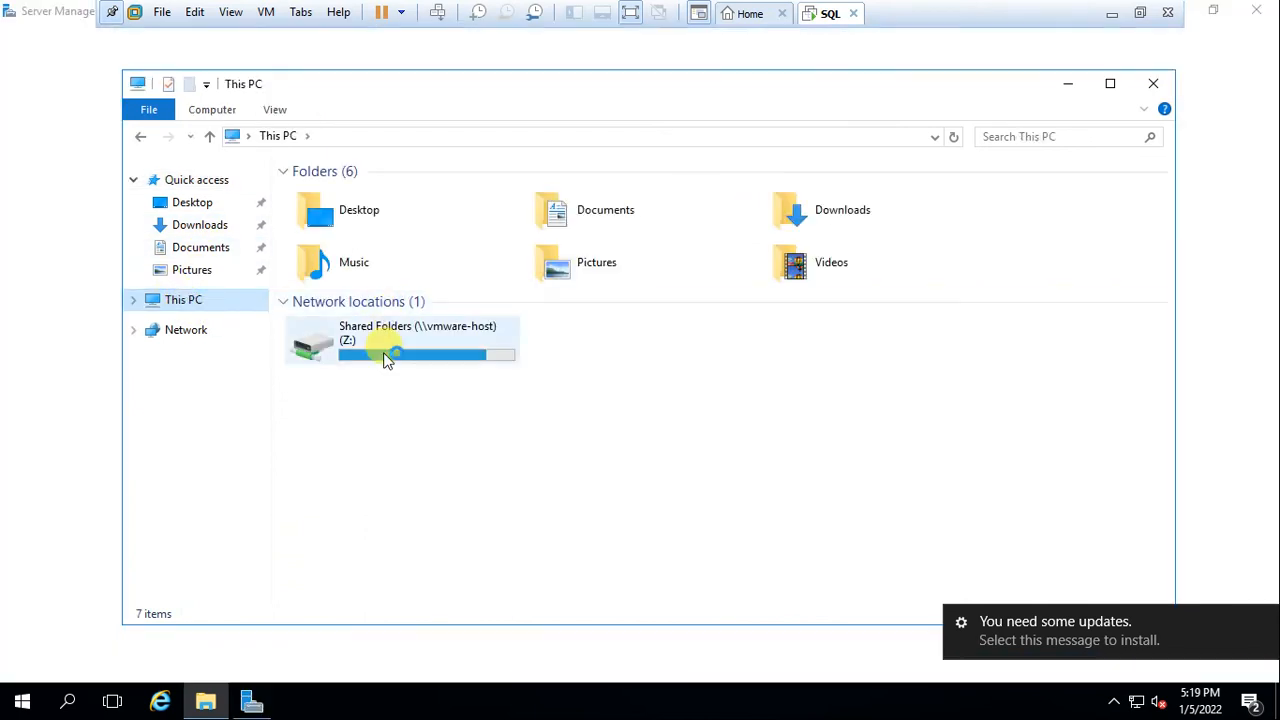
double_click(390, 432)
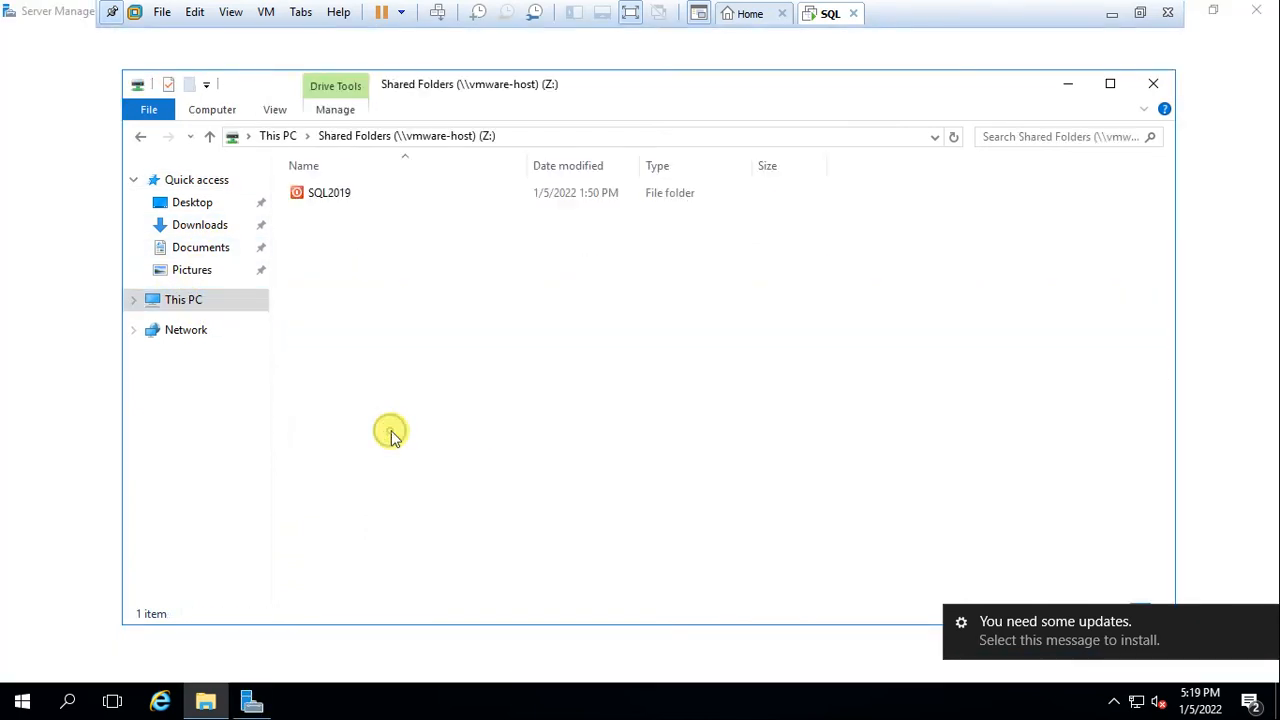
left_click(204, 312)
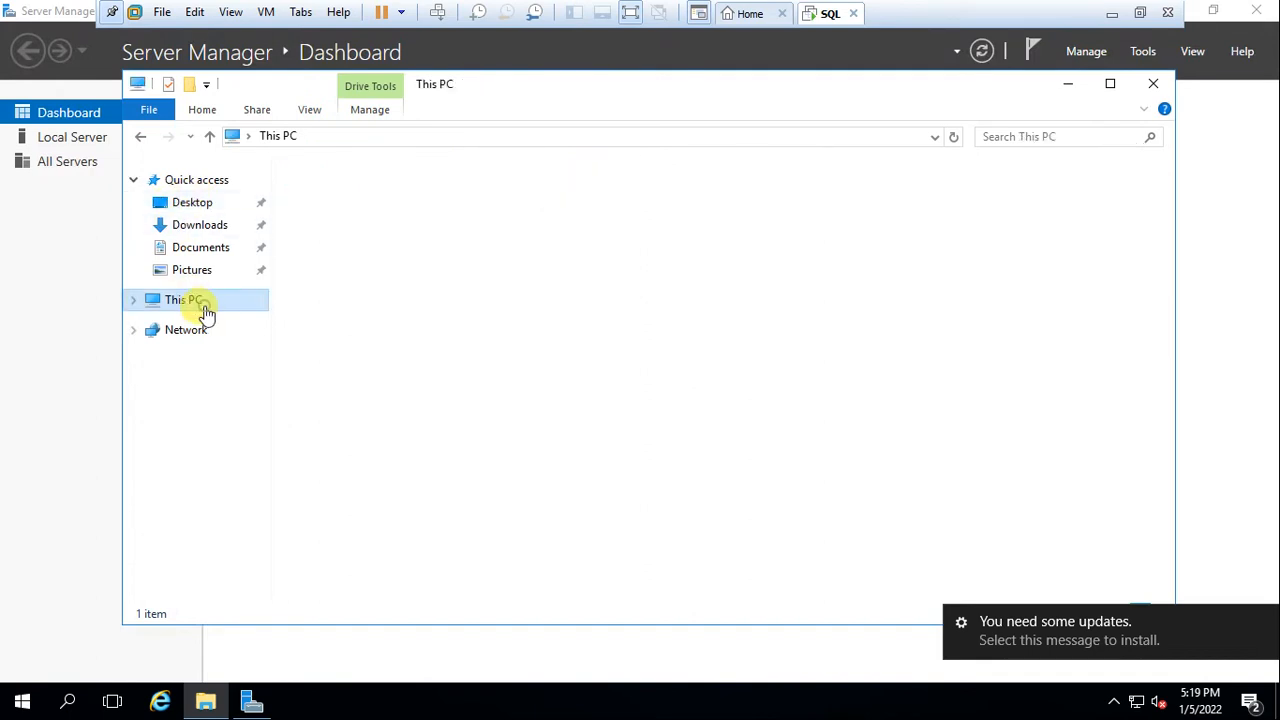
Open C:\SQL2019, peek into ExpressAdv_ENU, and return to the SQL2019 folder
double_click(357, 326)
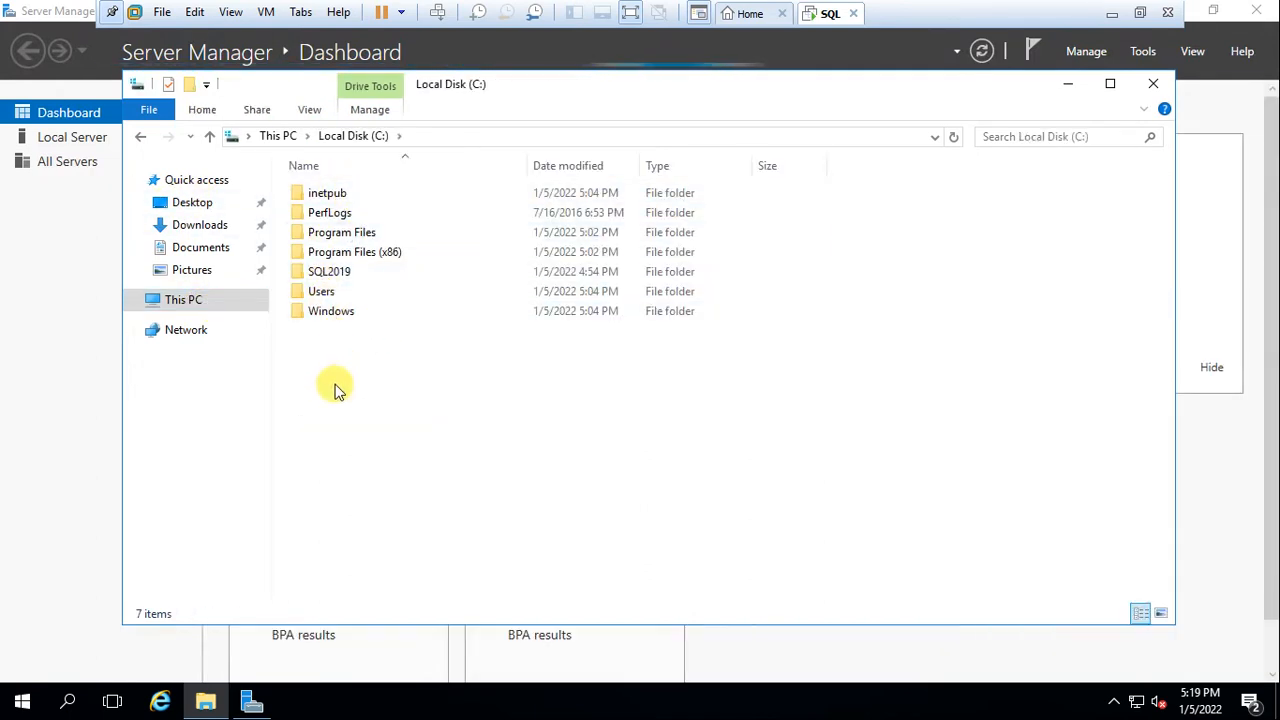
double_click(334, 272)
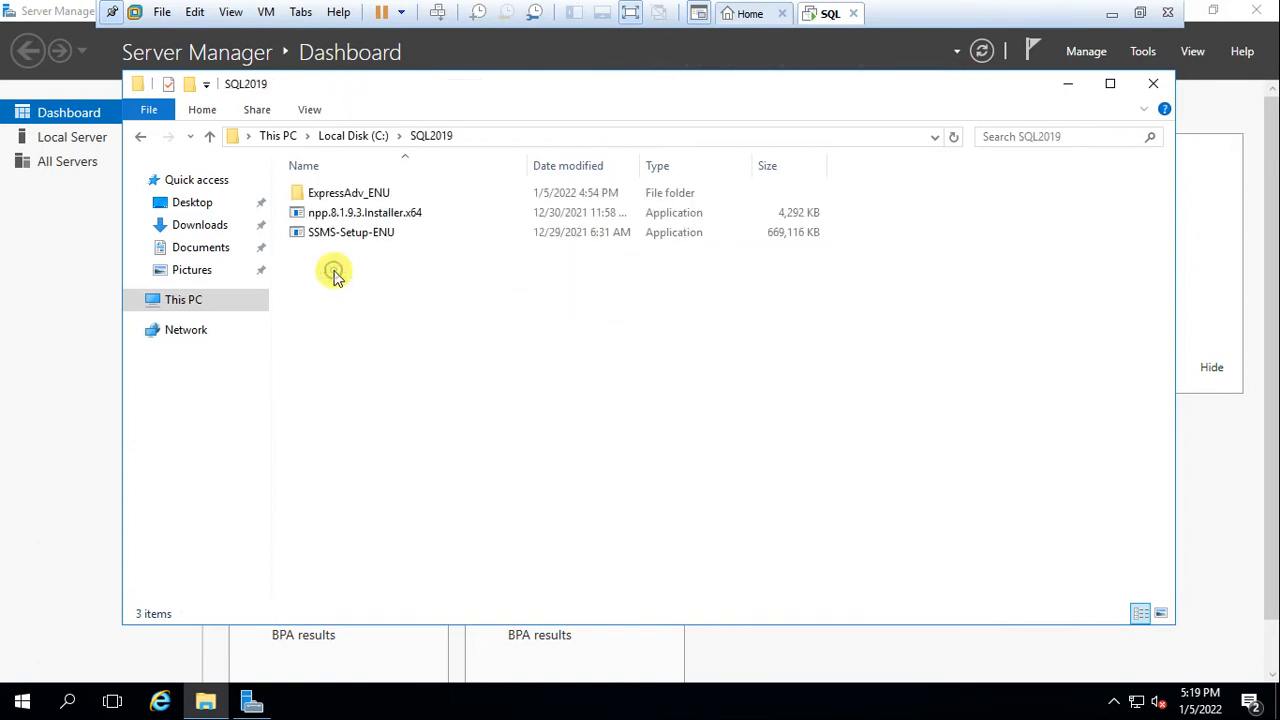
double_click(349, 194)
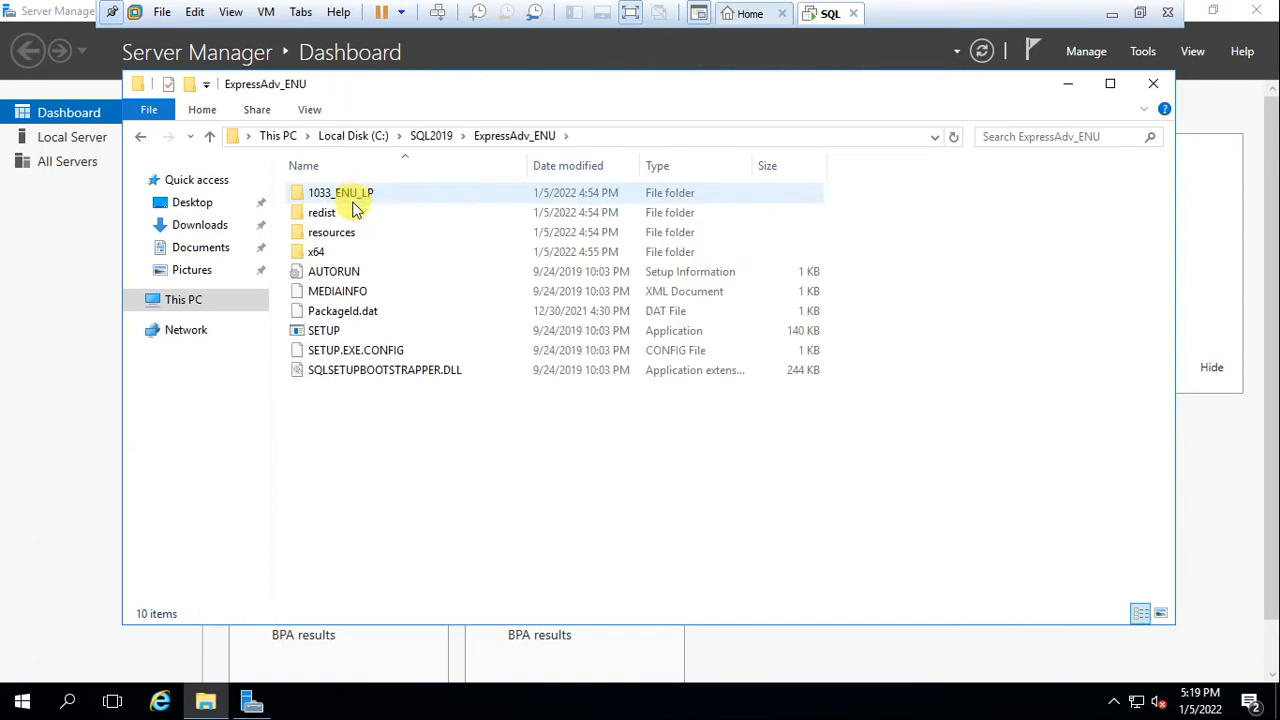
left_click(142, 137)
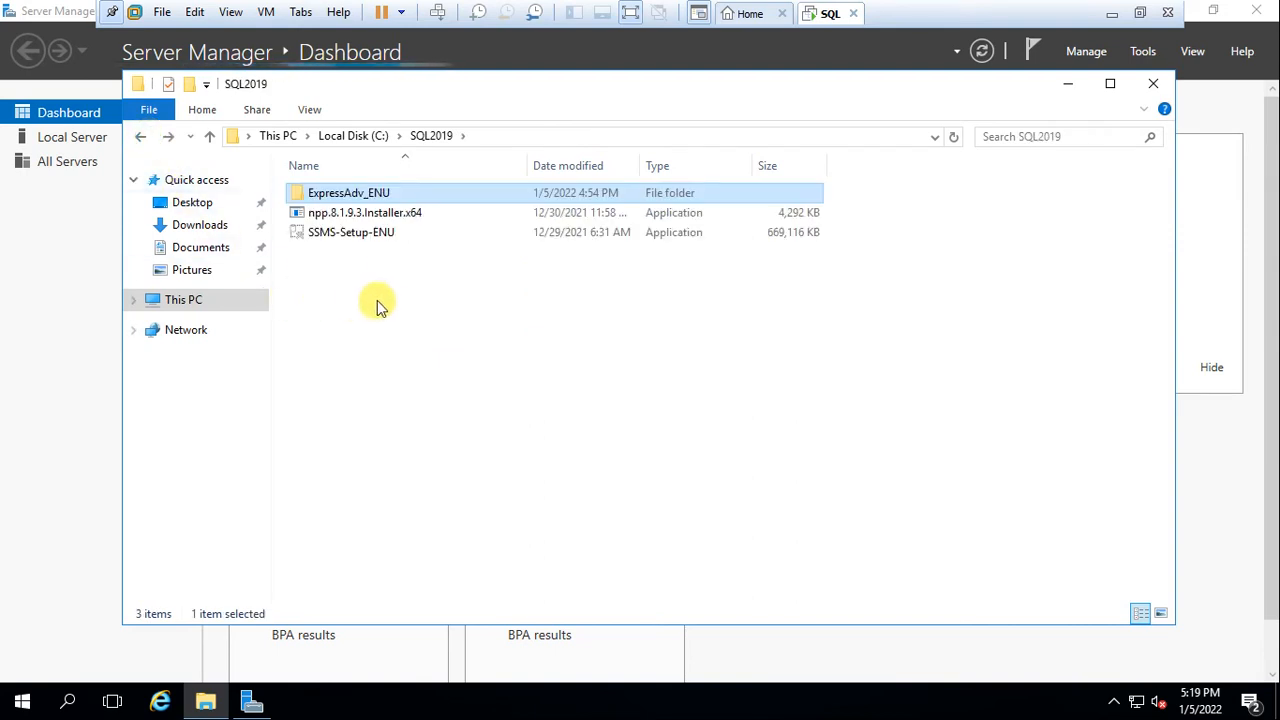
Install npp.8.1.9.3 in English with default location, Custom type and a desktop shortcut
double_click(366, 214)
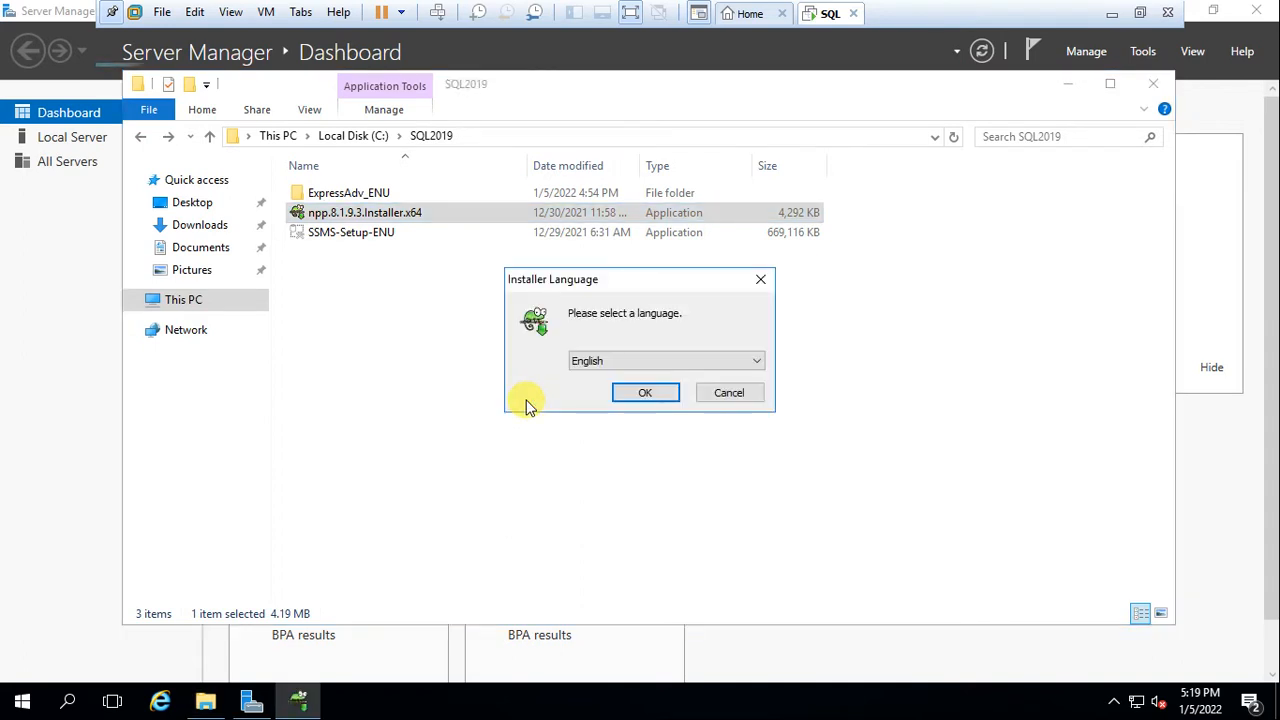
left_click(641, 394)
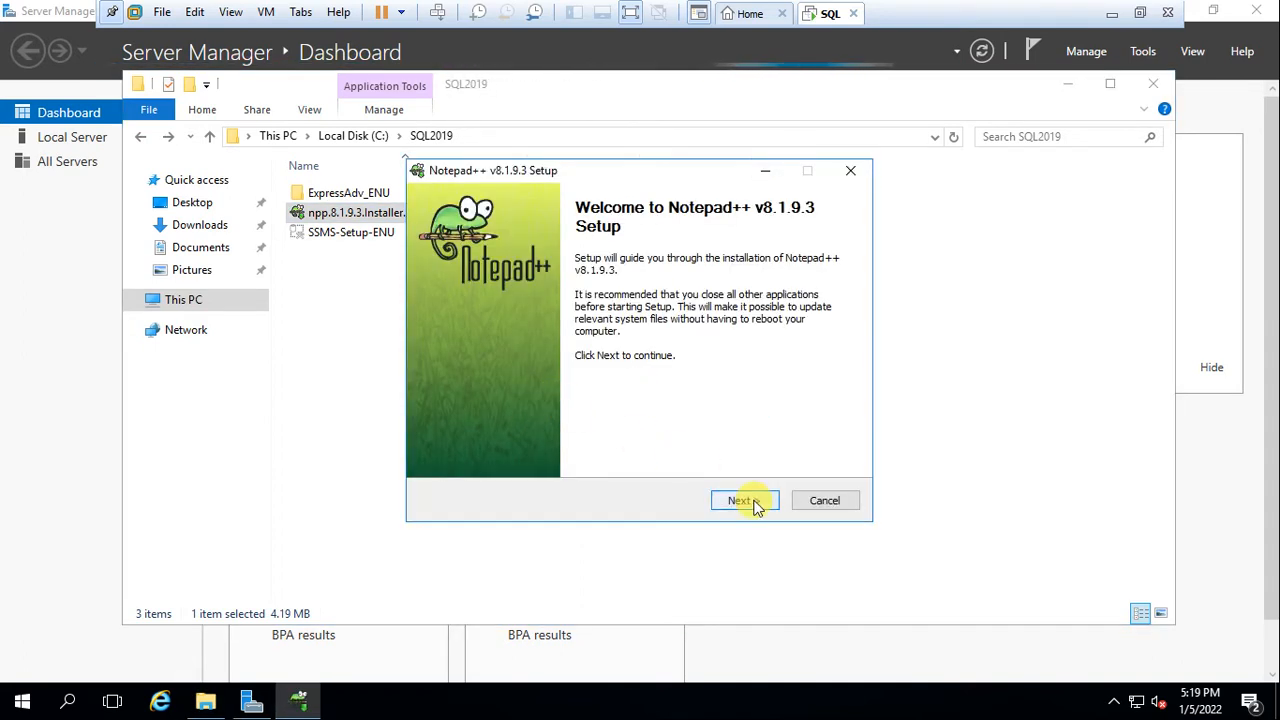
left_click(752, 503)
left_click(752, 501)
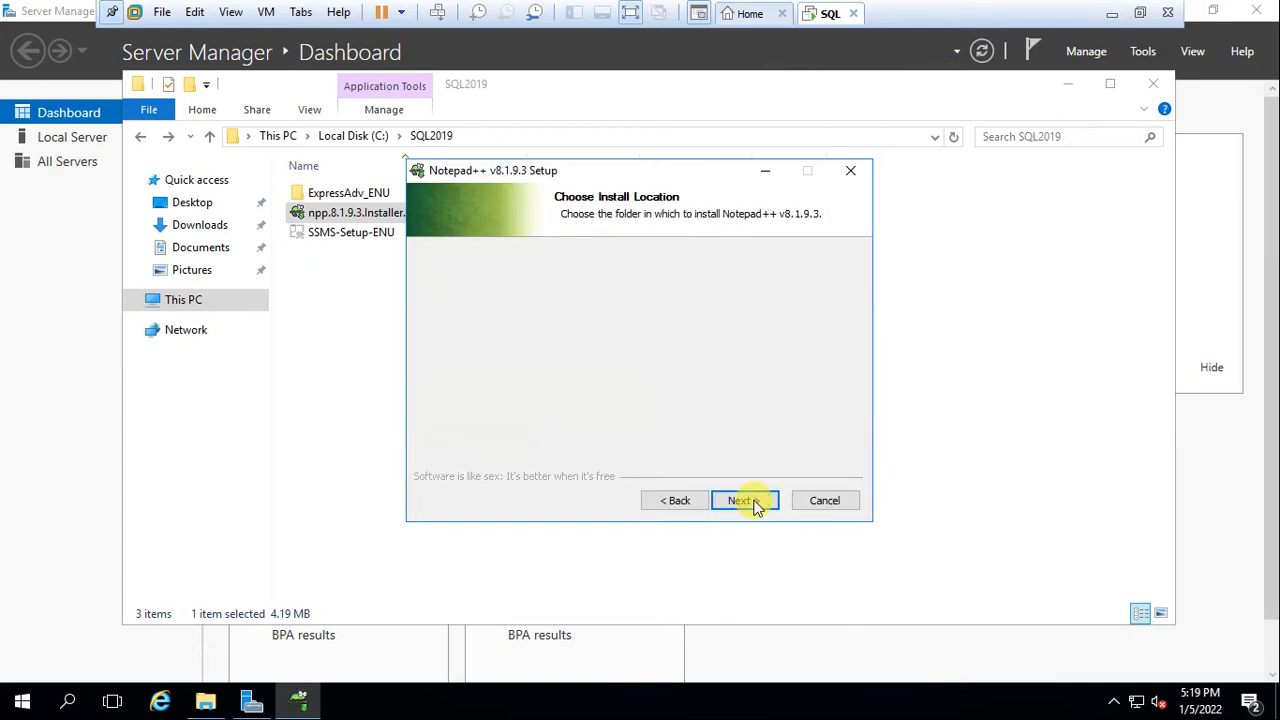
left_click(752, 501)
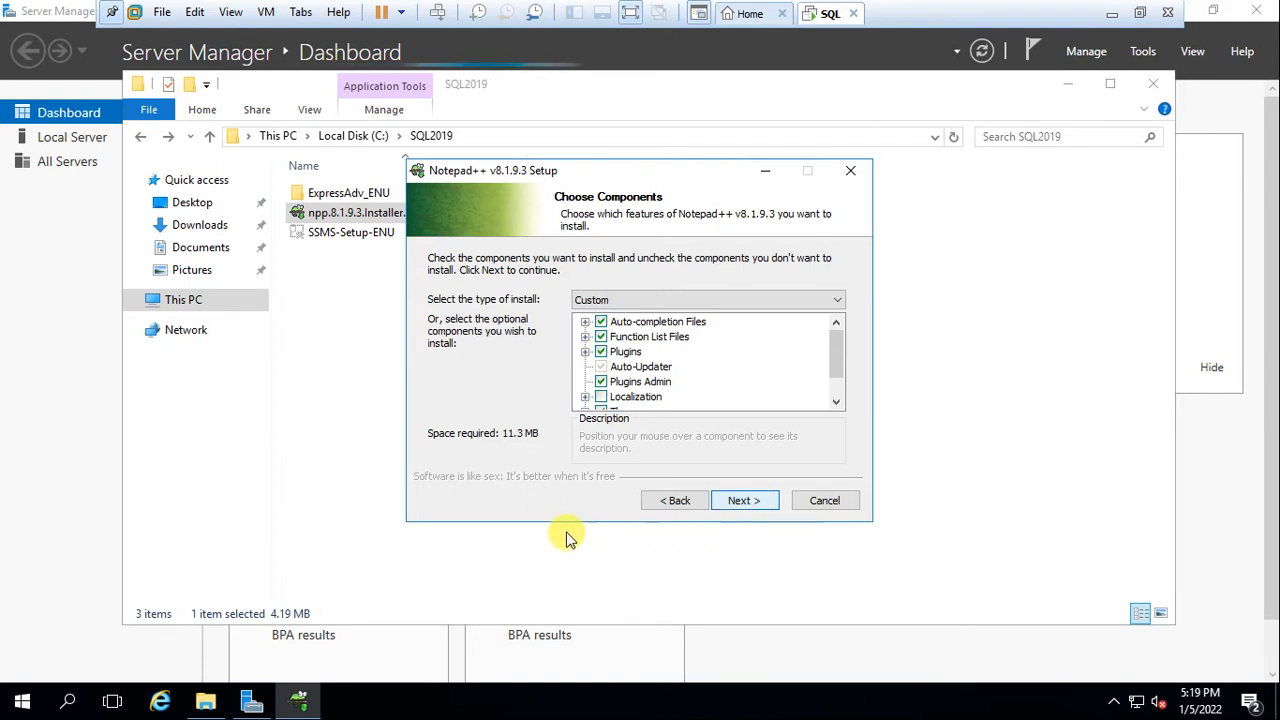
left_click(770, 302)
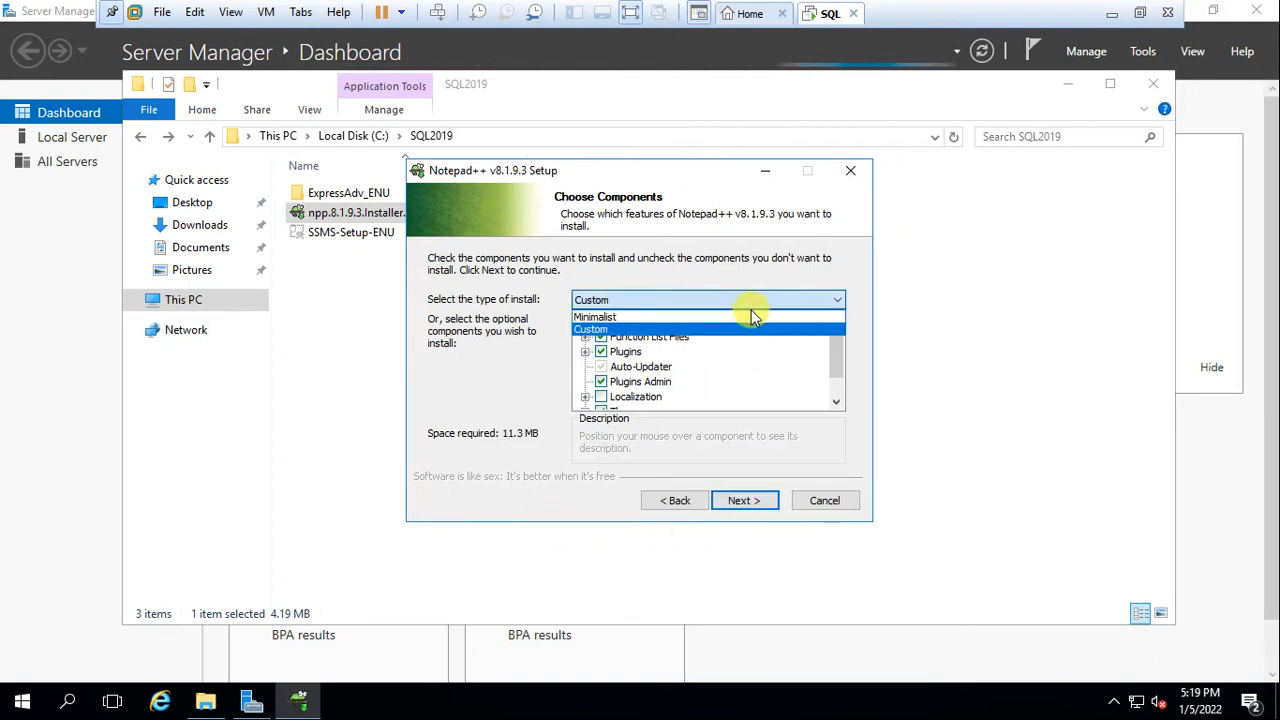
left_click(508, 386)
scroll(676, 390, "down", 1)
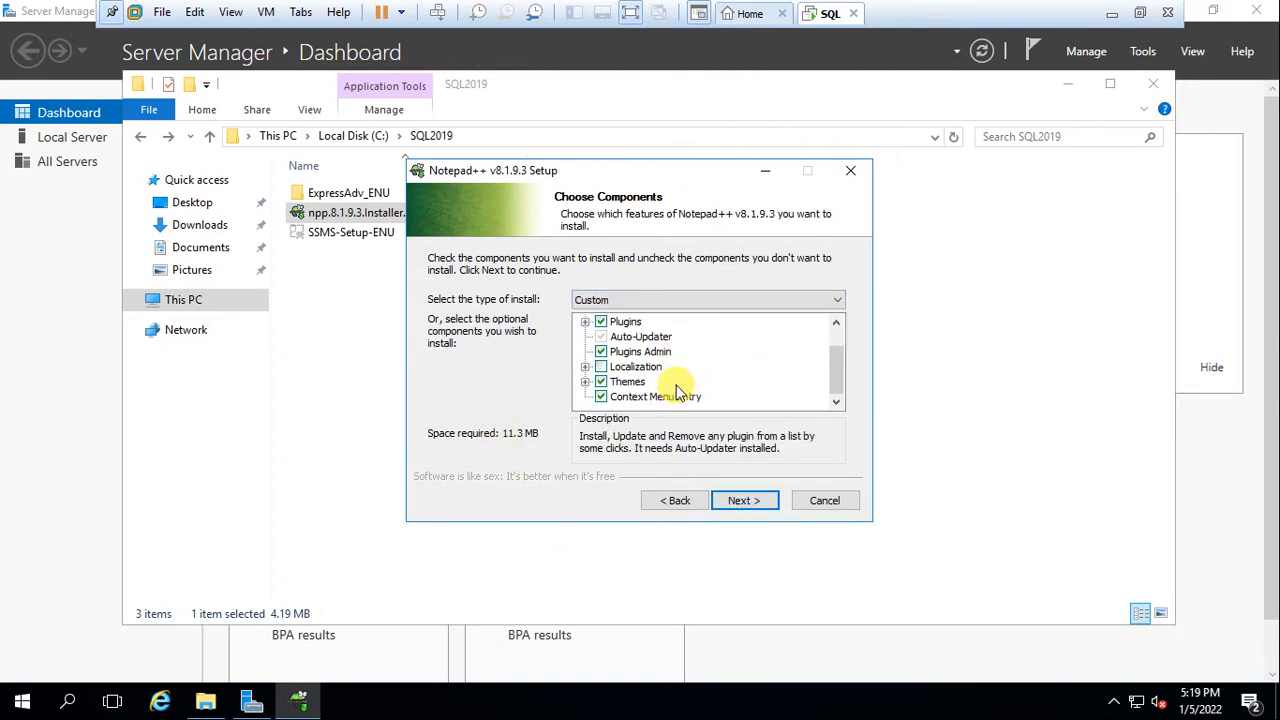
left_click(757, 506)
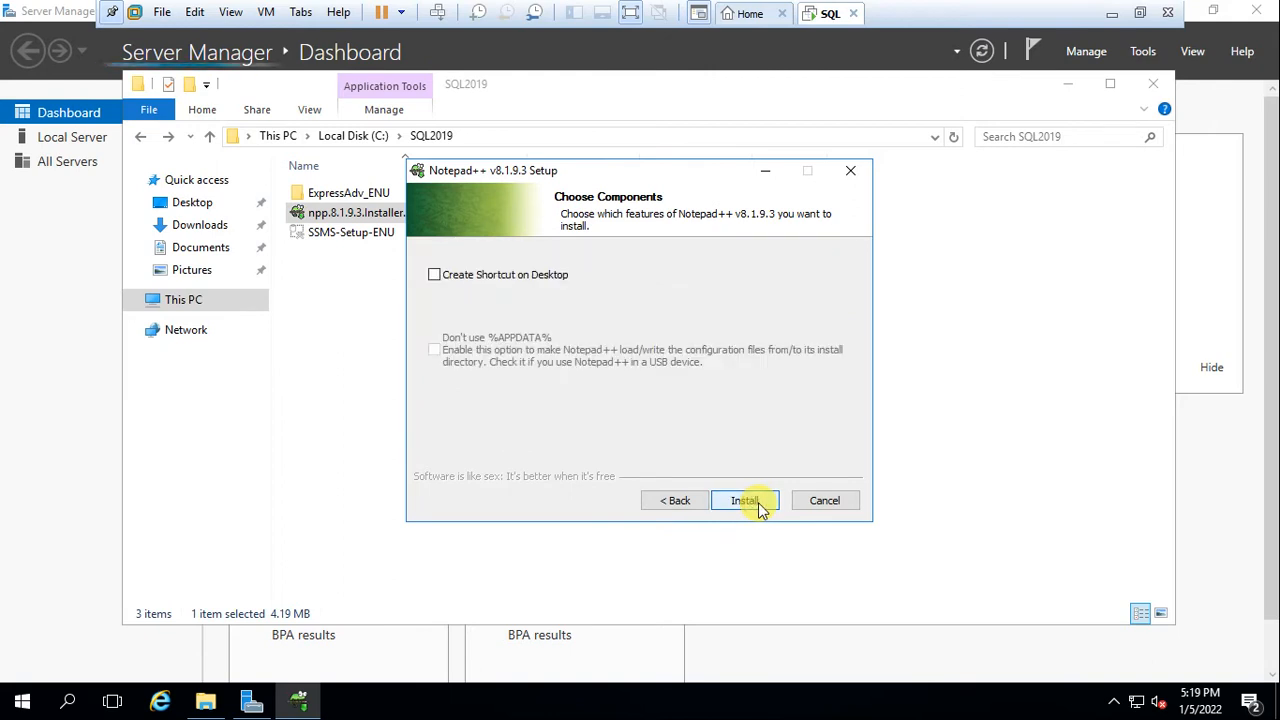
left_click(530, 278)
left_click(748, 500)
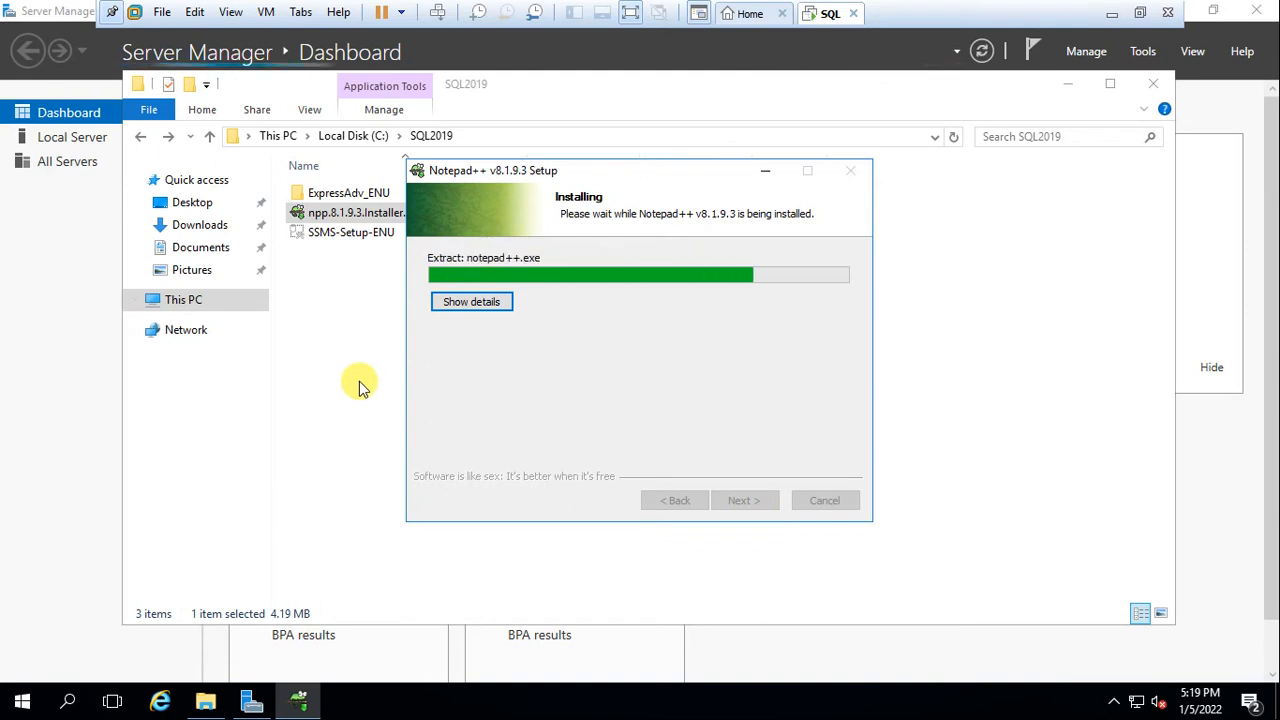
Untick Run Notepad++ on the completed setup page and click Finish
left_click(251, 698)
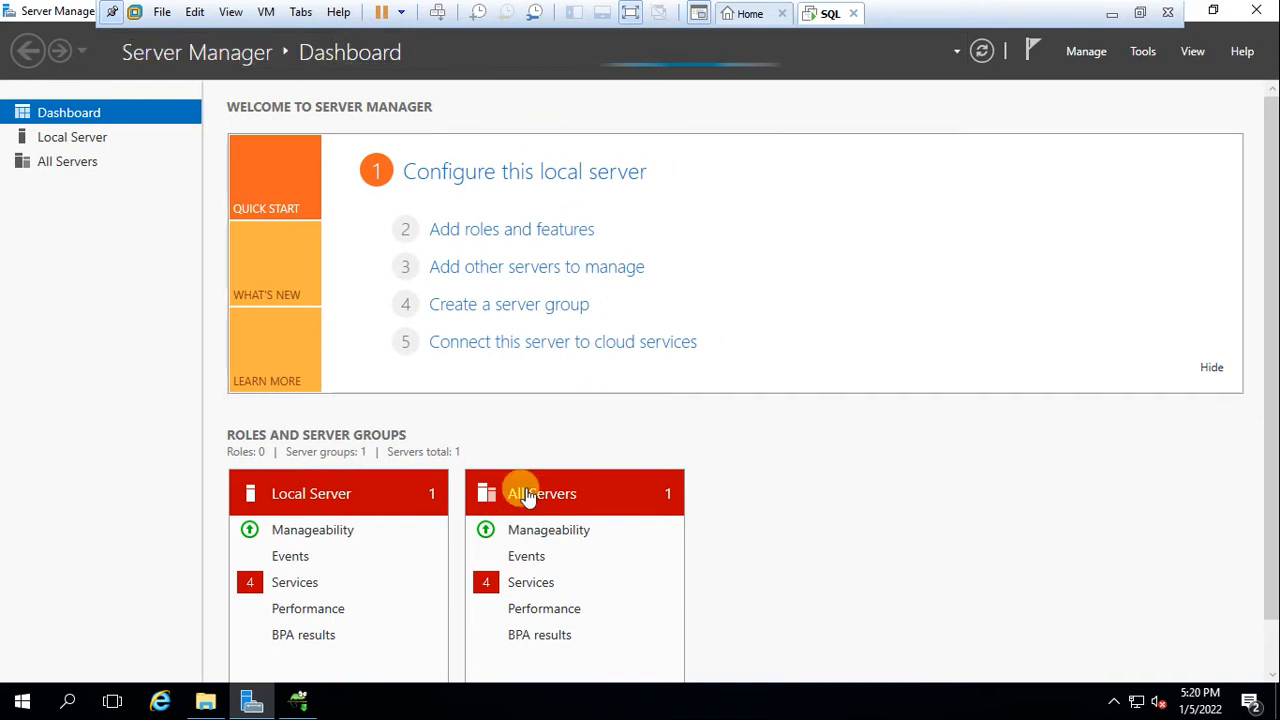
left_click(298, 703)
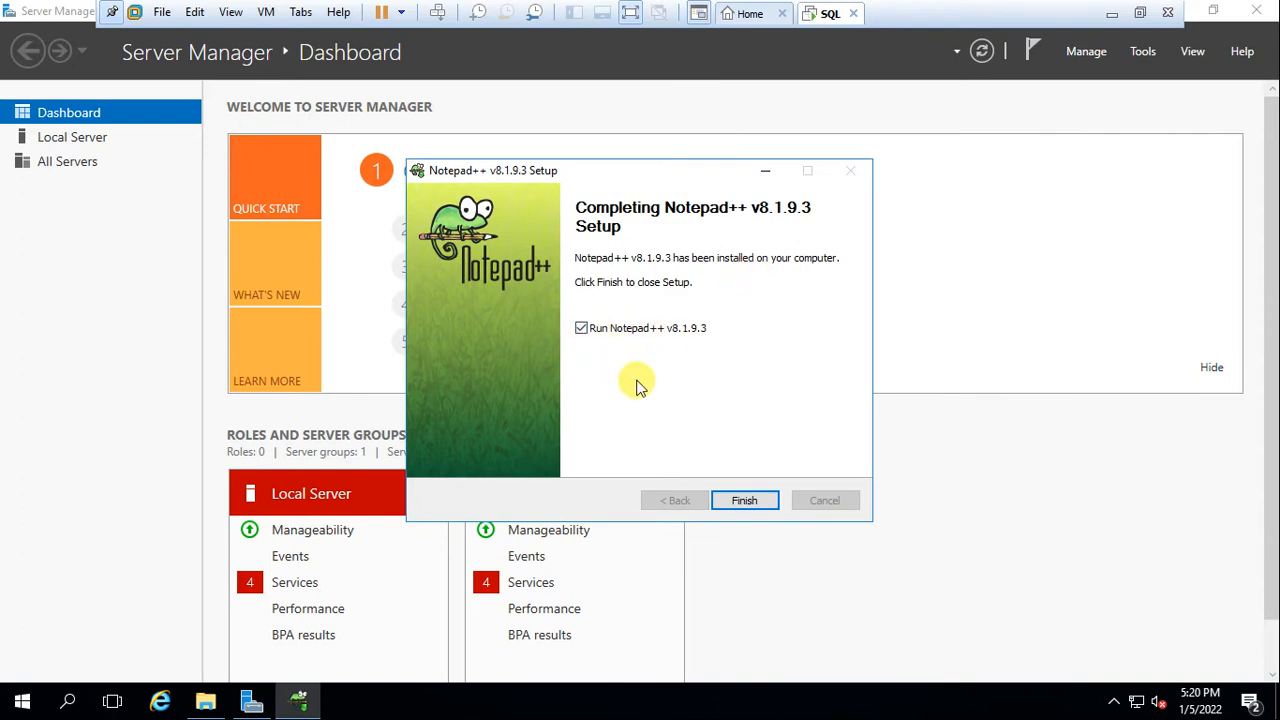
left_click(583, 330)
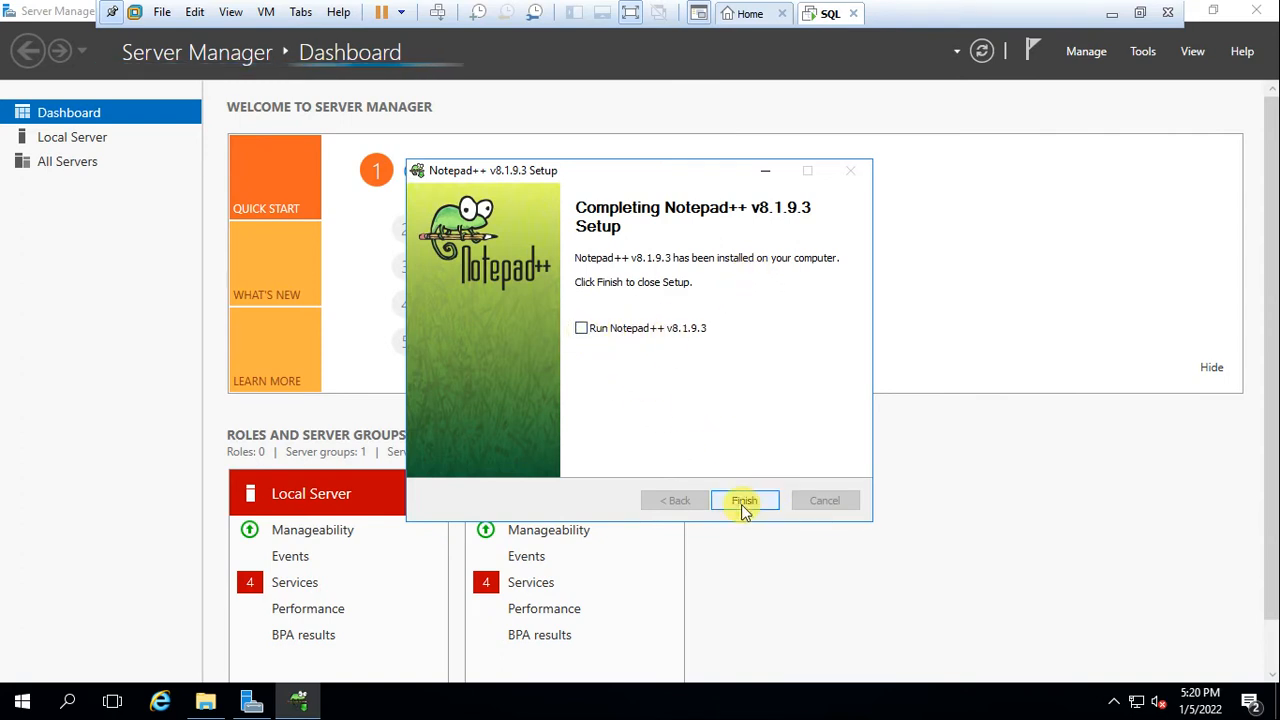
left_click(750, 503)
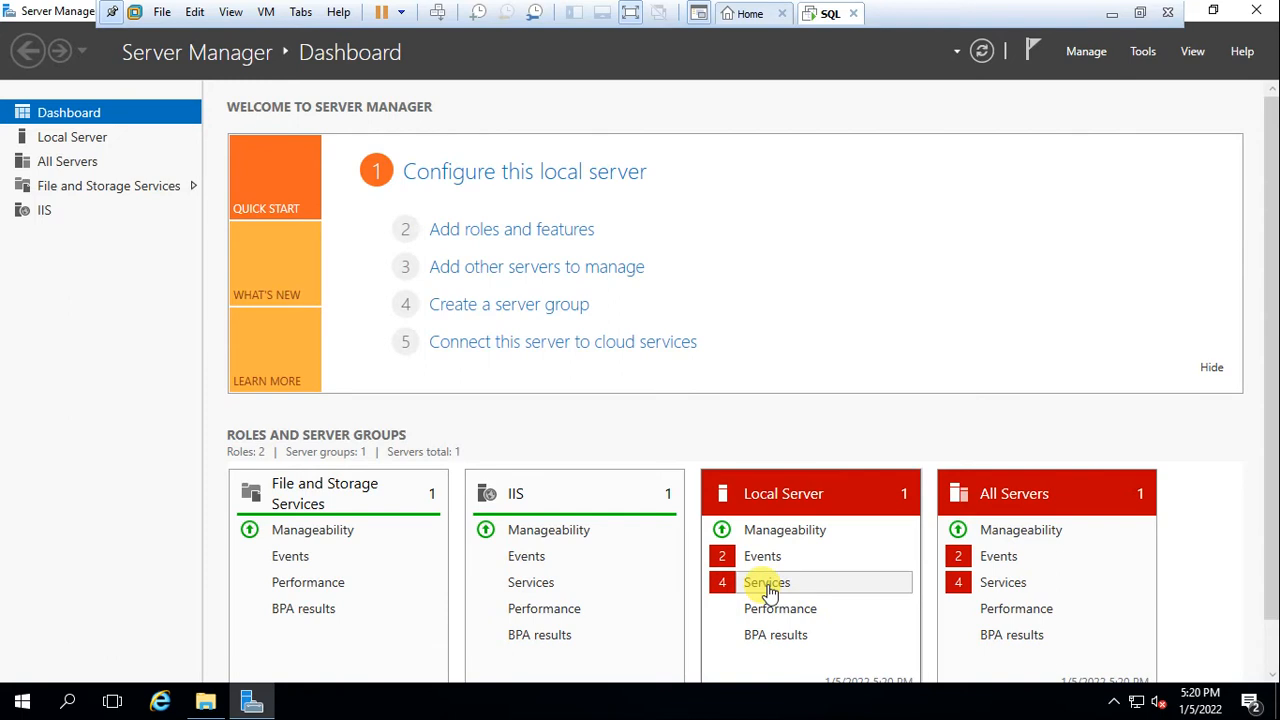
From Local Server's stopped services, start the Net.Pipe and Net.Msmq Listener Adapter services
left_click(768, 584)
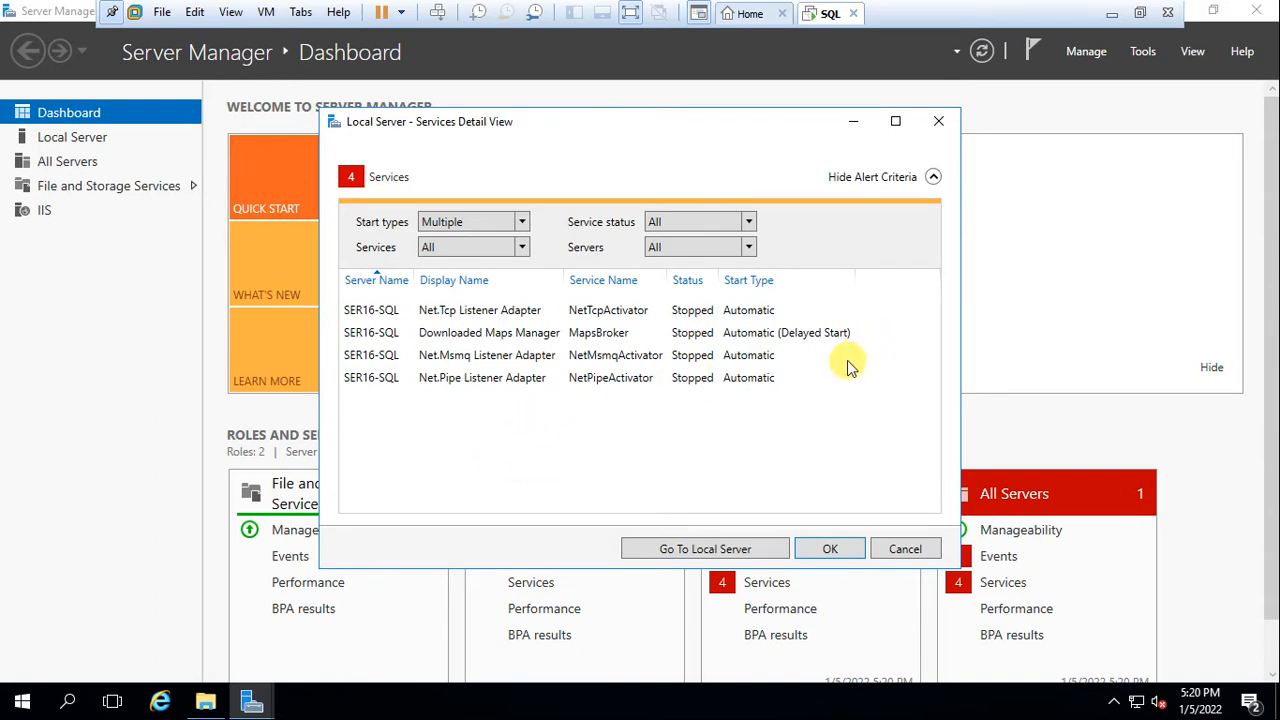
left_click(503, 387)
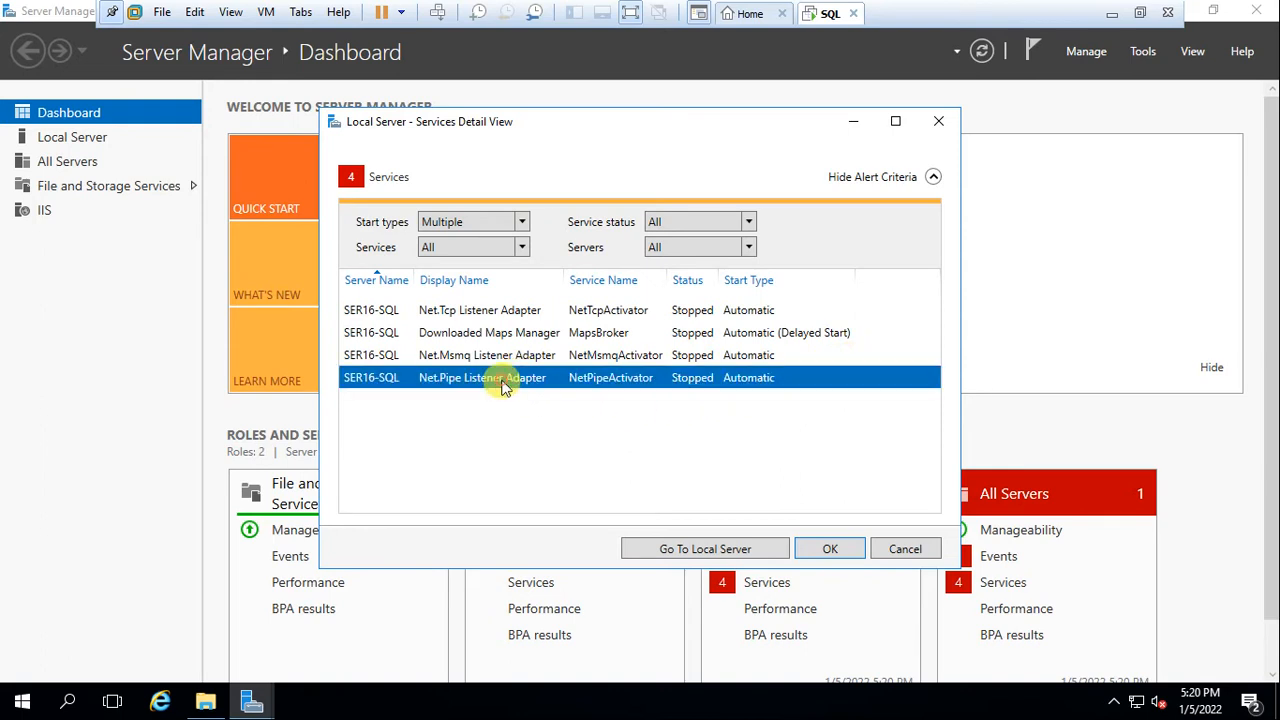
right_click(503, 388)
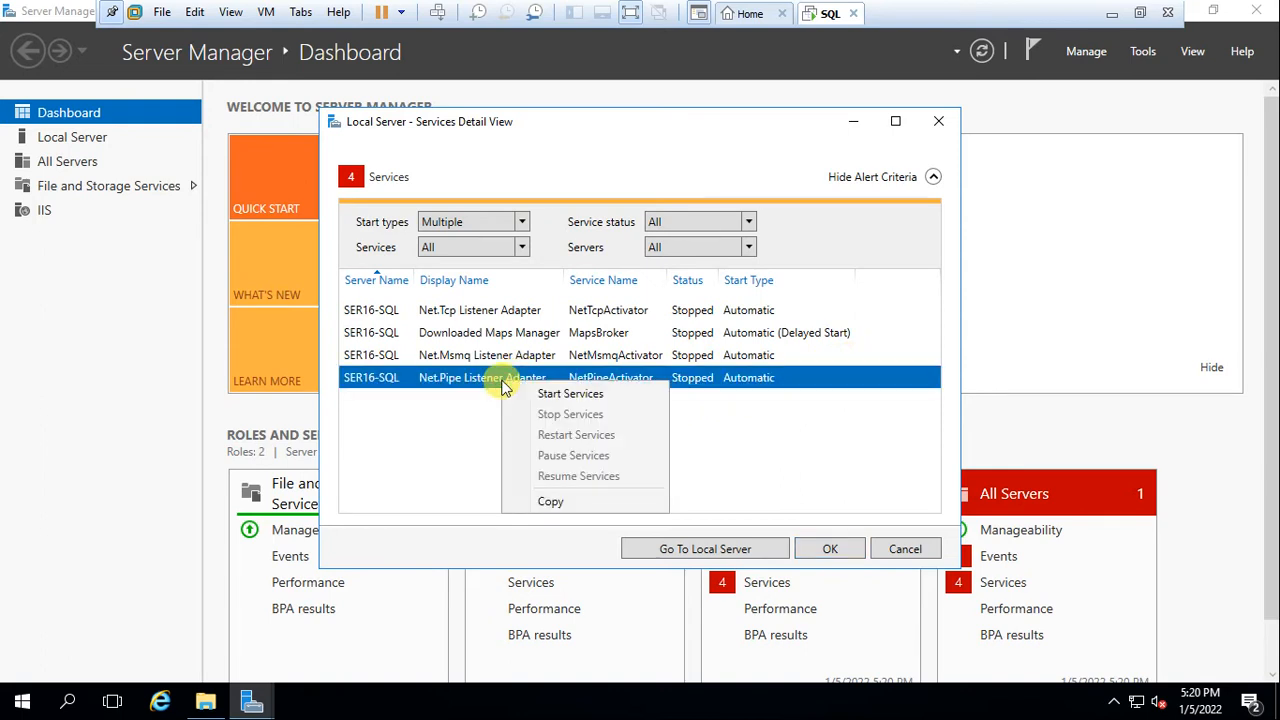
left_click(585, 396)
left_click(507, 357)
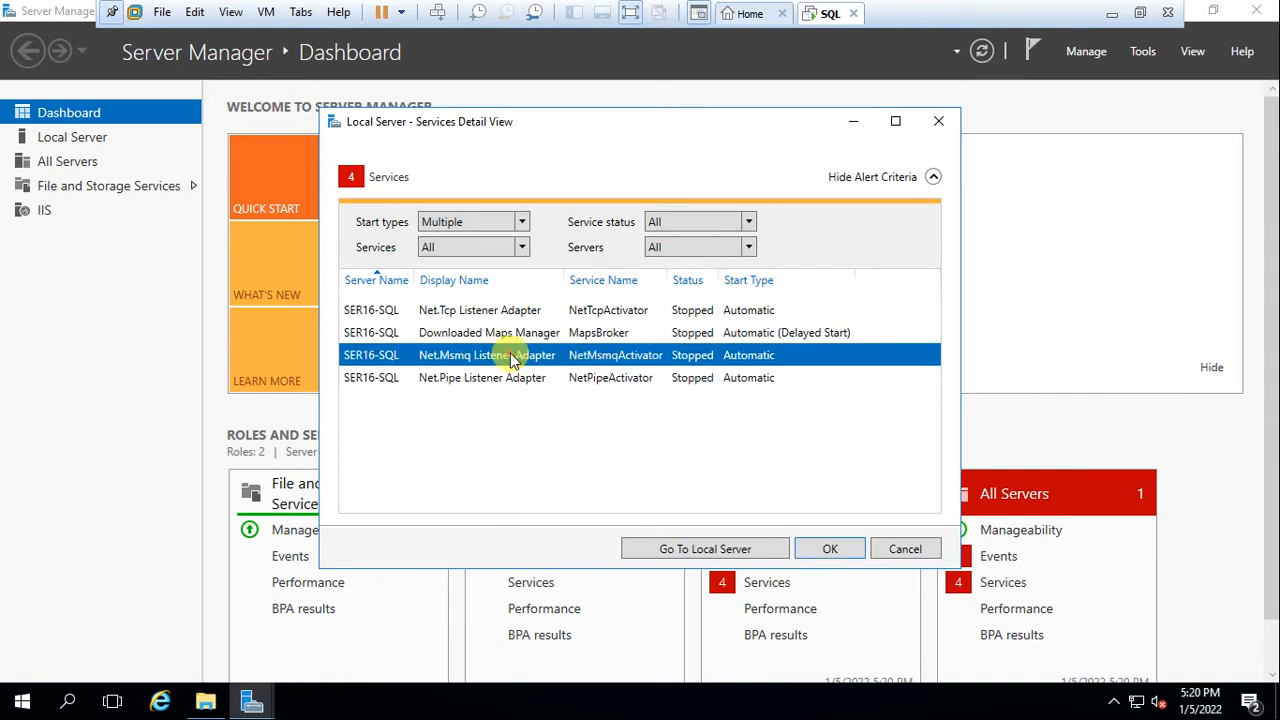
right_click(511, 359)
left_click(552, 367)
Start Downloaded Maps Manager and Net.Tcp Listener Adapter, then close the services view
left_click(513, 335)
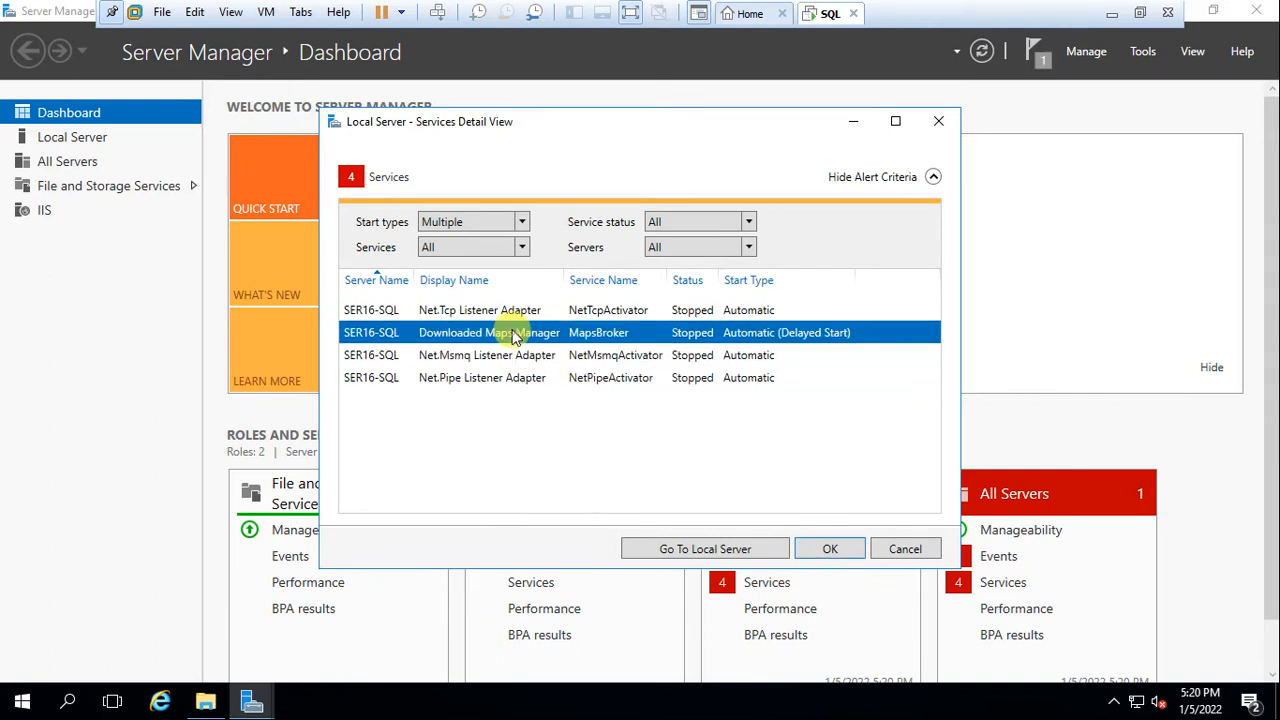
right_click(513, 335)
left_click(551, 343)
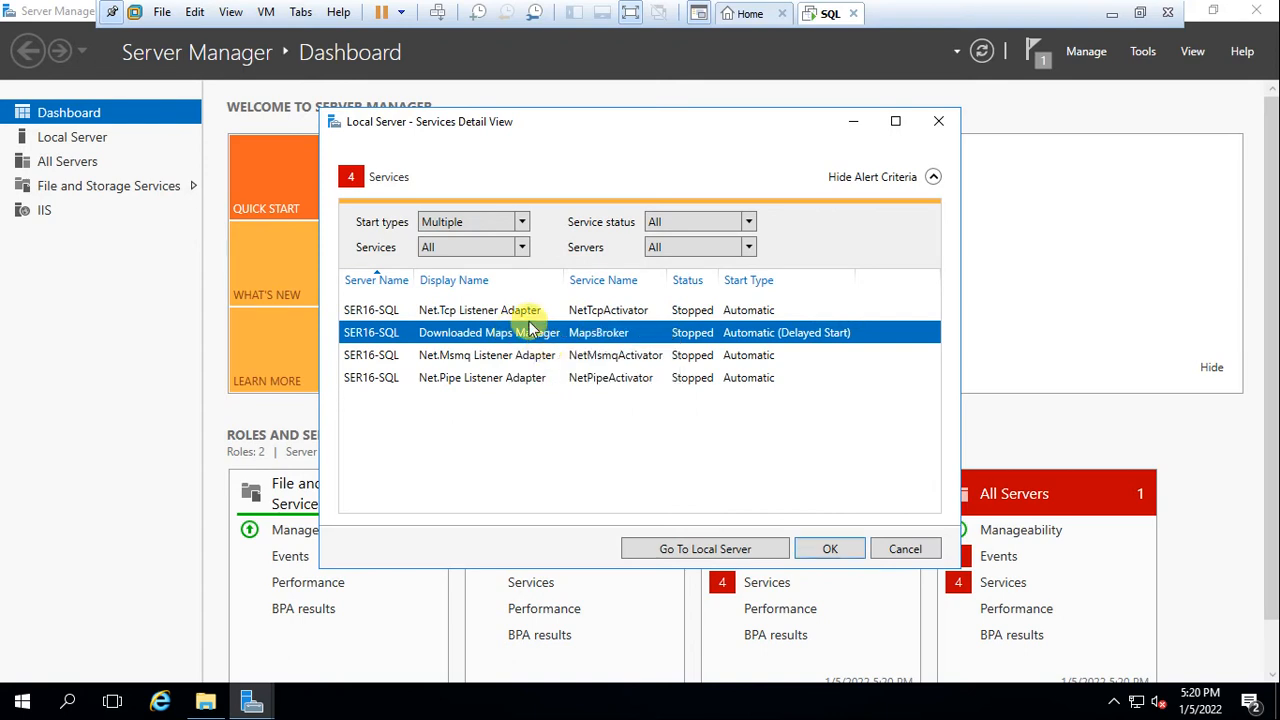
left_click(521, 313)
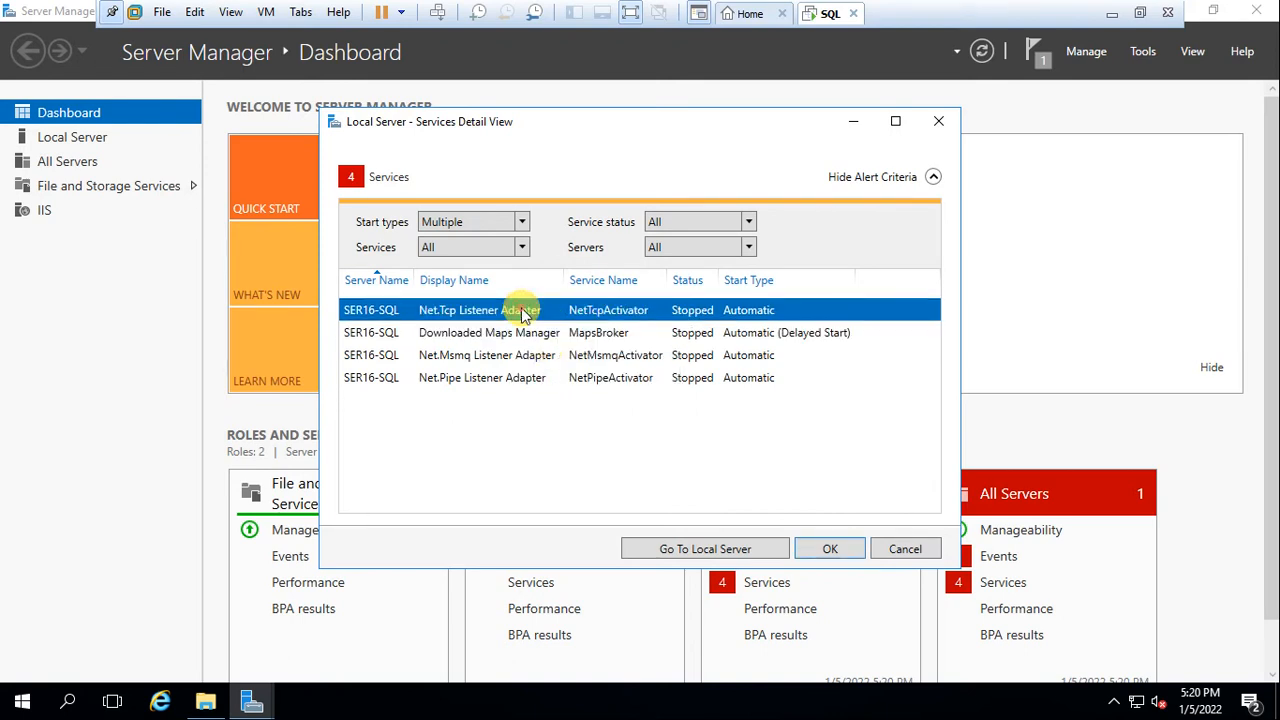
right_click(521, 313)
left_click(566, 322)
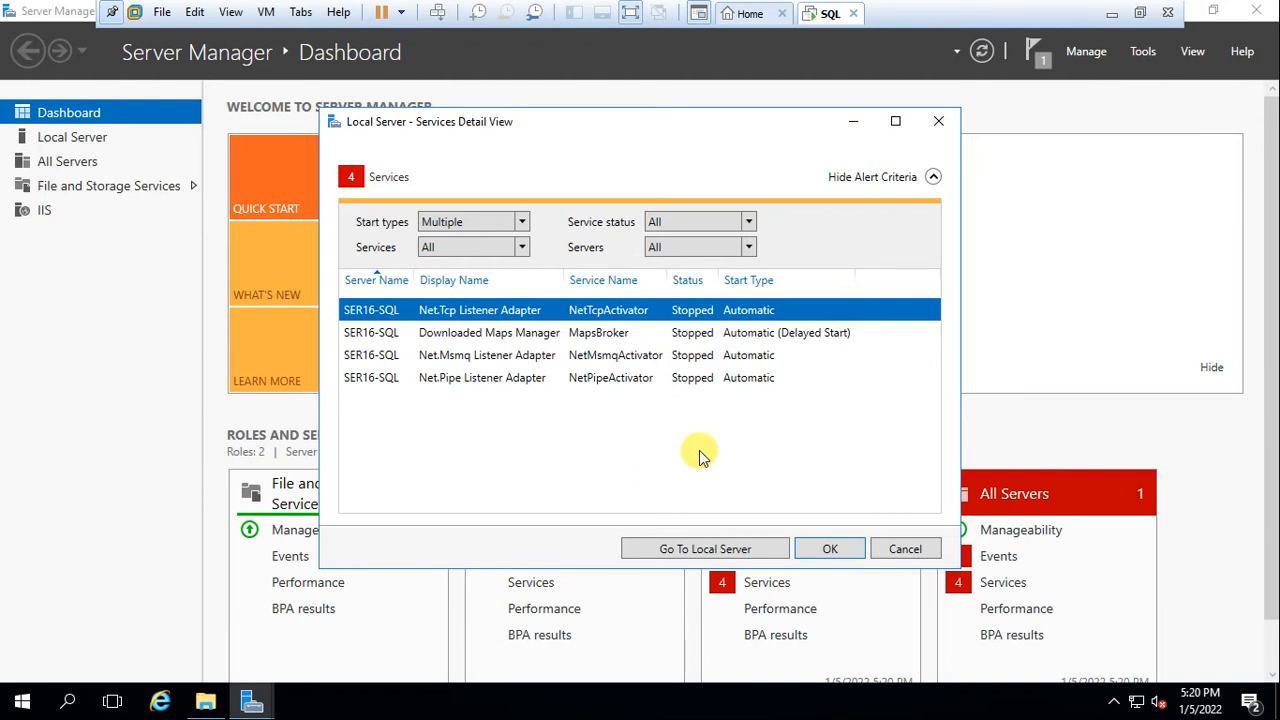
left_click(852, 549)
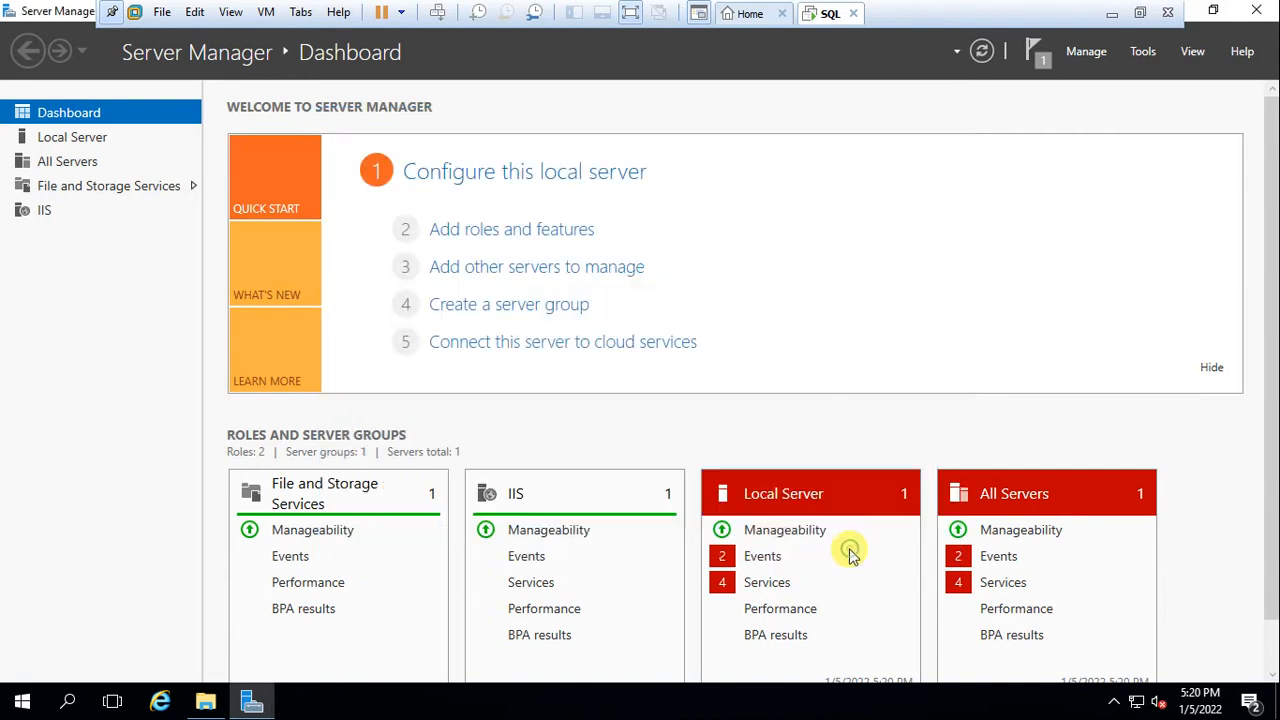
Refresh the dashboard and start Net.Pipe and Net.Msmq Listener Adapters from All Servers' stopped services
left_click(982, 52)
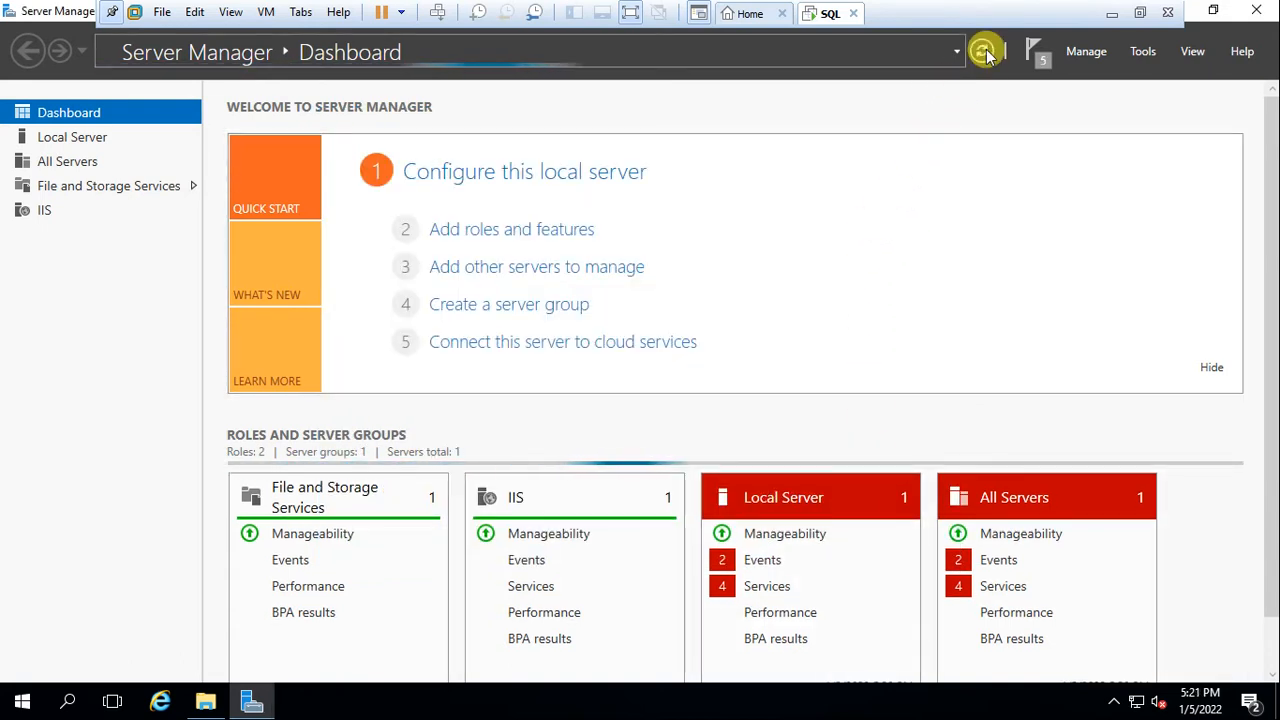
left_click(1003, 583)
left_click(577, 380)
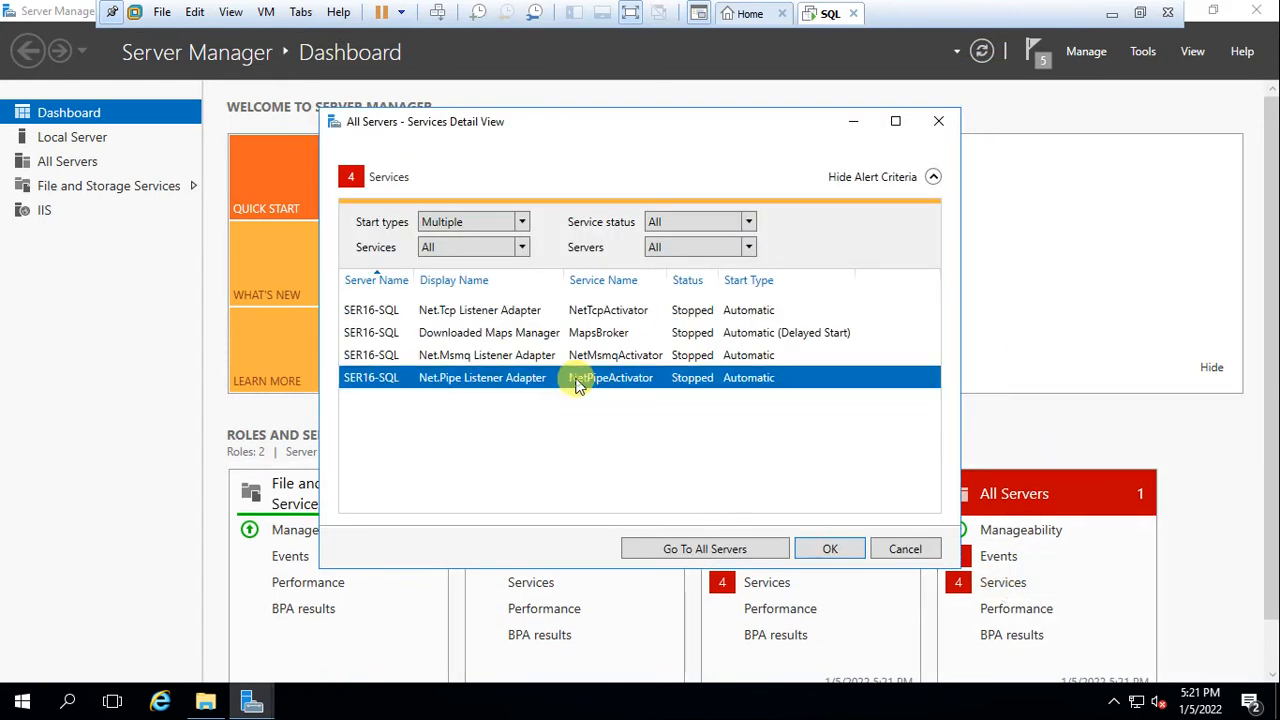
right_click(577, 380)
left_click(603, 391)
left_click(622, 355)
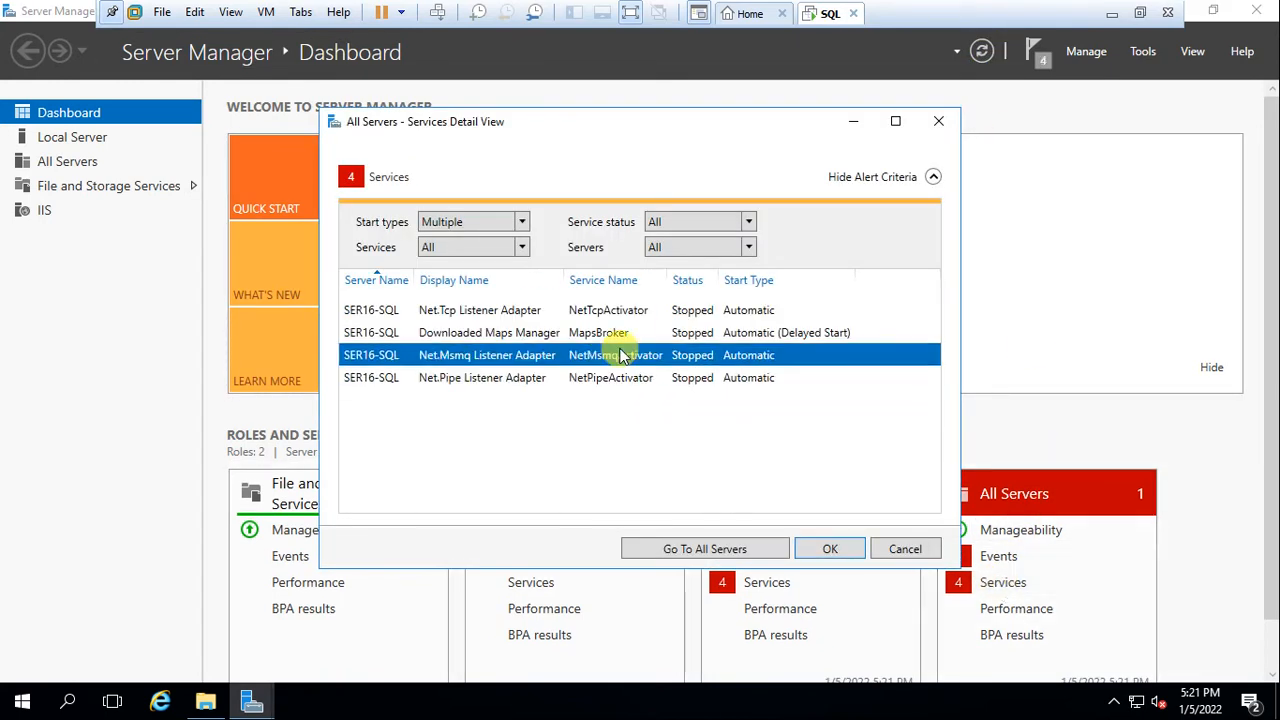
right_click(622, 355)
left_click(646, 360)
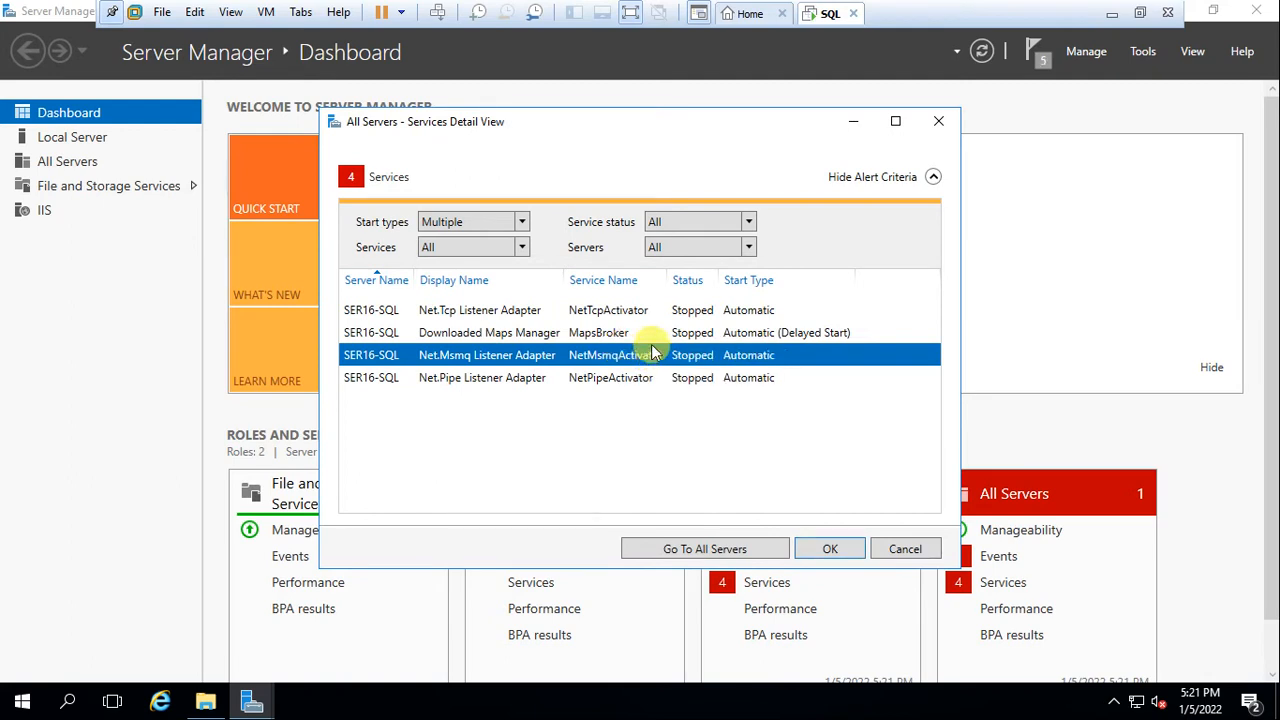
Start Net.Tcp Listener Adapter and Downloaded Maps Manager, then confirm no stopped services remain
left_click(650, 311)
right_click(650, 311)
left_click(670, 320)
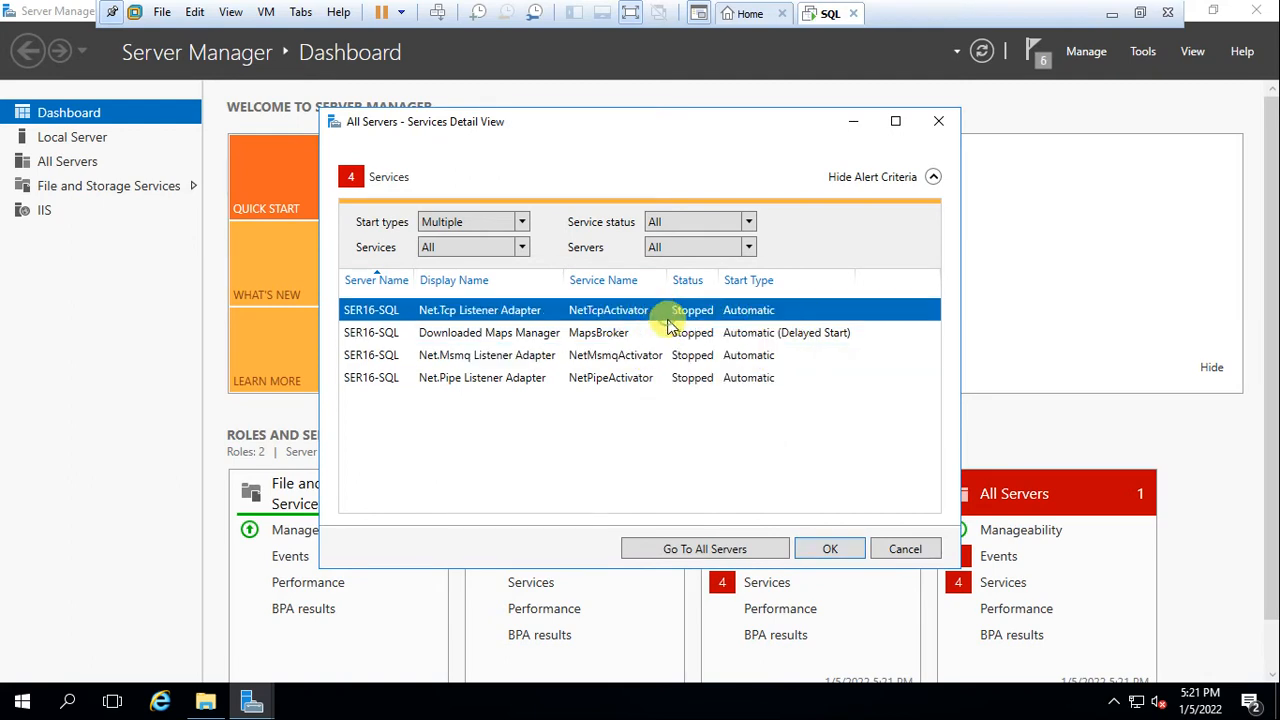
left_click(632, 334)
right_click(632, 334)
left_click(654, 344)
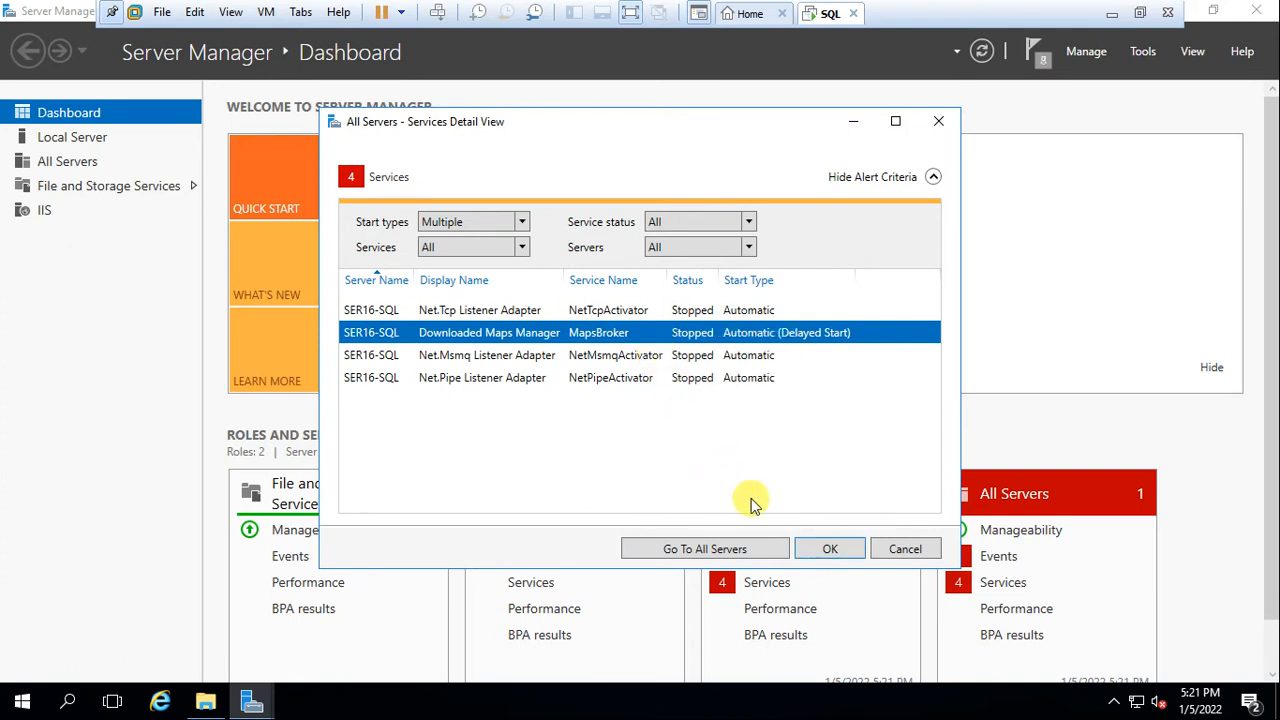
left_click(833, 549)
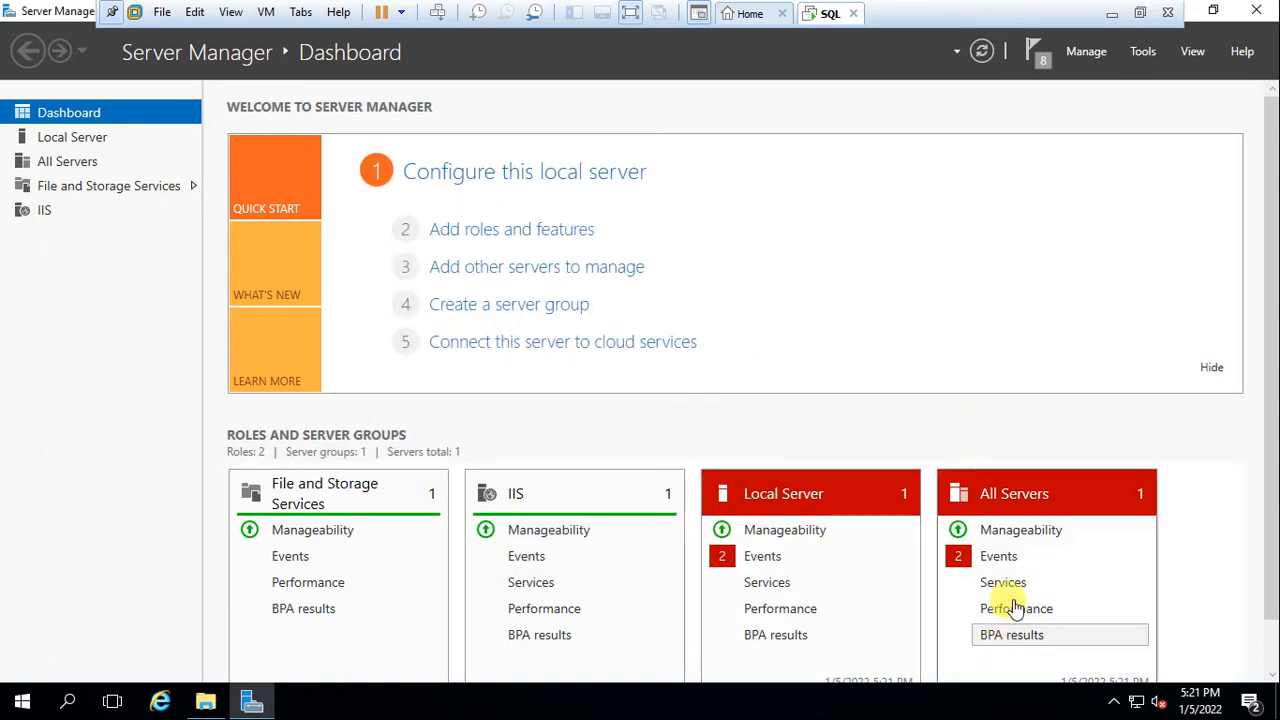
left_click(1005, 585)
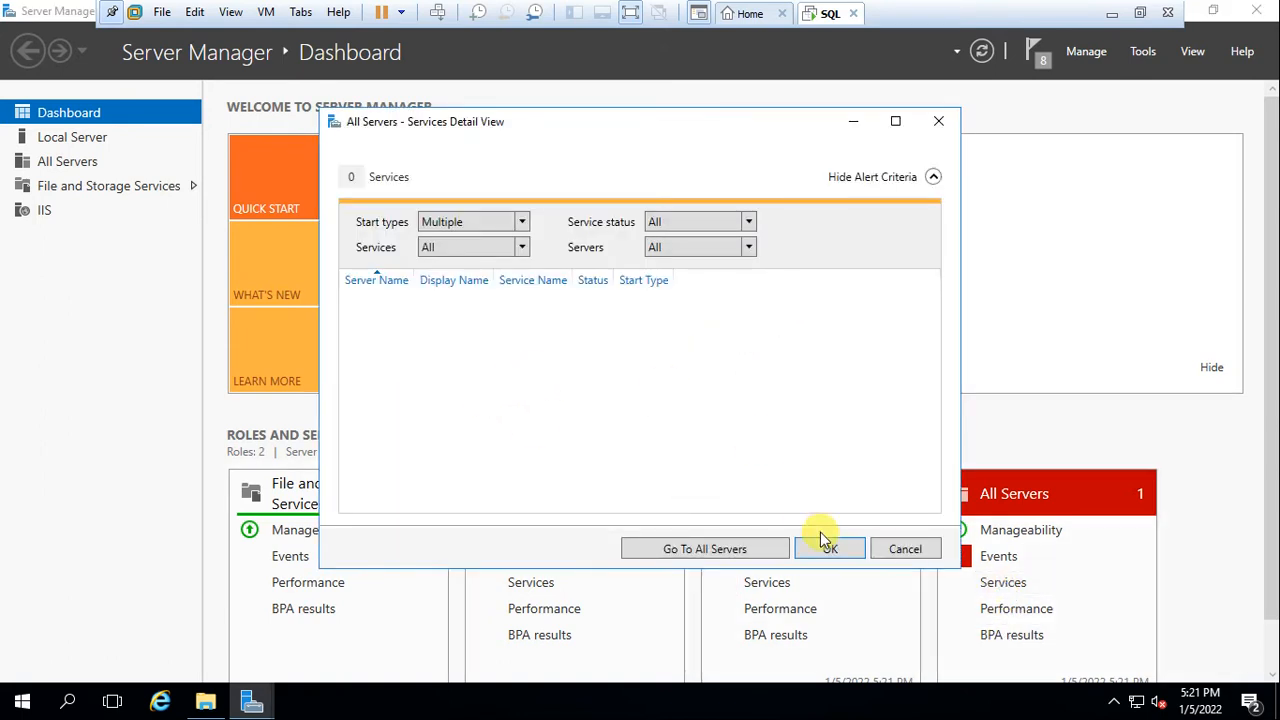
left_click(826, 545)
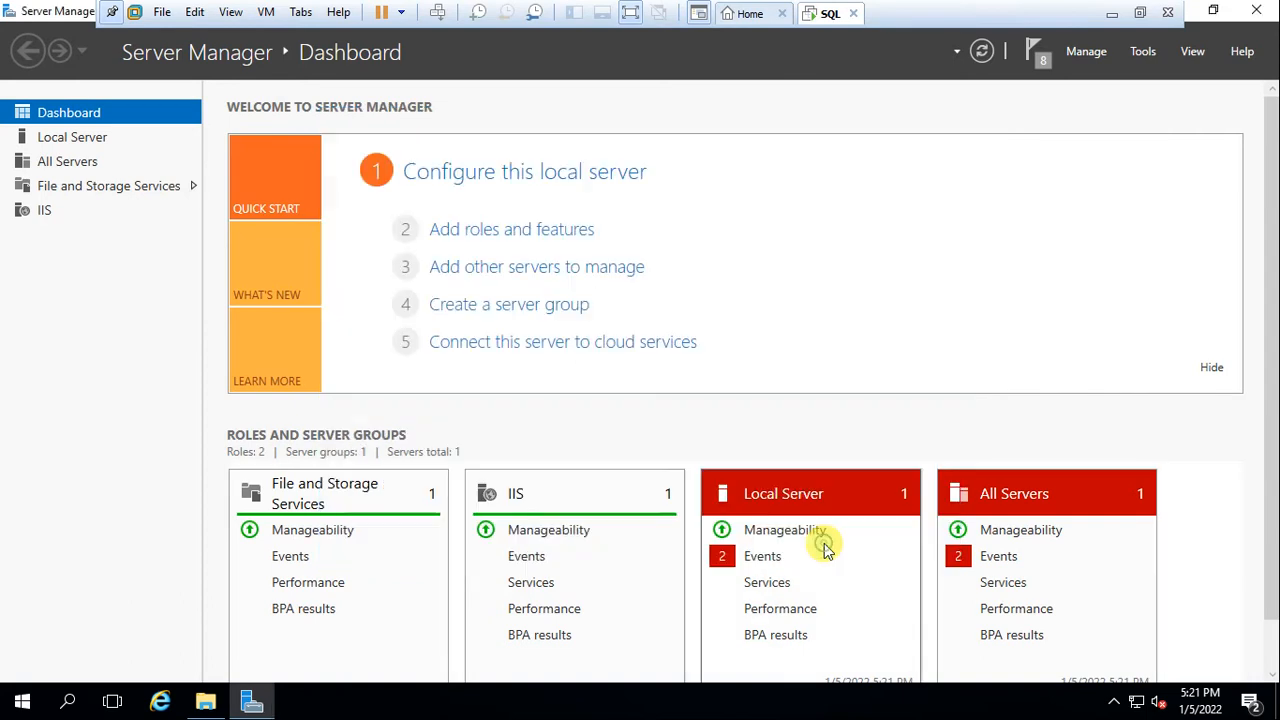
Hide the Kernel-Power critical alert in Local Server events and close Server Manager
left_click(773, 562)
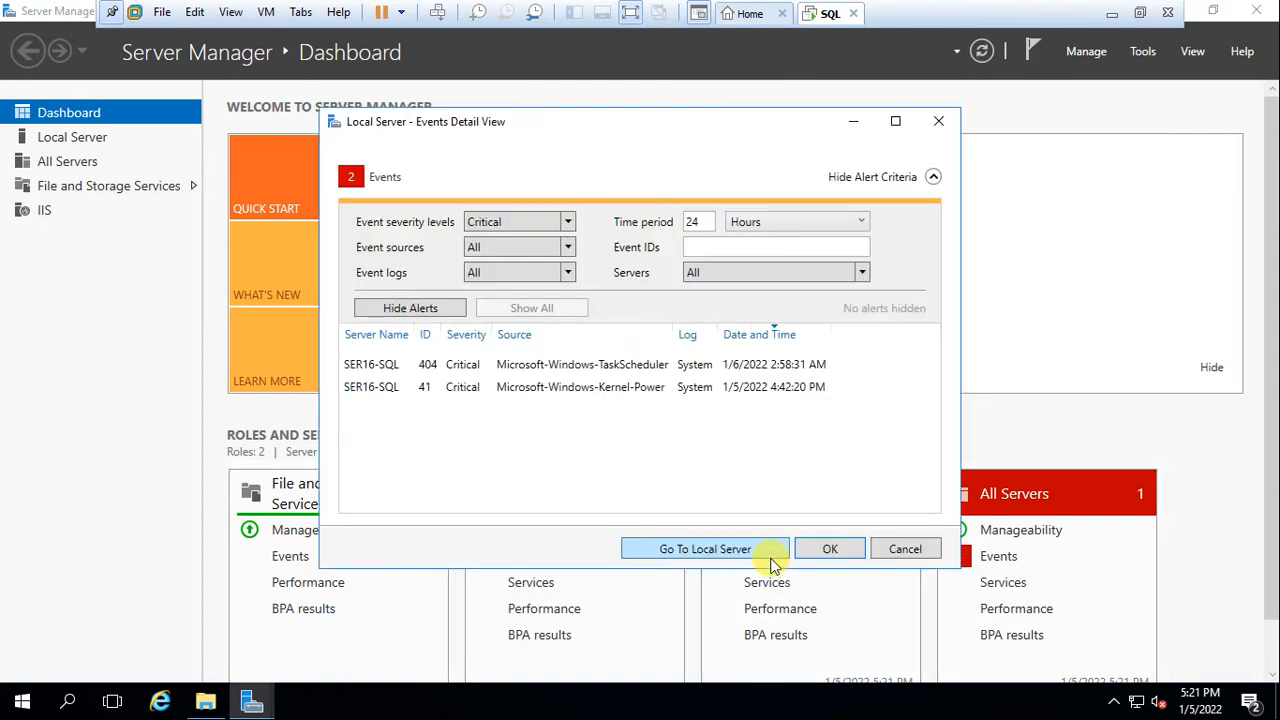
left_click(432, 314)
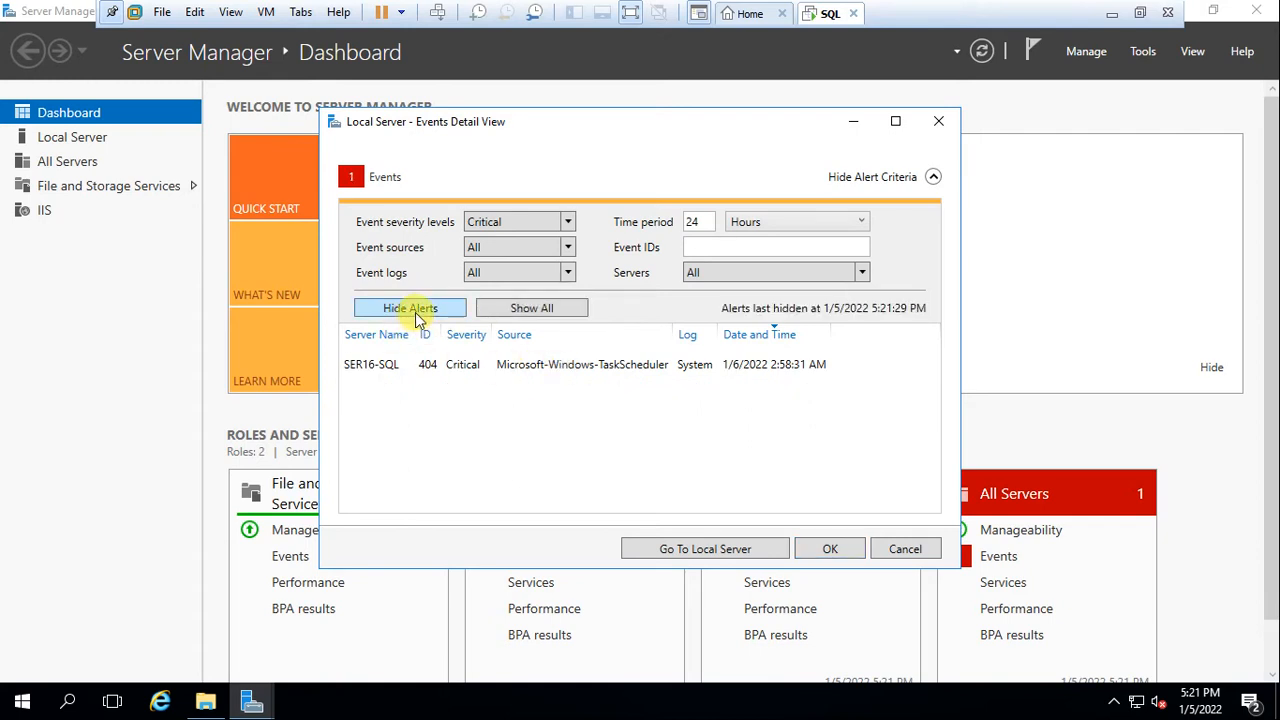
left_click(409, 364)
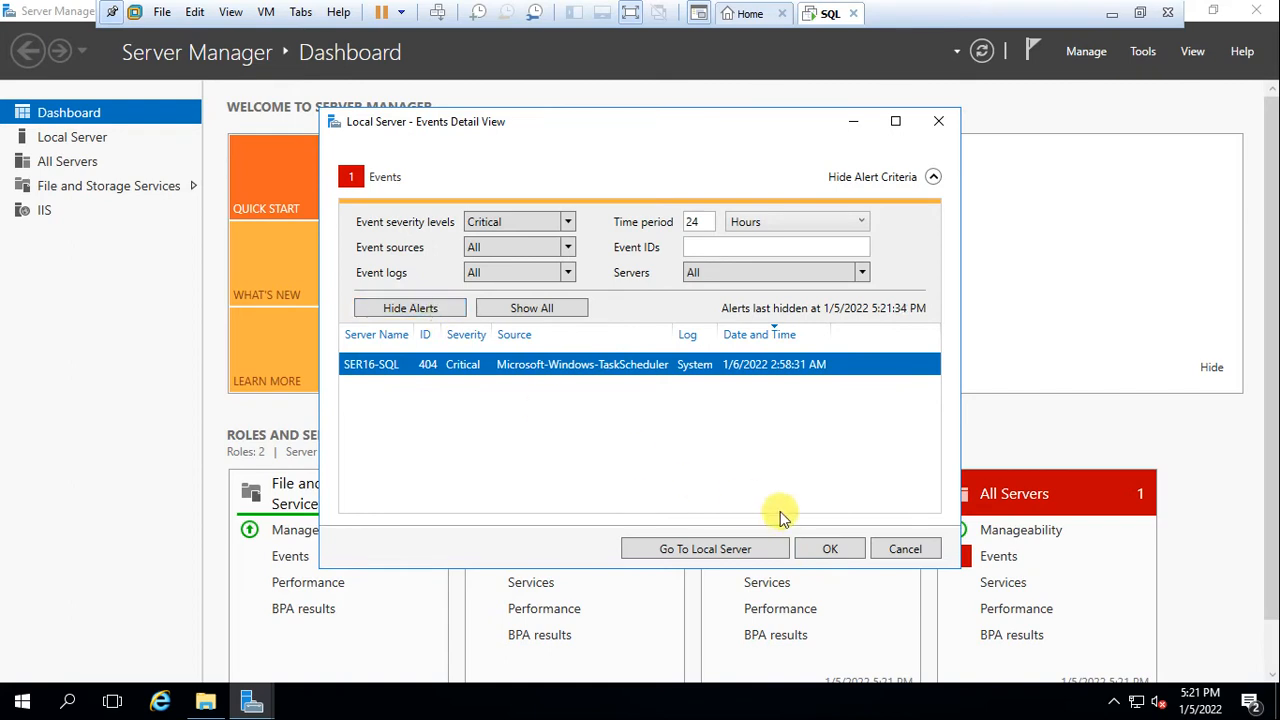
left_click(826, 549)
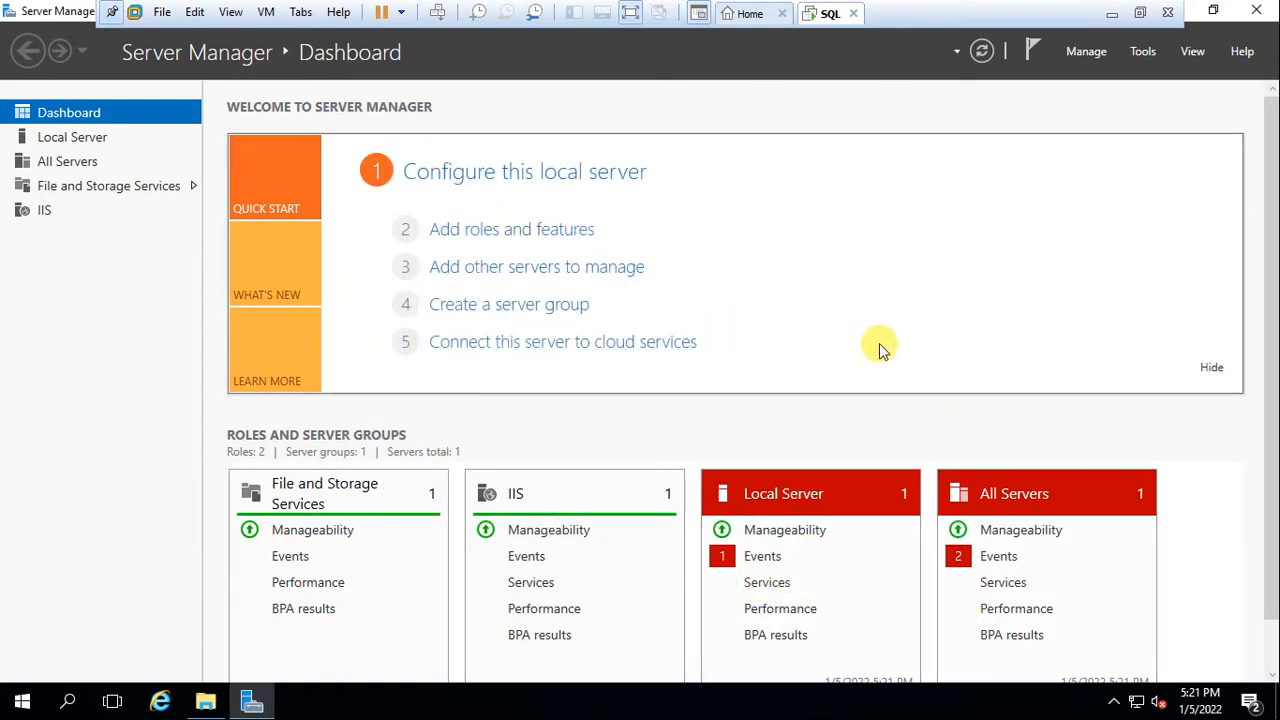
left_click(1256, 10)
Open the ExpressAdv_ENU folder and run SETUP to launch the SQL Server Installation Center
left_click(376, 196)
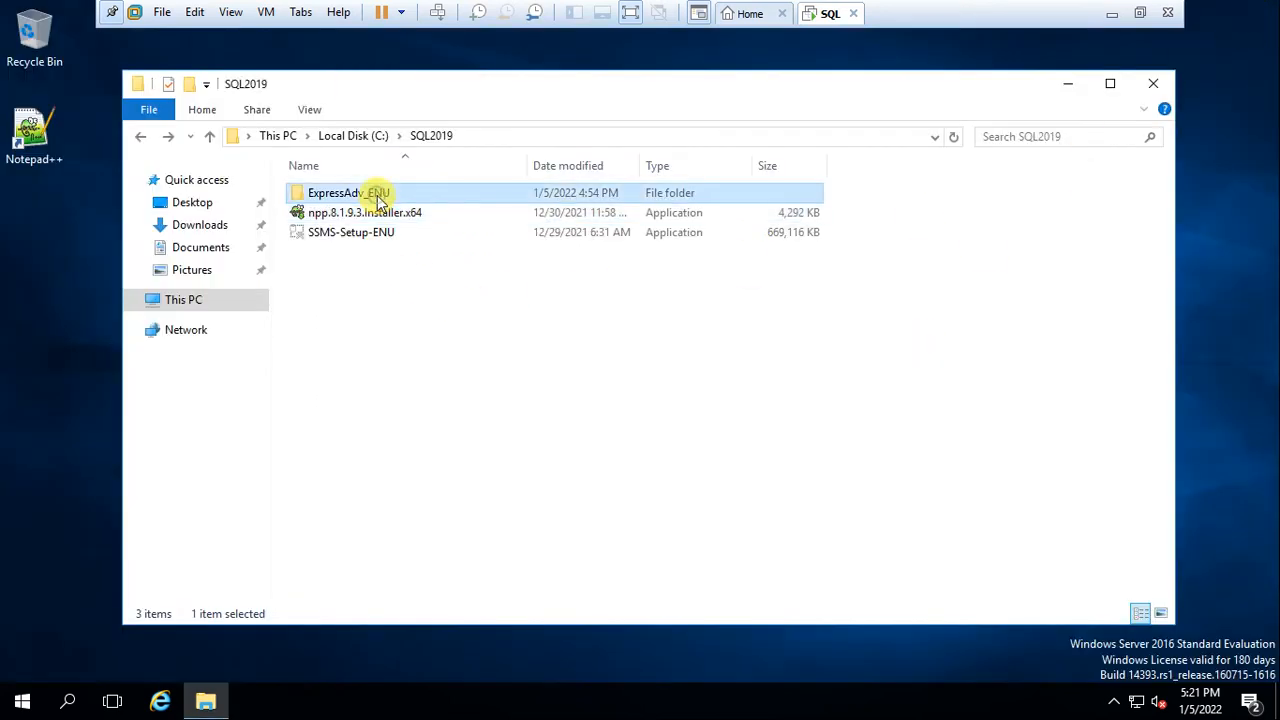
double_click(378, 199)
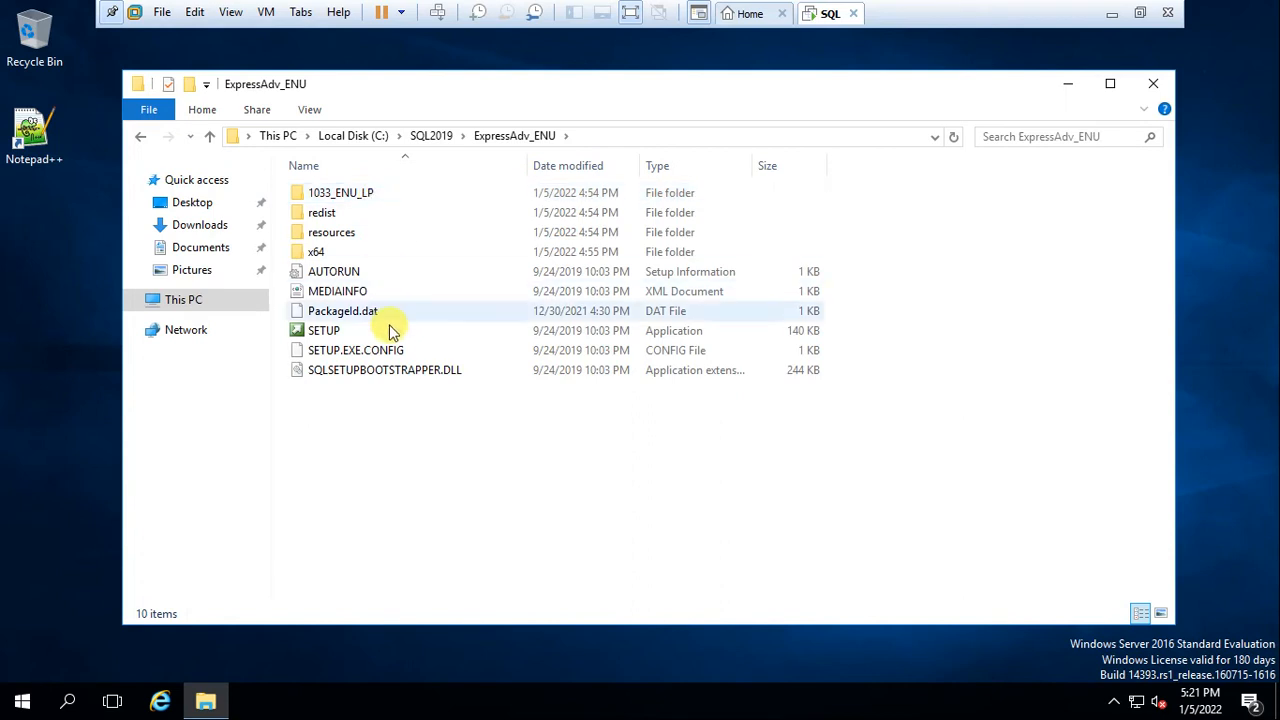
double_click(316, 329)
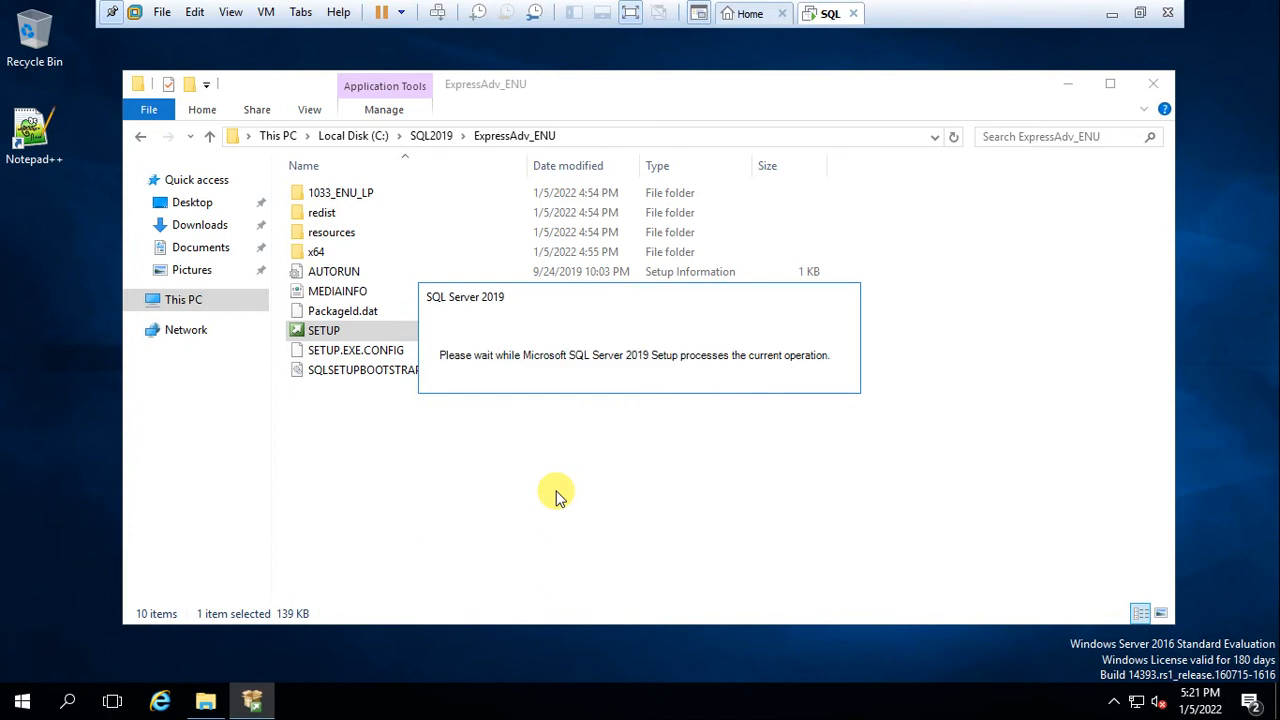
left_click(628, 15)
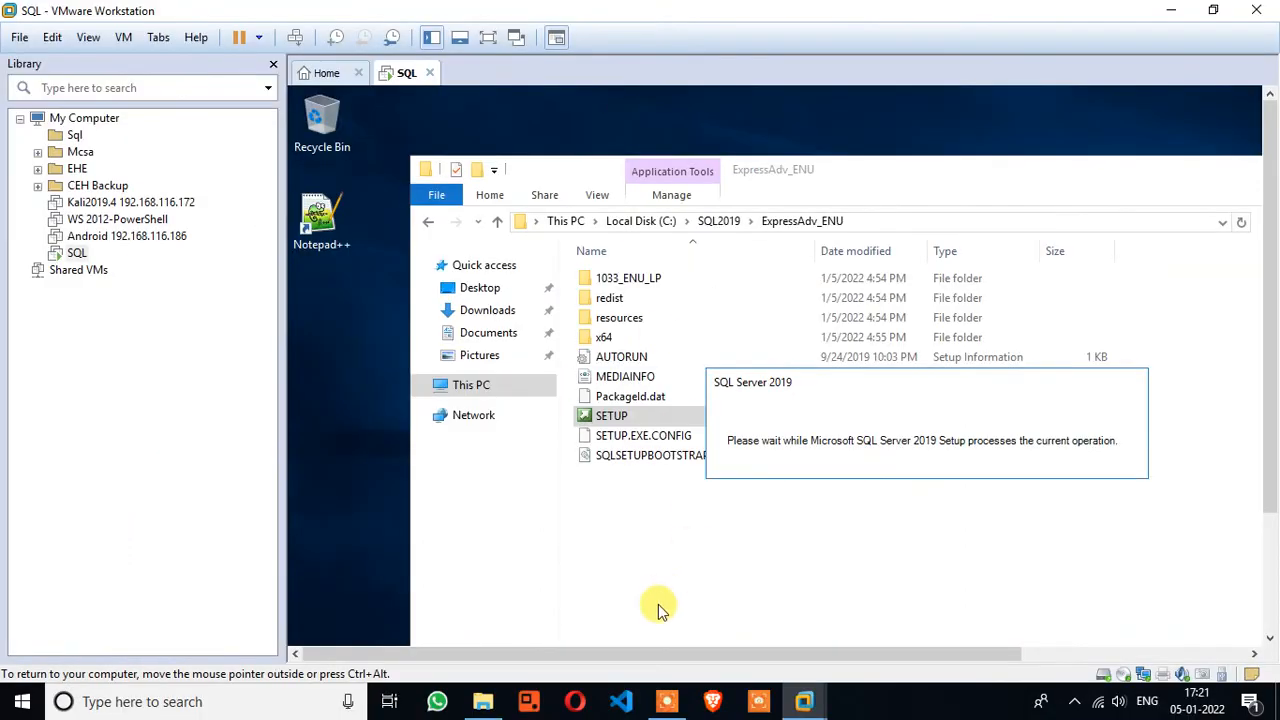
left_click(668, 703)
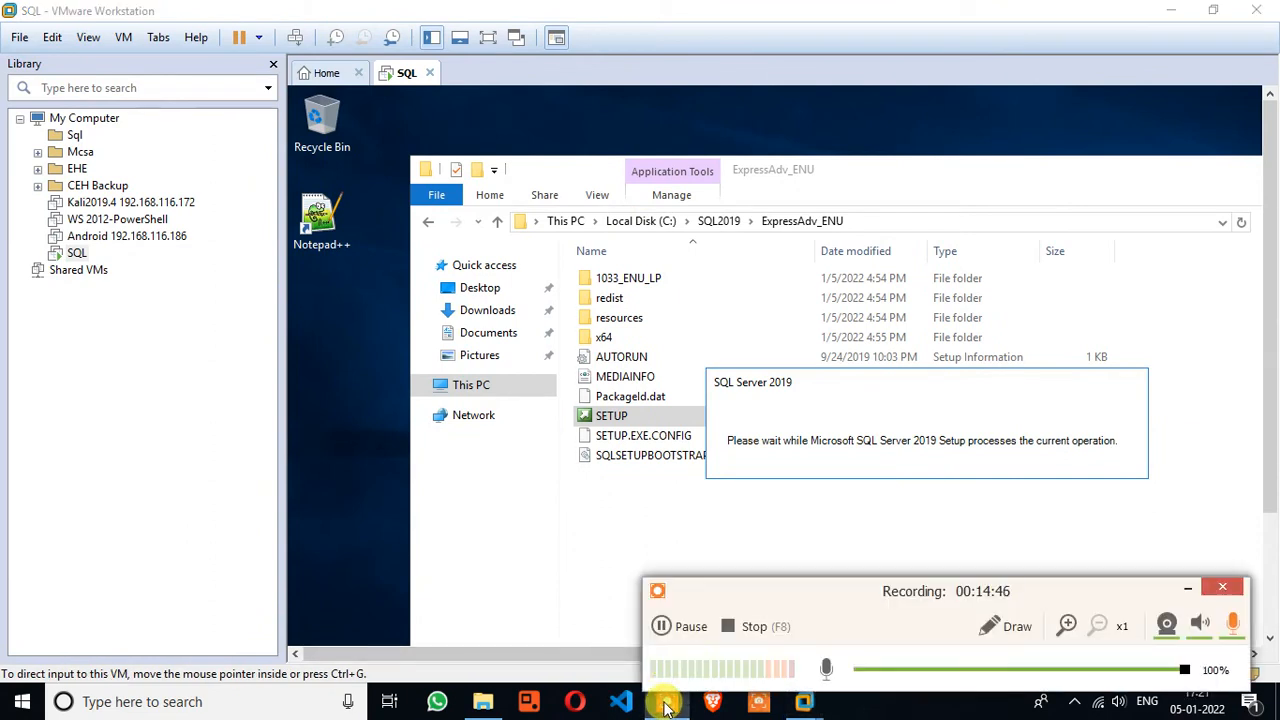
left_click(1187, 589)
In the centred Installation Center, choose 'New SQL Server stand-alone installation or add features'
left_click(488, 38)
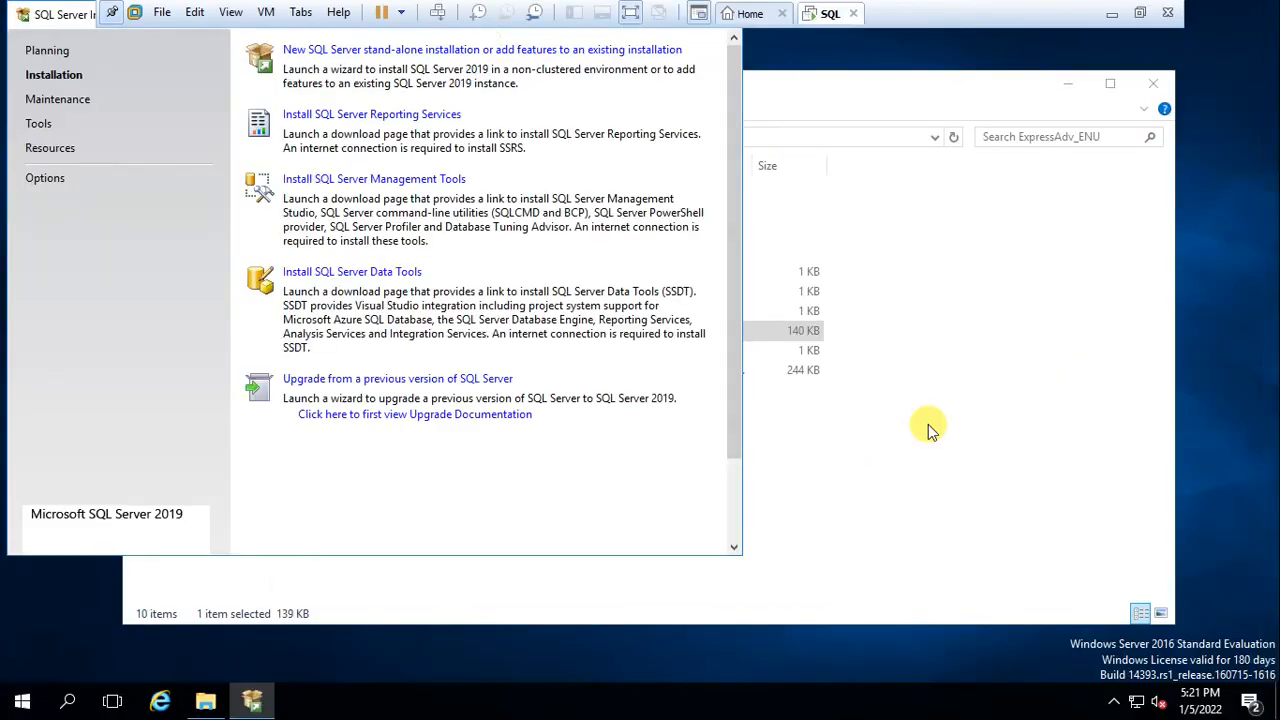
left_click_drag(78, 22, 297, 77)
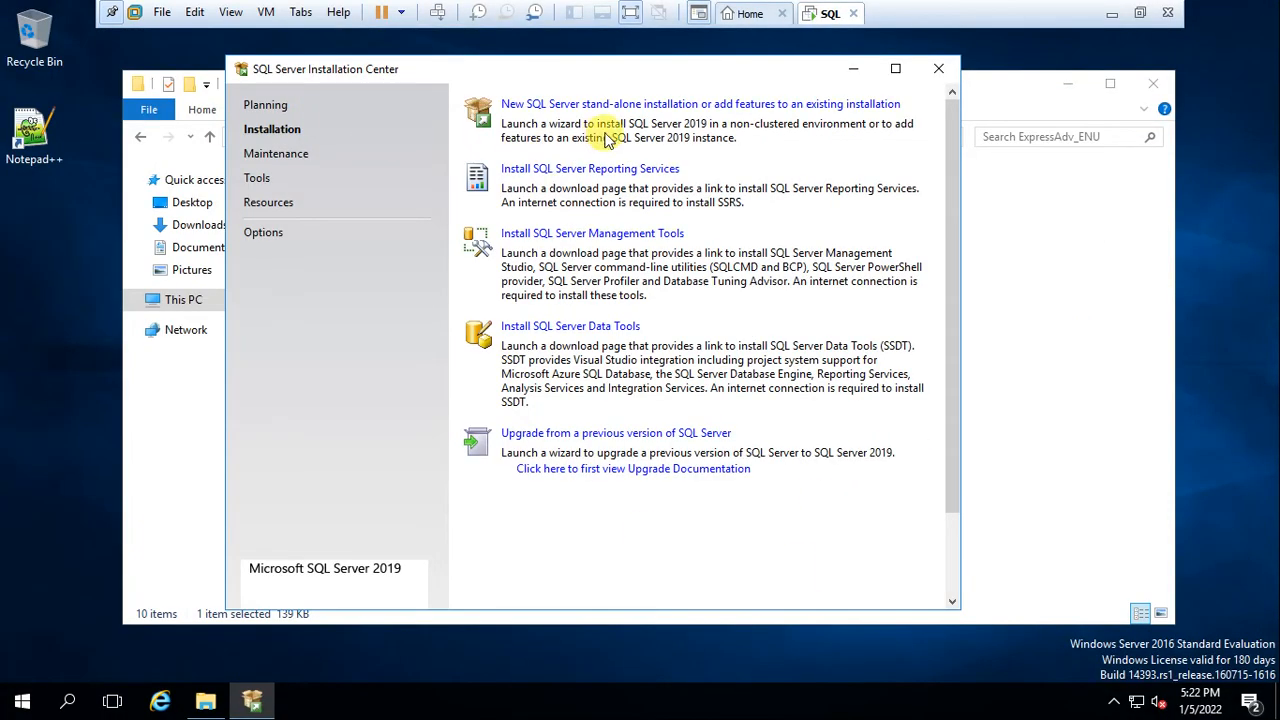
left_click(620, 103)
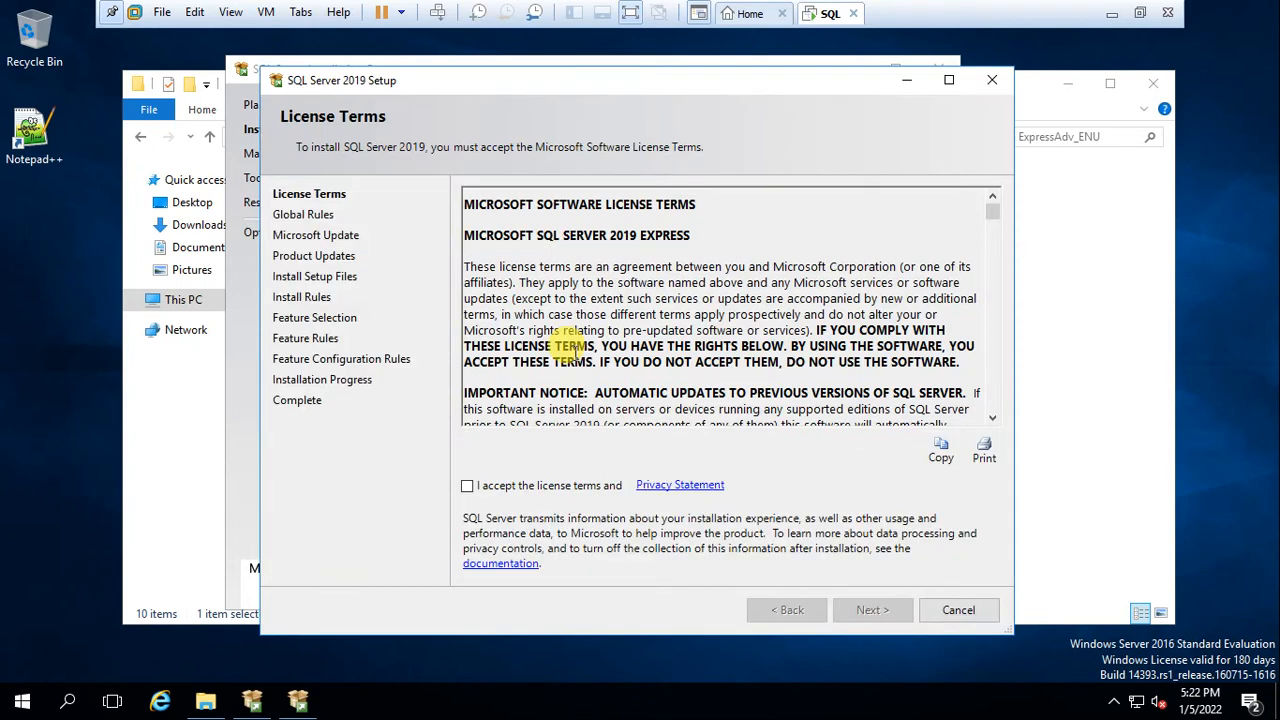
Accept the SQL Server 2019 license terms and continue past Microsoft Update and Product Updates
left_click(466, 488)
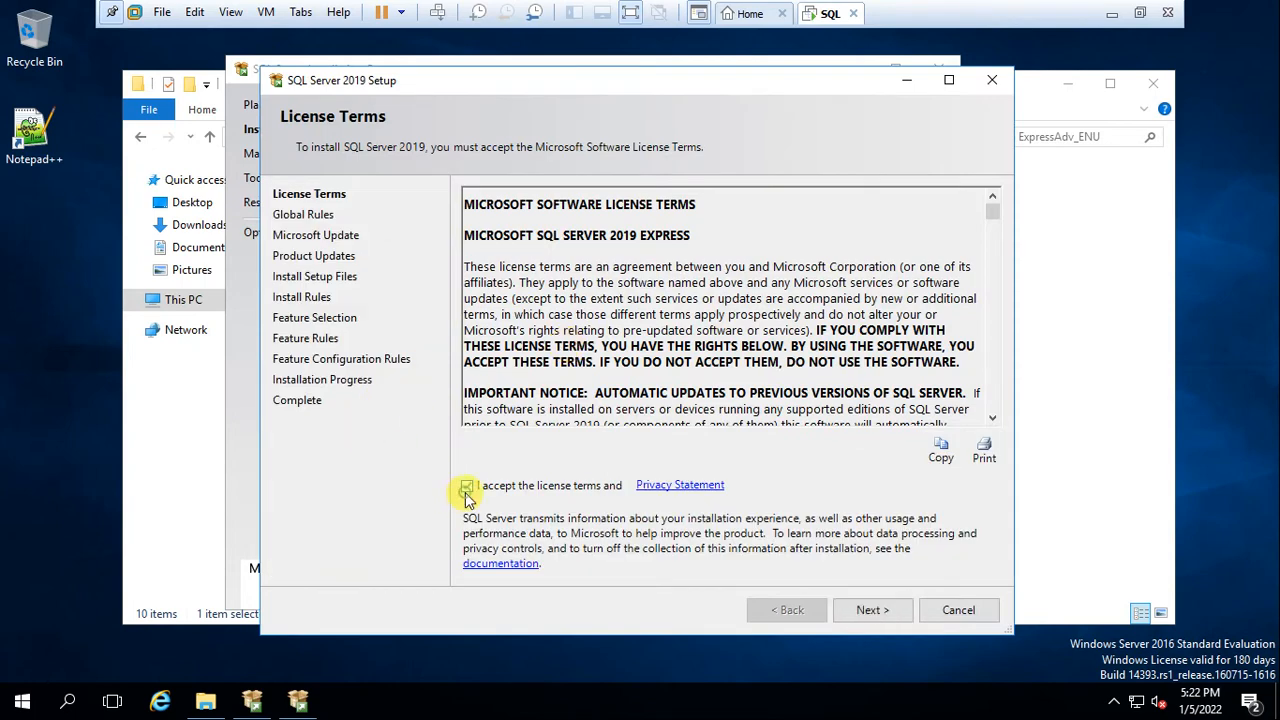
left_click(851, 610)
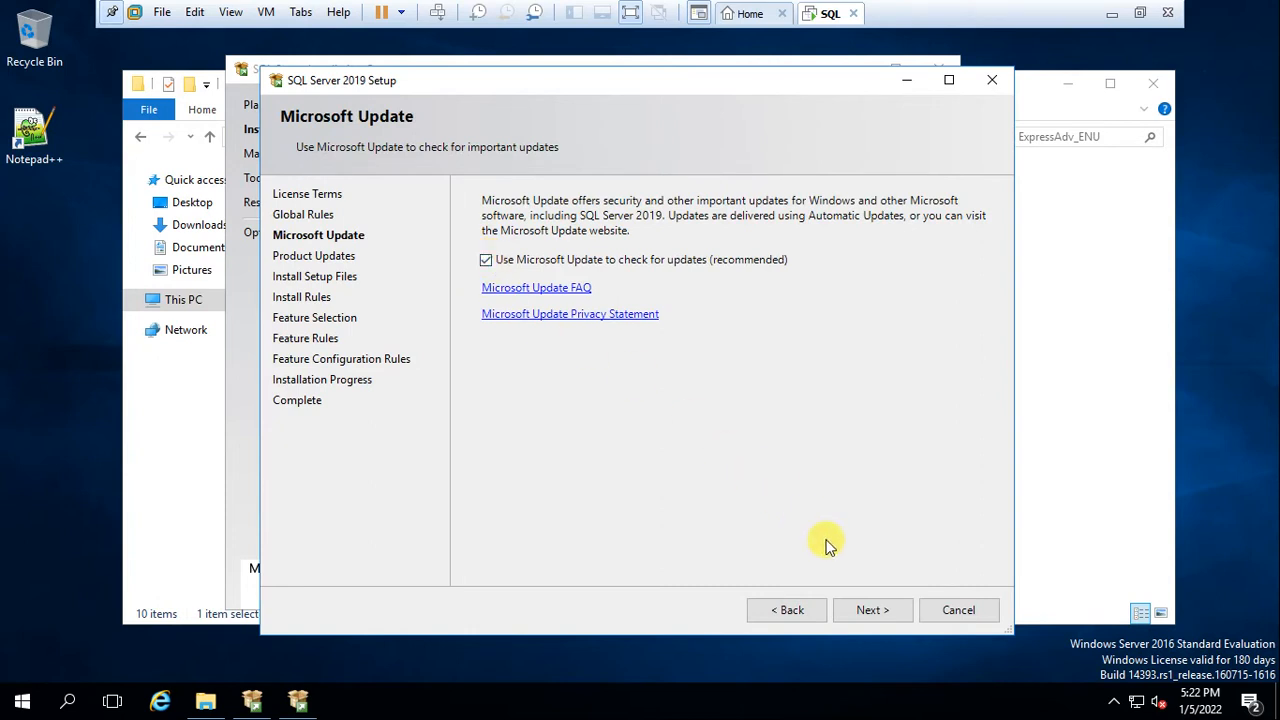
left_click(862, 610)
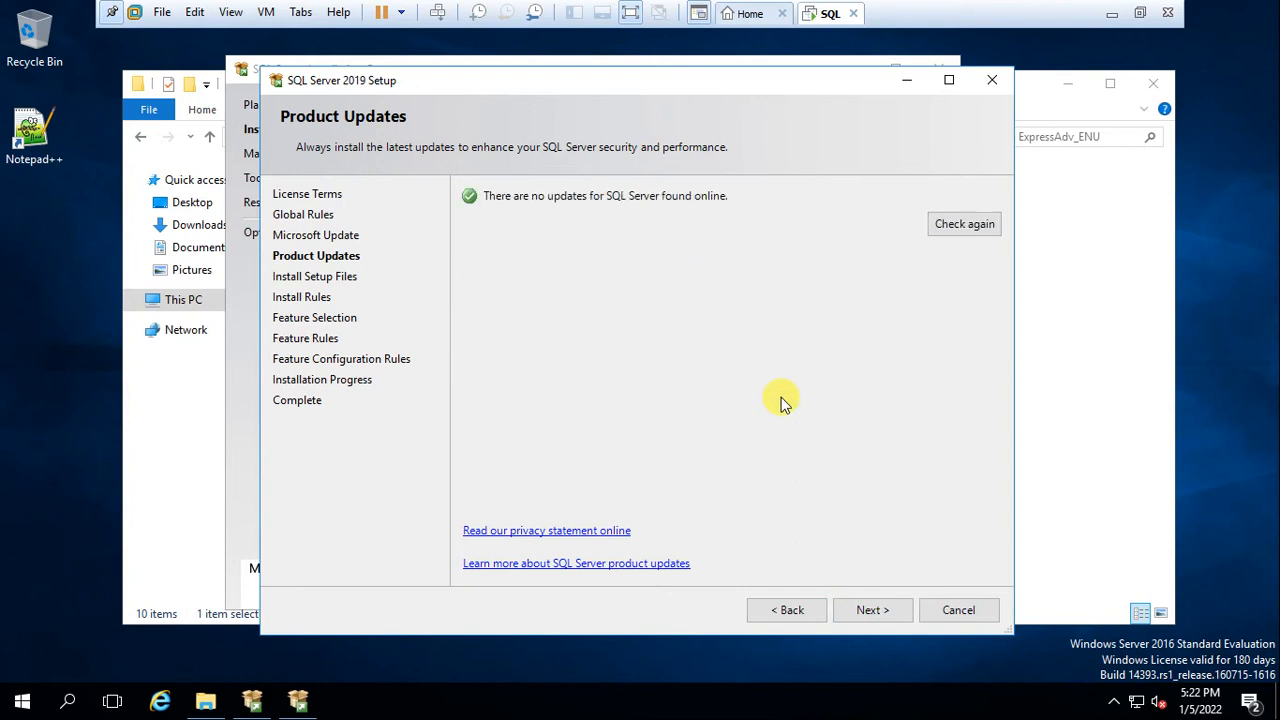
left_click(866, 612)
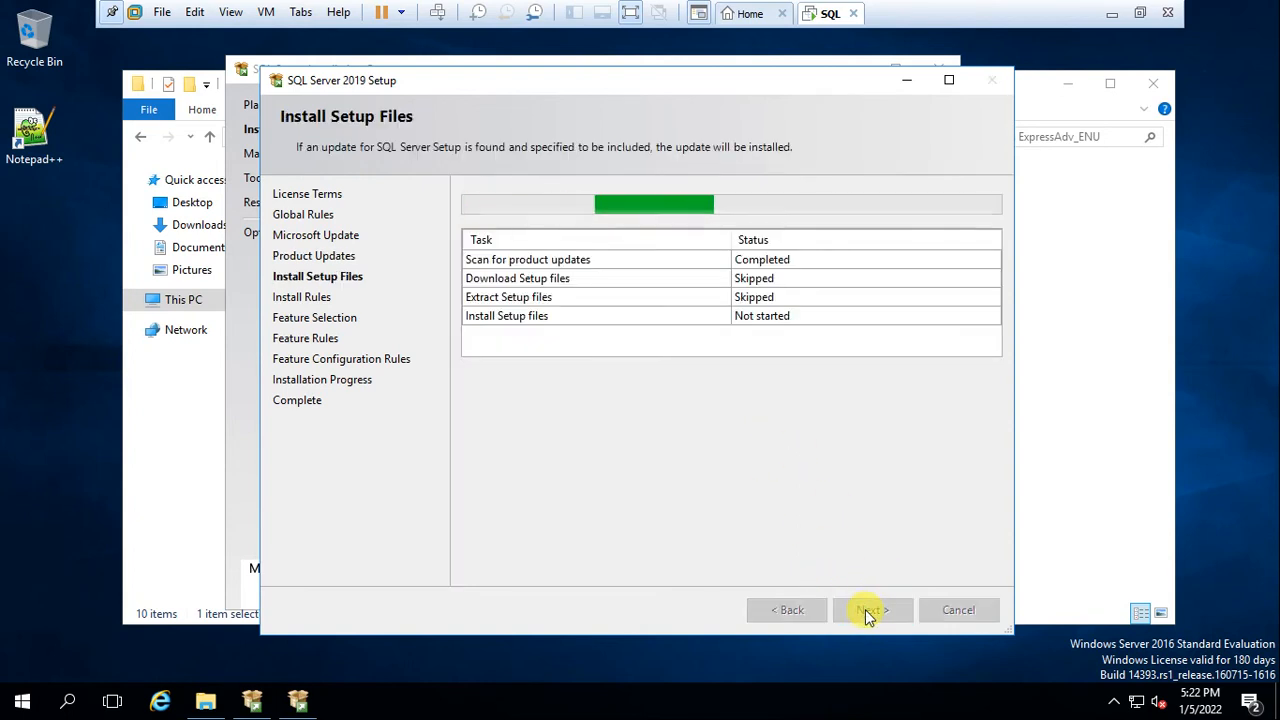
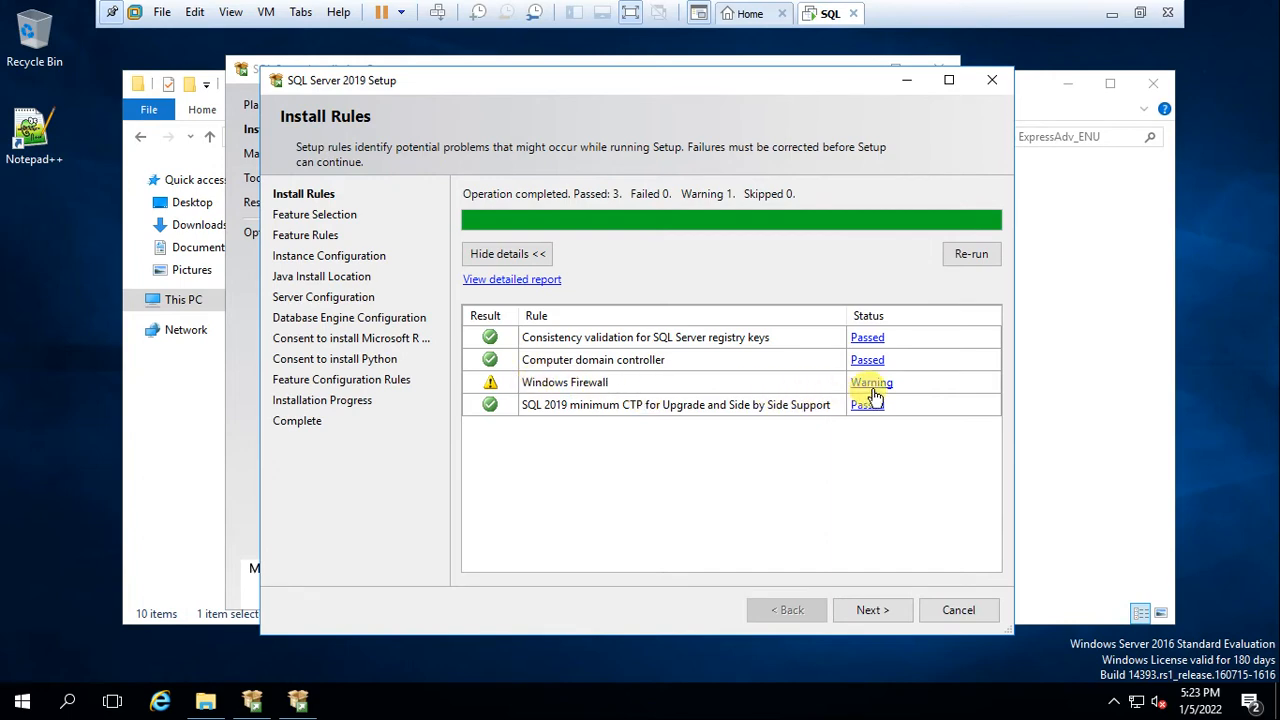
Turn off Windows Firewall for private and public networks via Control Panel, then re-run the install rules
left_click(22, 702)
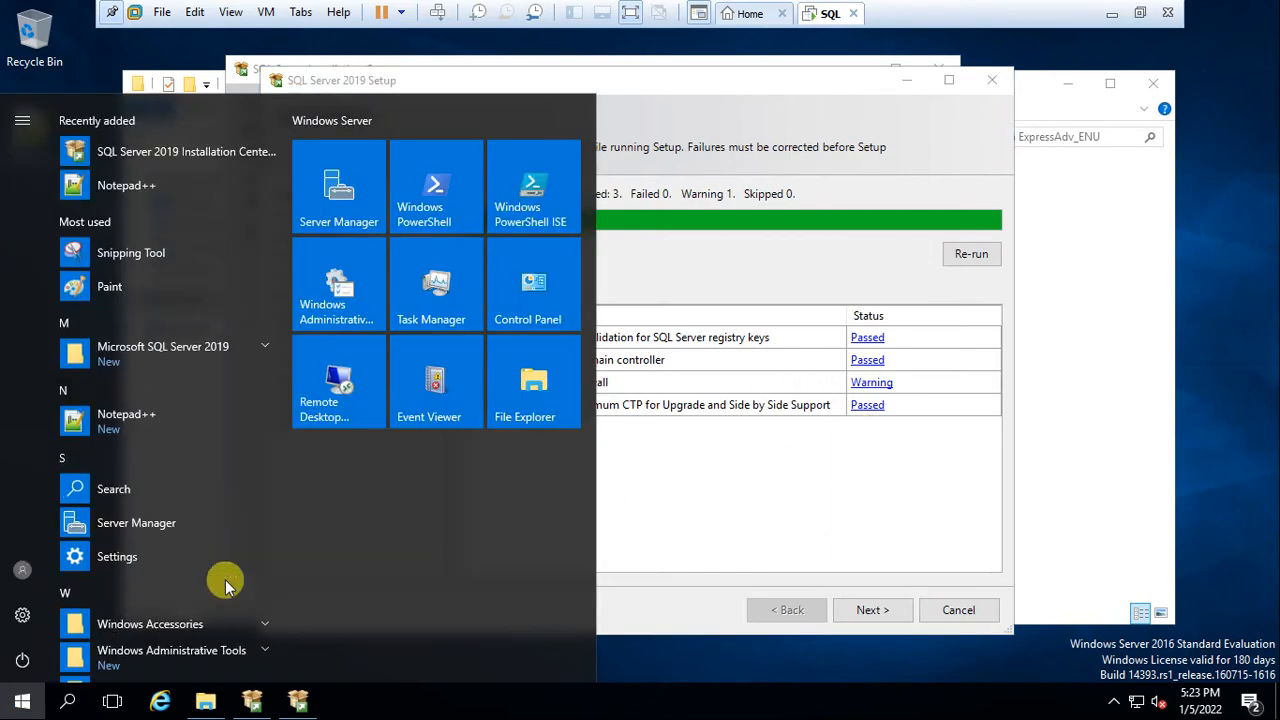
left_click(522, 315)
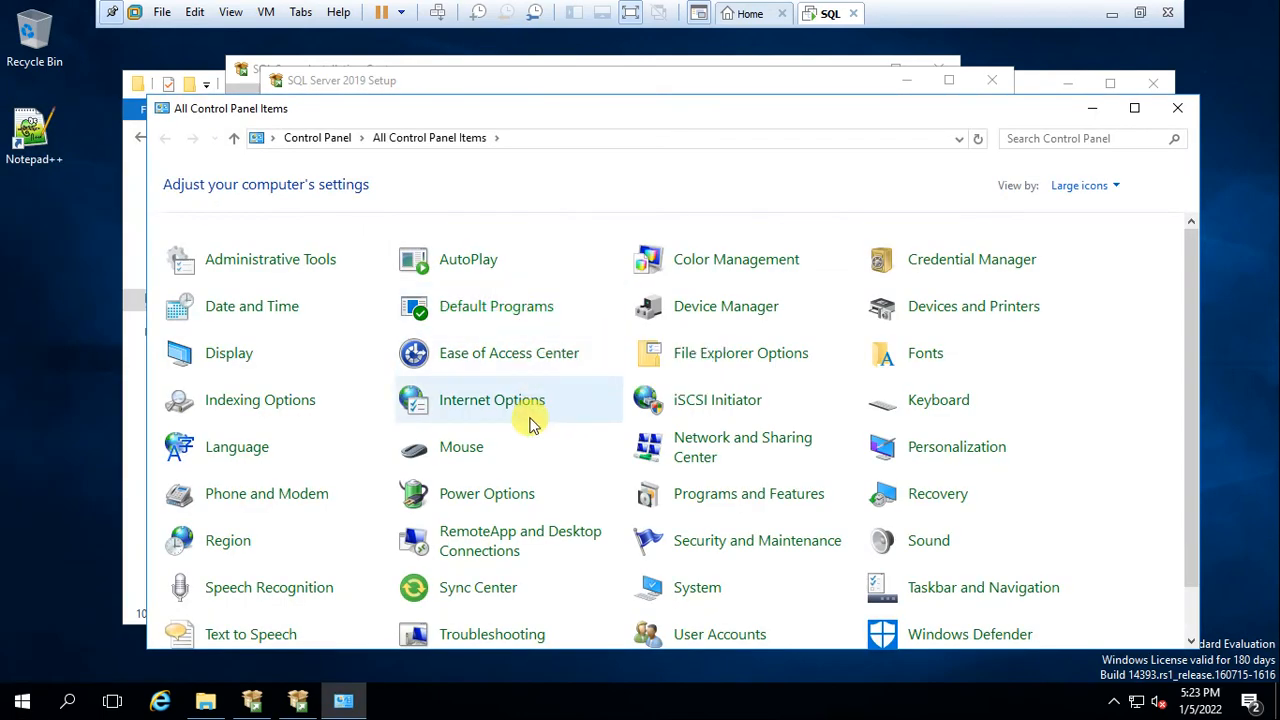
scroll(530, 425, "down", 1)
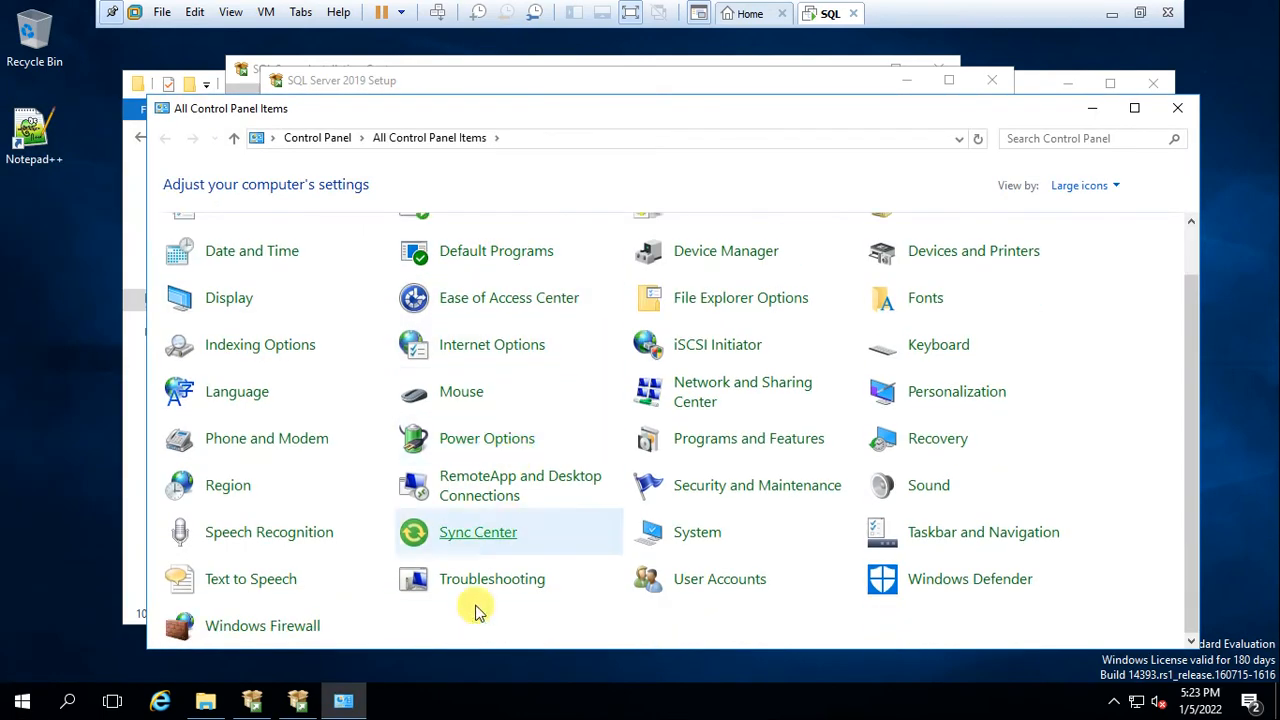
left_click(300, 632)
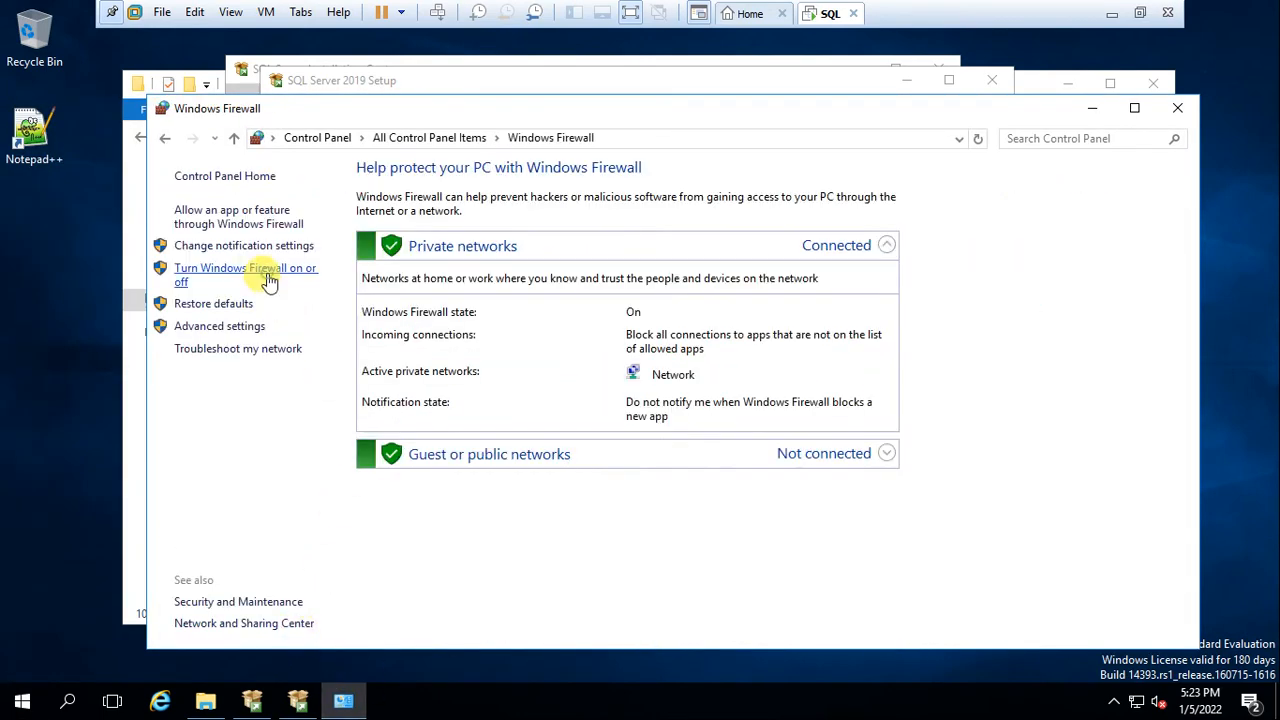
left_click(267, 279)
left_click(459, 313)
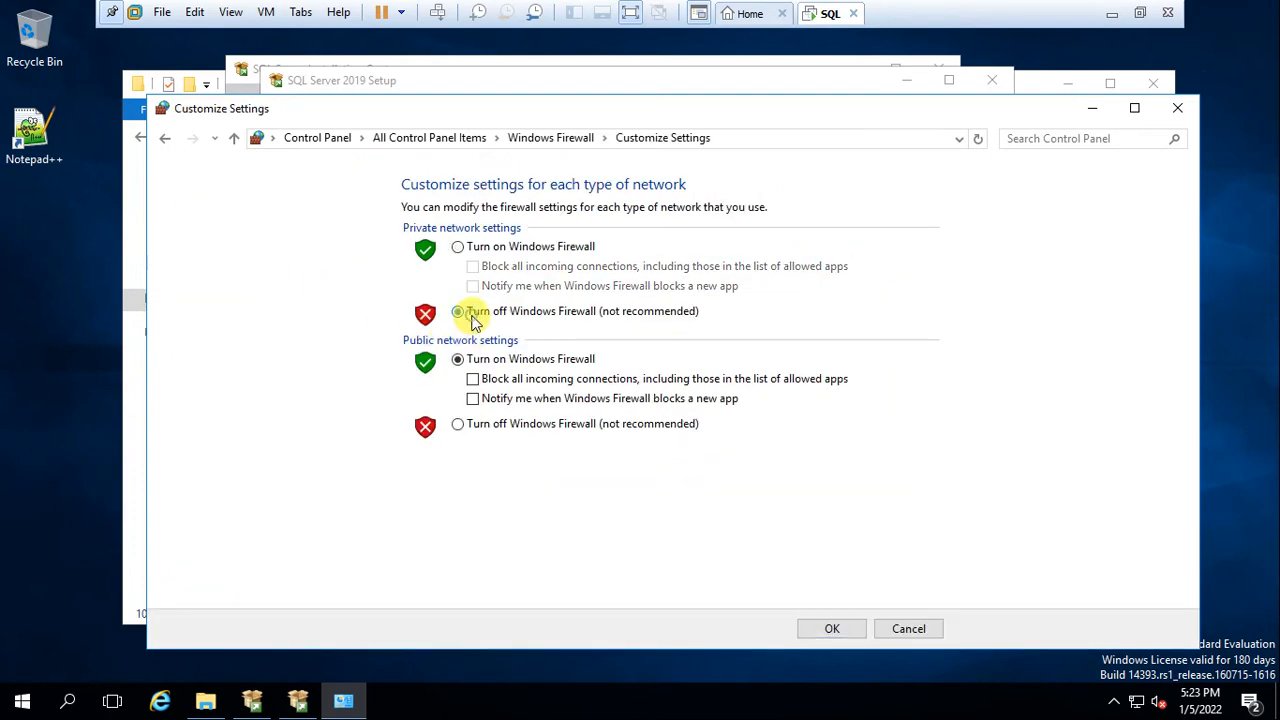
left_click(459, 426)
left_click(822, 628)
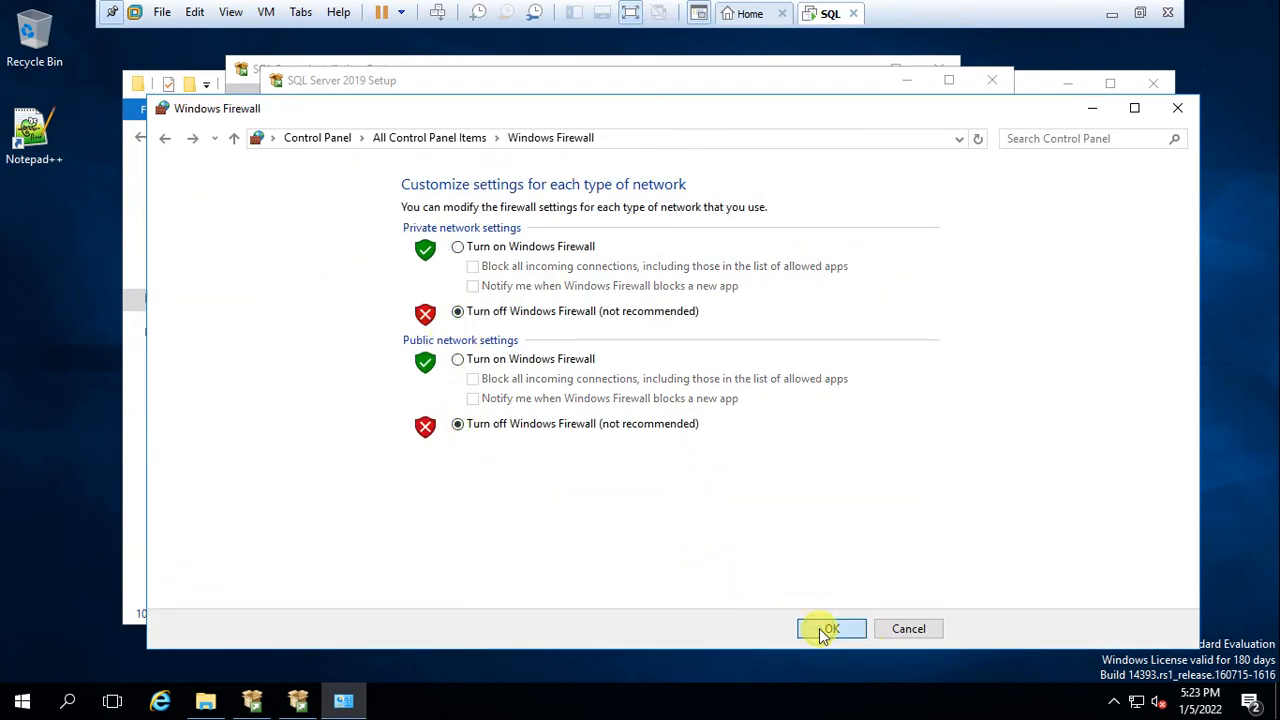
left_click(1176, 110)
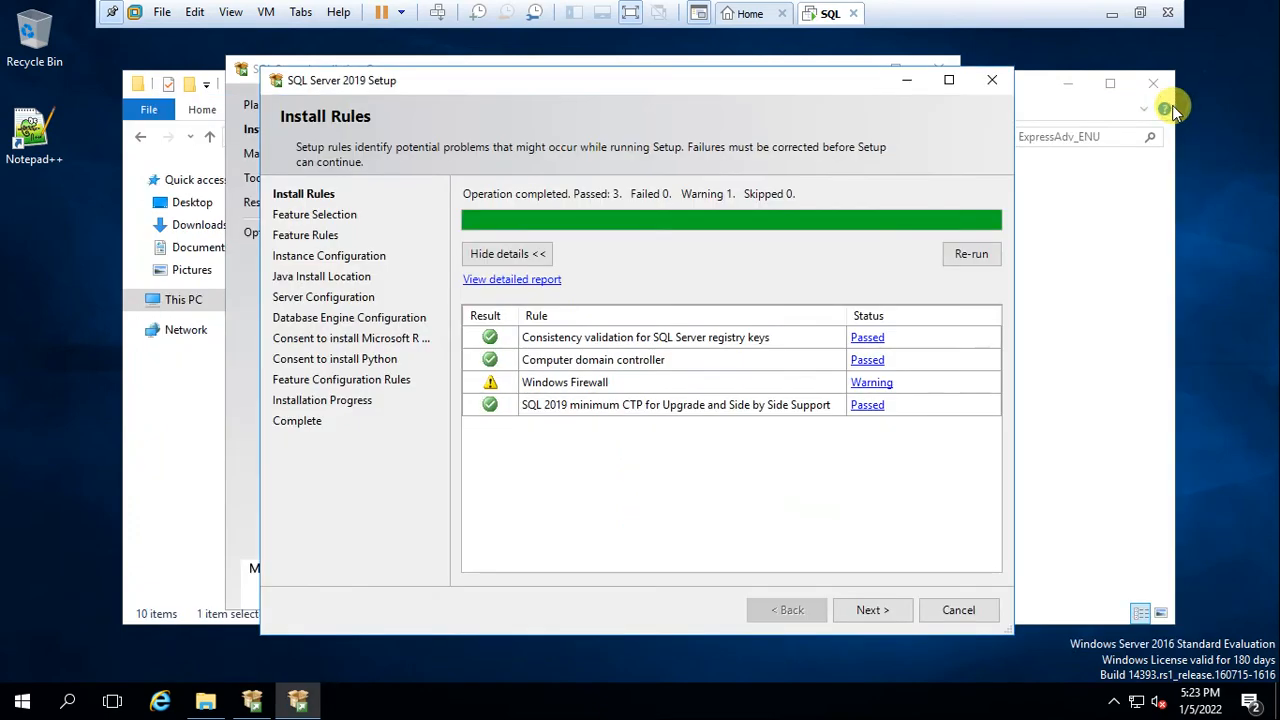
left_click(980, 253)
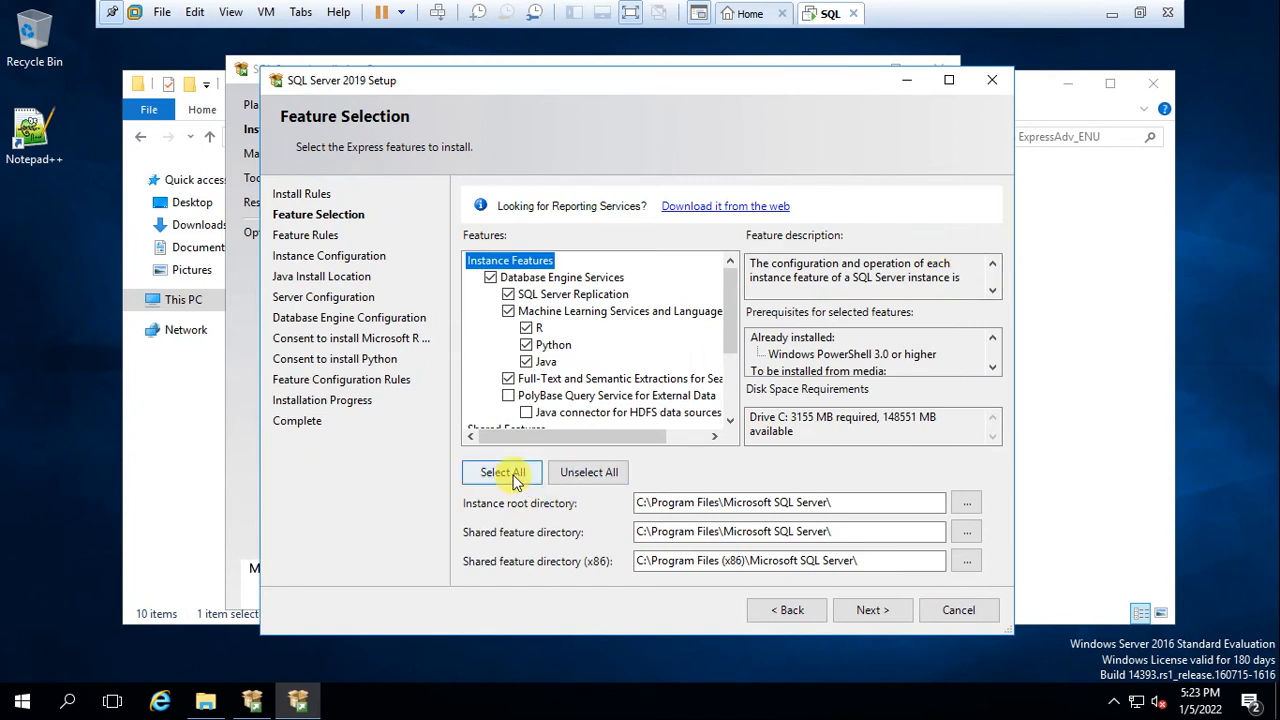
Select all features, then keep the SQLExpress instance, standalone PolyBase, Open JRE and default service accounts
left_click(505, 474)
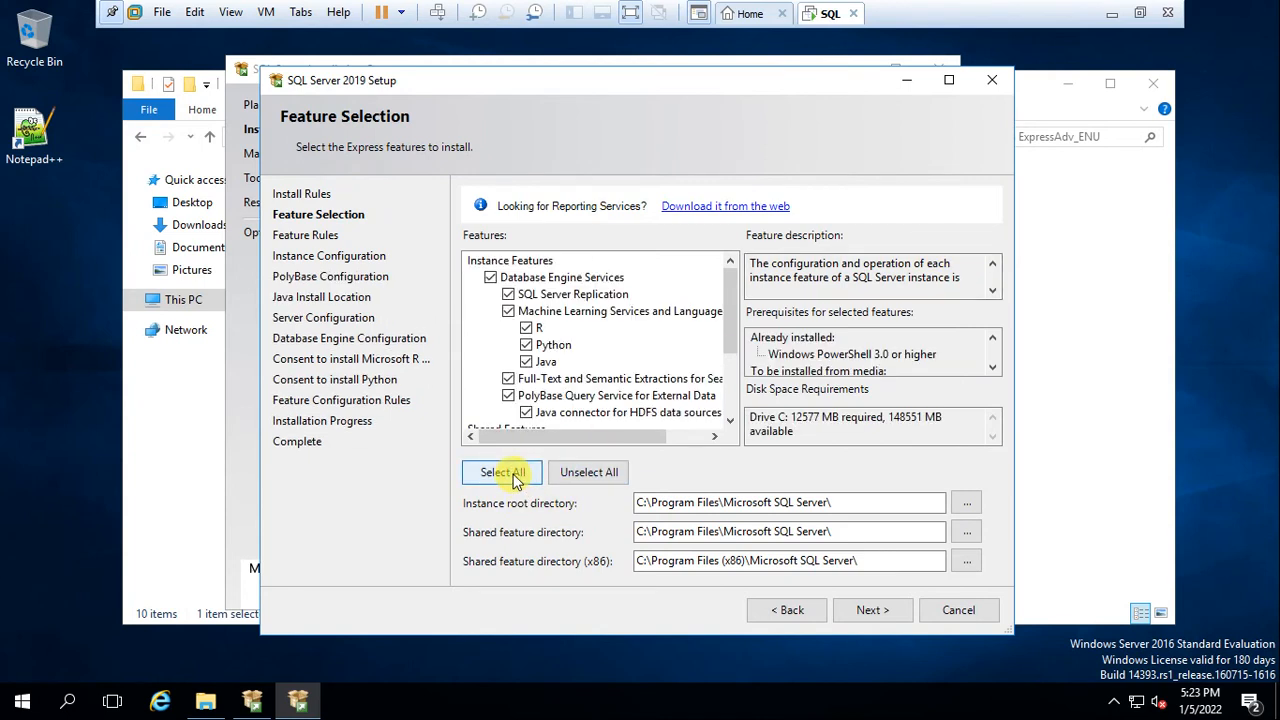
left_click(508, 476)
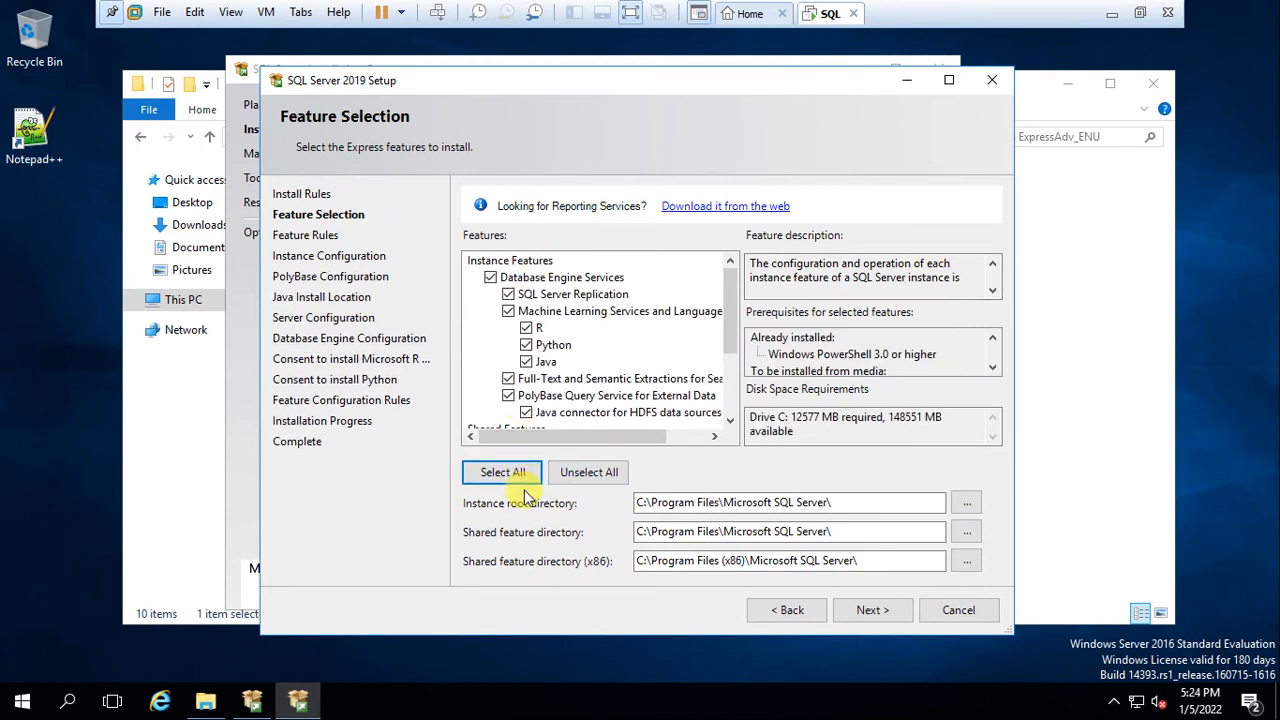
left_click(878, 611)
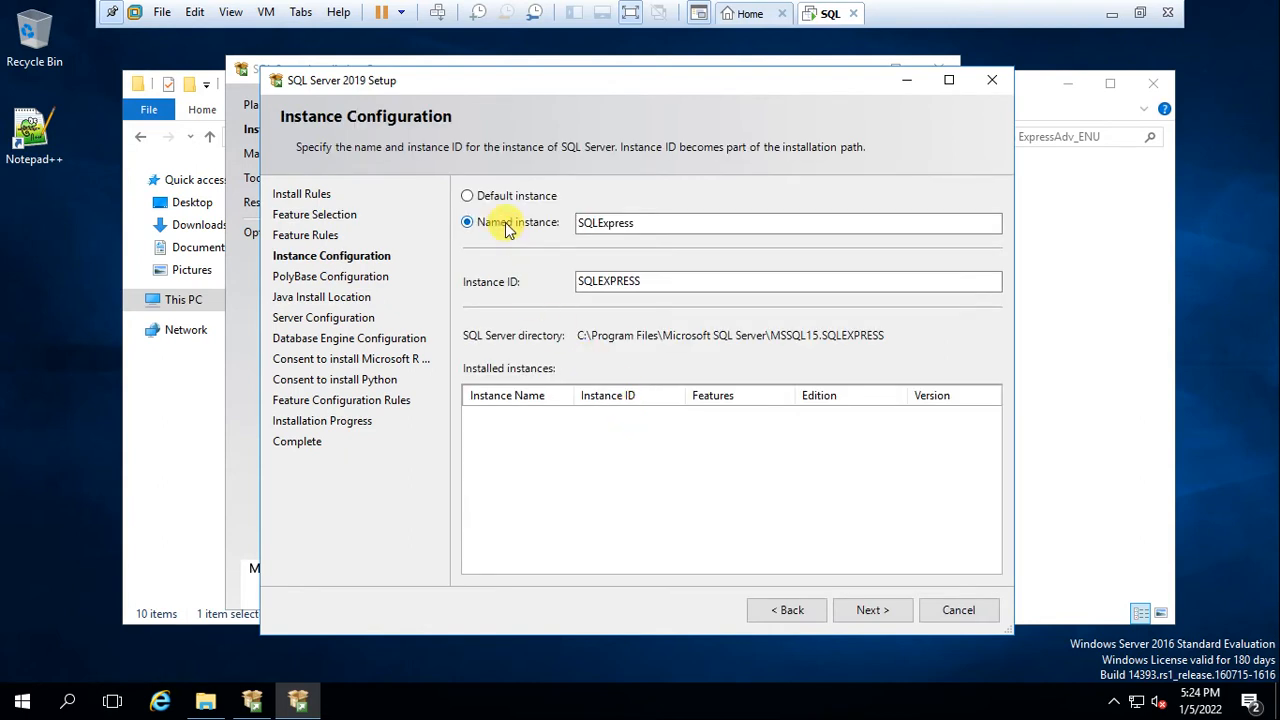
left_click(868, 611)
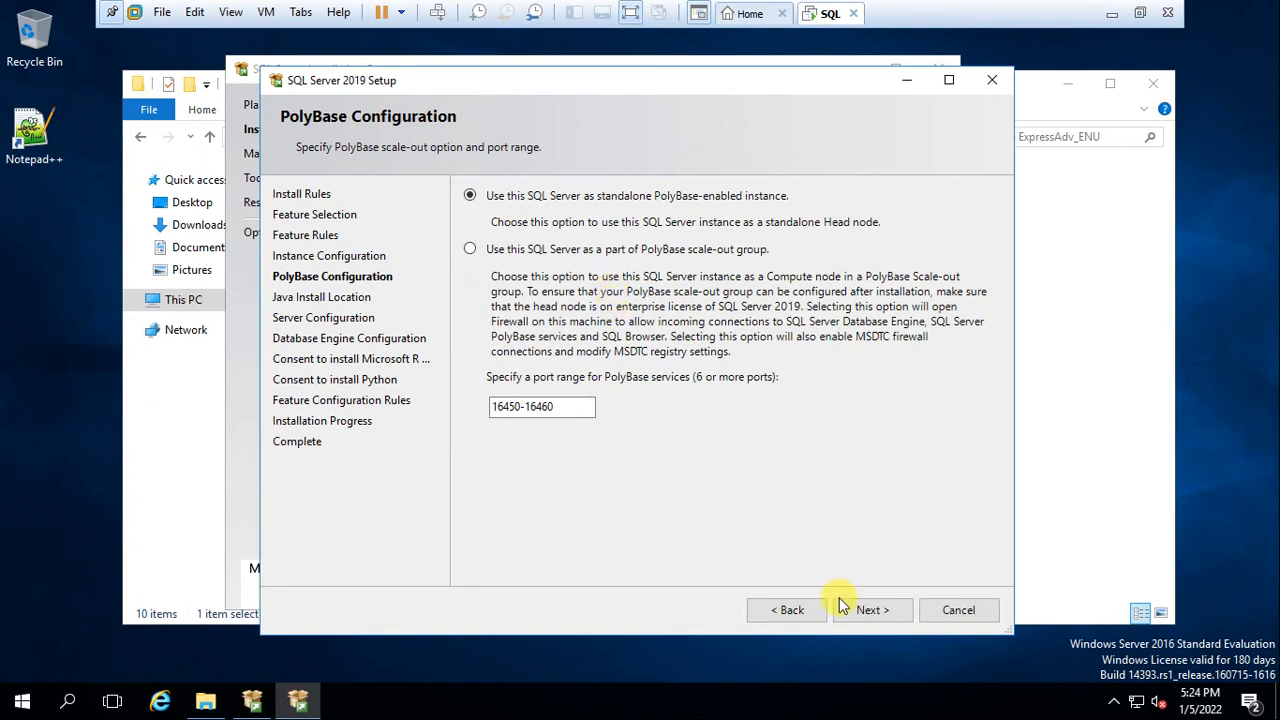
left_click(874, 614)
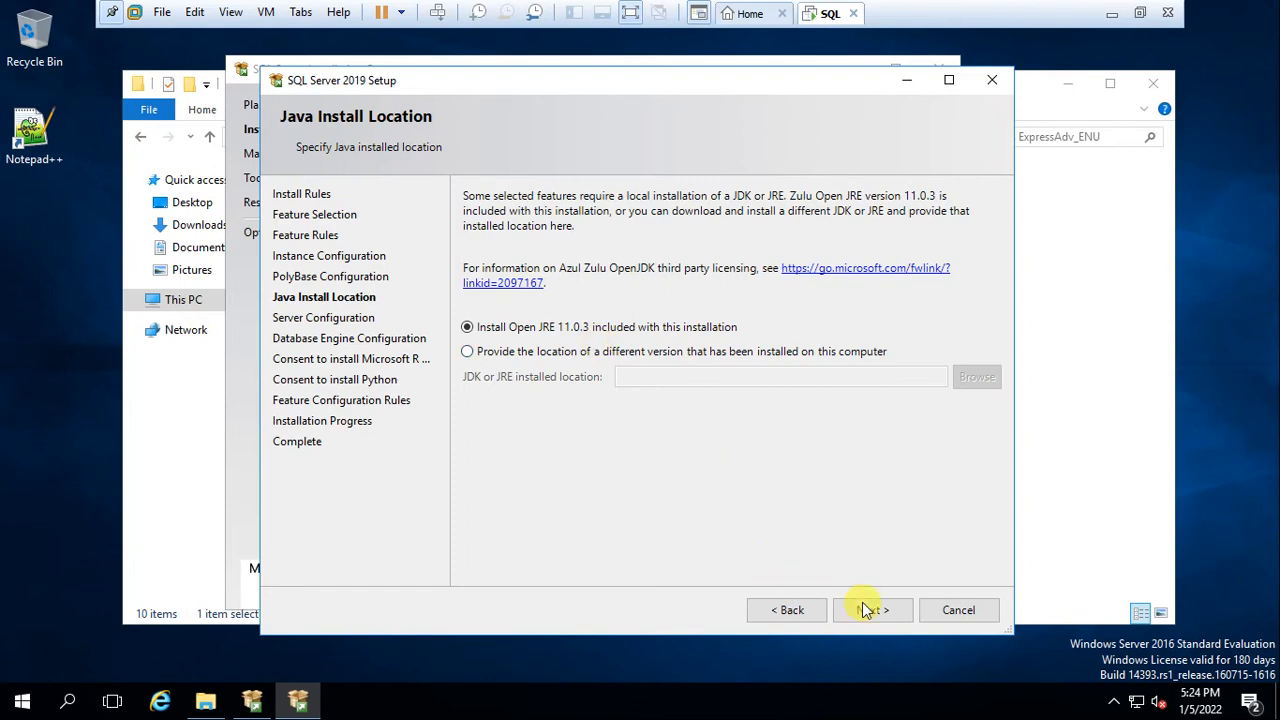
left_click(869, 612)
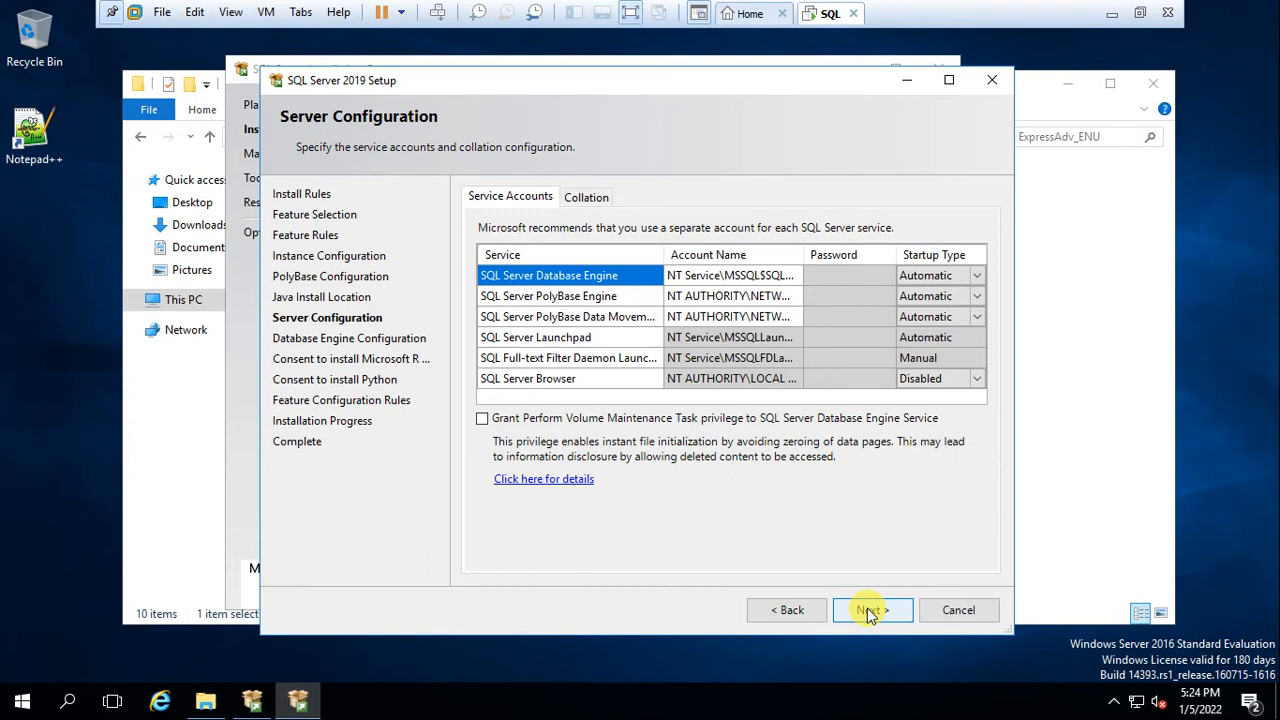
left_click(869, 611)
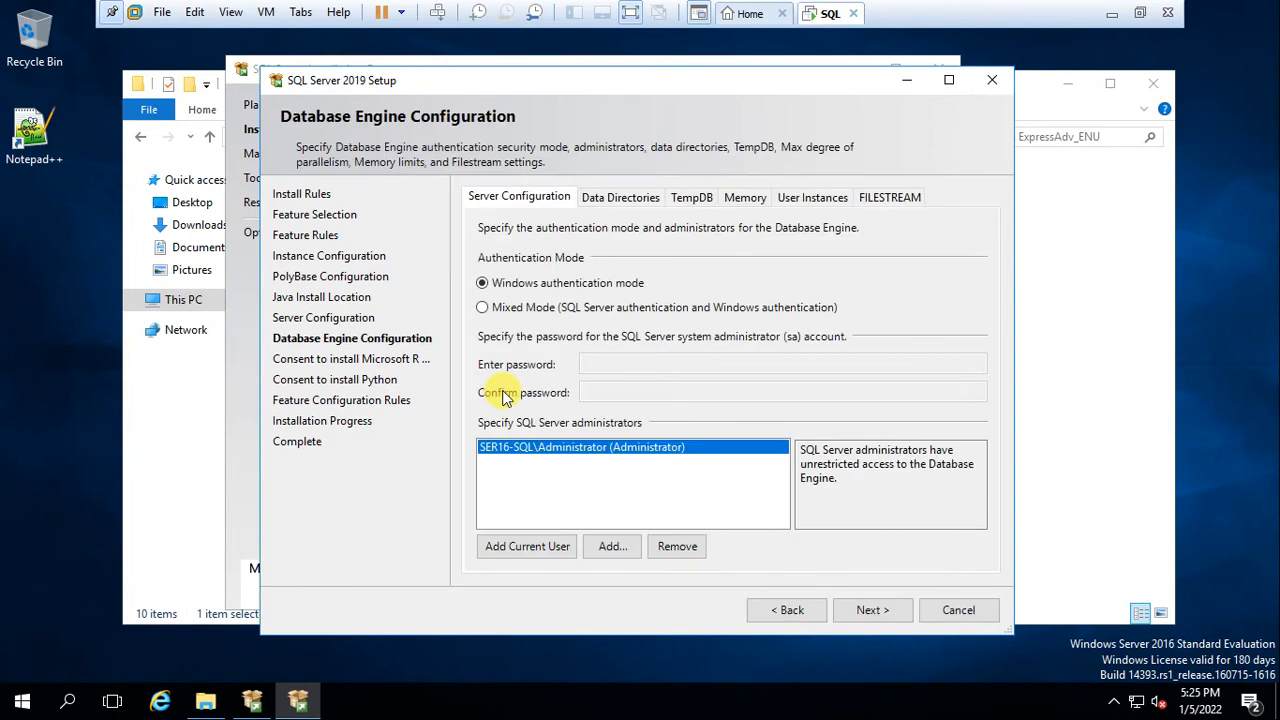
Choose Mixed Mode authentication, enter and confirm the sa password, and continue
left_click(498, 308)
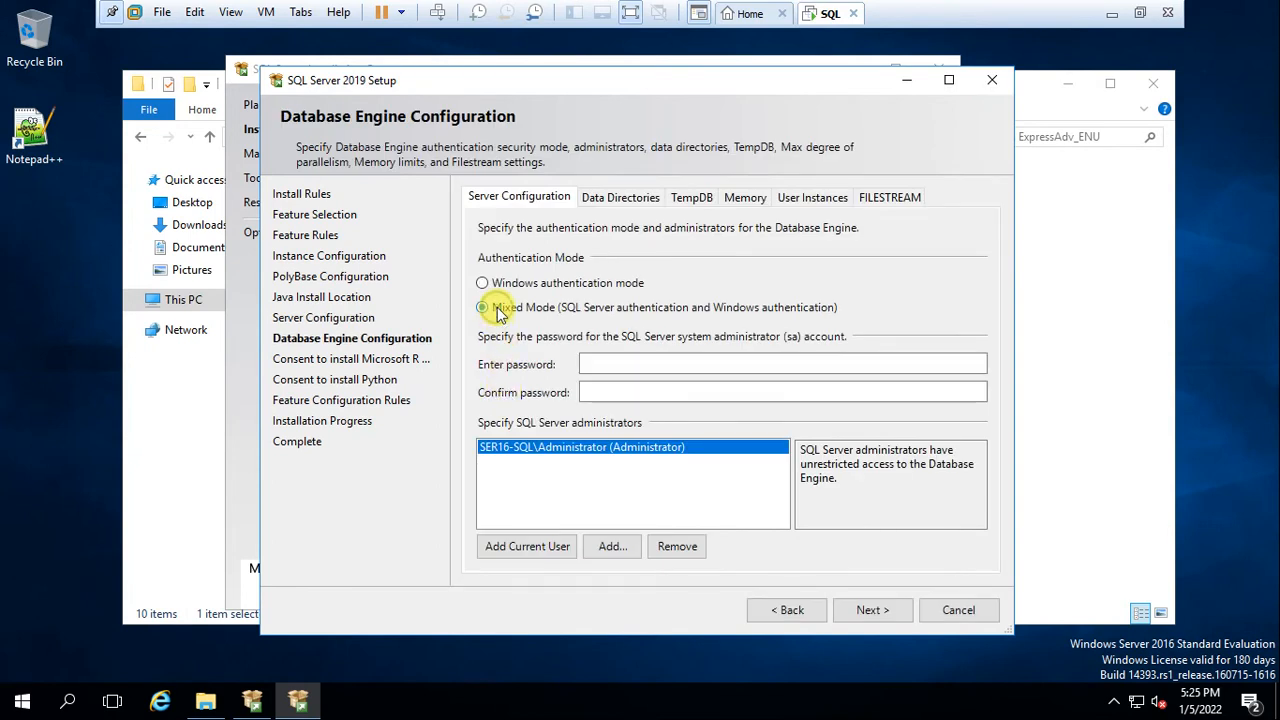
left_click(604, 366)
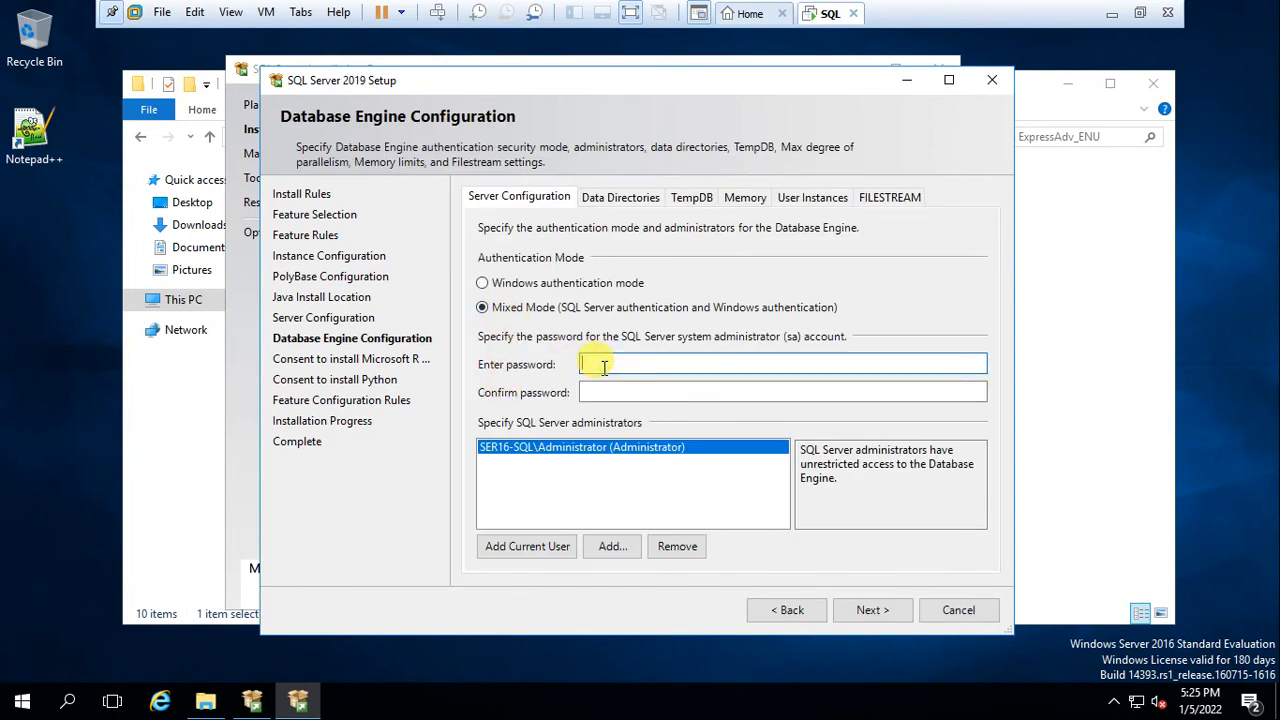
right_click(53, 300)
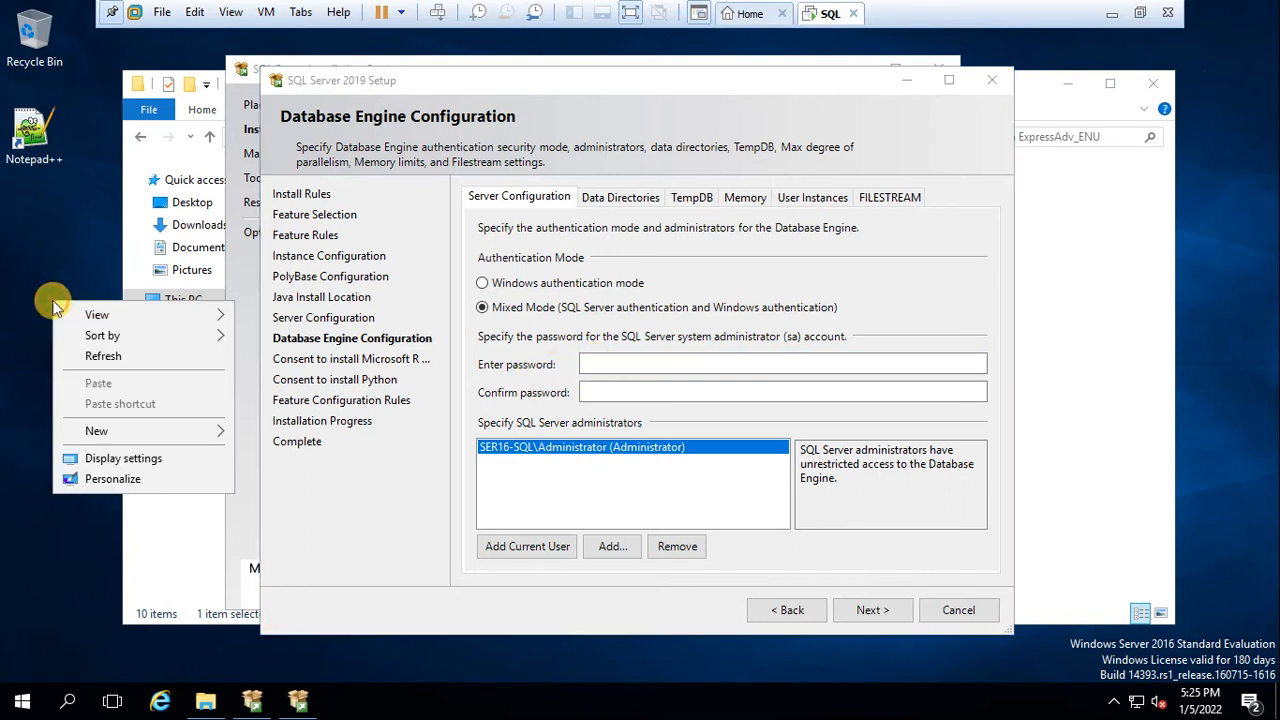
mouse_move(78, 340)
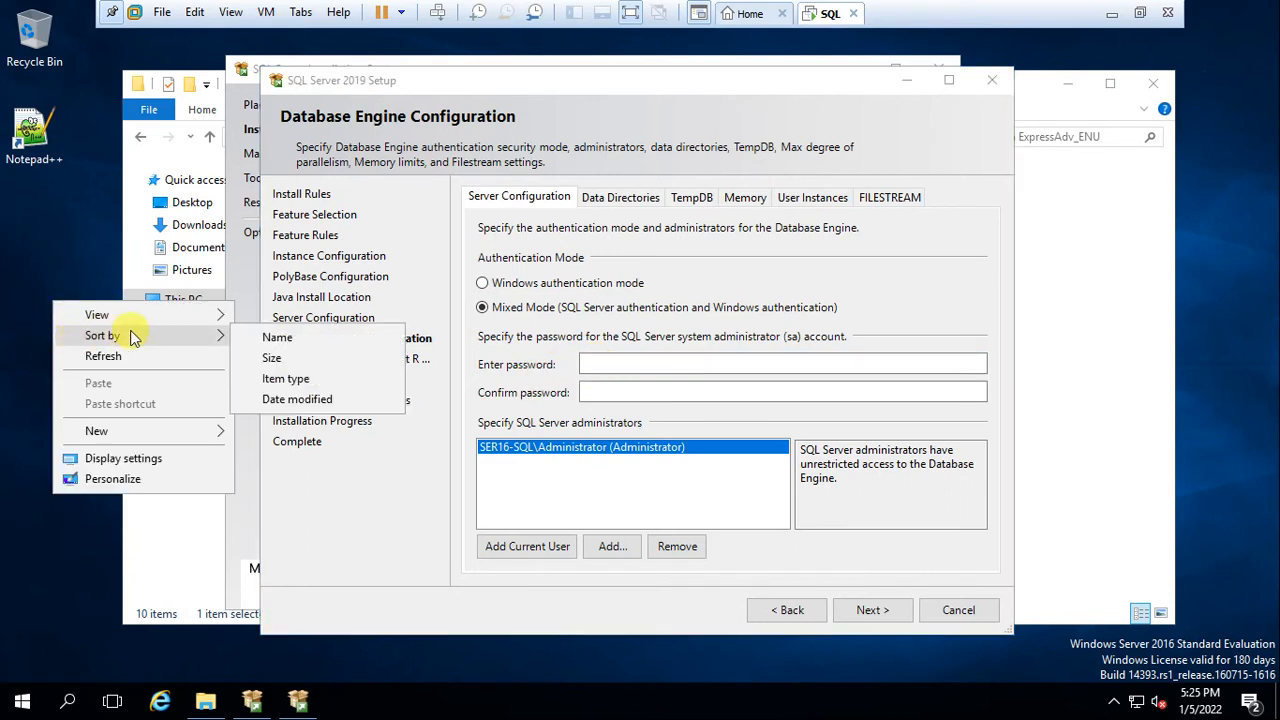
left_click(636, 360)
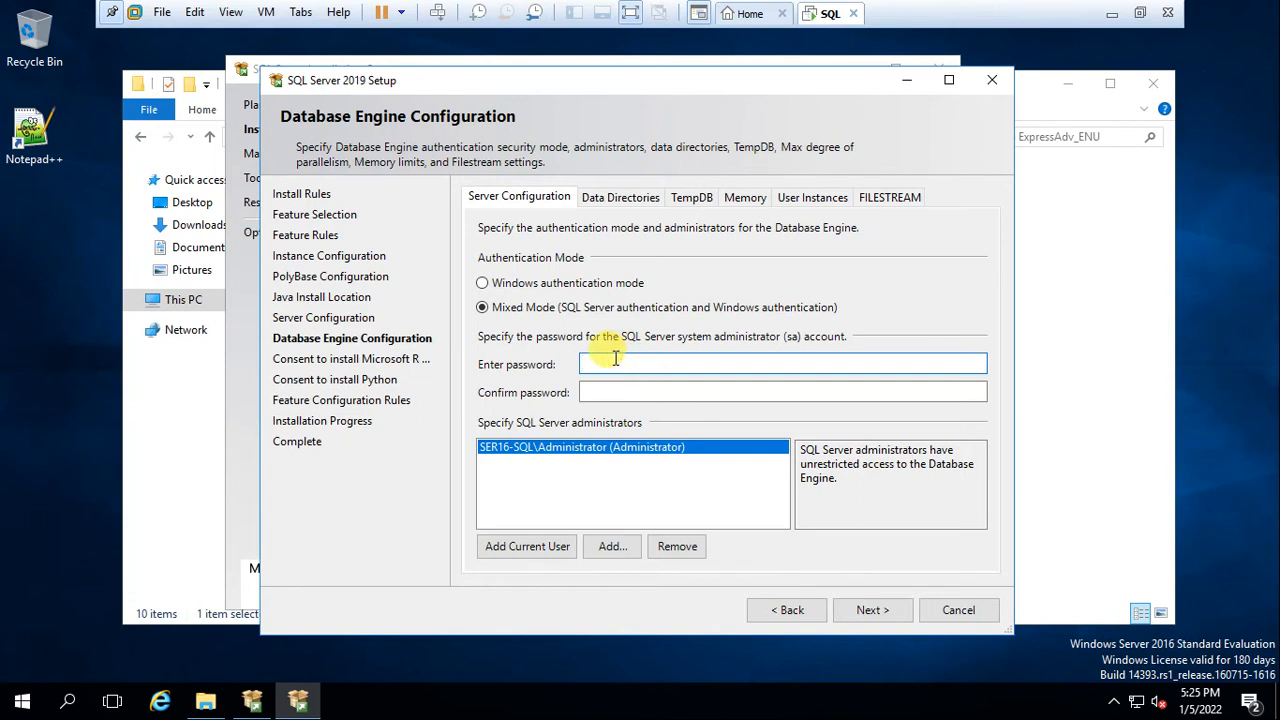
type("P••••••")
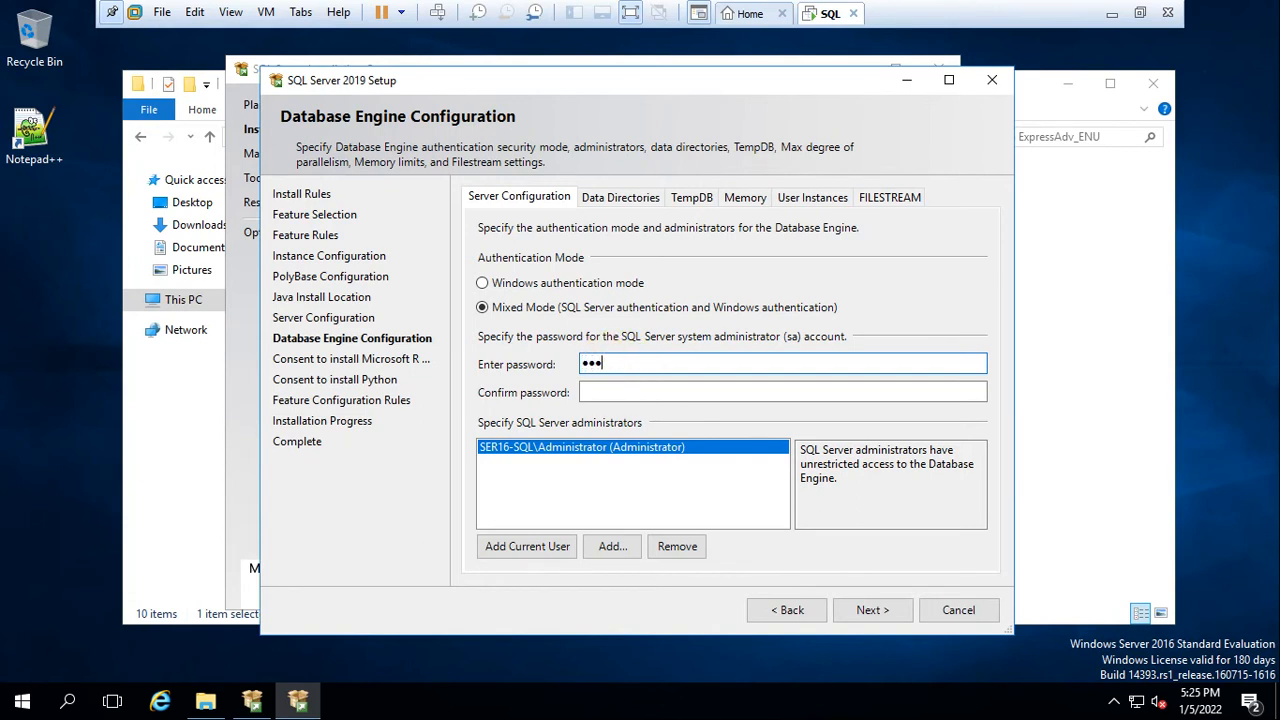
type("••")
key("Tab")
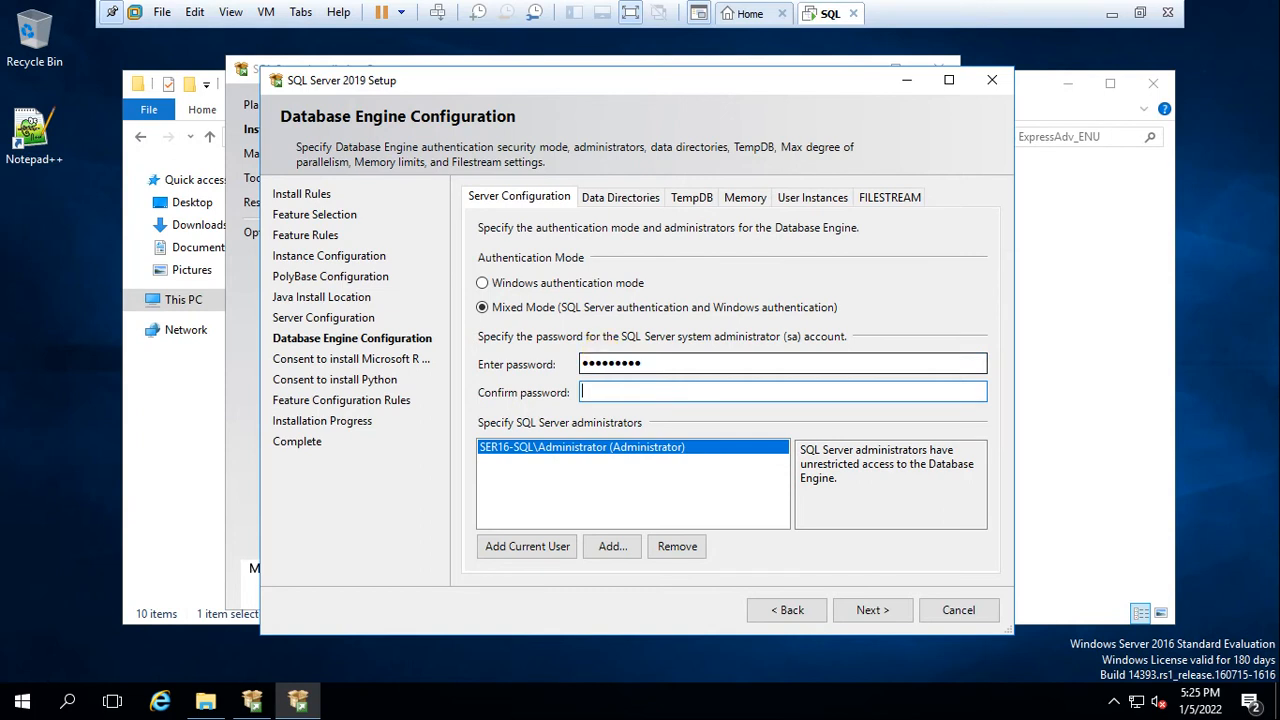
type("•••••••••")
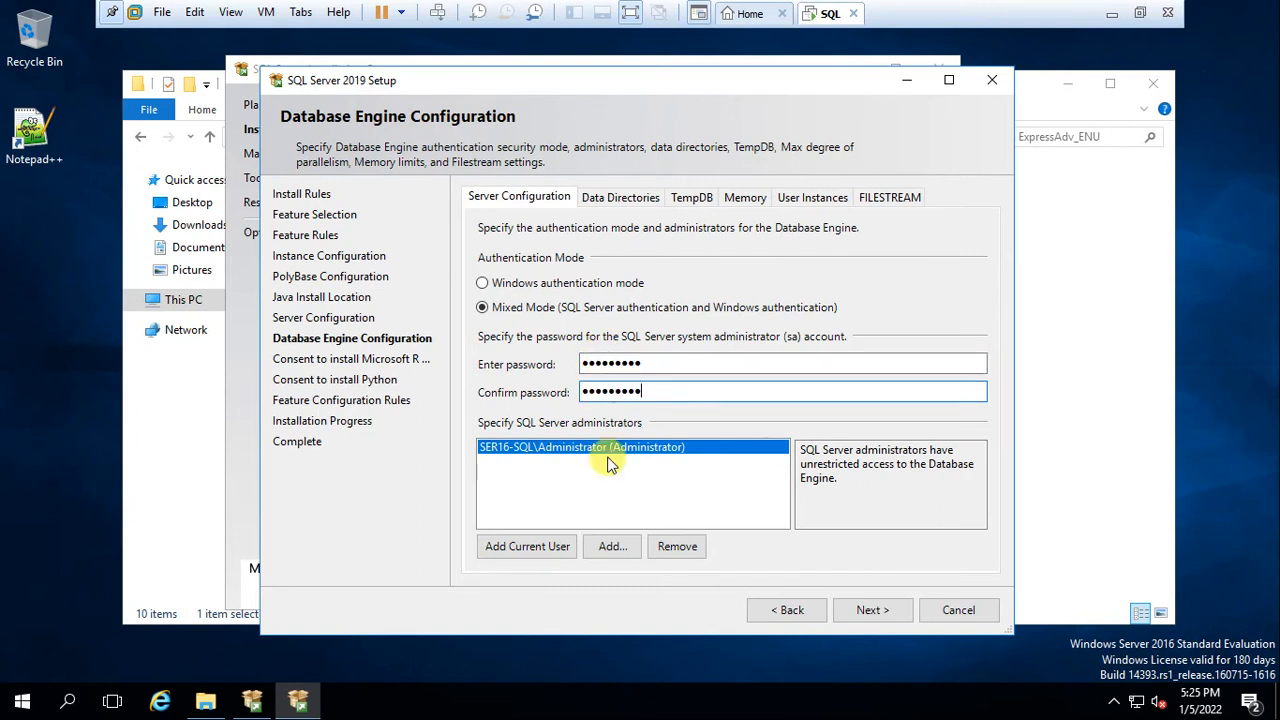
left_click(862, 610)
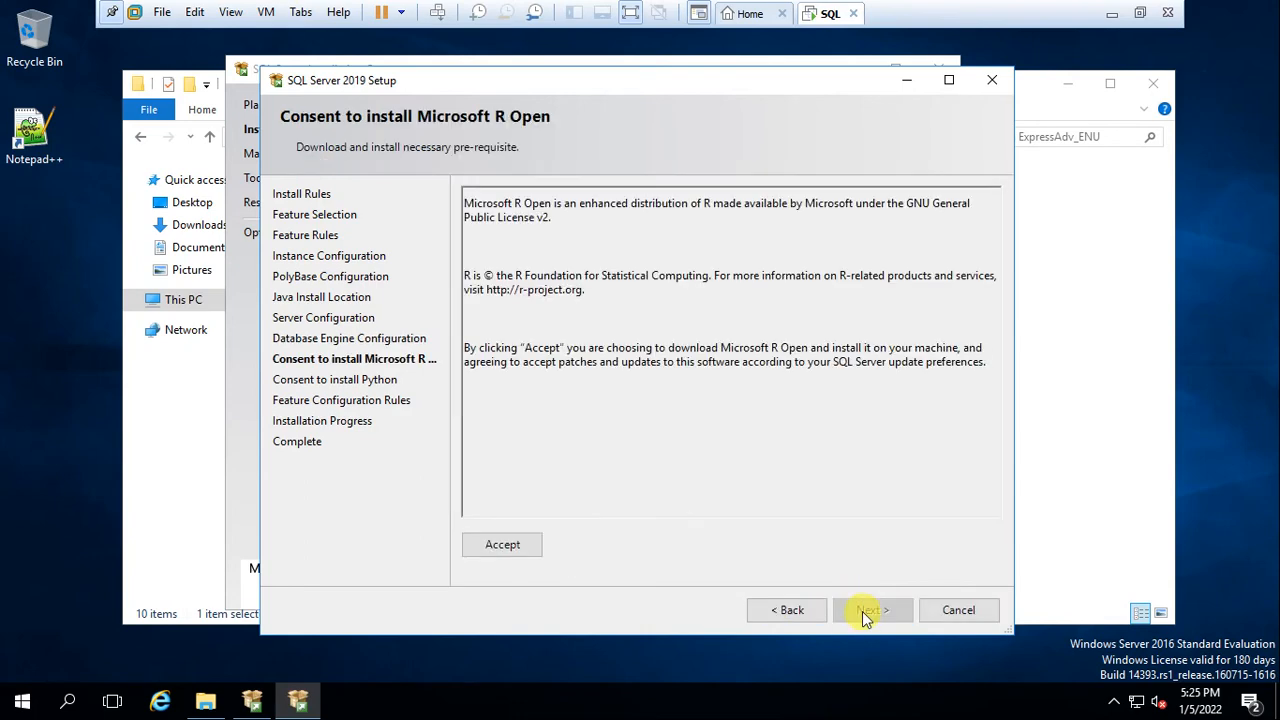
Consent to Microsoft R Open, then review the VM's processor and memory settings
left_click(509, 550)
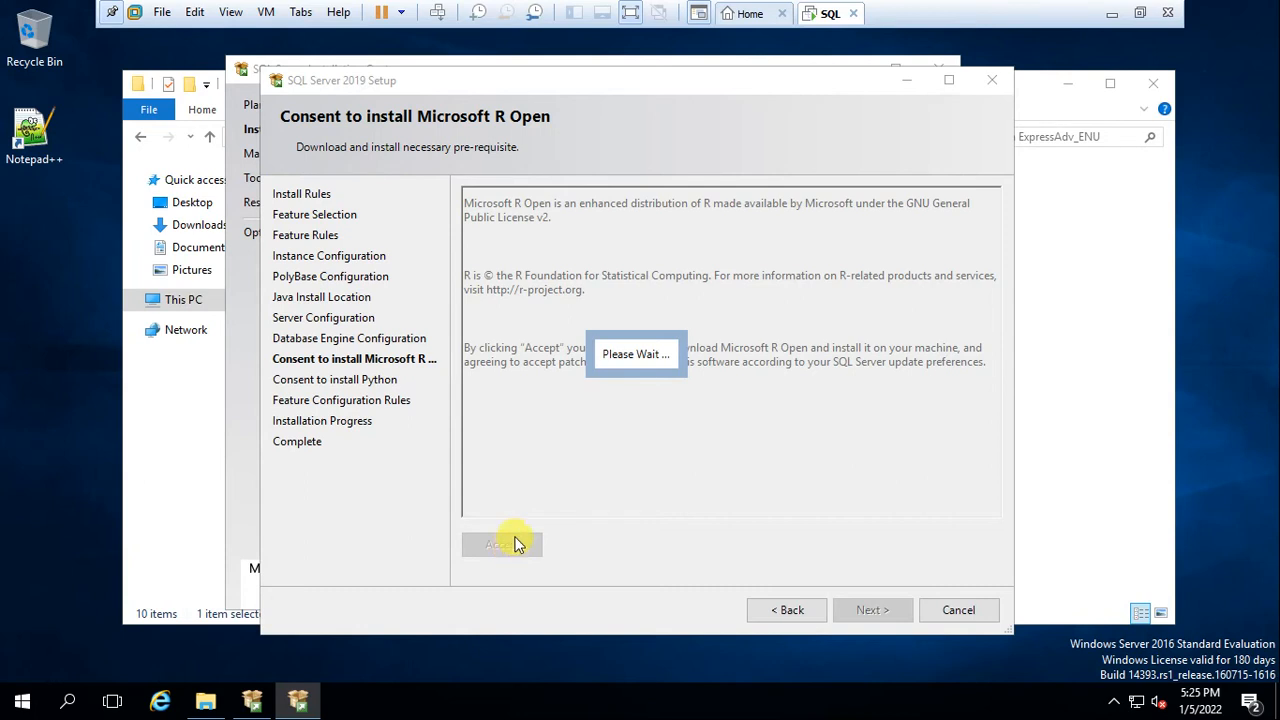
right_click(826, 18)
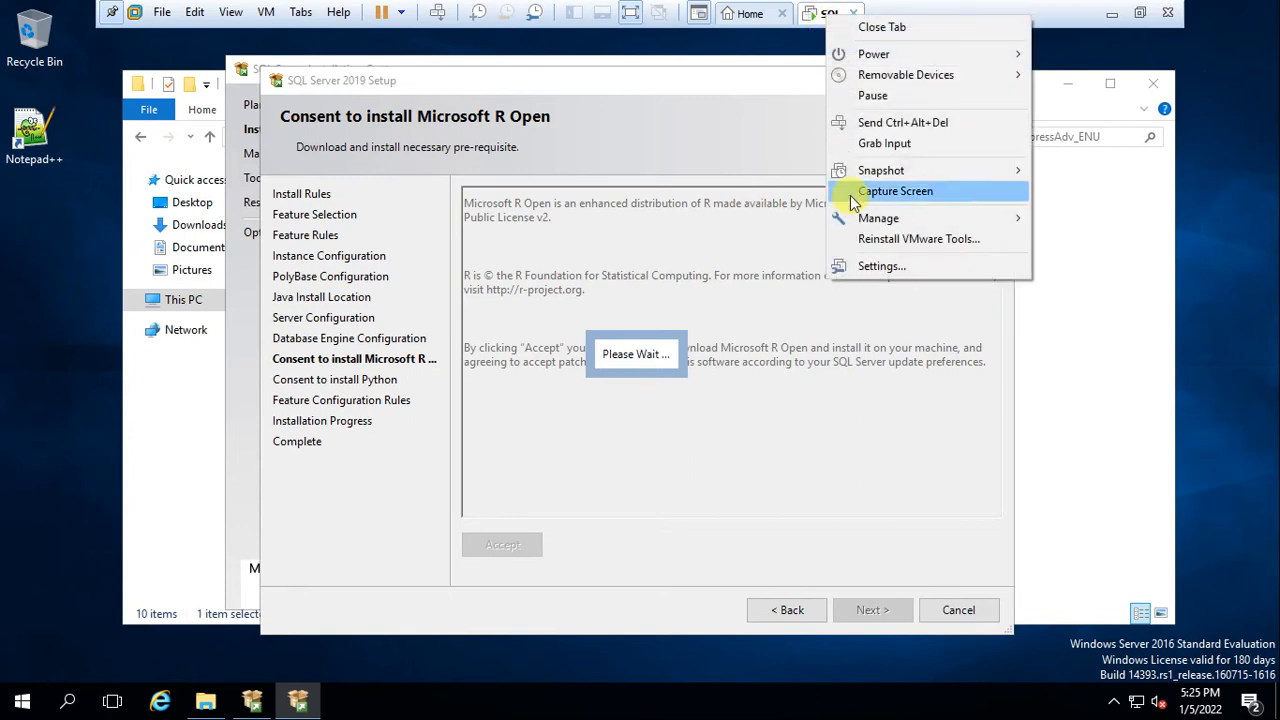
left_click(869, 267)
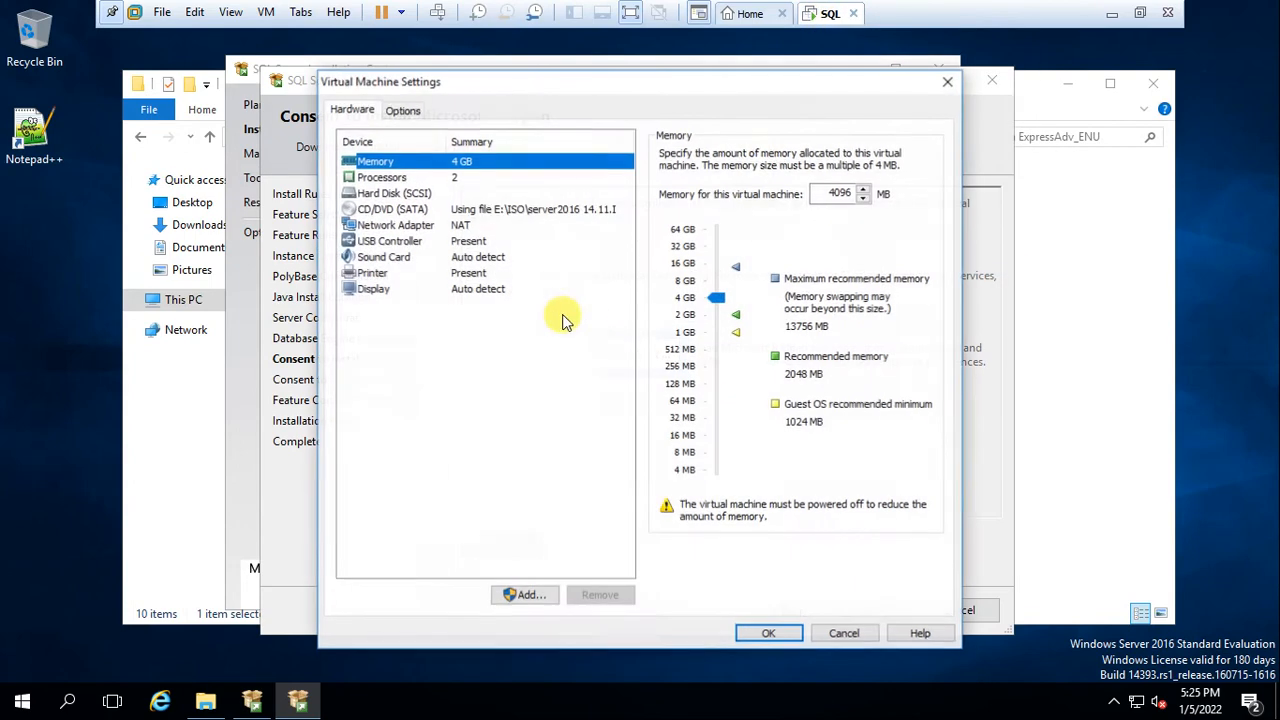
left_click(385, 177)
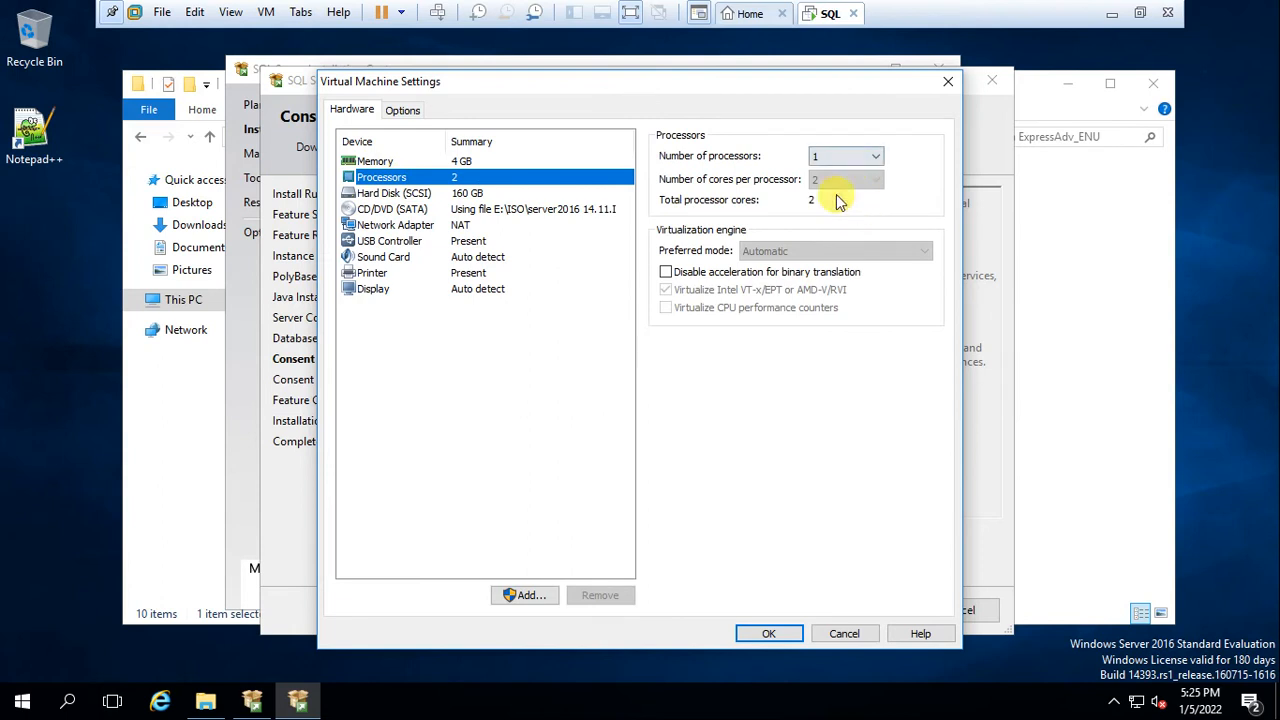
left_click(476, 161)
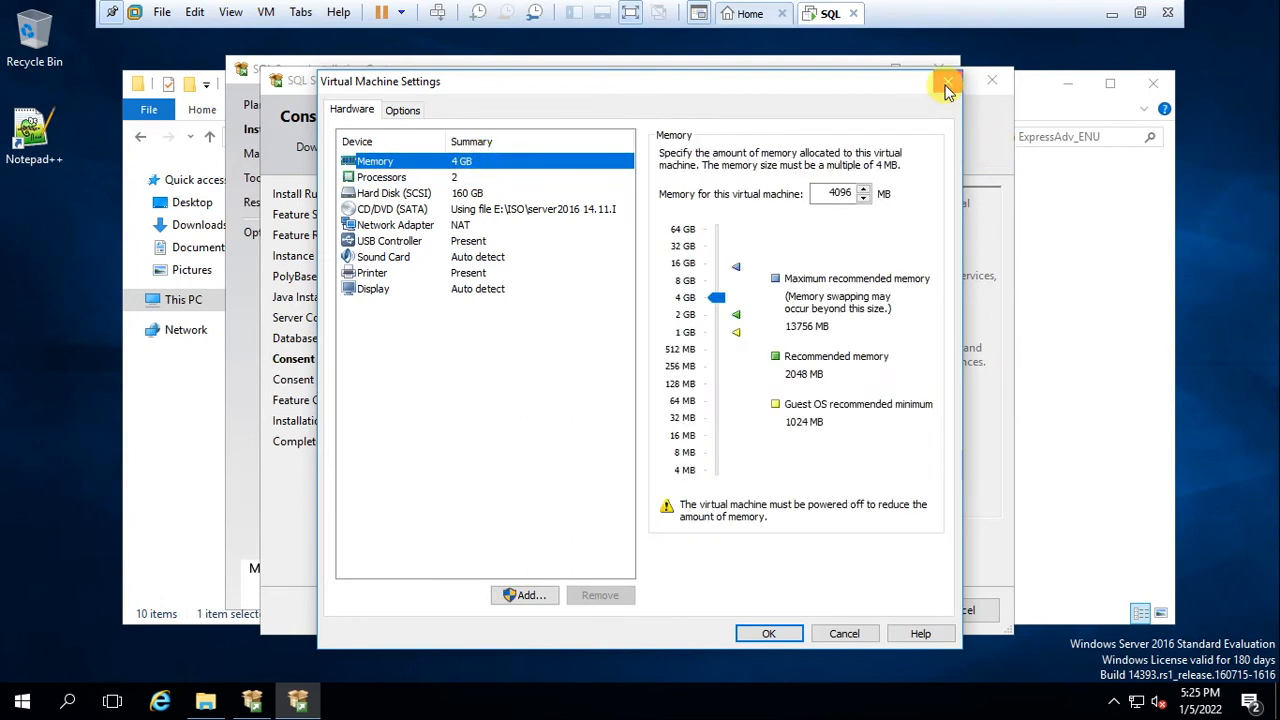
left_click(947, 82)
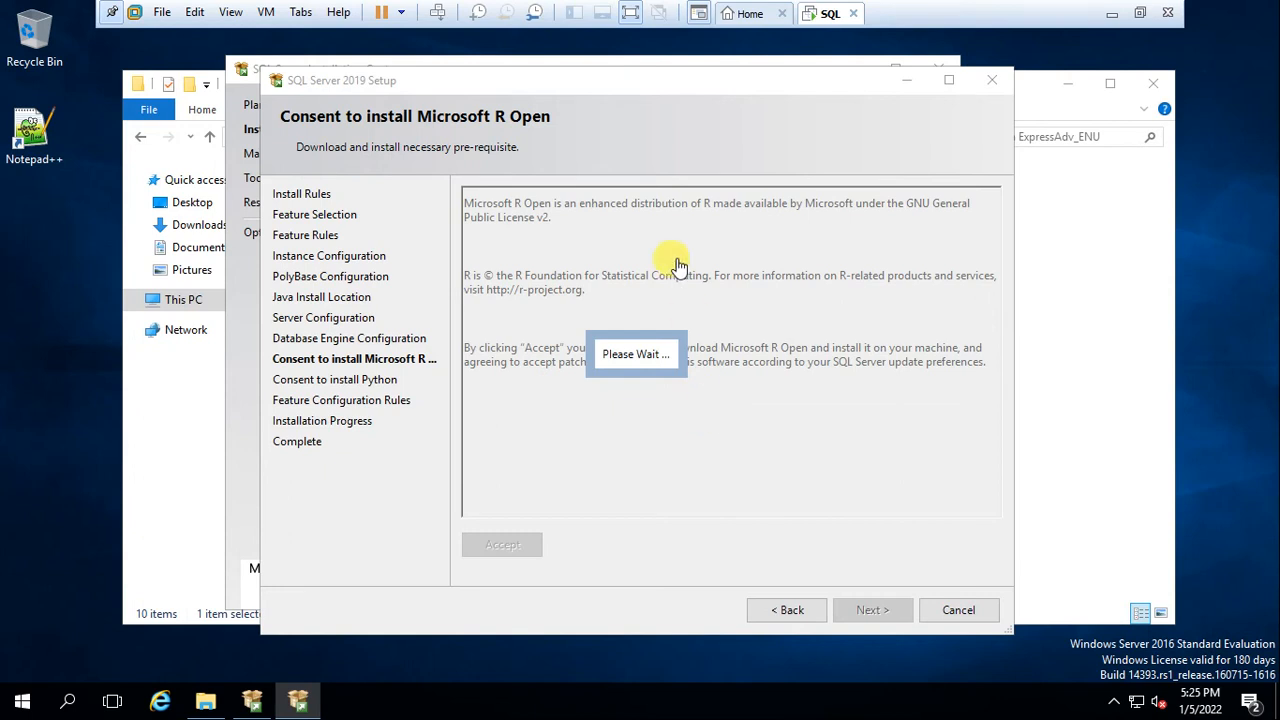
Exit and re-enter full-screen view, then move past the R Open consent page
left_click(630, 12)
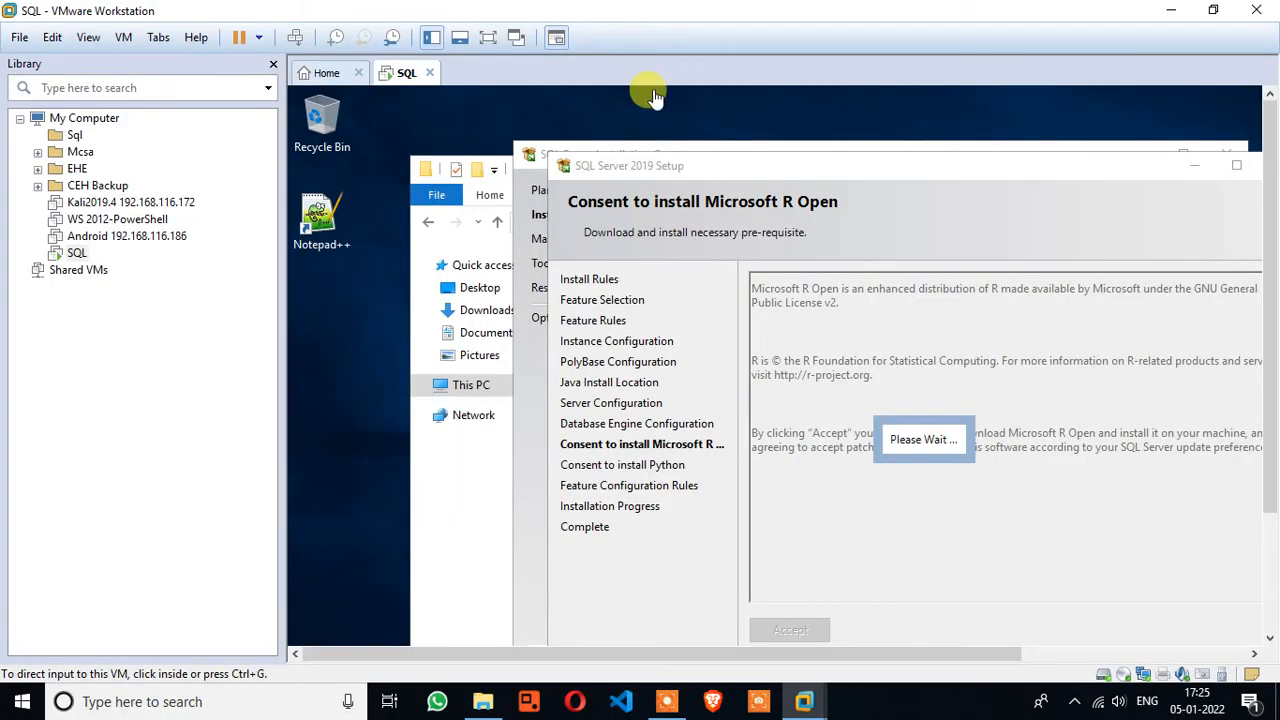
left_click(488, 37)
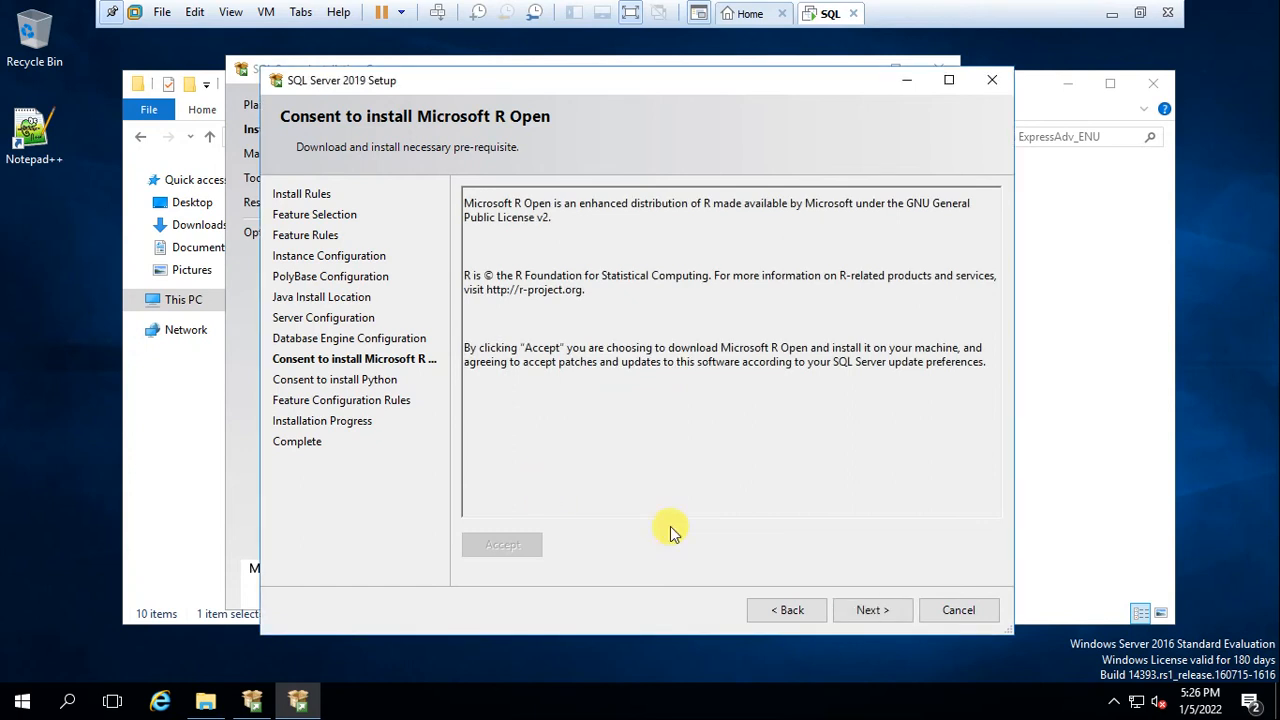
left_click(884, 612)
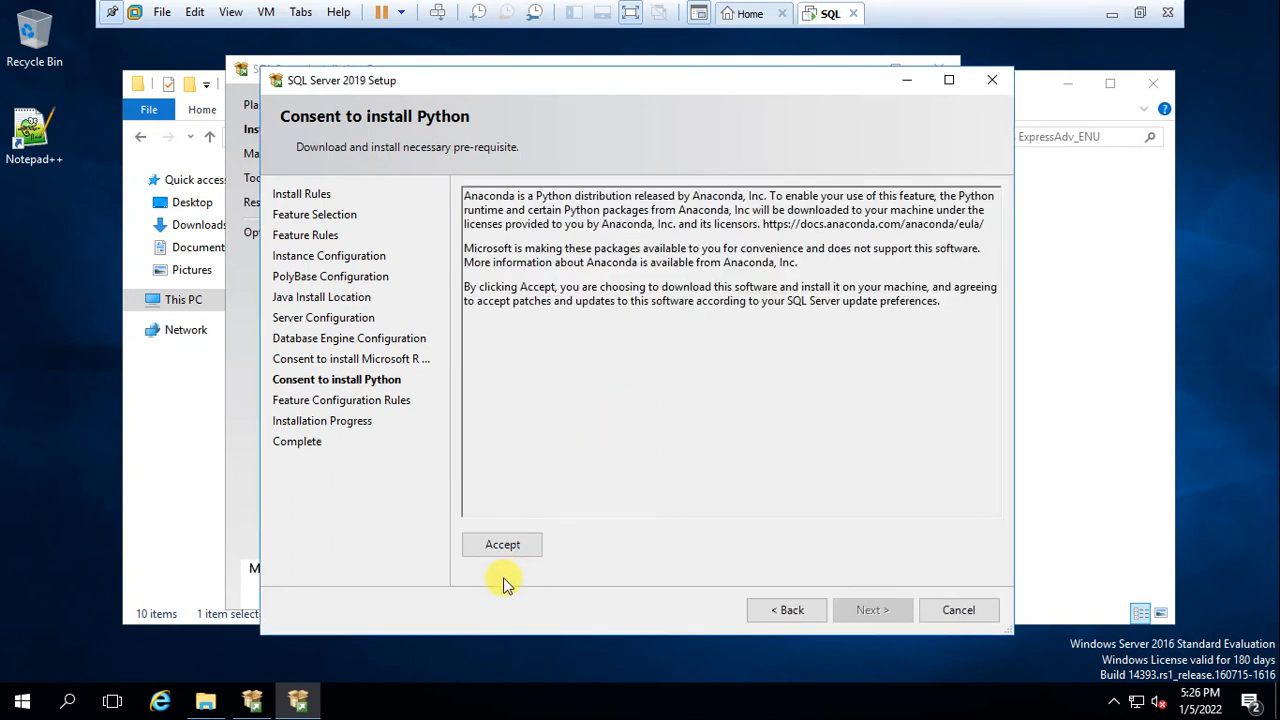
Accept the Python consent with Anaconda terms and continue into Installation Progress
left_click(502, 546)
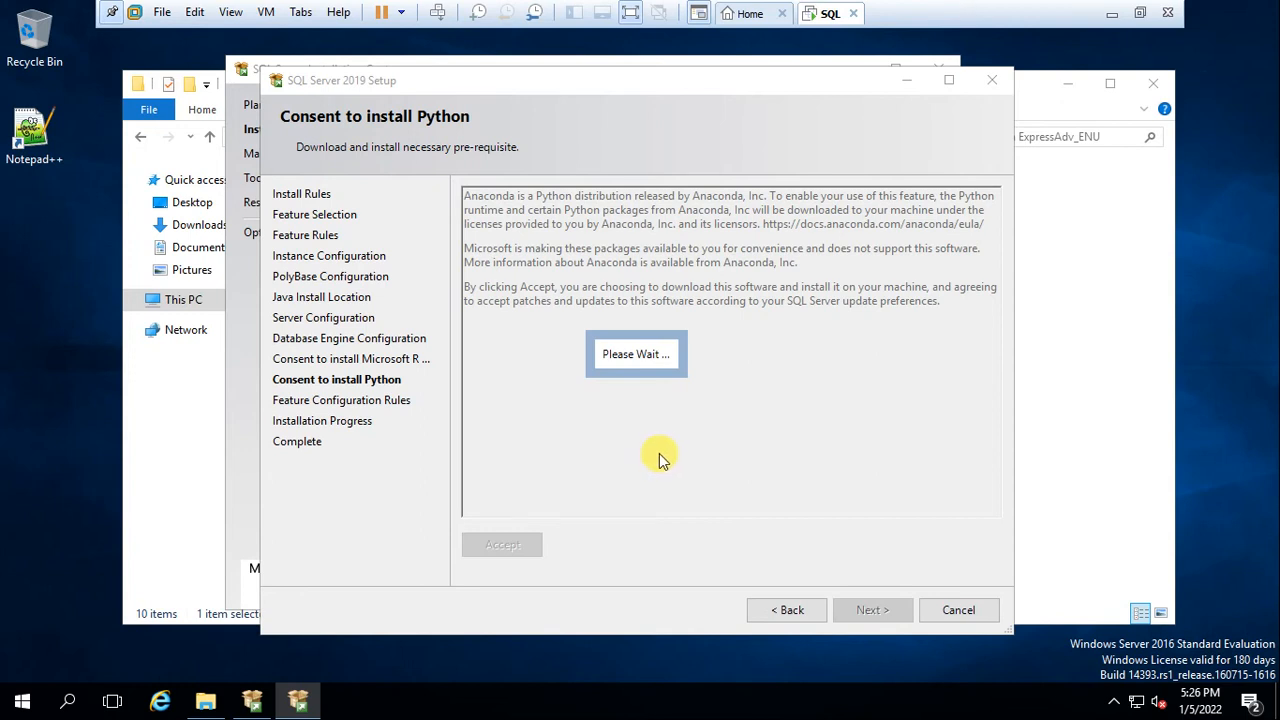
left_click(629, 13)
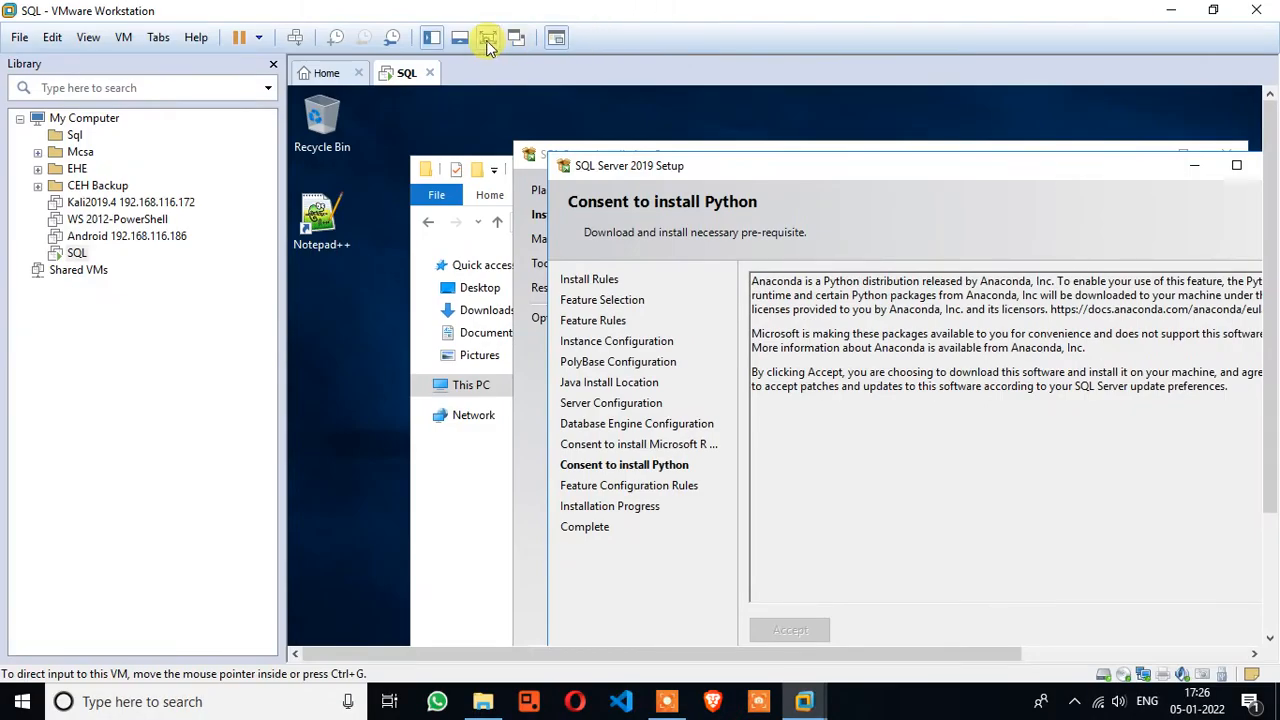
left_click(488, 37)
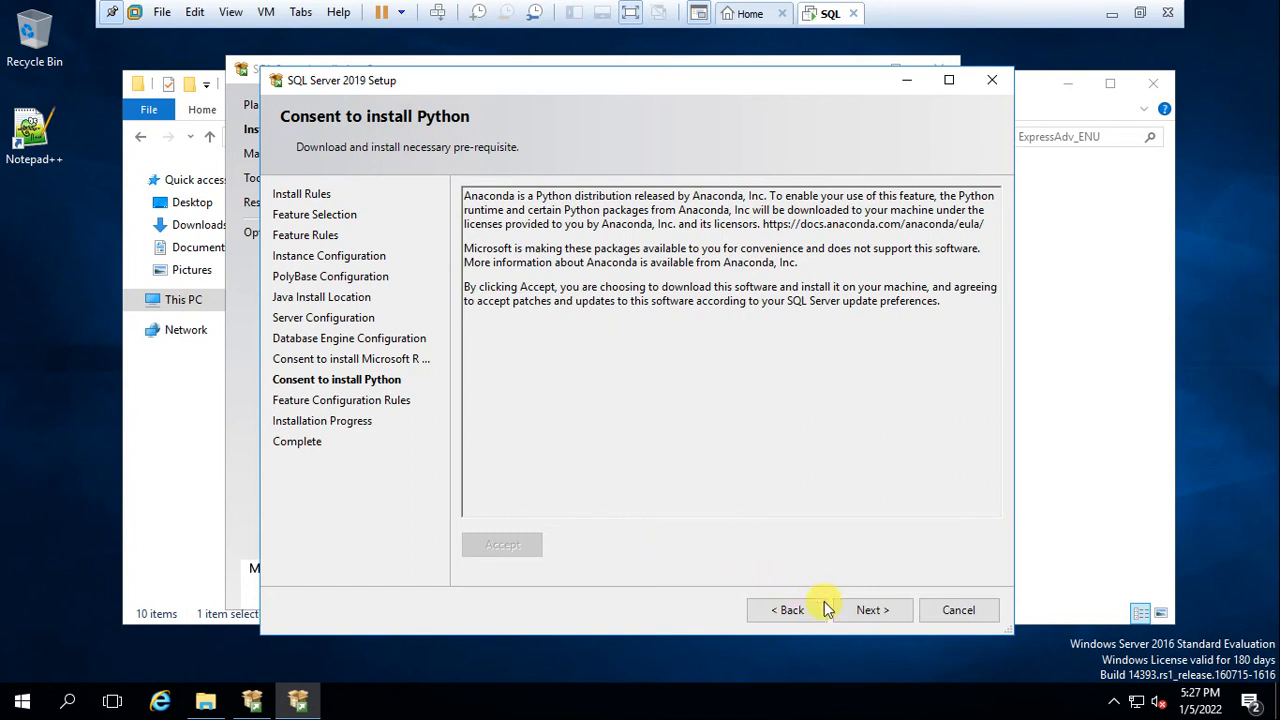
left_click(869, 612)
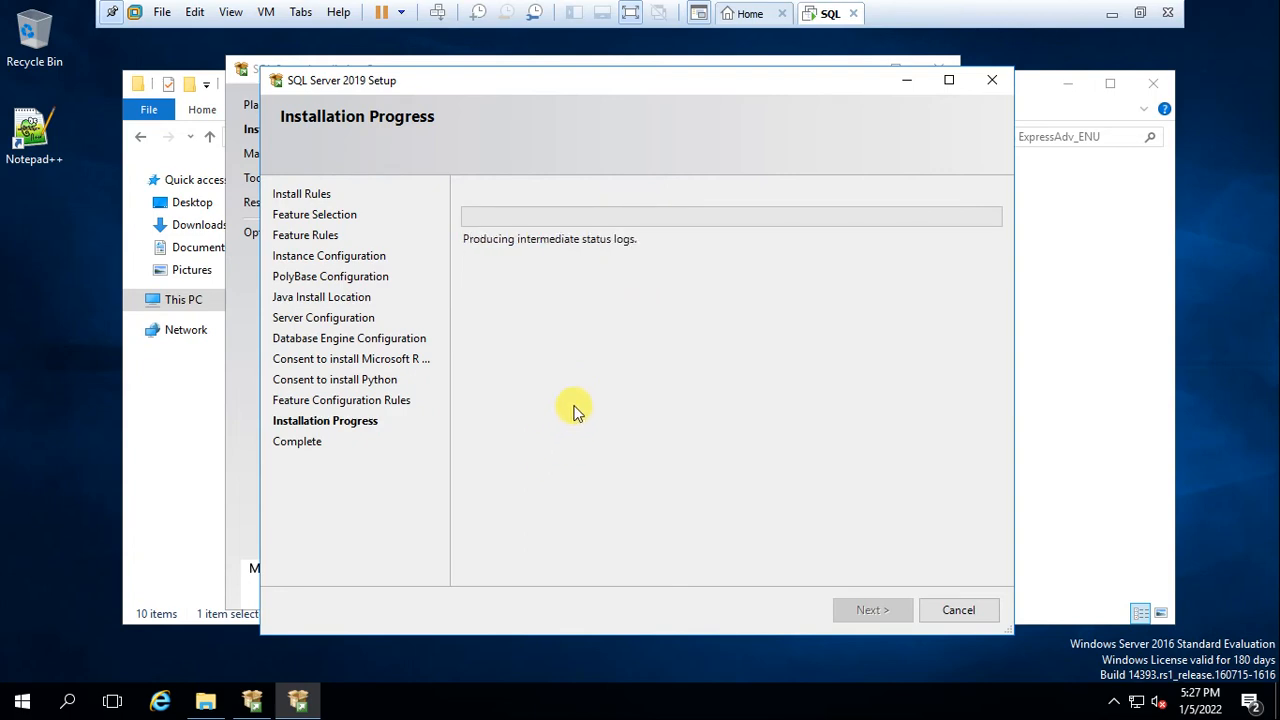
Twice step out of full screen to use the host taskbar while installation runs
left_click(630, 13)
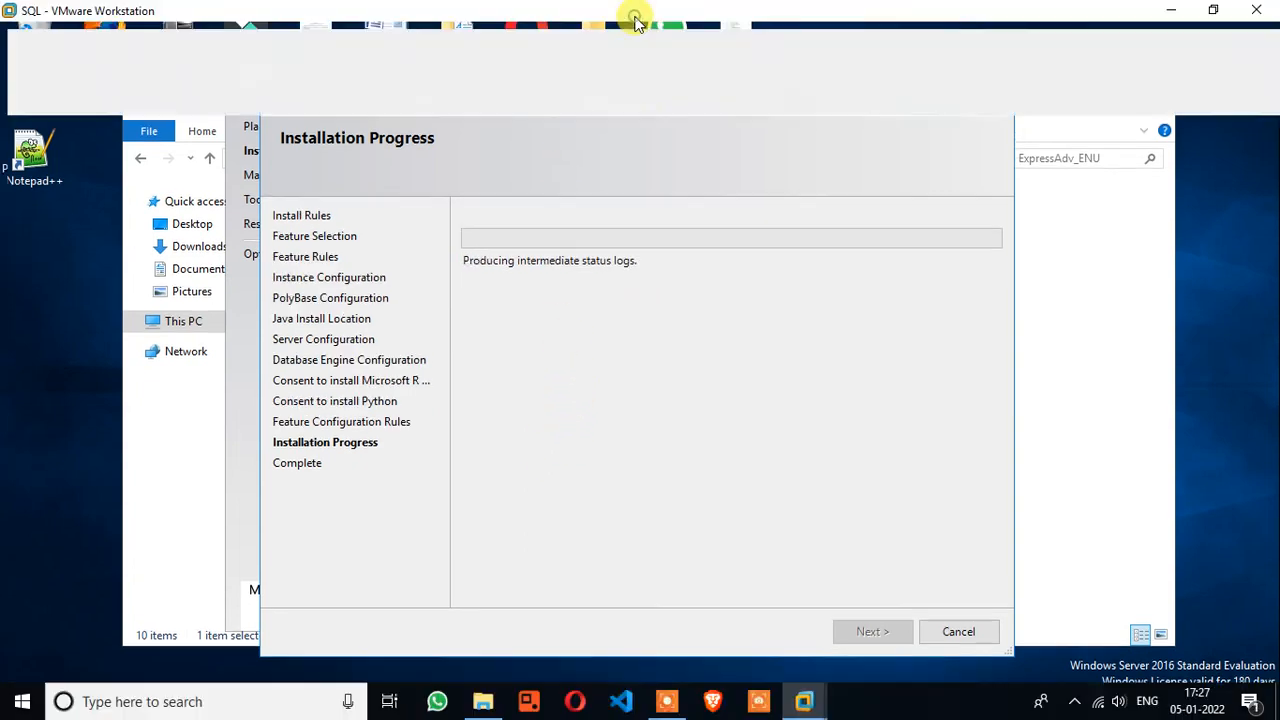
left_click(667, 700)
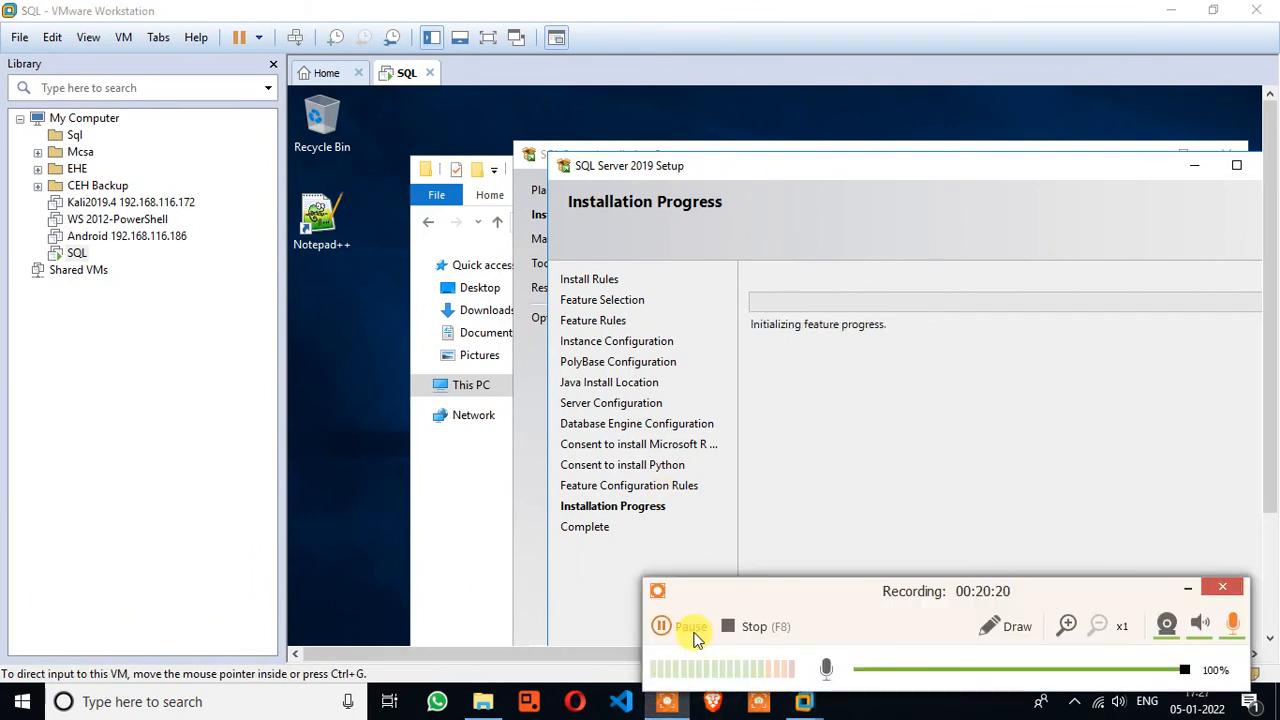
left_click(691, 626)
left_click(666, 623)
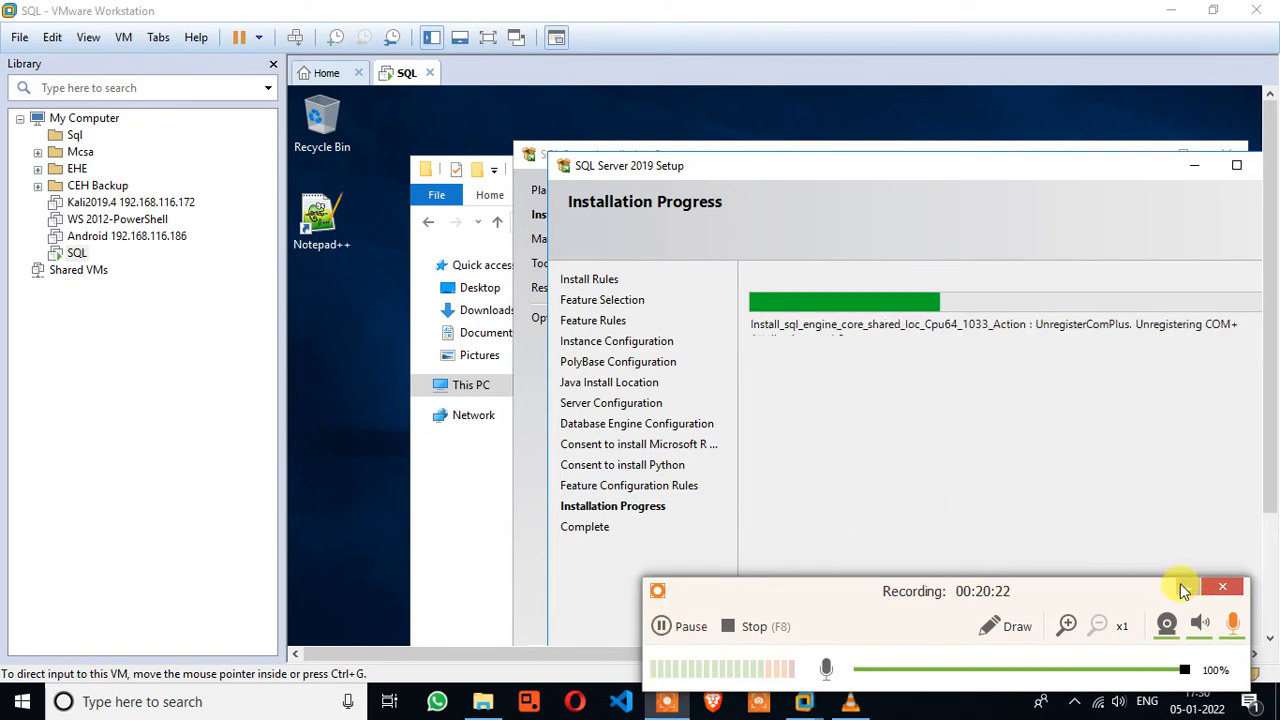
left_click(1182, 588)
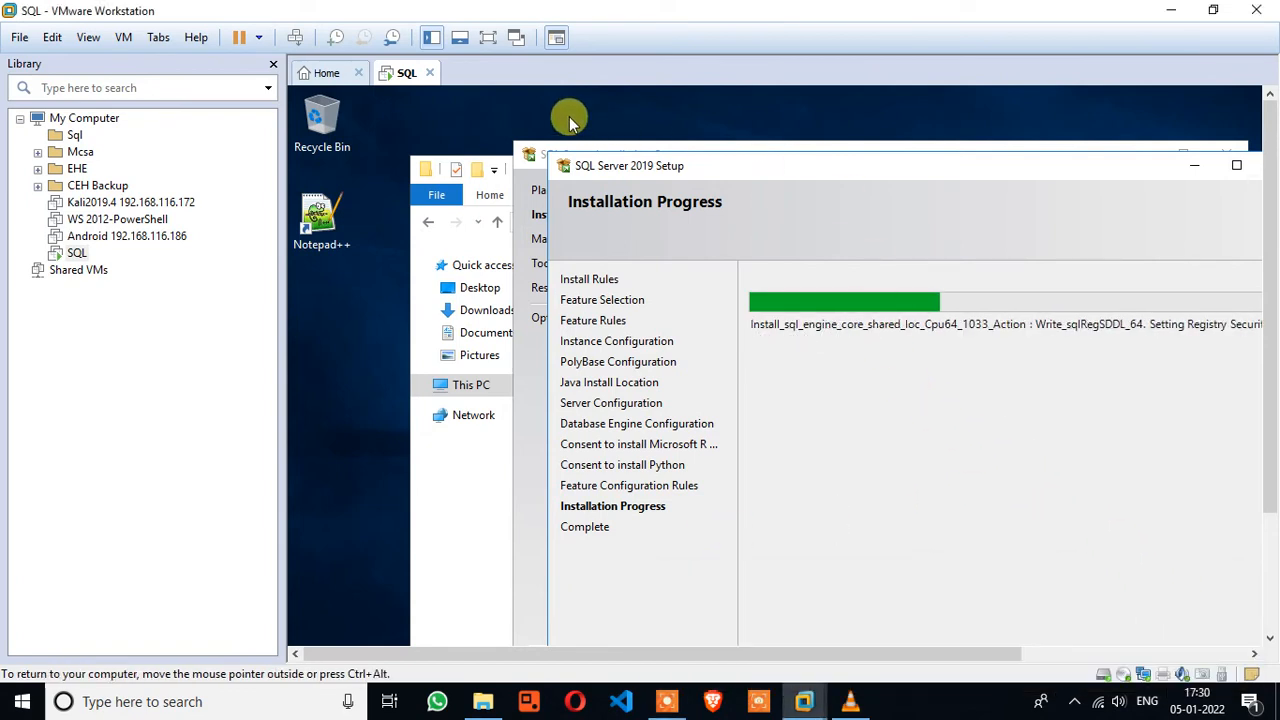
left_click(488, 37)
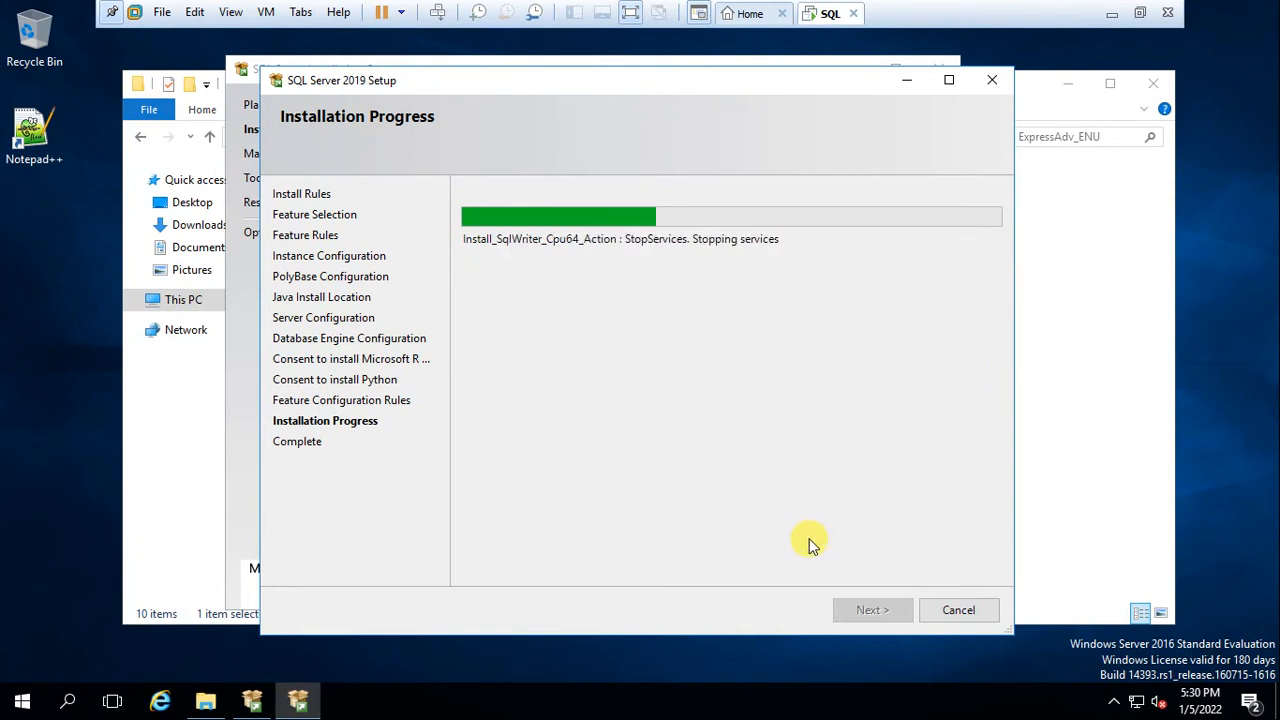
left_click(634, 12)
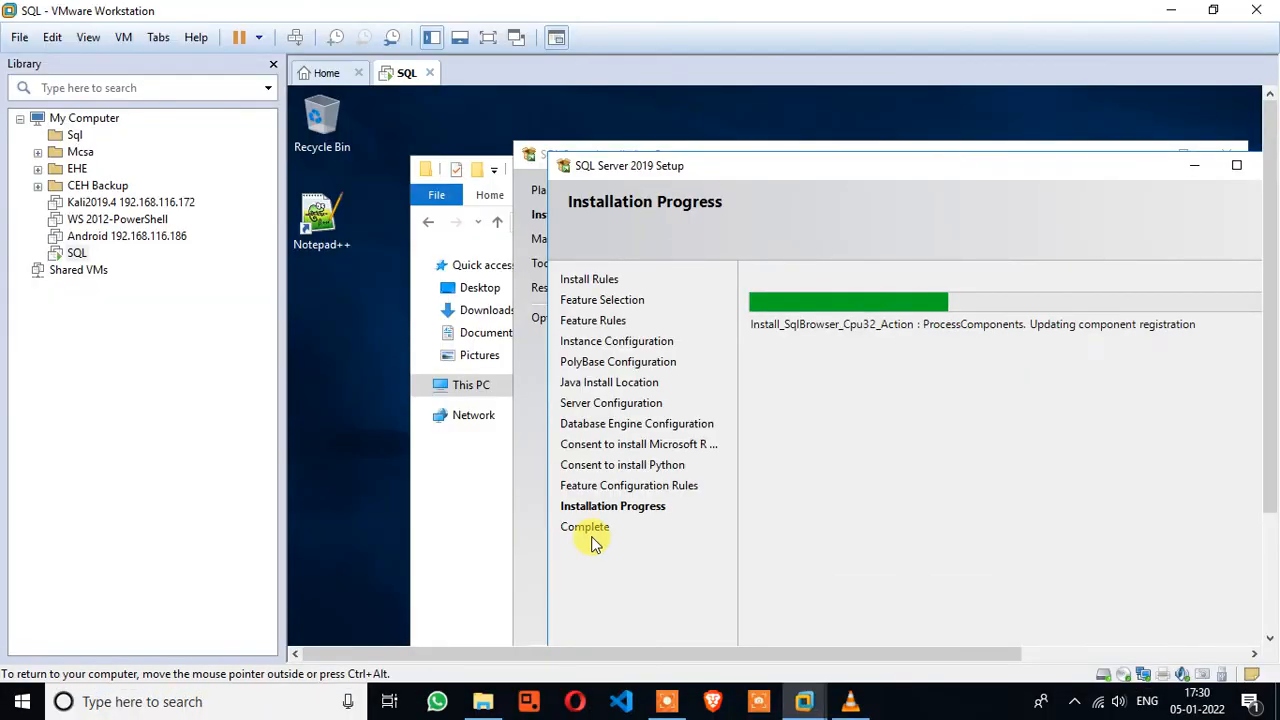
left_click(668, 702)
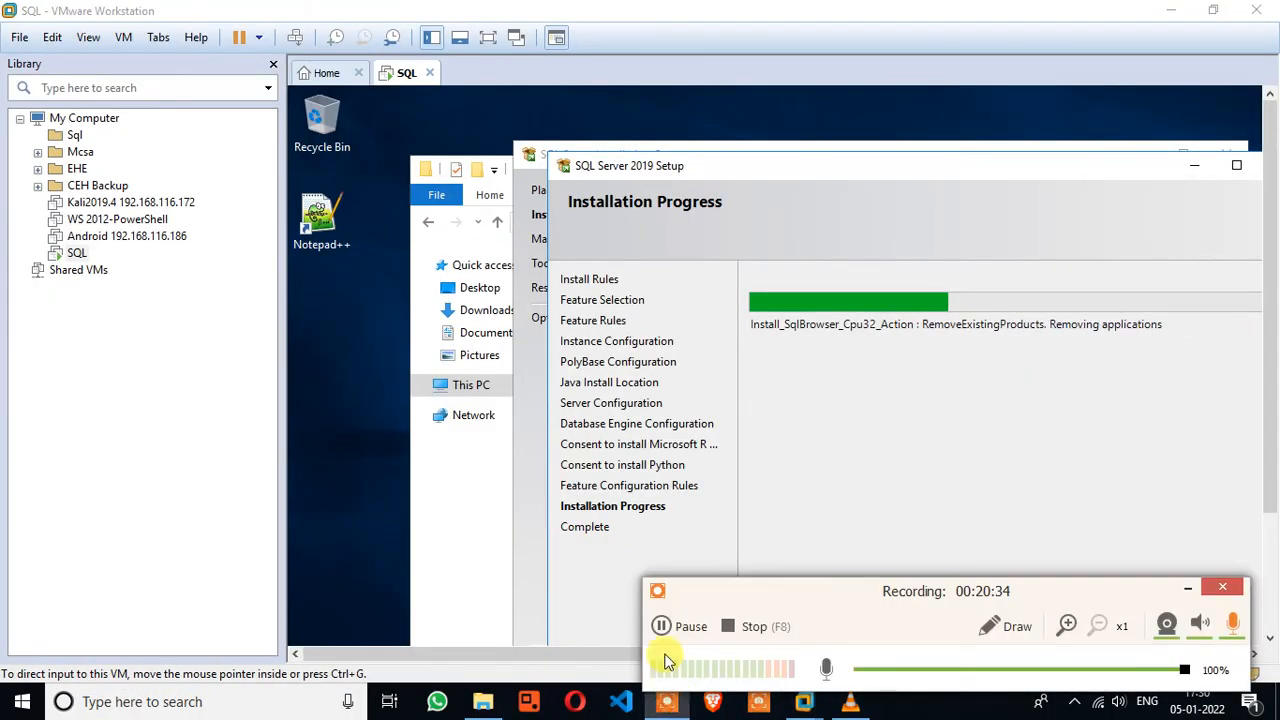
left_click(678, 628)
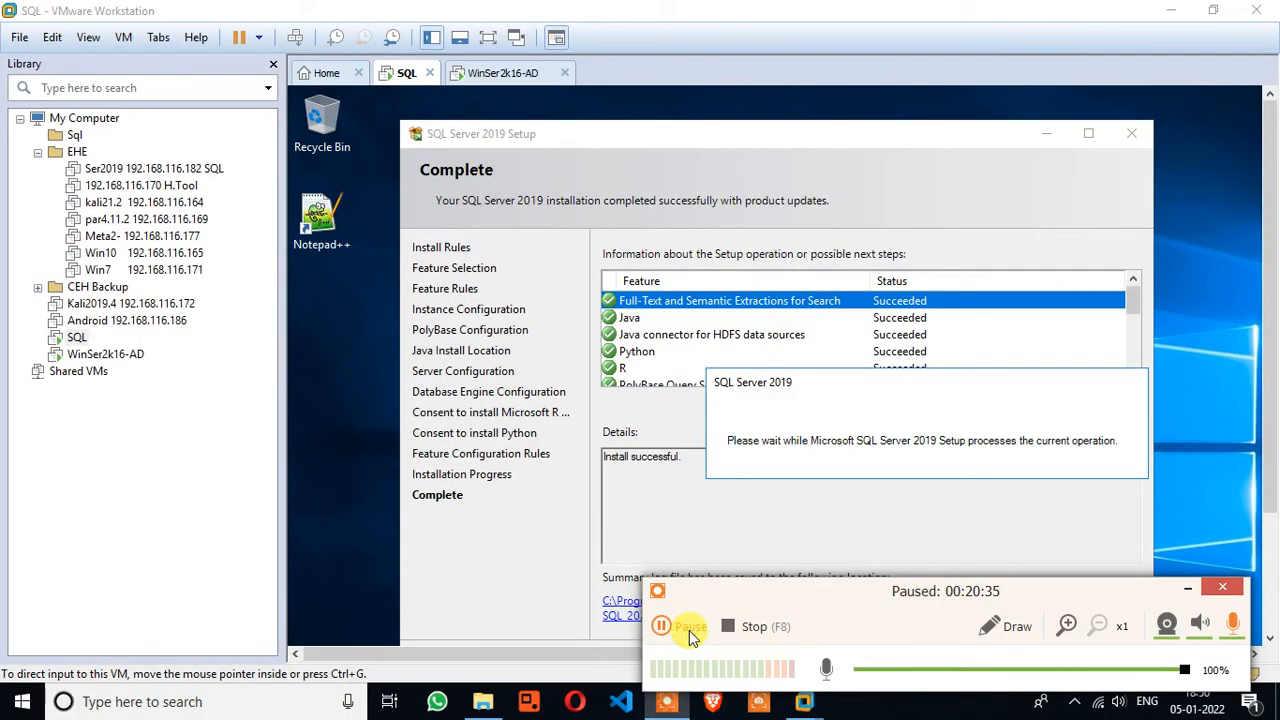
left_click(688, 630)
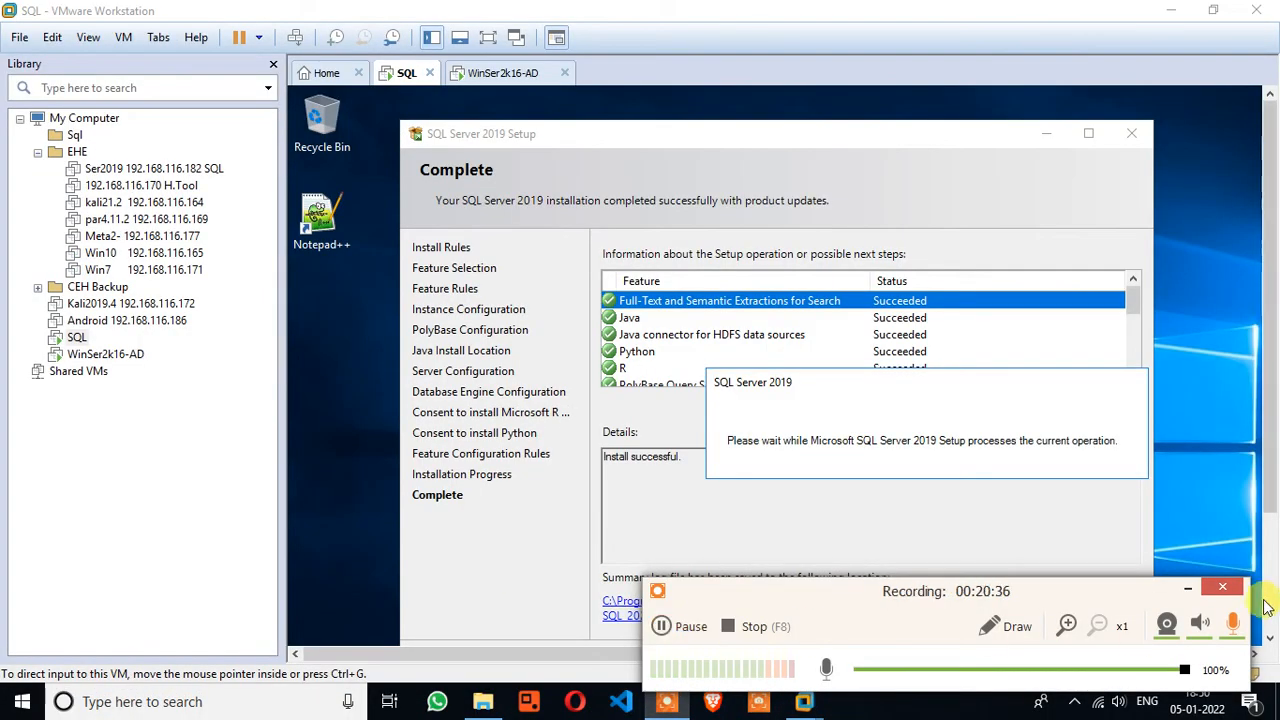
left_click(1184, 589)
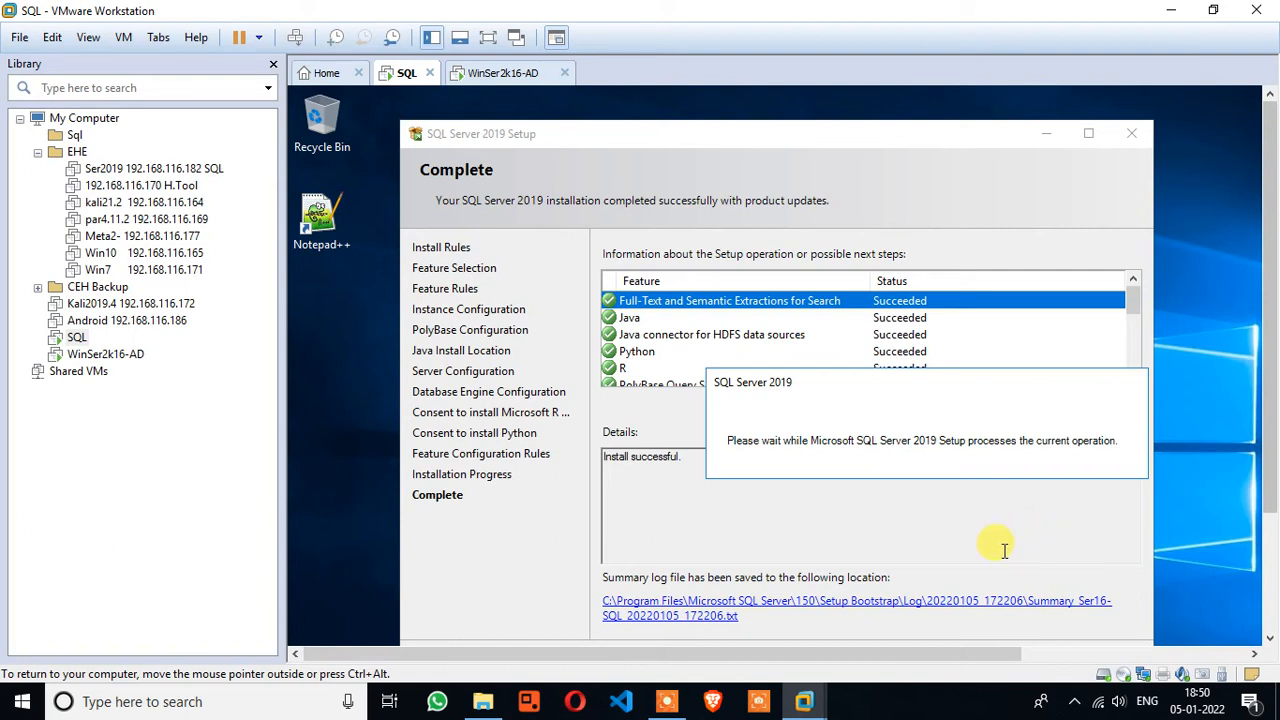
left_click(489, 38)
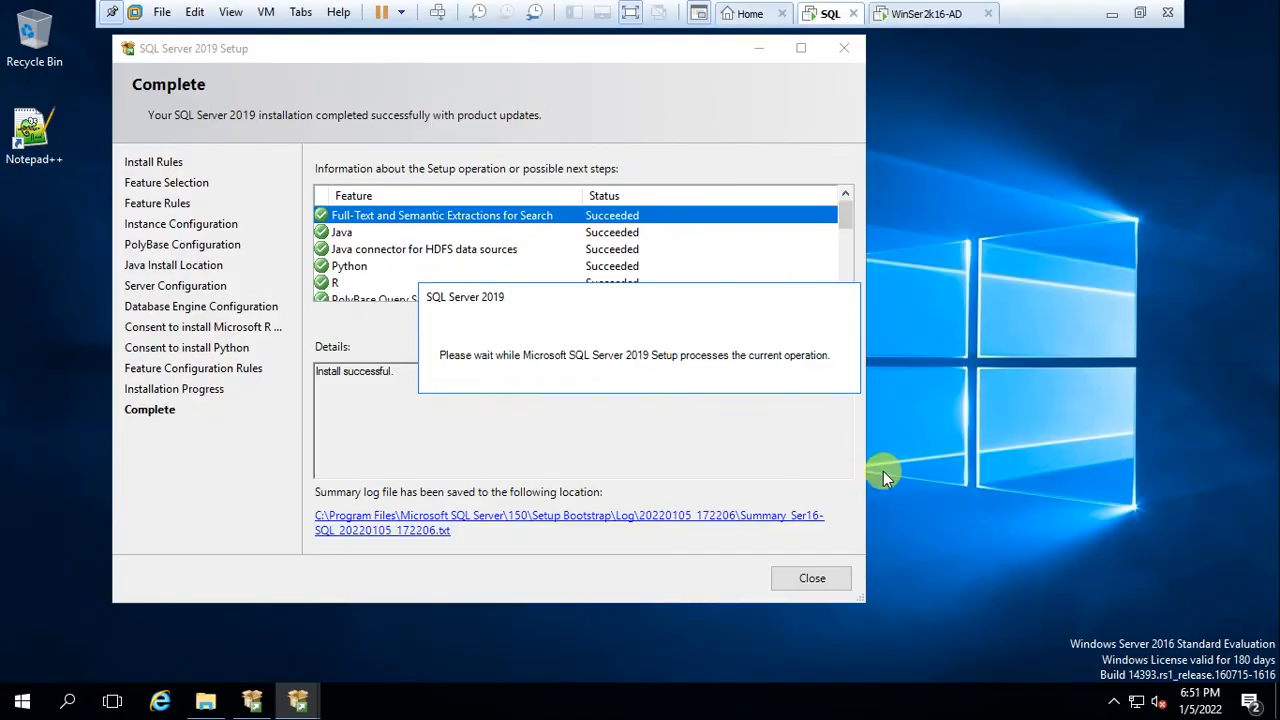
Review the Succeeded feature list on the Complete page and close SQL Server 2019 Setup
scroll(385, 245, "down", 2)
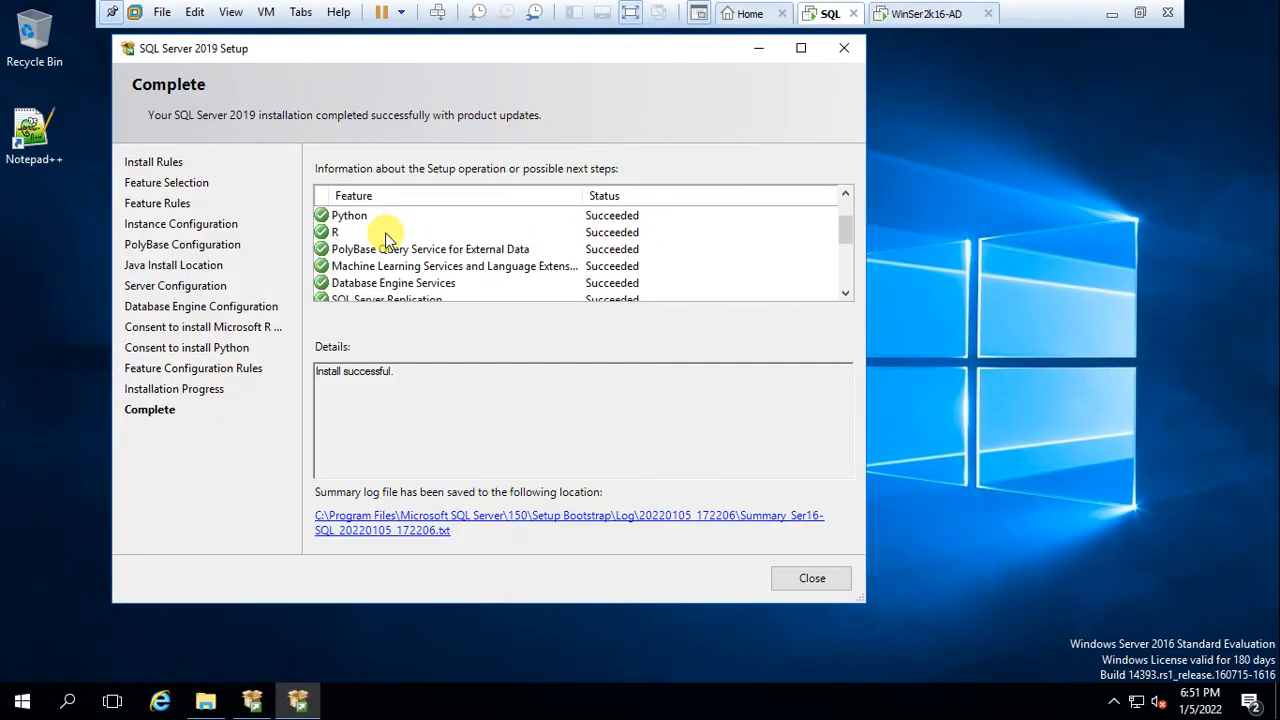
scroll(387, 240, "down", 3)
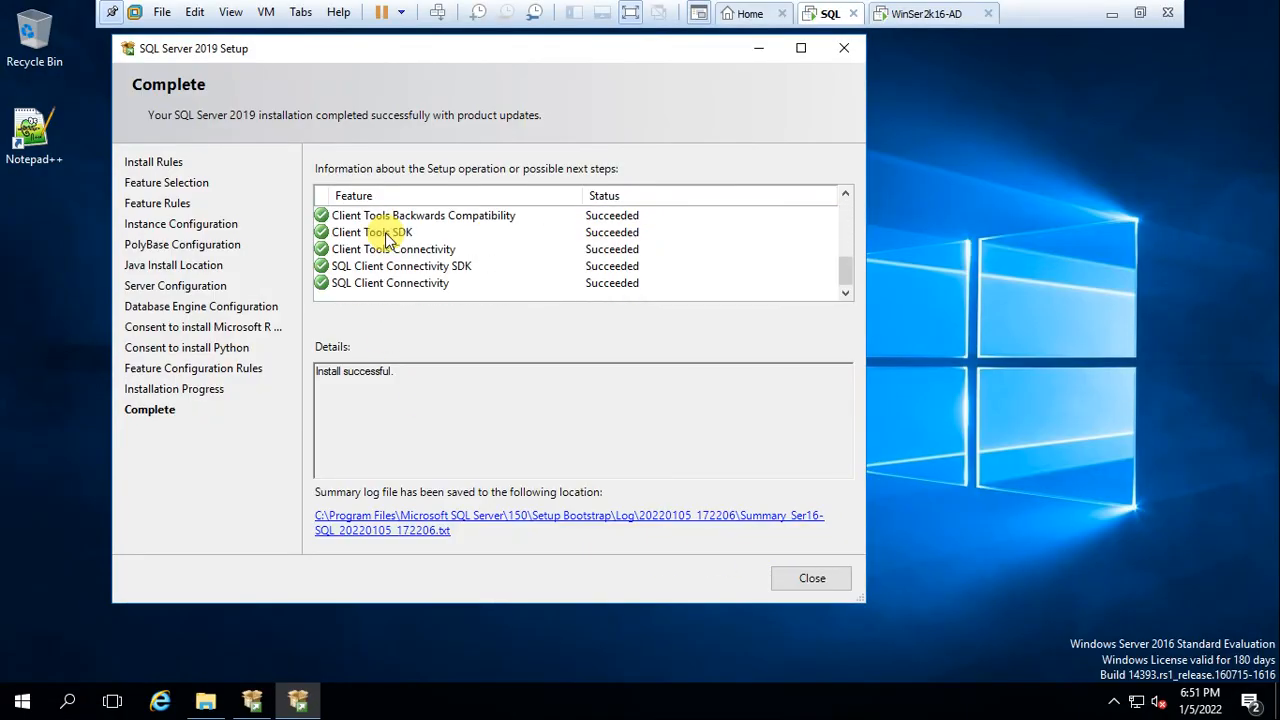
scroll(385, 240, "up", 5)
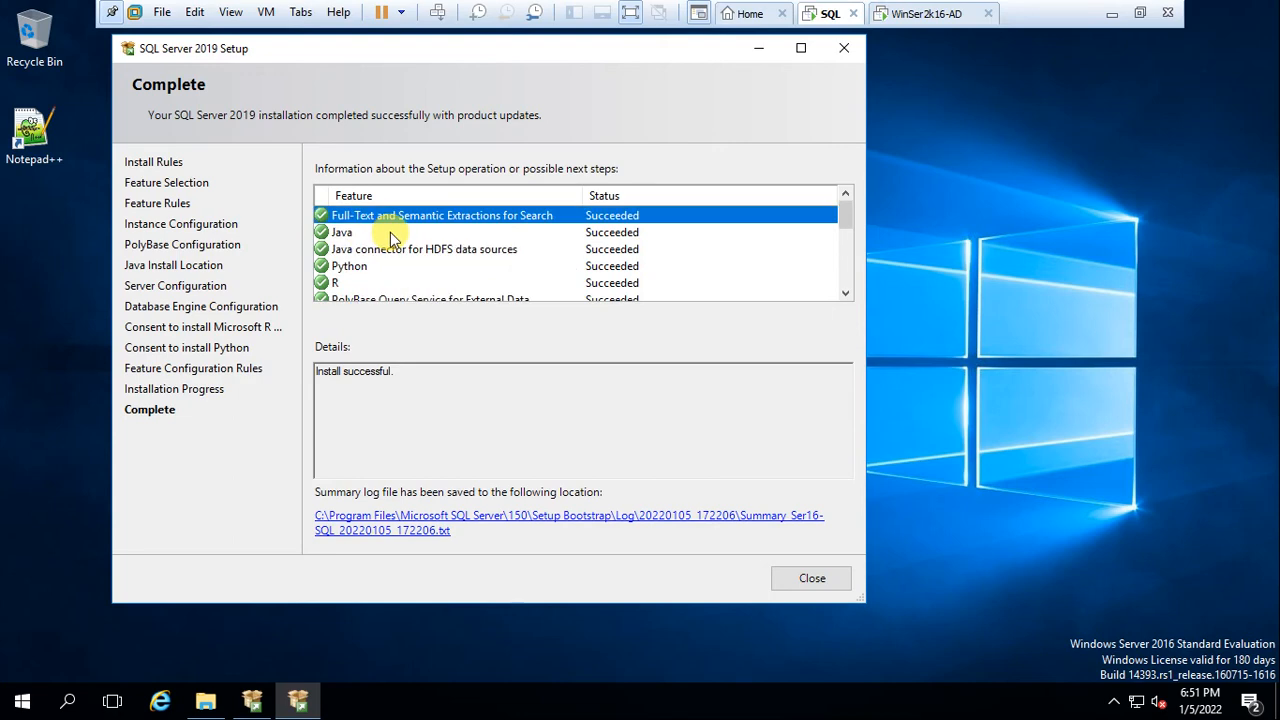
left_click(805, 580)
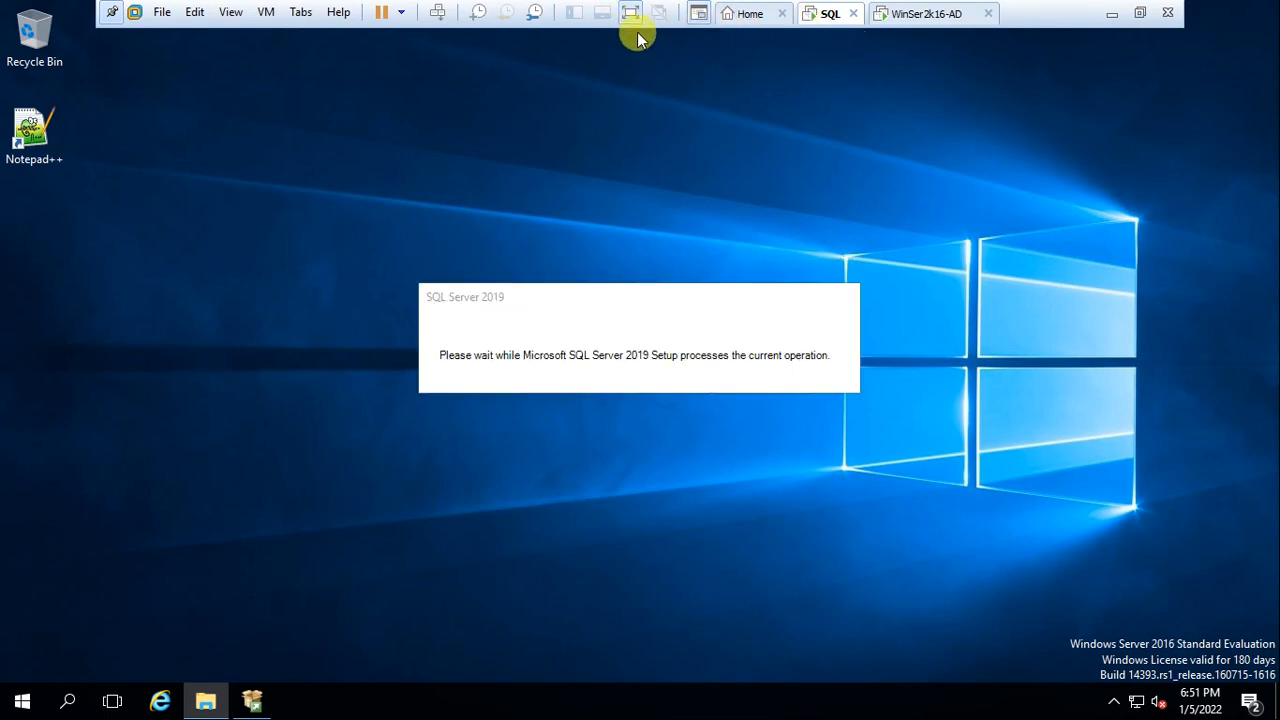
Take a snapshot of the SQL virtual machine named 'sql install'
right_click(827, 14)
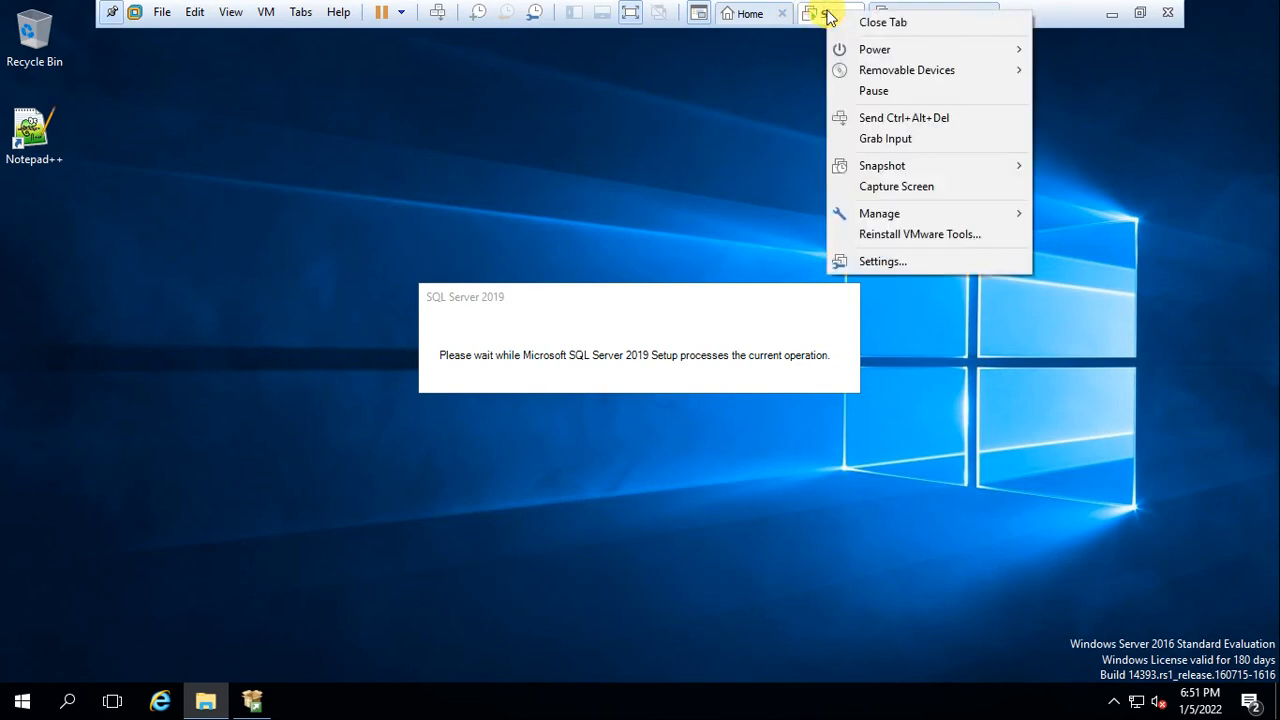
mouse_move(884, 166)
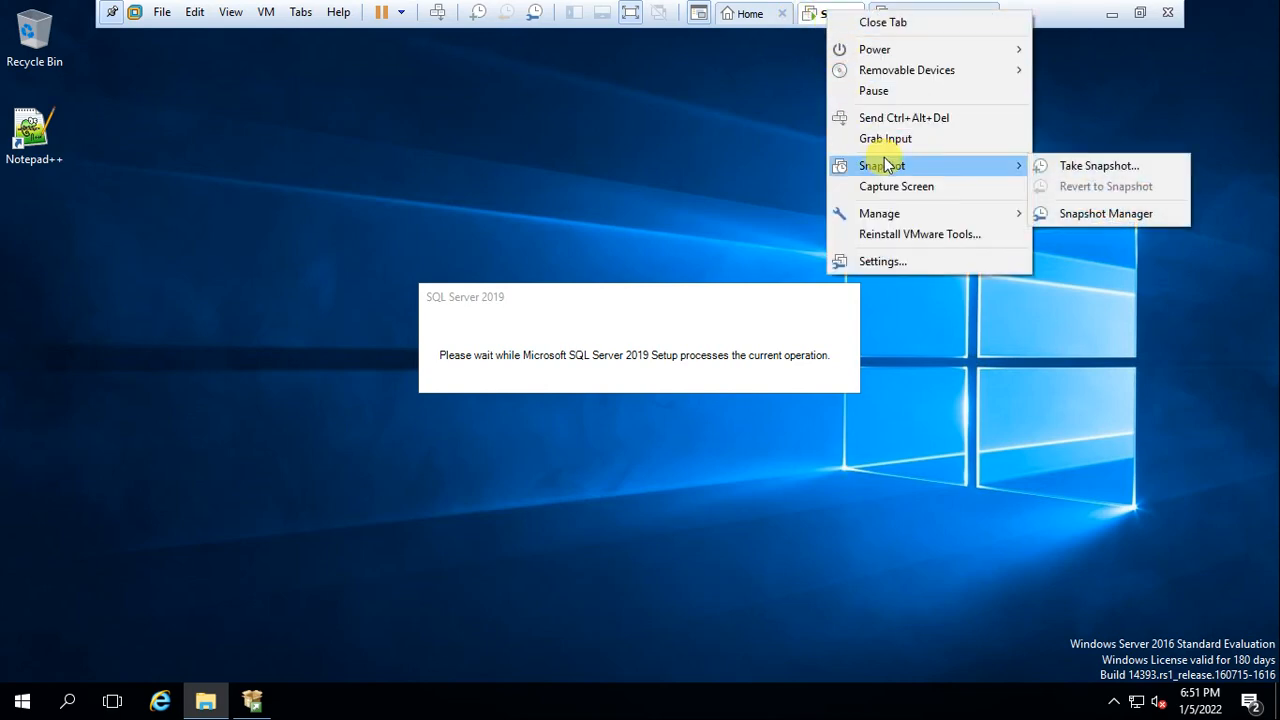
left_click(1068, 166)
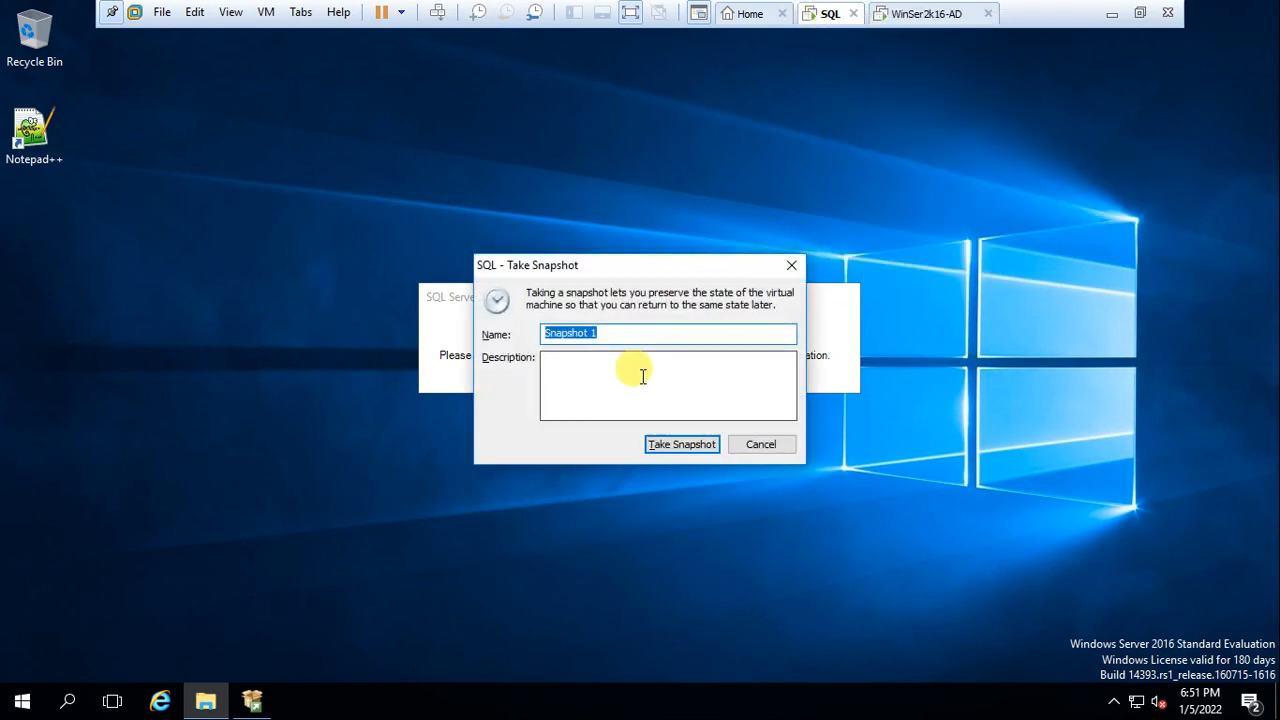
left_click(618, 369)
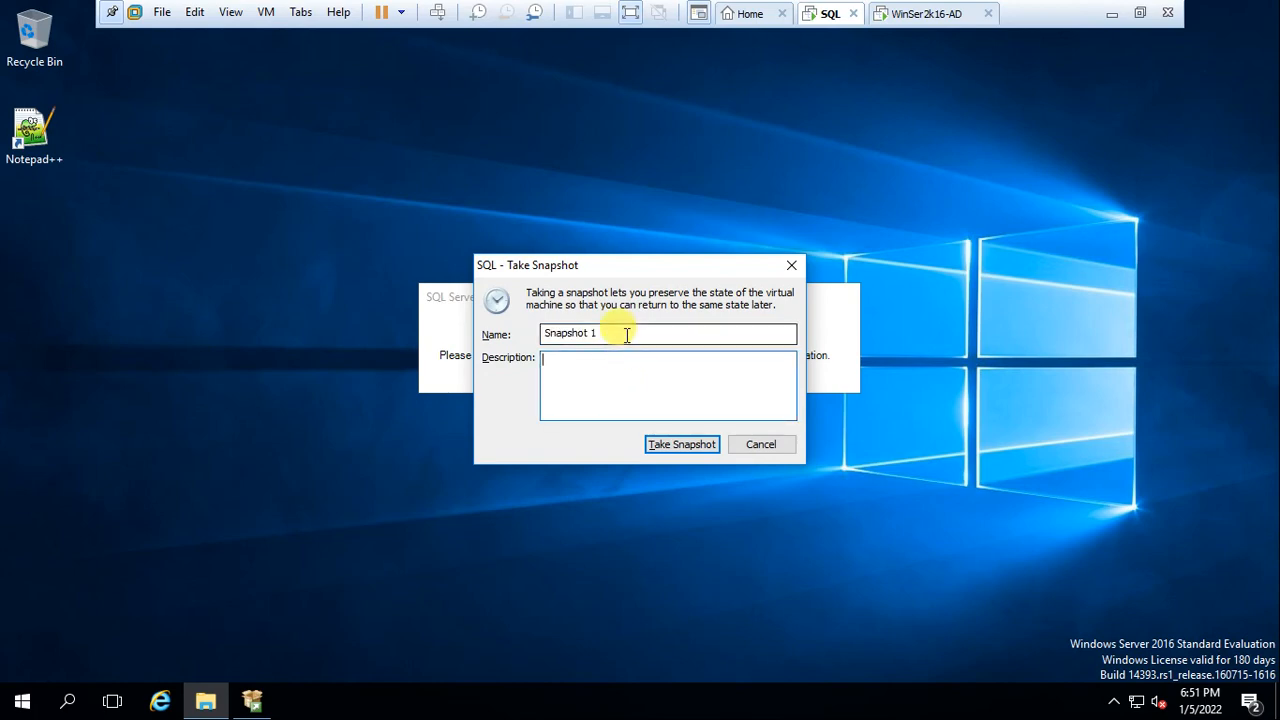
left_click(626, 334)
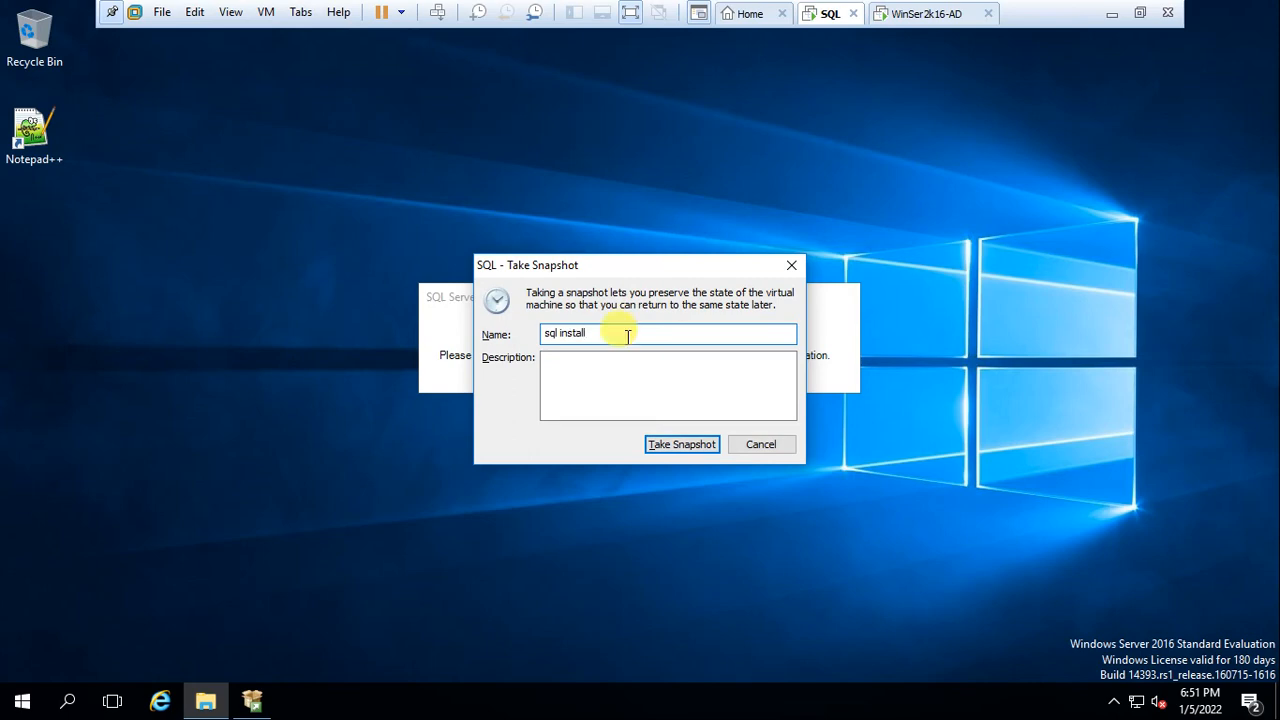
left_click(665, 444)
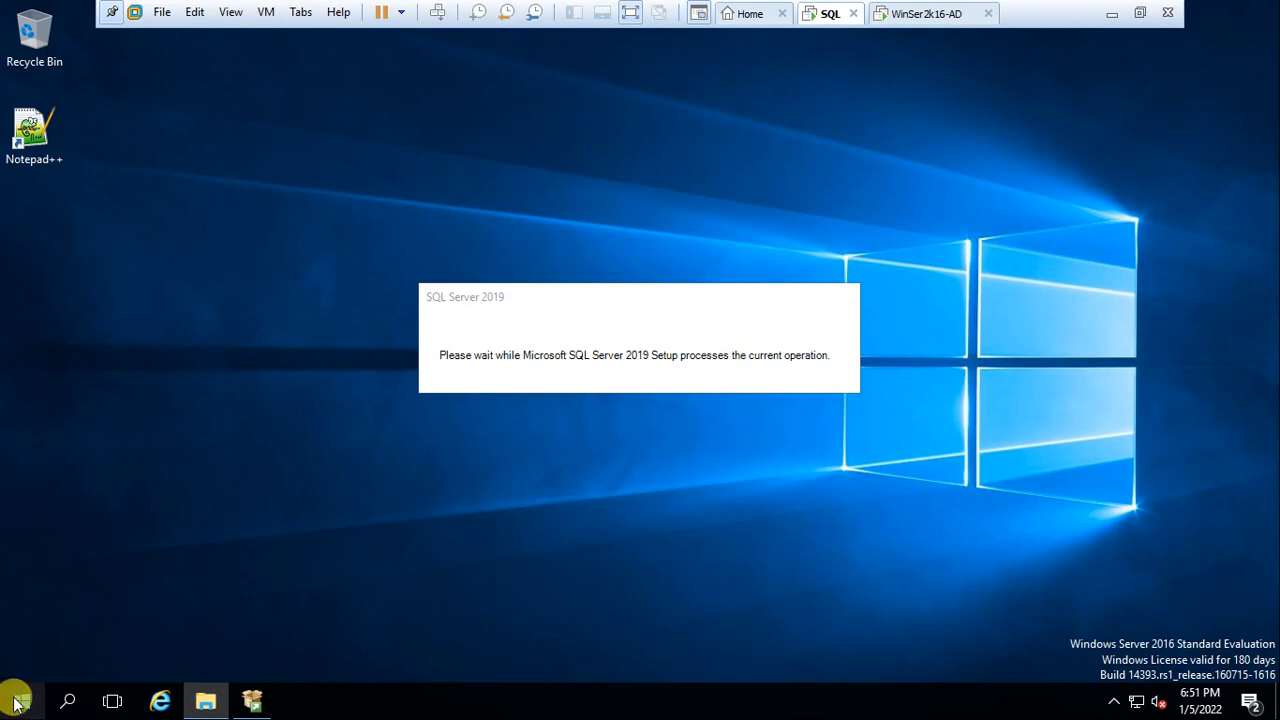
Launch the SQL Server 2019 configuration tool from Start and refresh the desktop
left_click(17, 703)
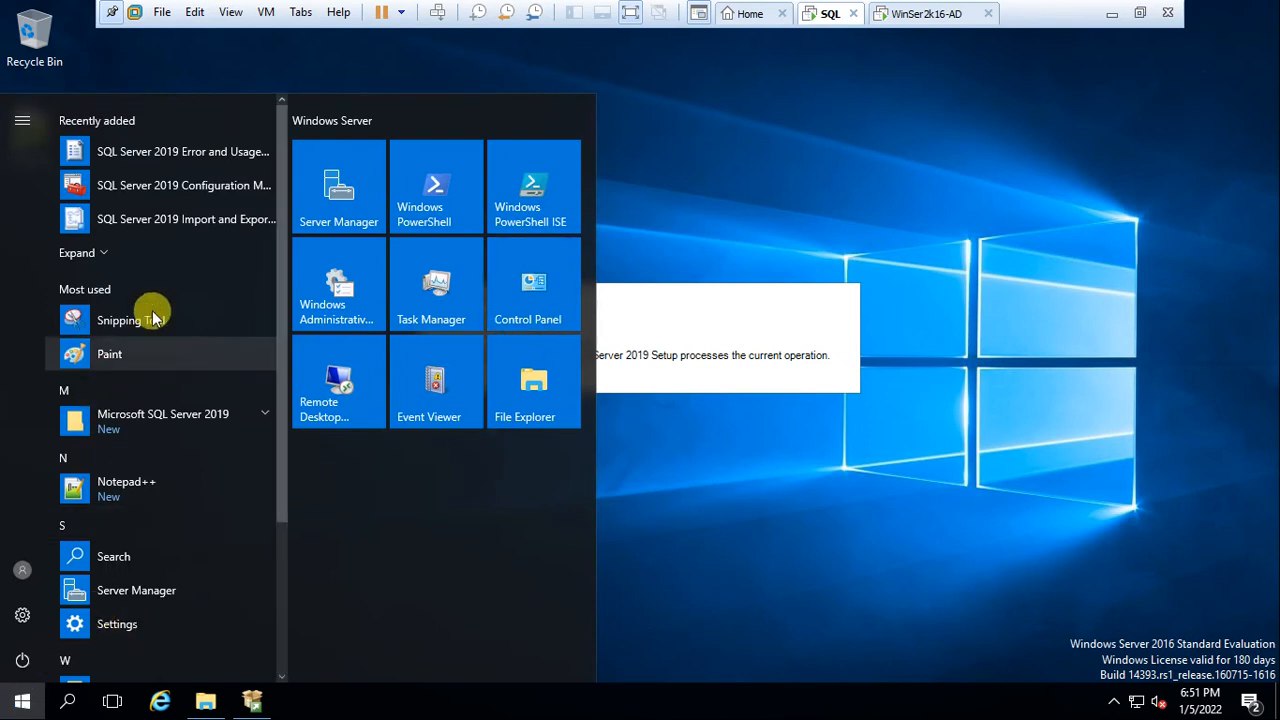
left_click(208, 183)
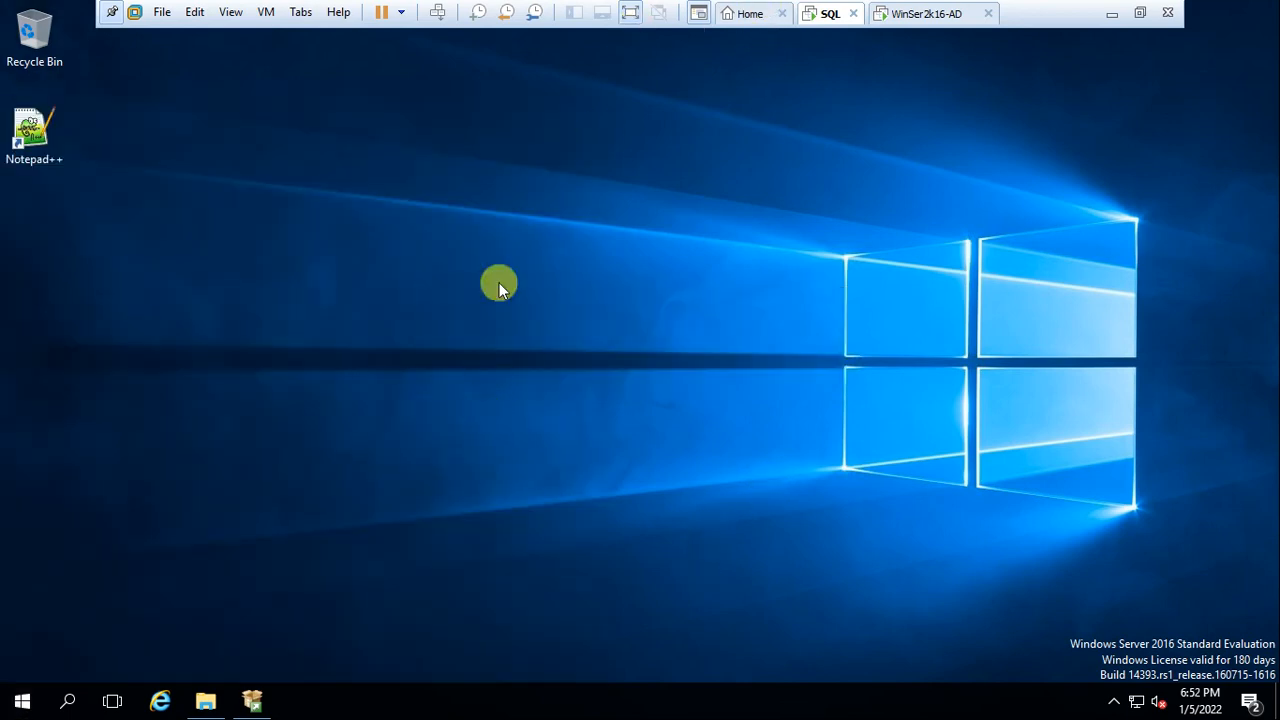
right_click(540, 108)
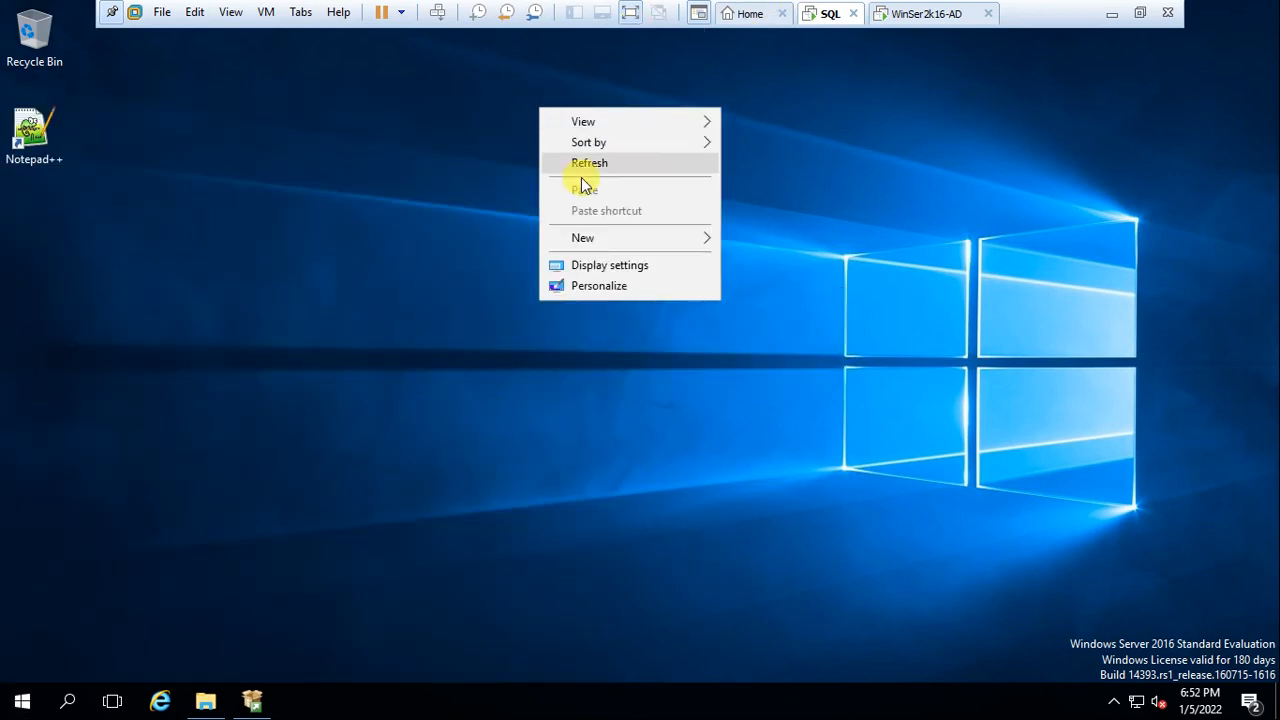
left_click(586, 168)
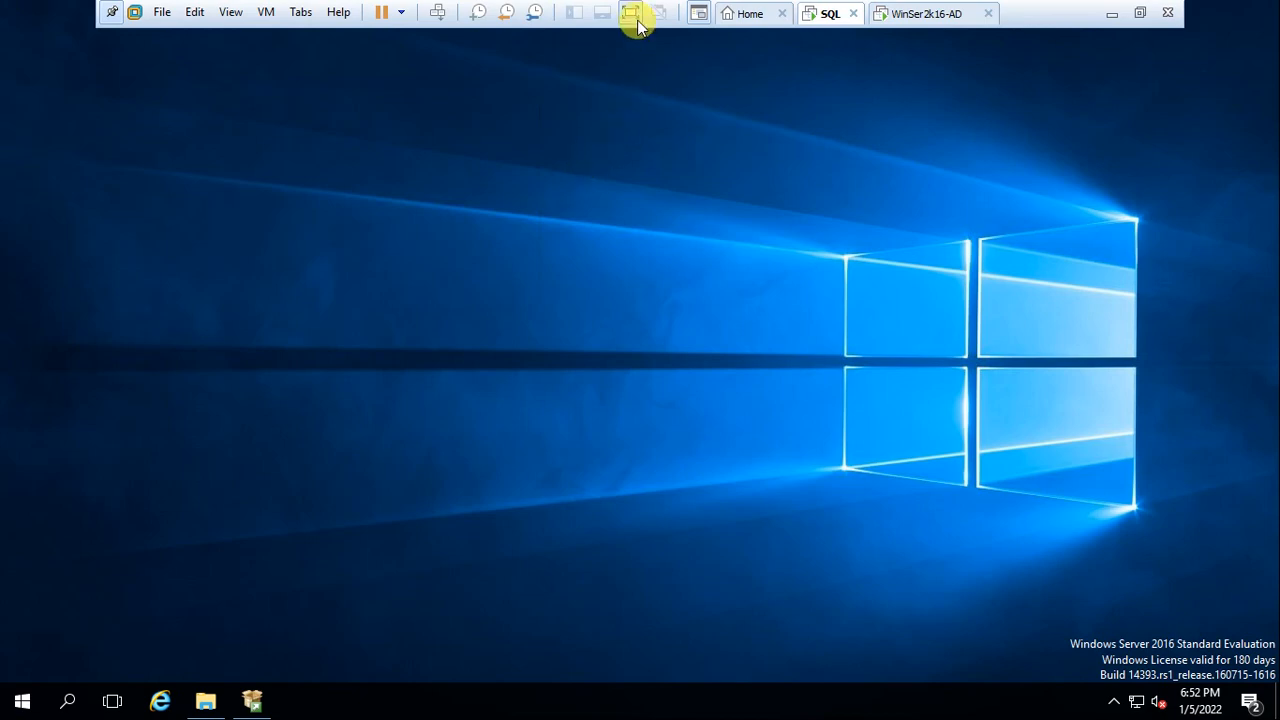
Briefly leave full screen, then restore and close the SQL Server Installation Center
left_click(631, 13)
left_click(660, 701)
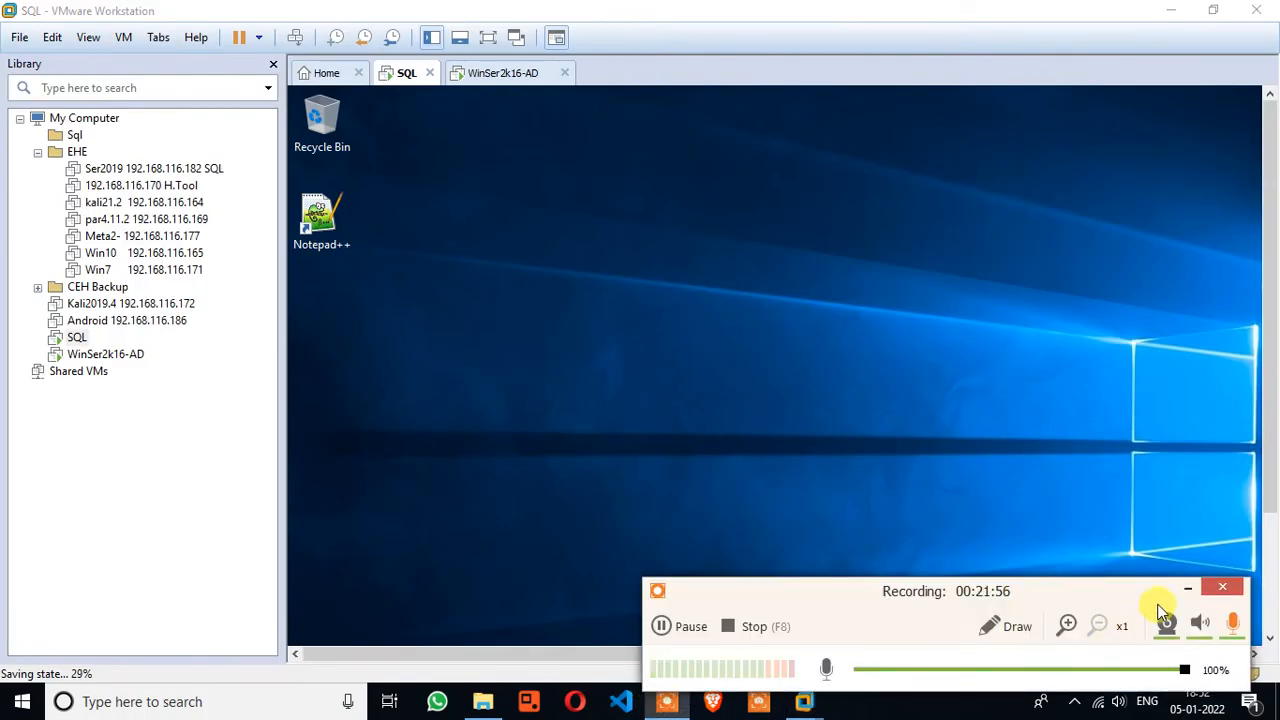
left_click(1185, 589)
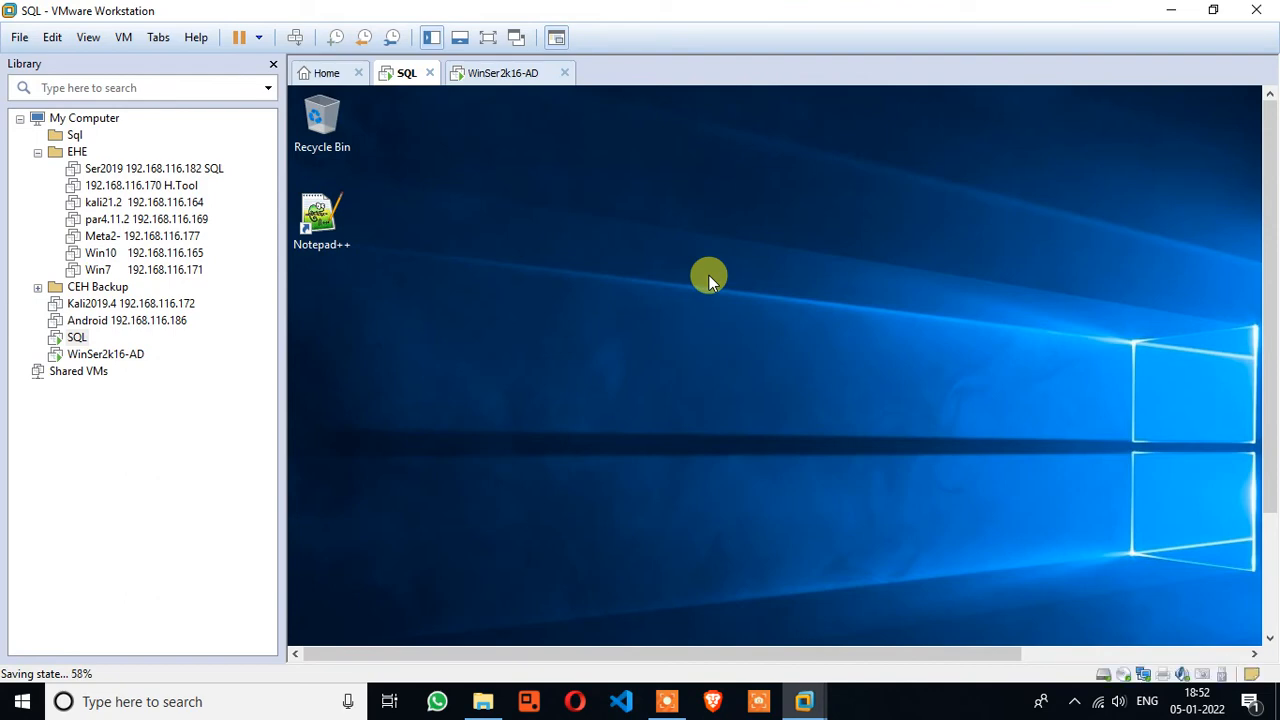
left_click(487, 37)
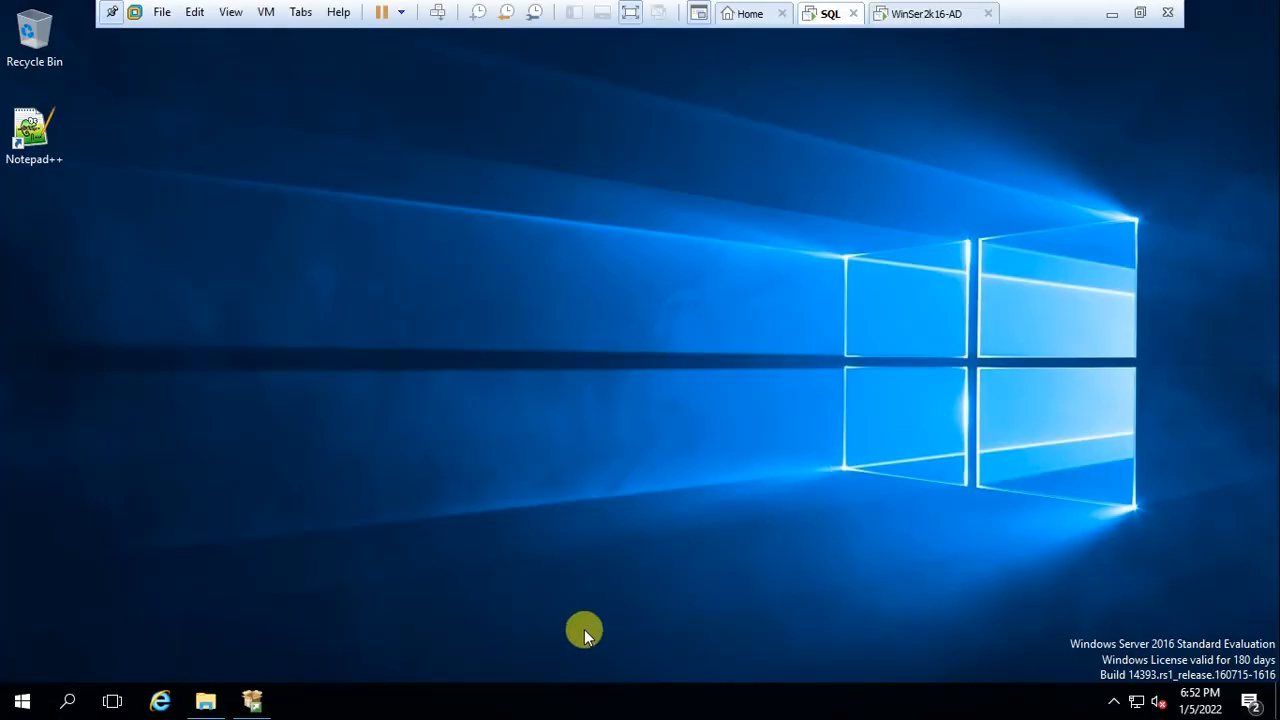
left_click(251, 692)
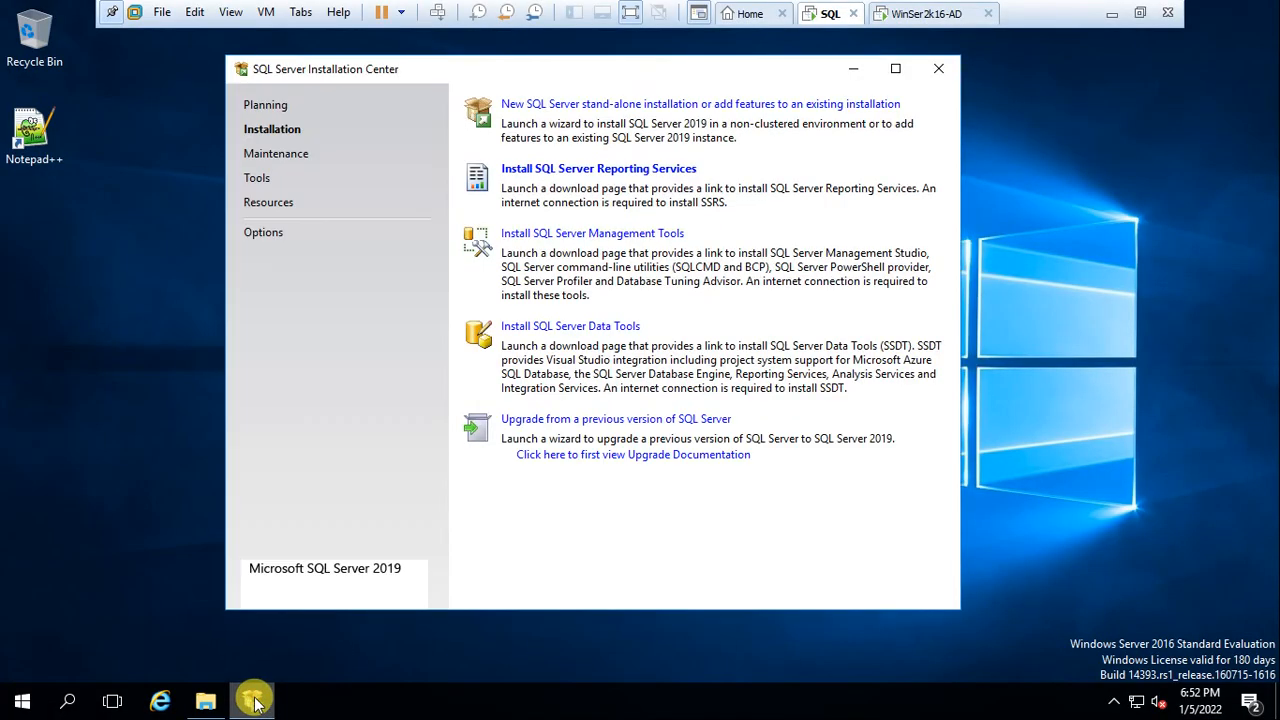
left_click(938, 68)
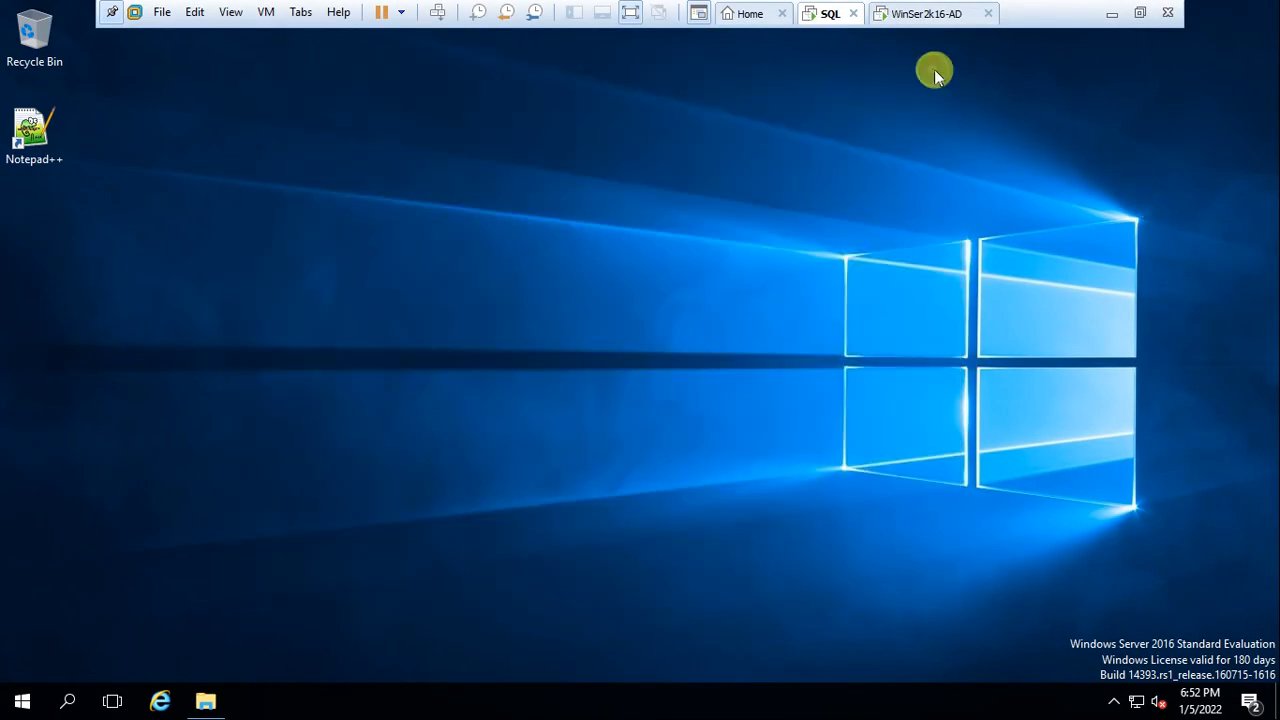
Restart the server with the reason Hardware: Maintenance (Planned)
left_click(24, 704)
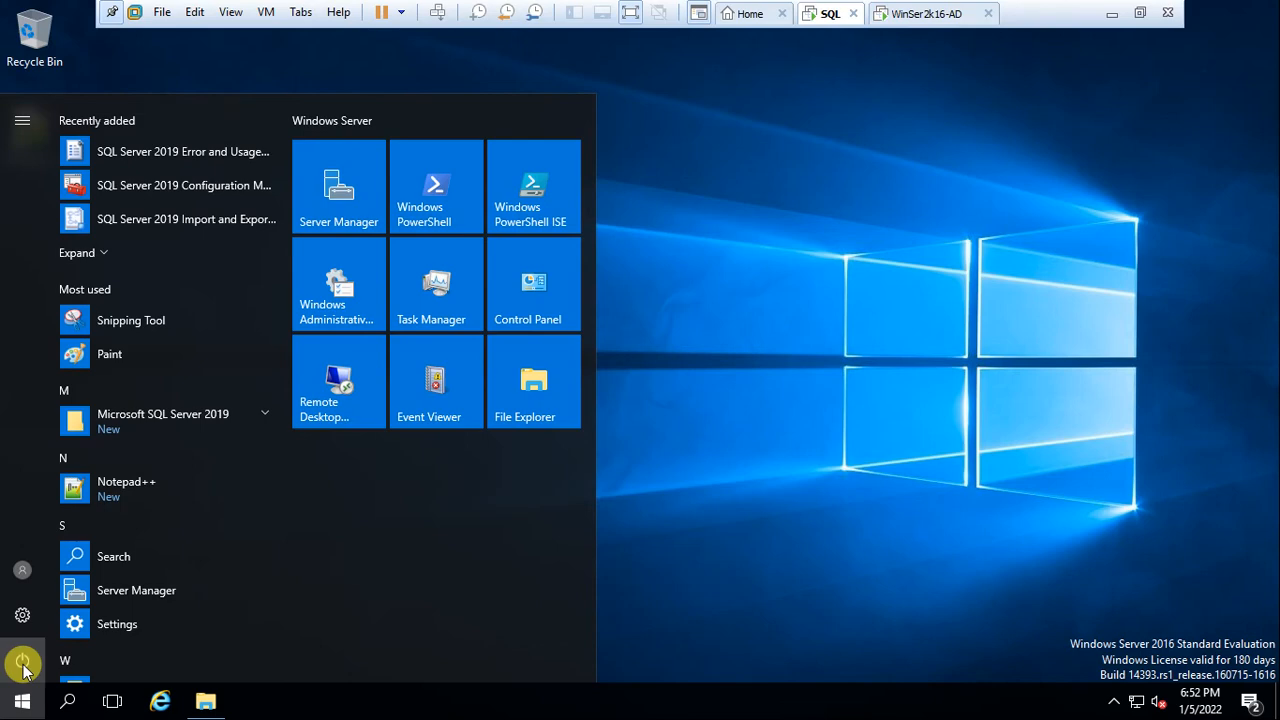
left_click(22, 664)
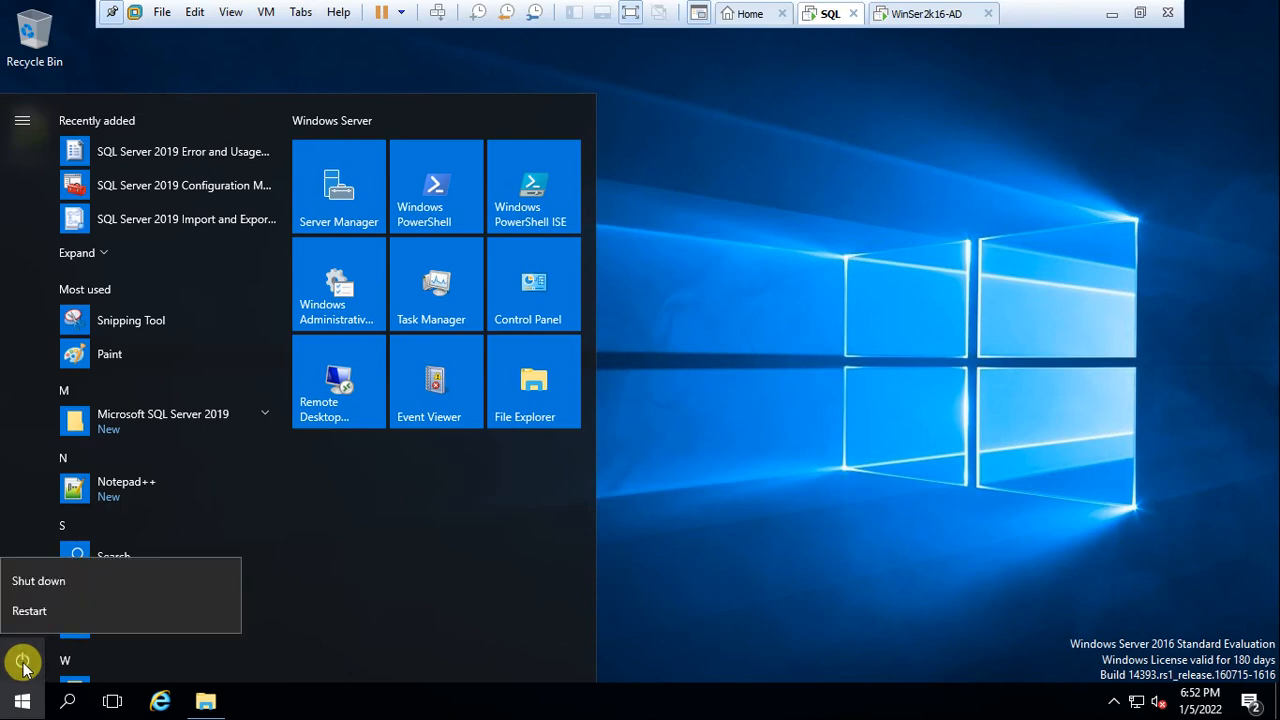
left_click(36, 622)
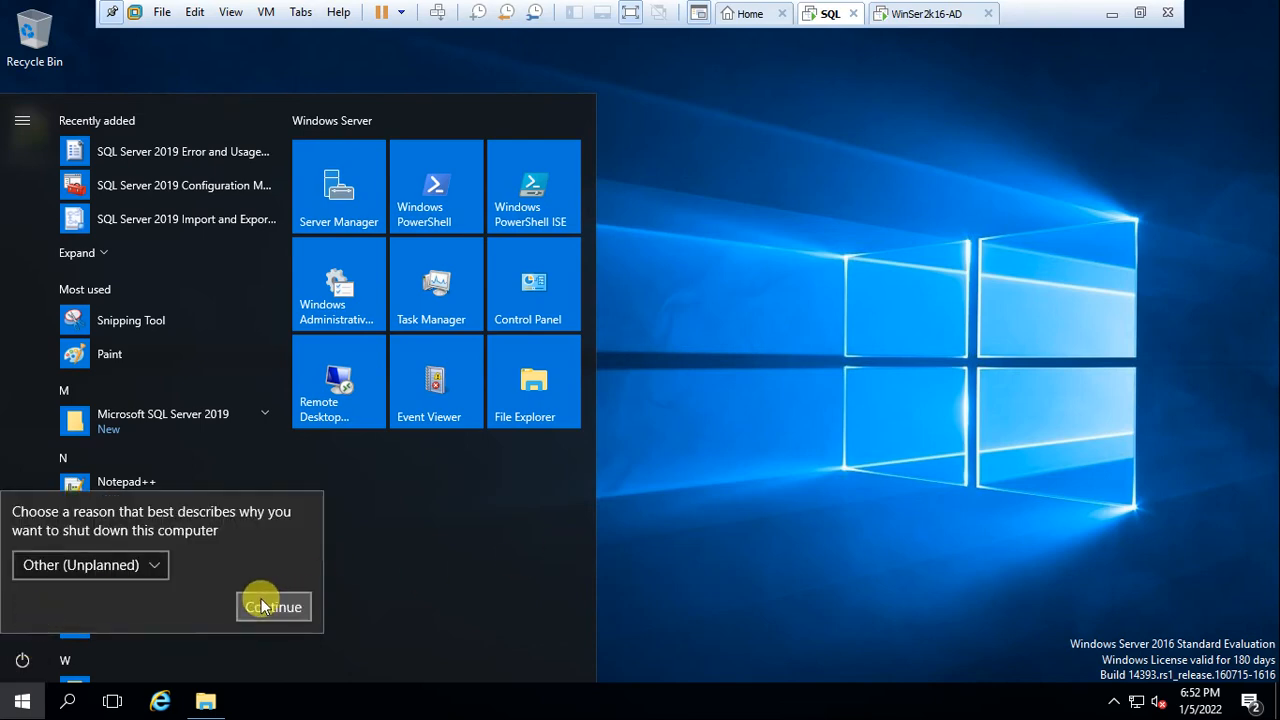
left_click(151, 566)
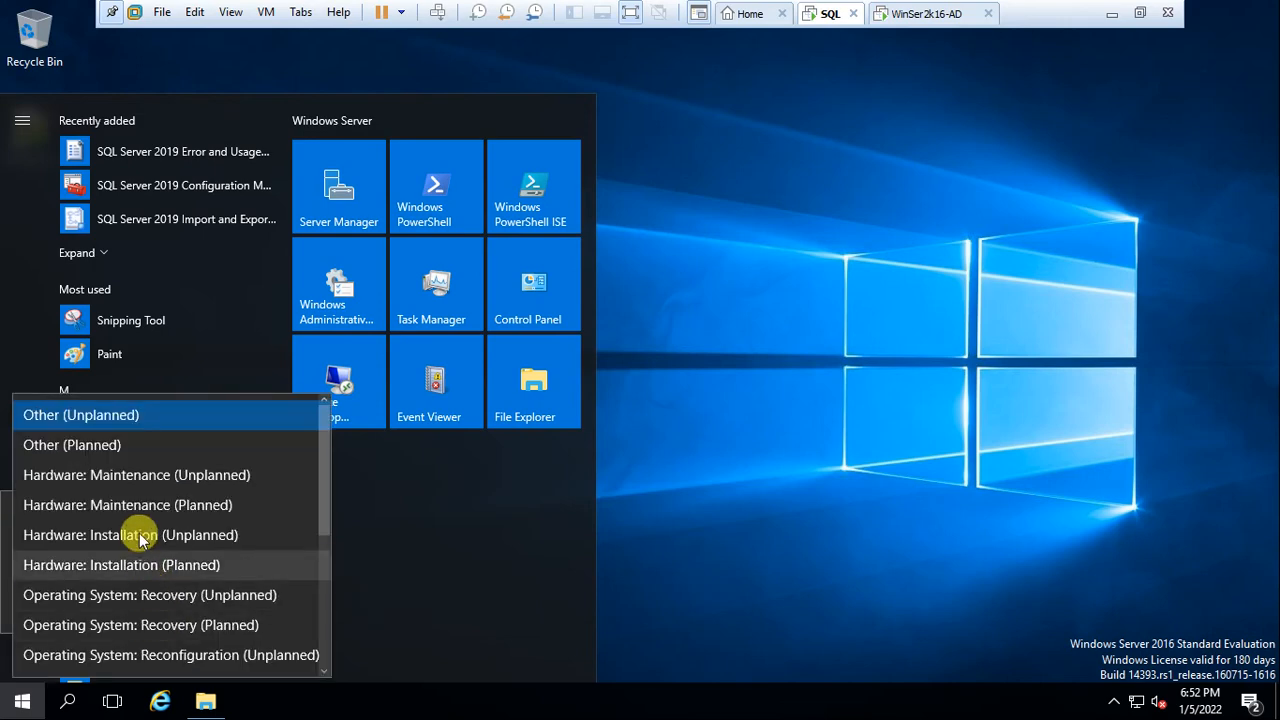
left_click(215, 505)
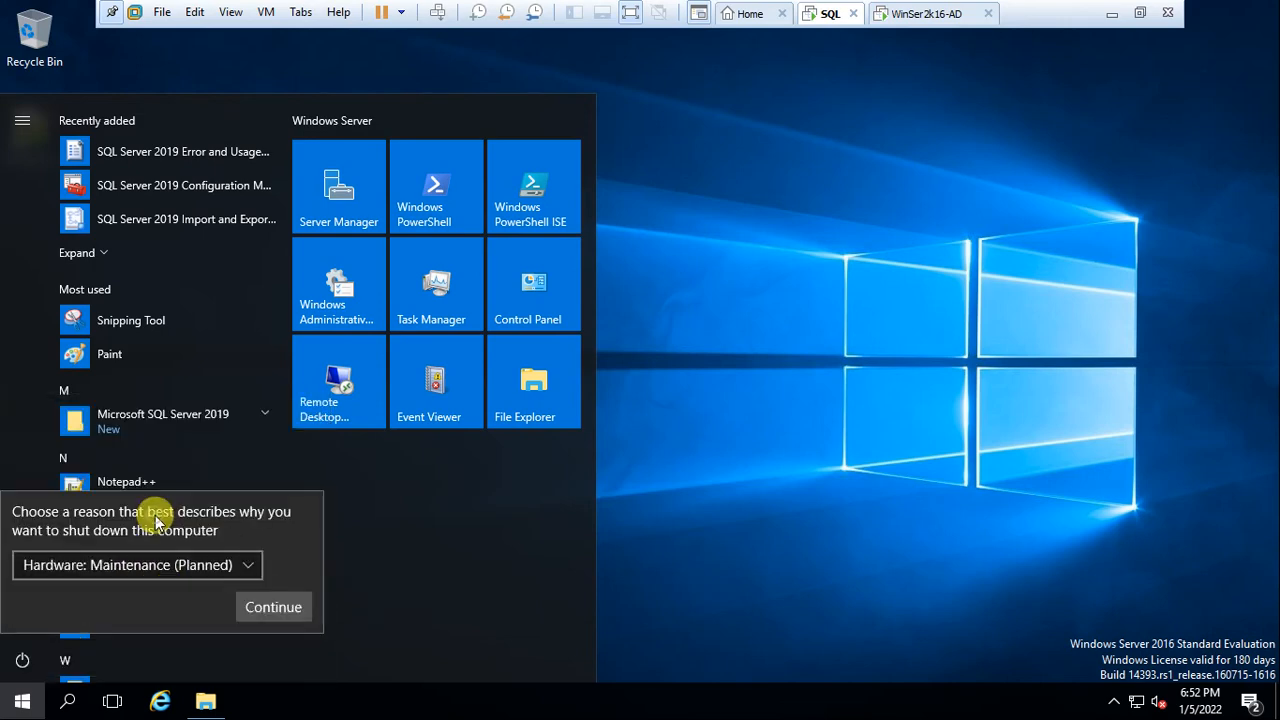
left_click(280, 610)
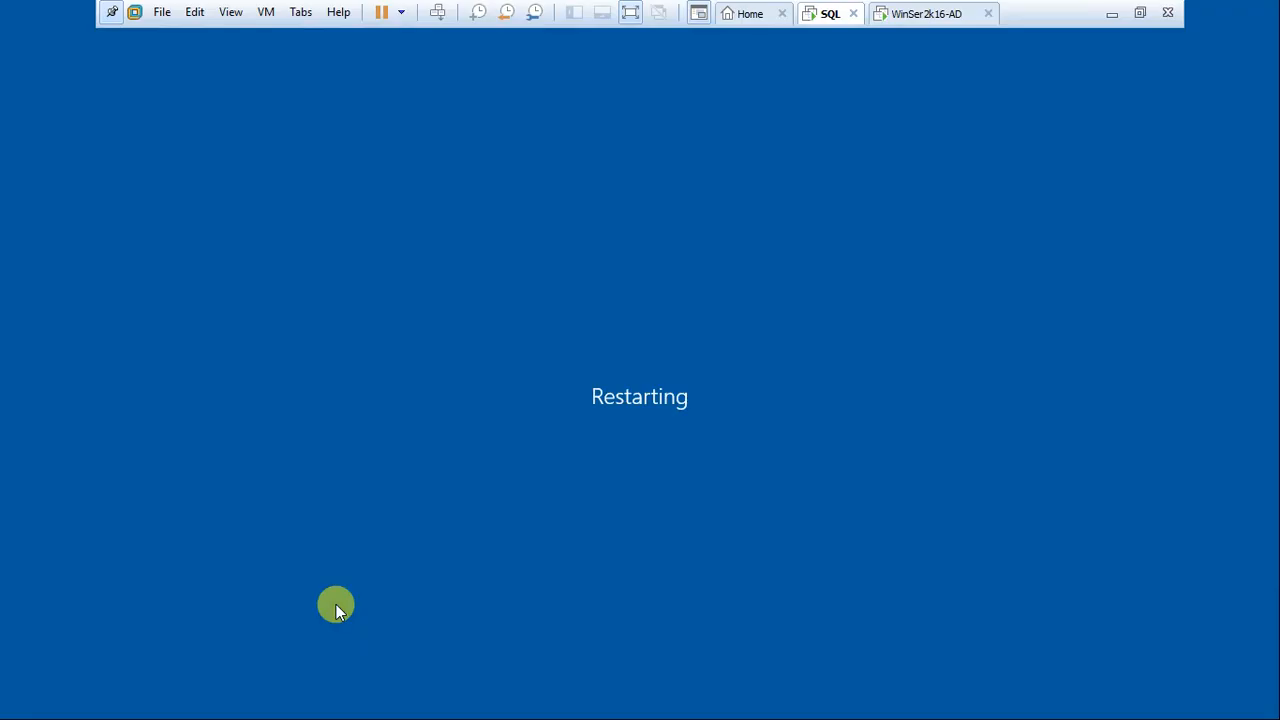
After the reboot, unlock the VM and sign in with the Administrator password
left_click(627, 15)
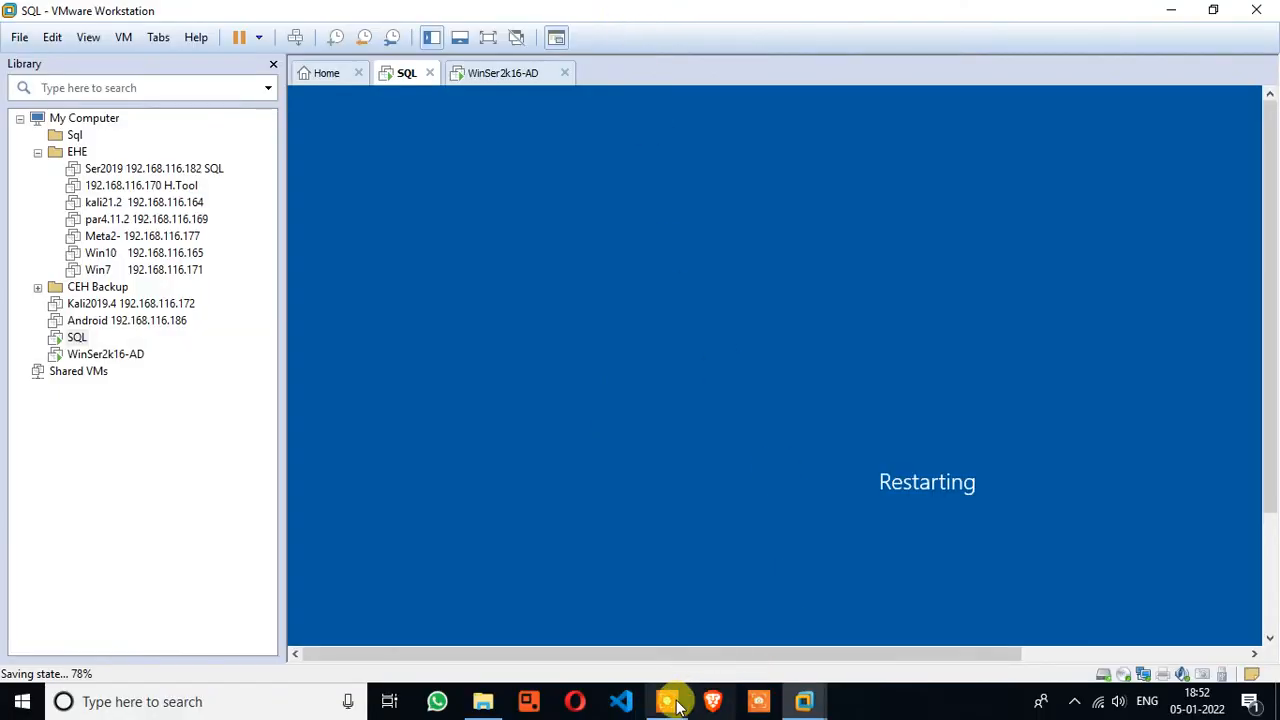
left_click(676, 706)
left_click(657, 626)
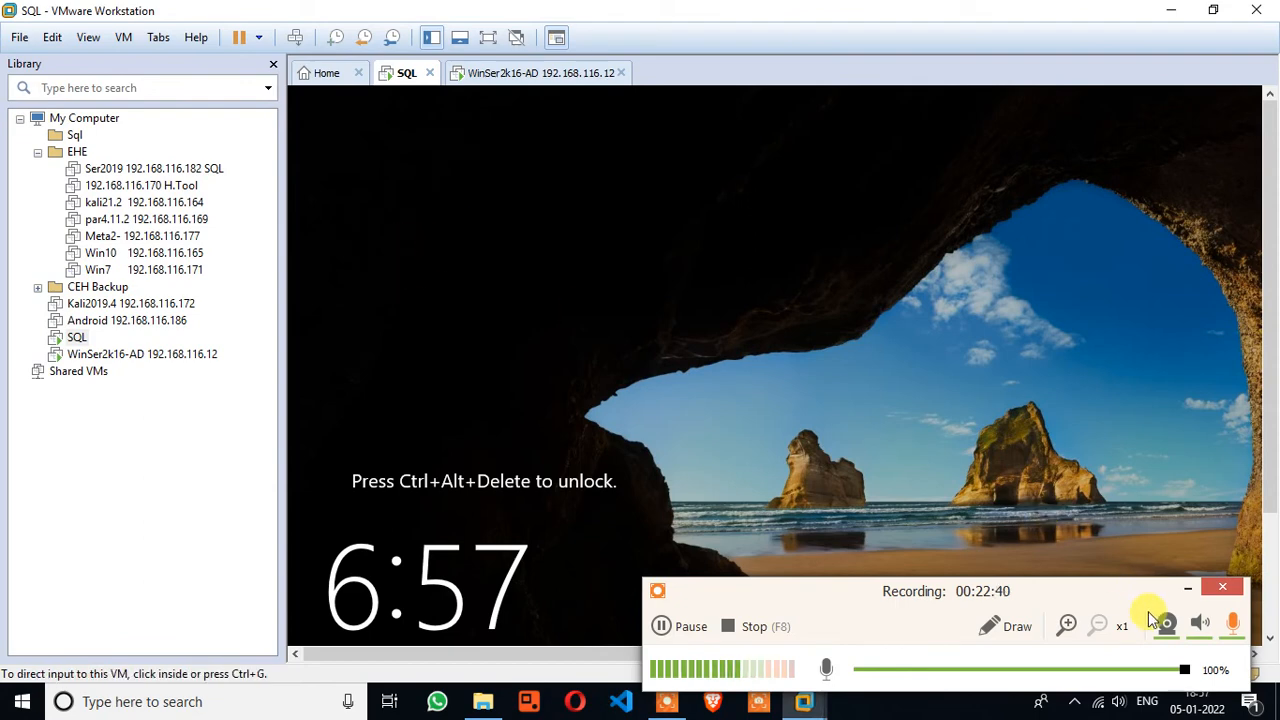
left_click(1188, 588)
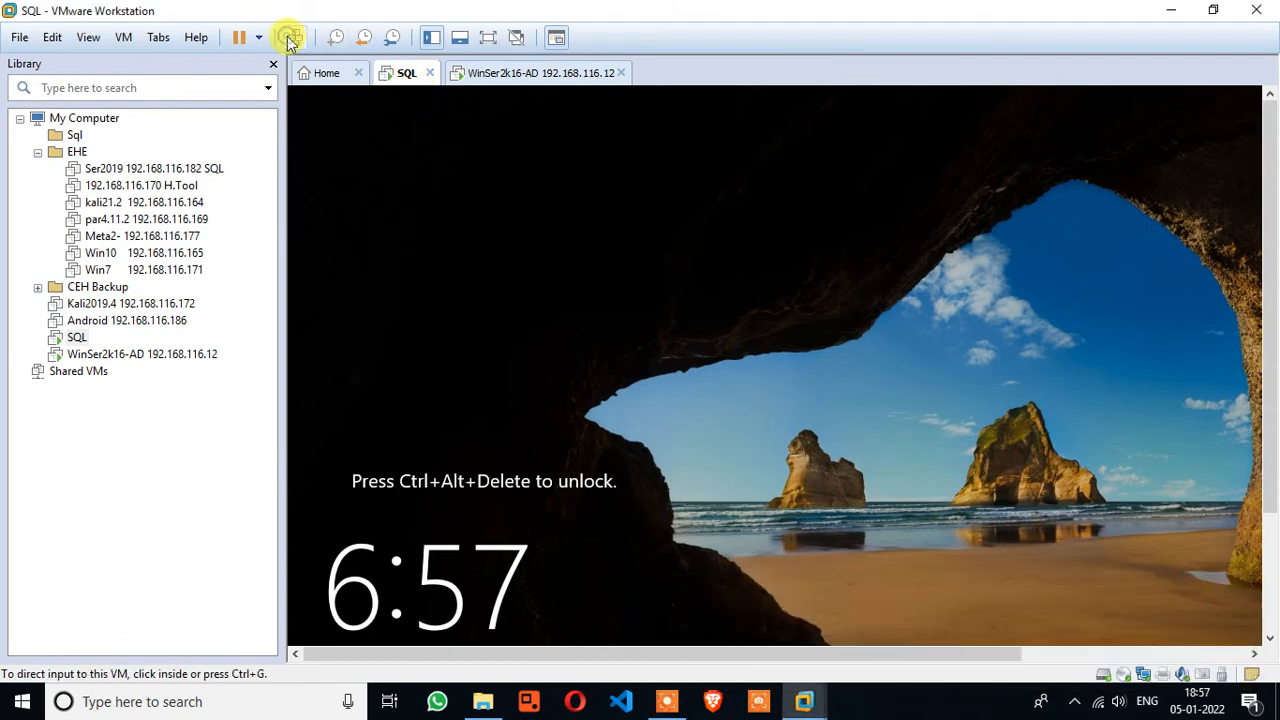
left_click(289, 40)
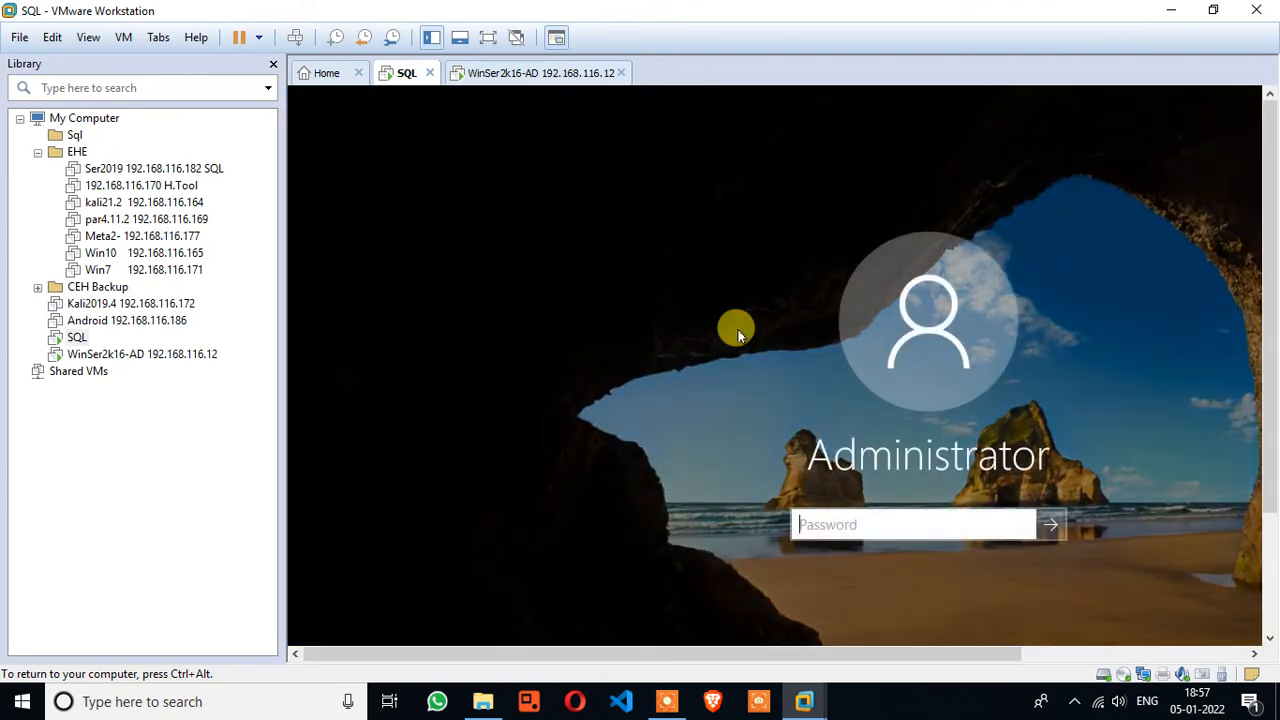
type("*")
key("Return")
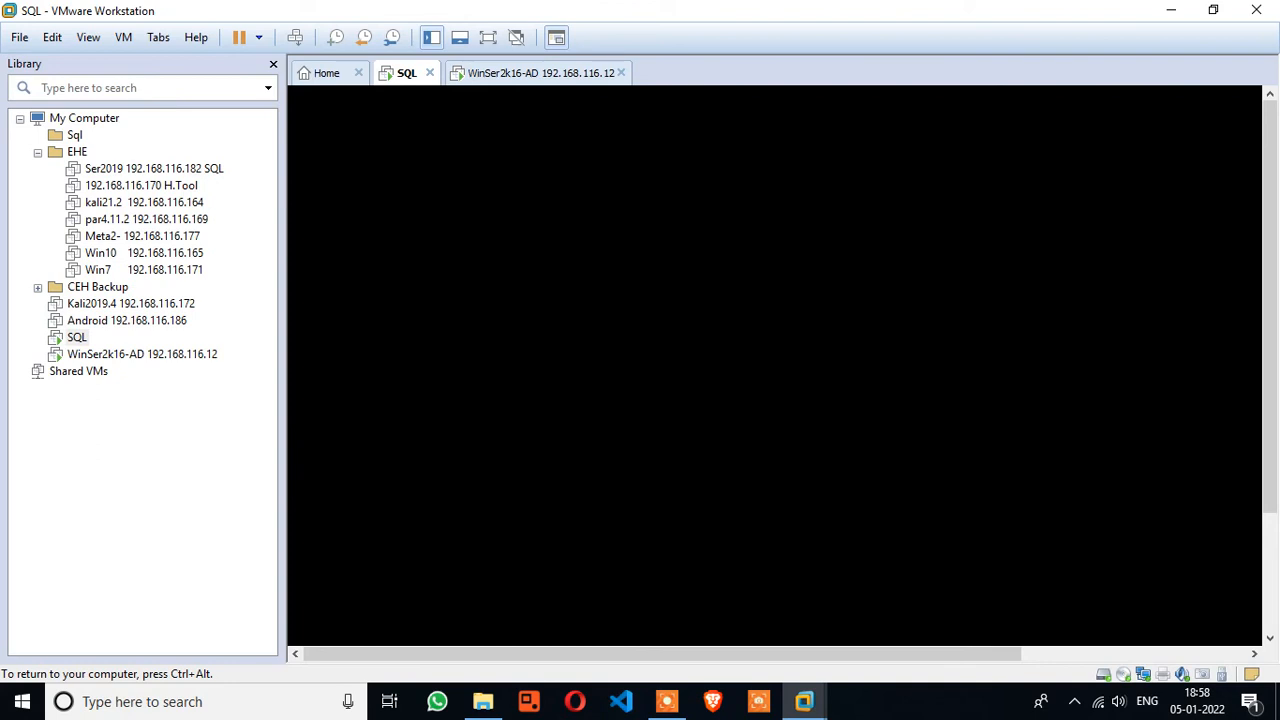
key("ctrl+alt")
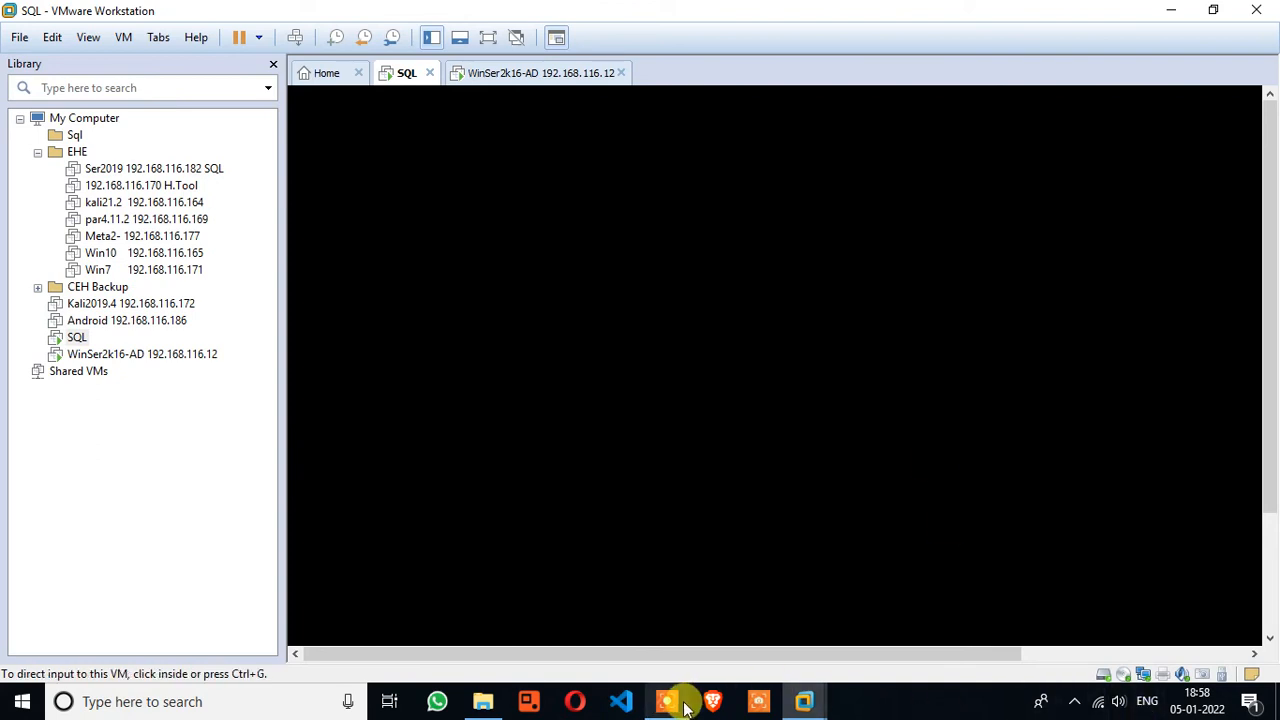
left_click(667, 701)
Return the VM to full screen and close Server Manager
left_click(684, 632)
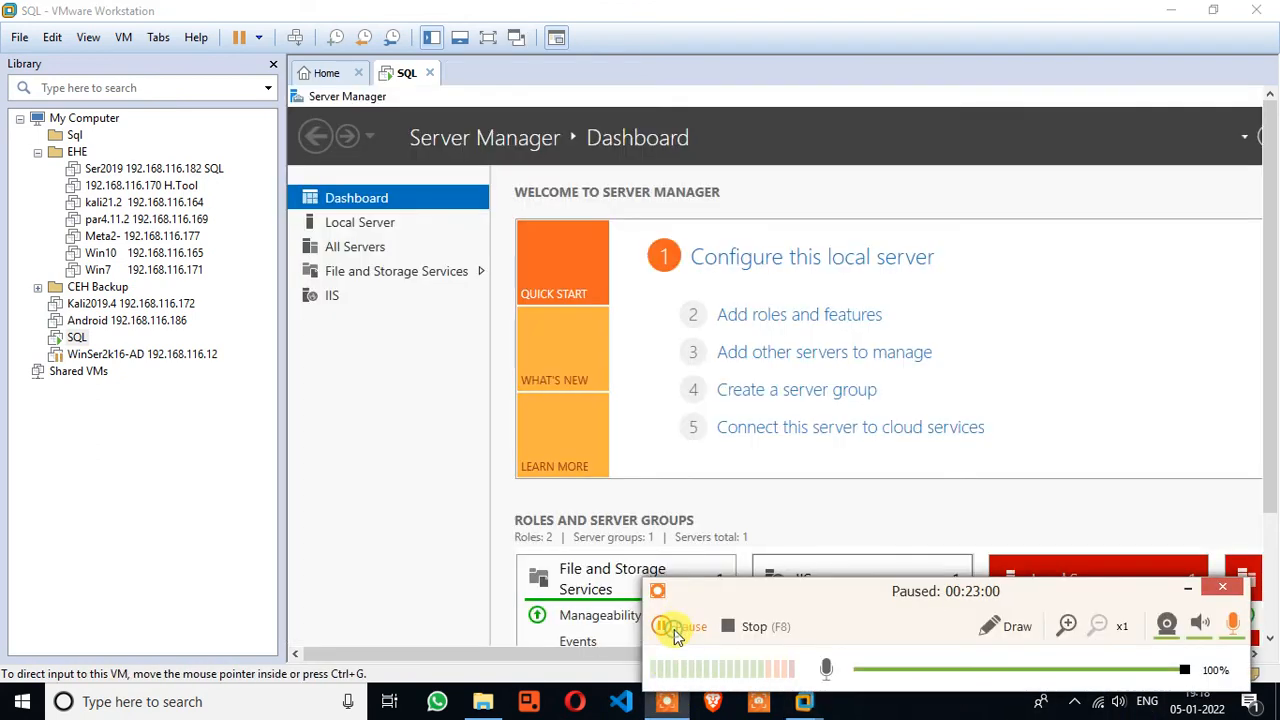
left_click(674, 629)
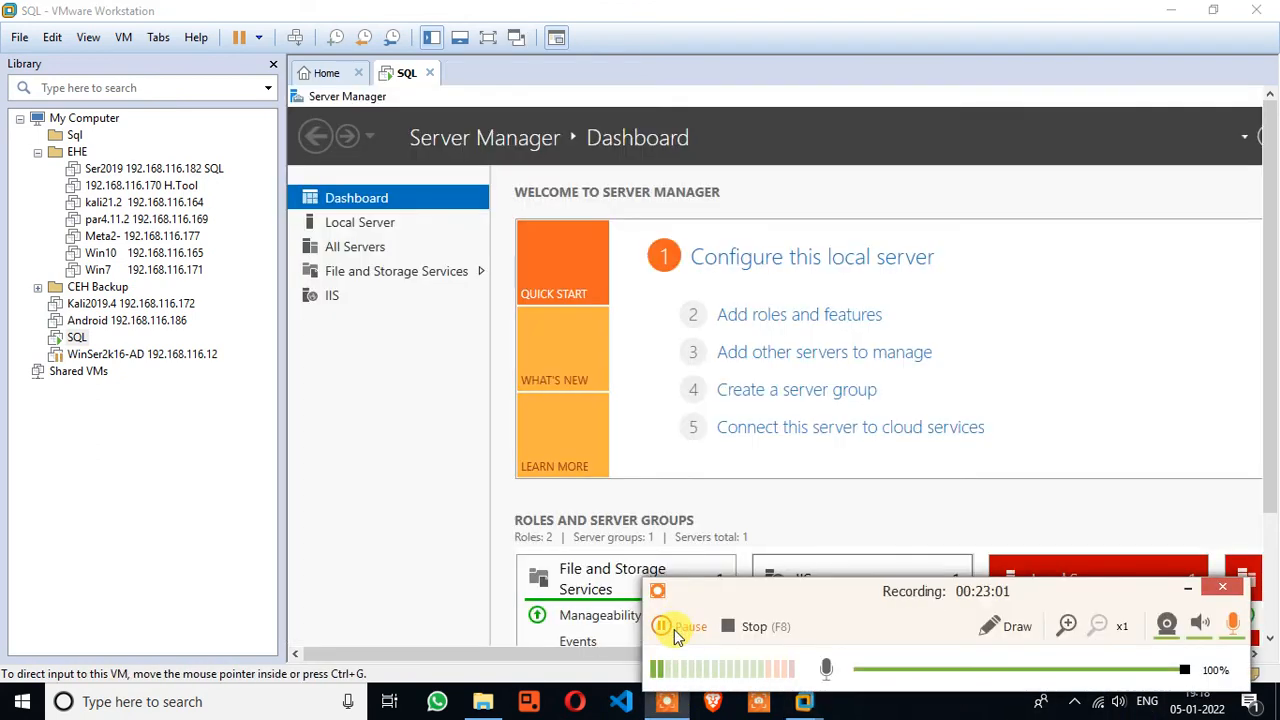
left_click(674, 629)
left_click(674, 629)
left_click(488, 37)
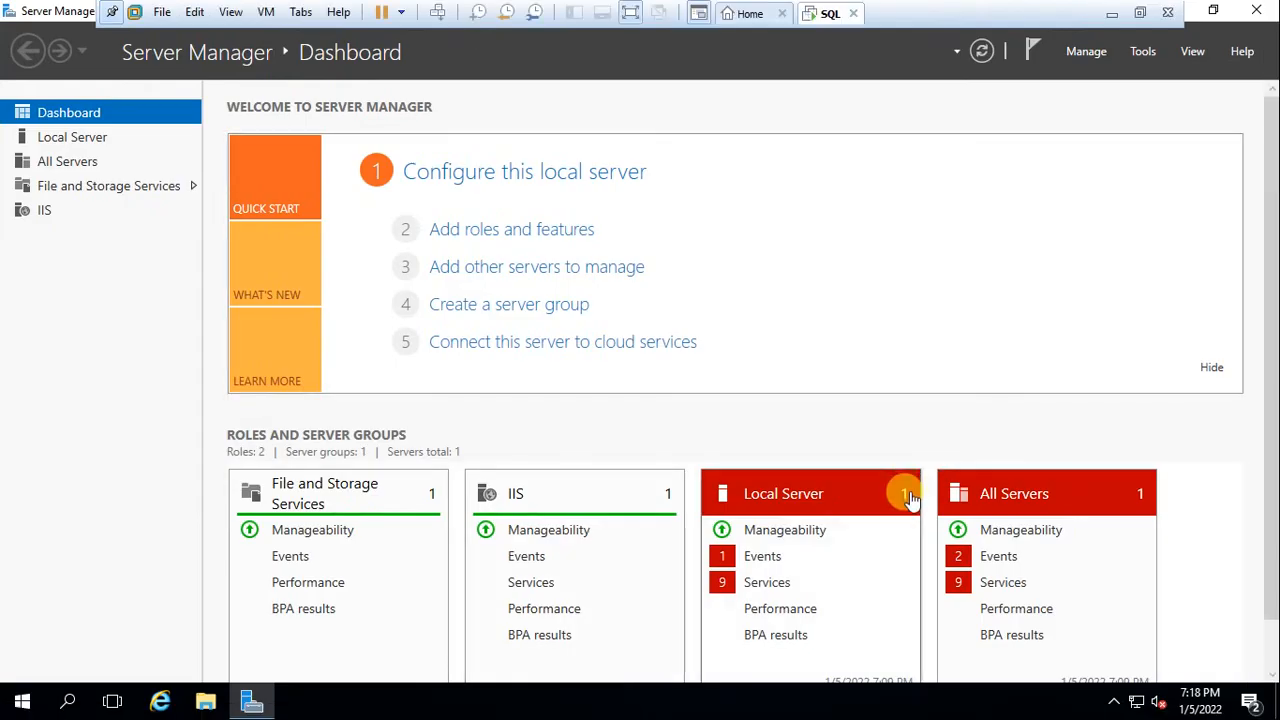
left_click(1266, 9)
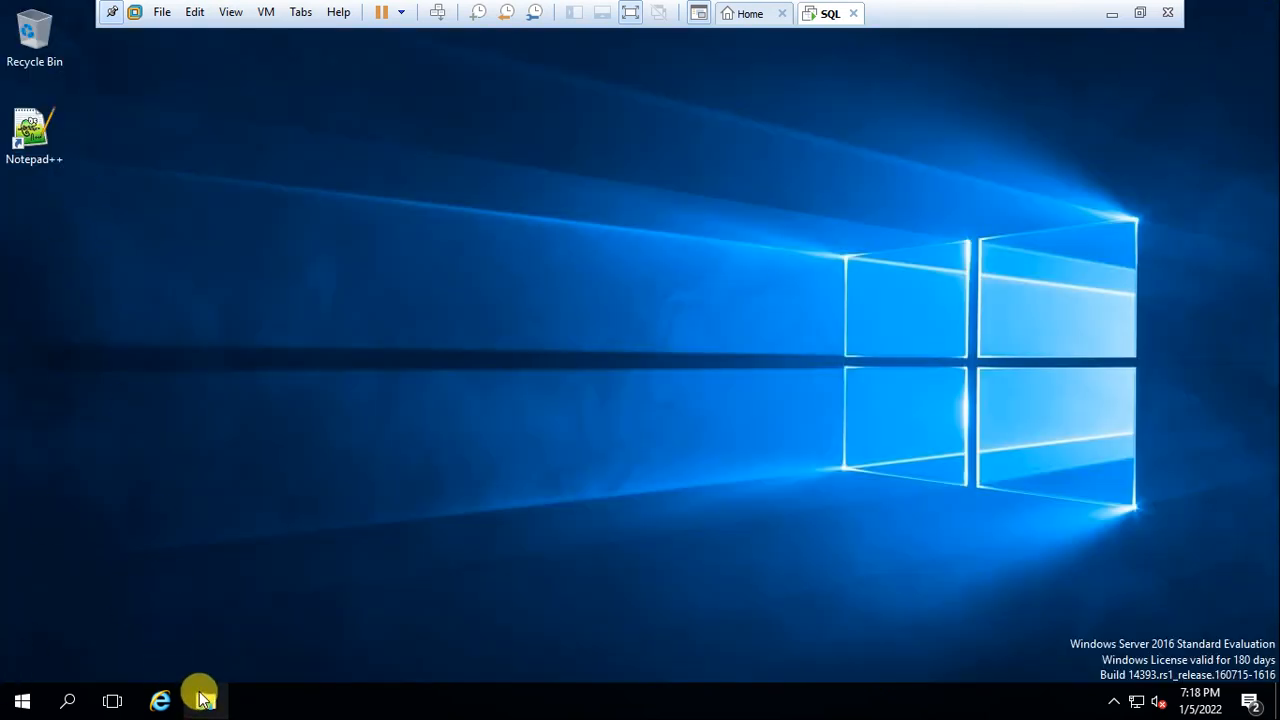
In File Explorer, open C:\SQL2019 and launch the SSMS-Setup-ENU installer
left_click(204, 698)
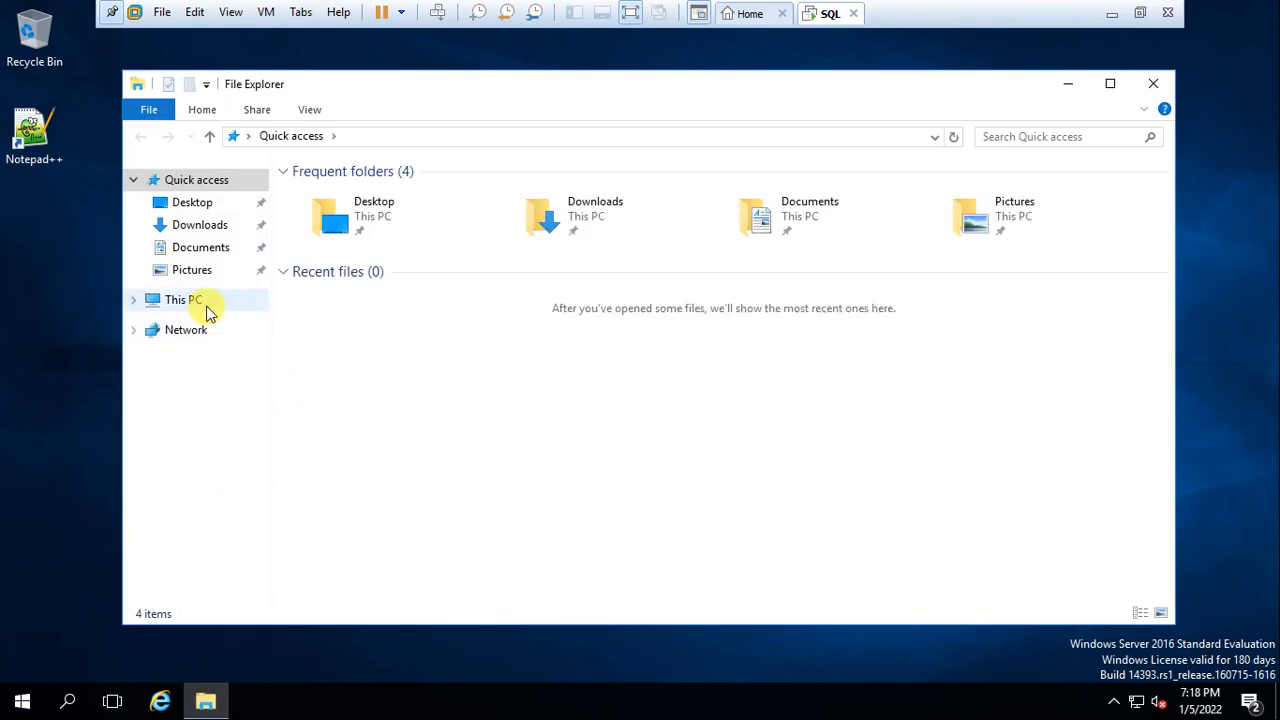
left_click(190, 300)
left_click(398, 427)
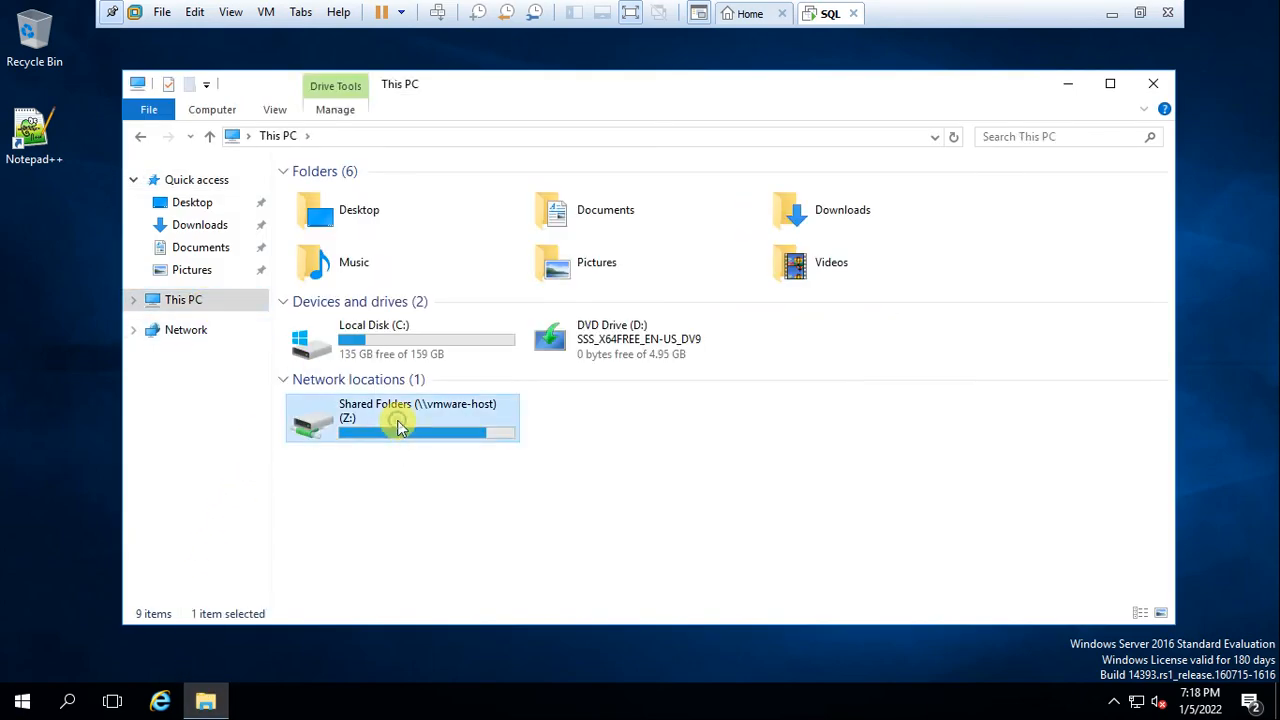
double_click(398, 427)
left_click(138, 135)
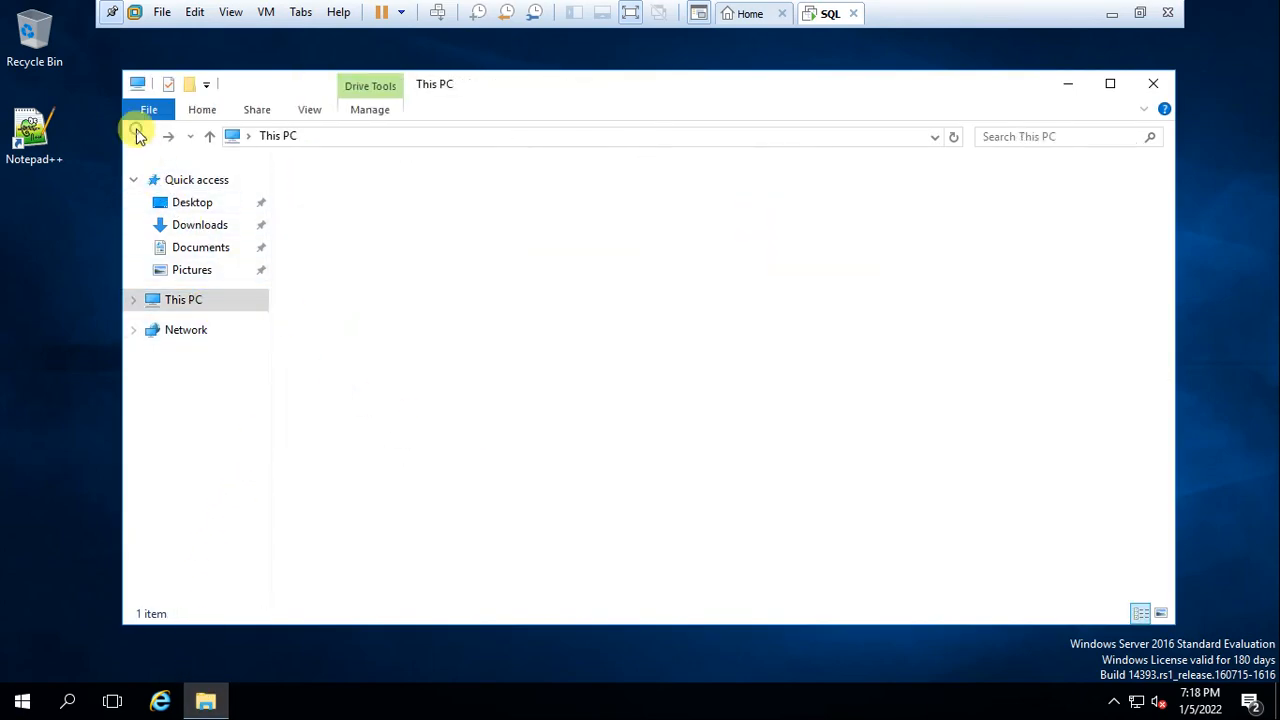
double_click(434, 343)
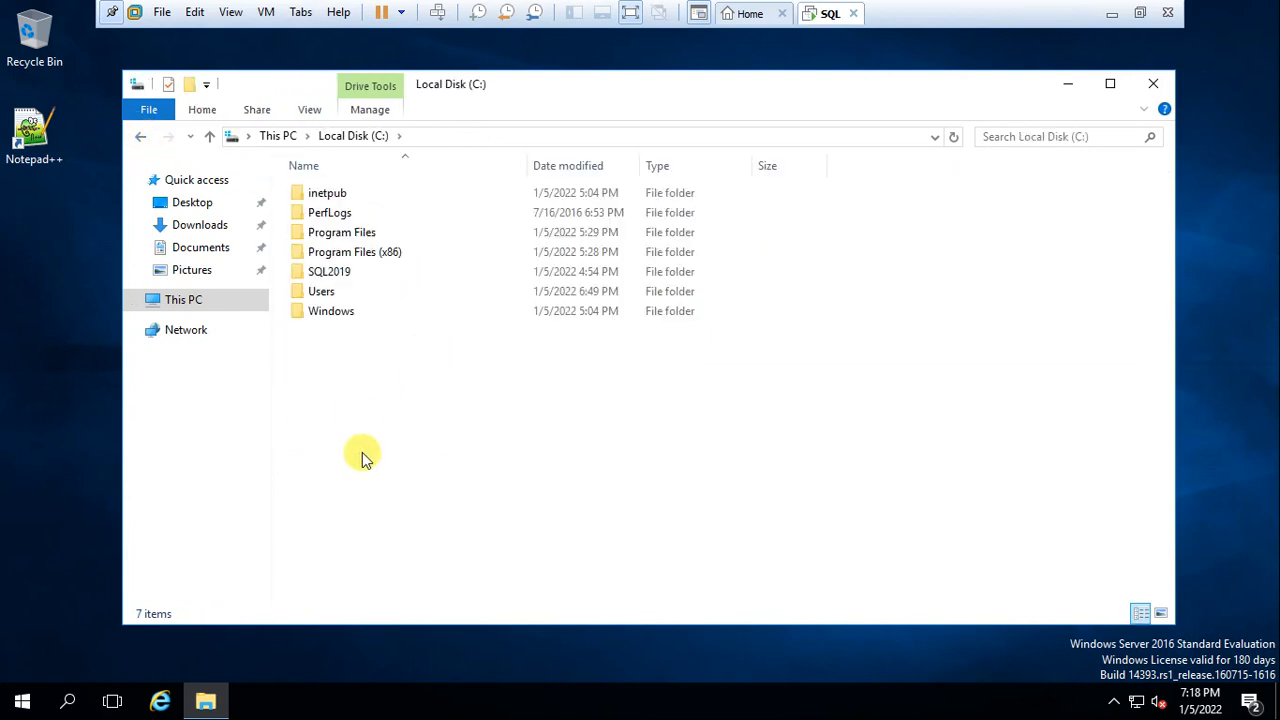
double_click(340, 278)
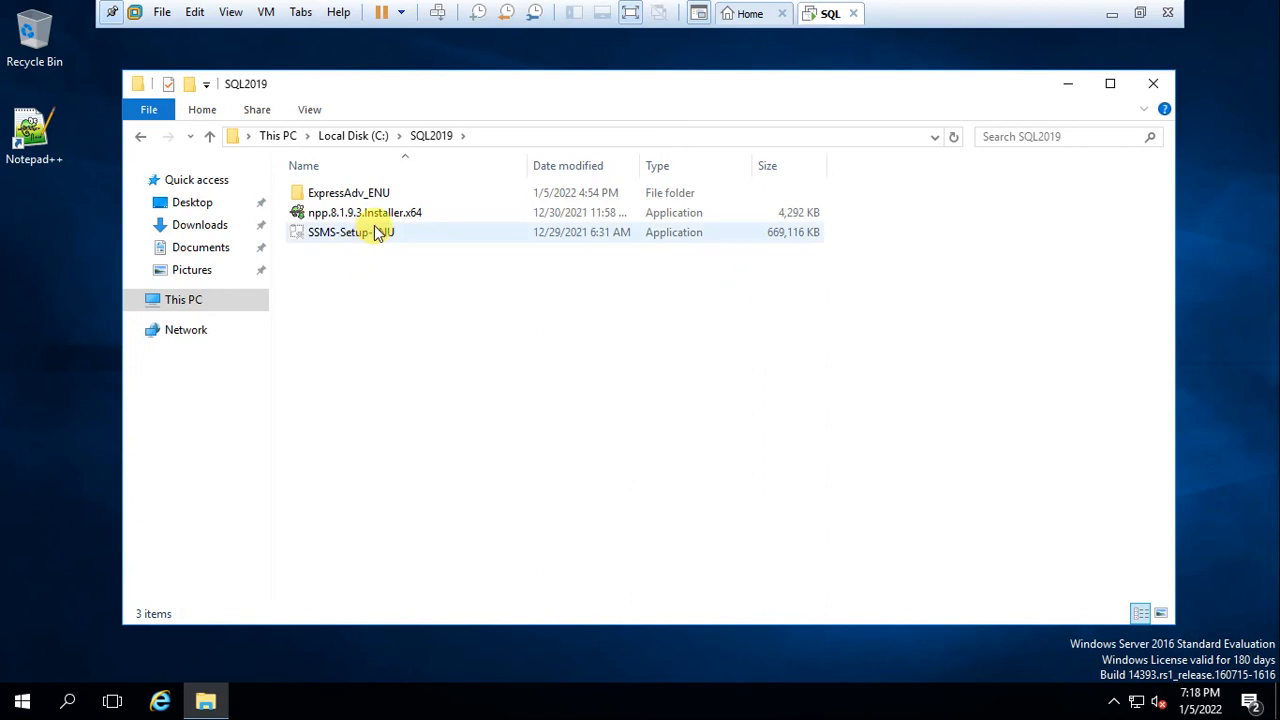
double_click(357, 233)
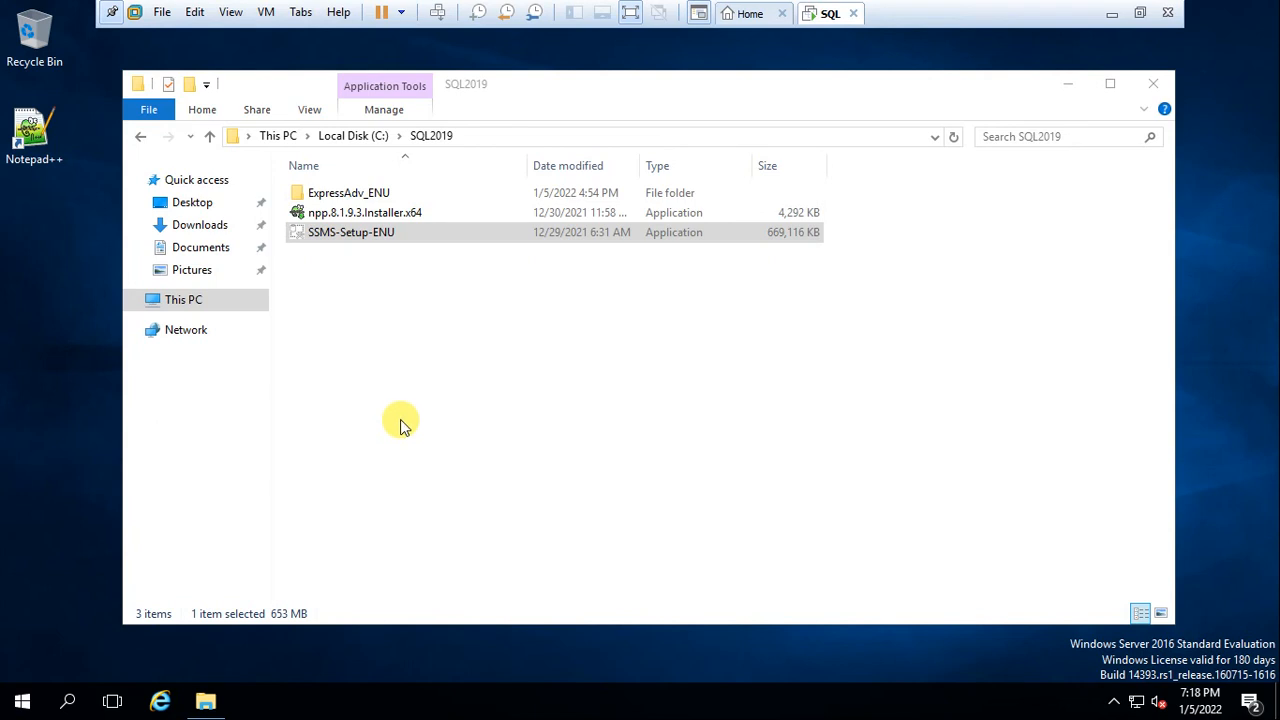
Refresh the SQL2019 folder listing and launch the Management Studio 18.10 installer
right_click(534, 452)
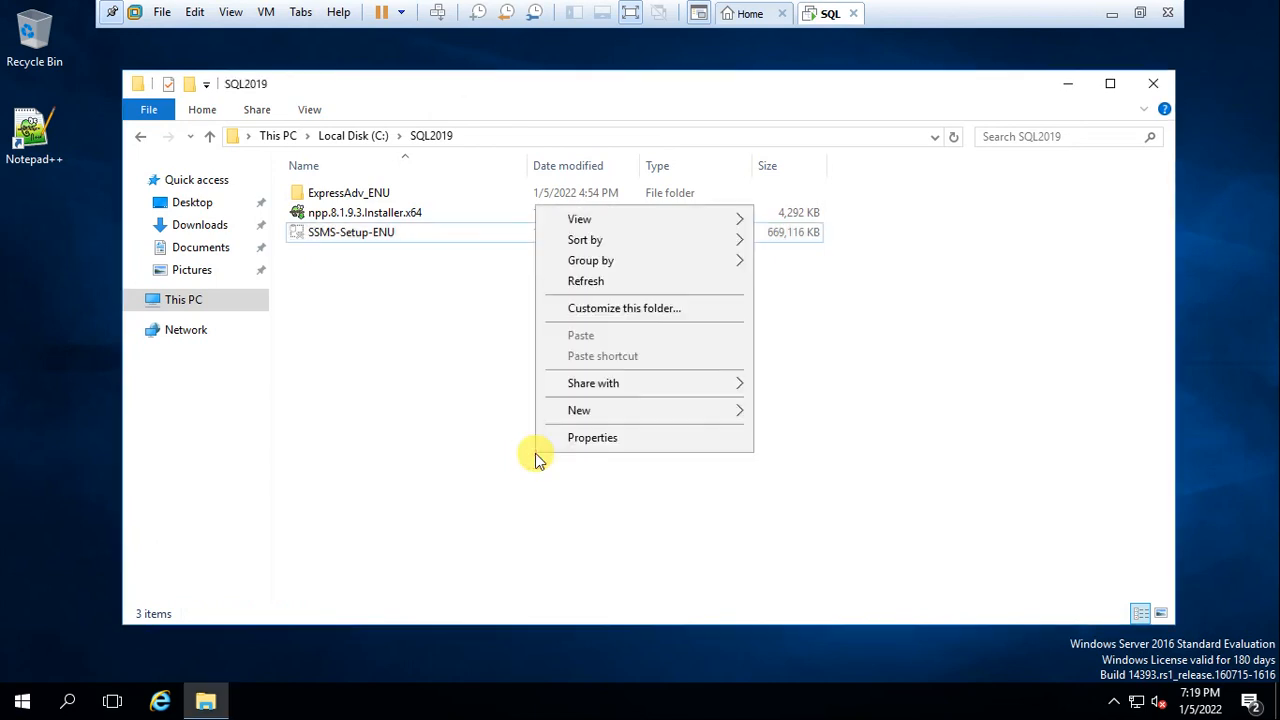
left_click(609, 285)
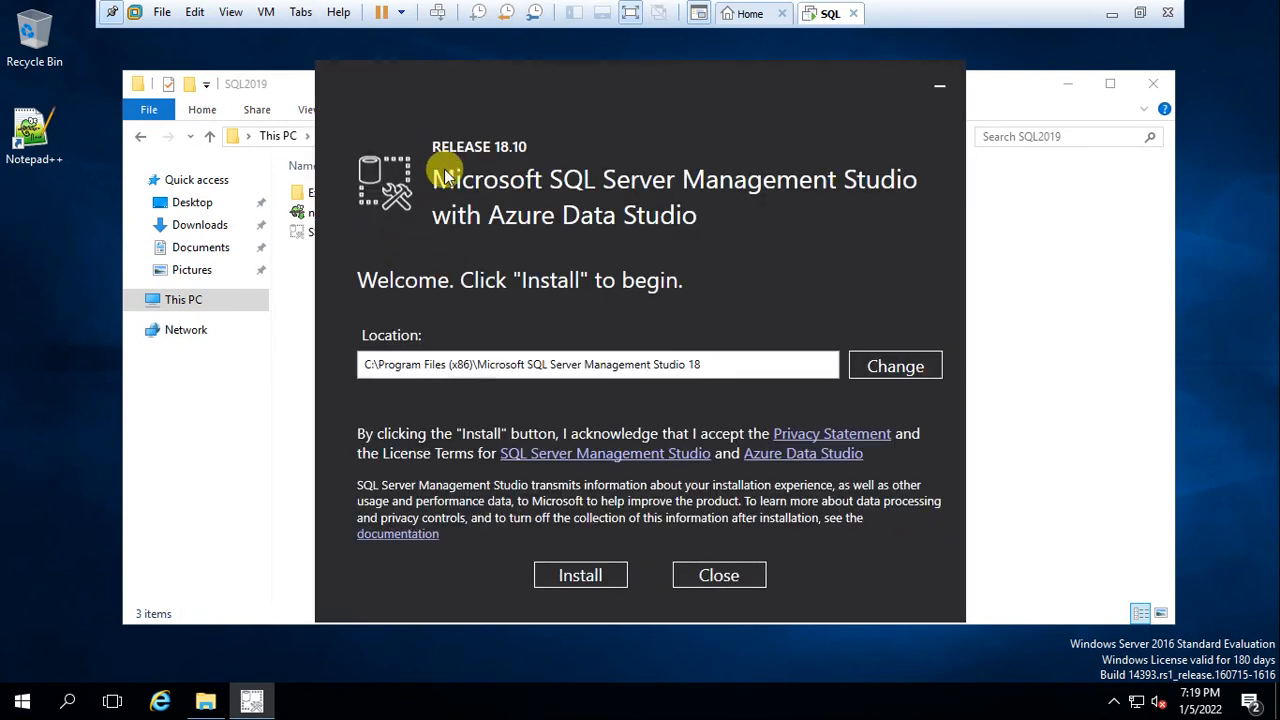
left_click(644, 8)
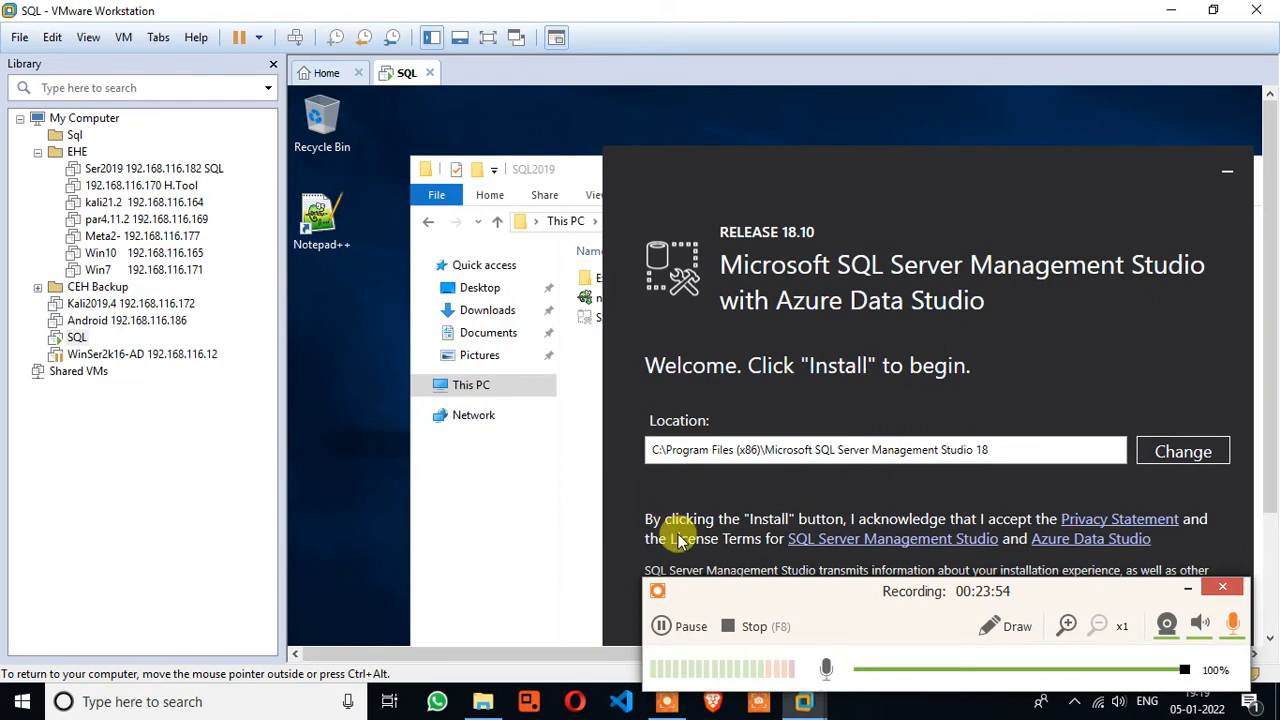
left_click(487, 37)
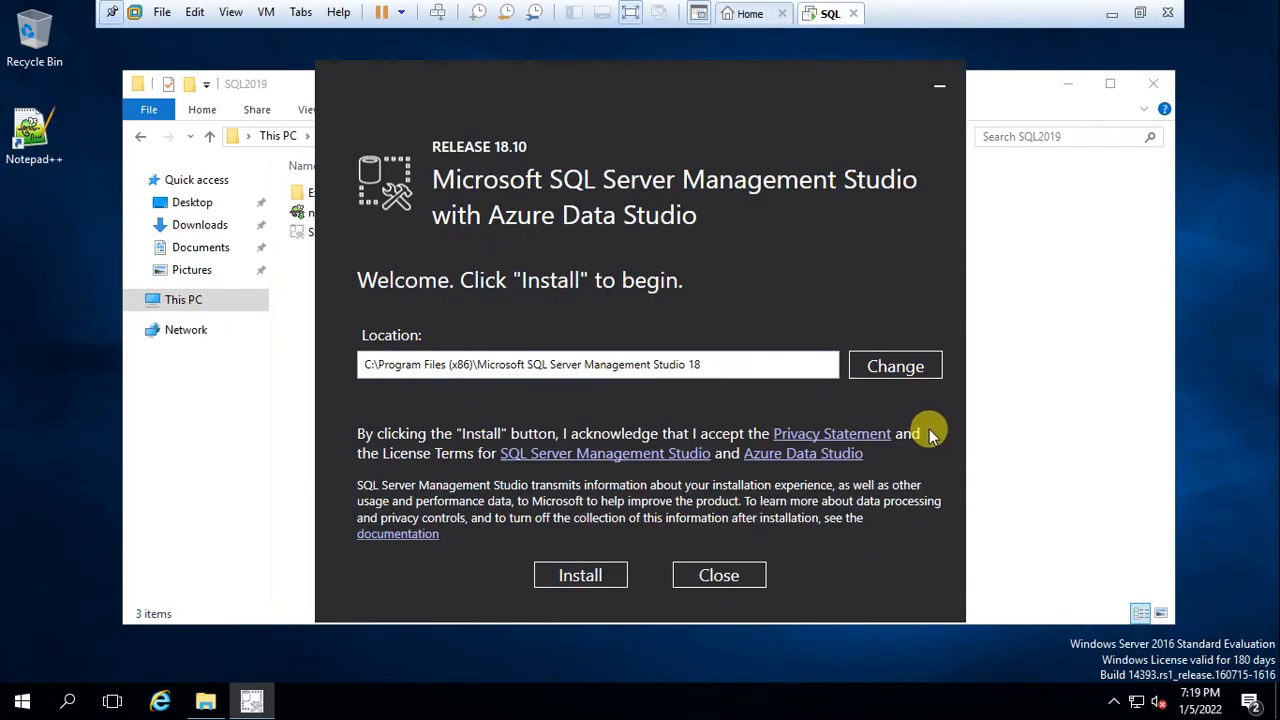
left_click(603, 577)
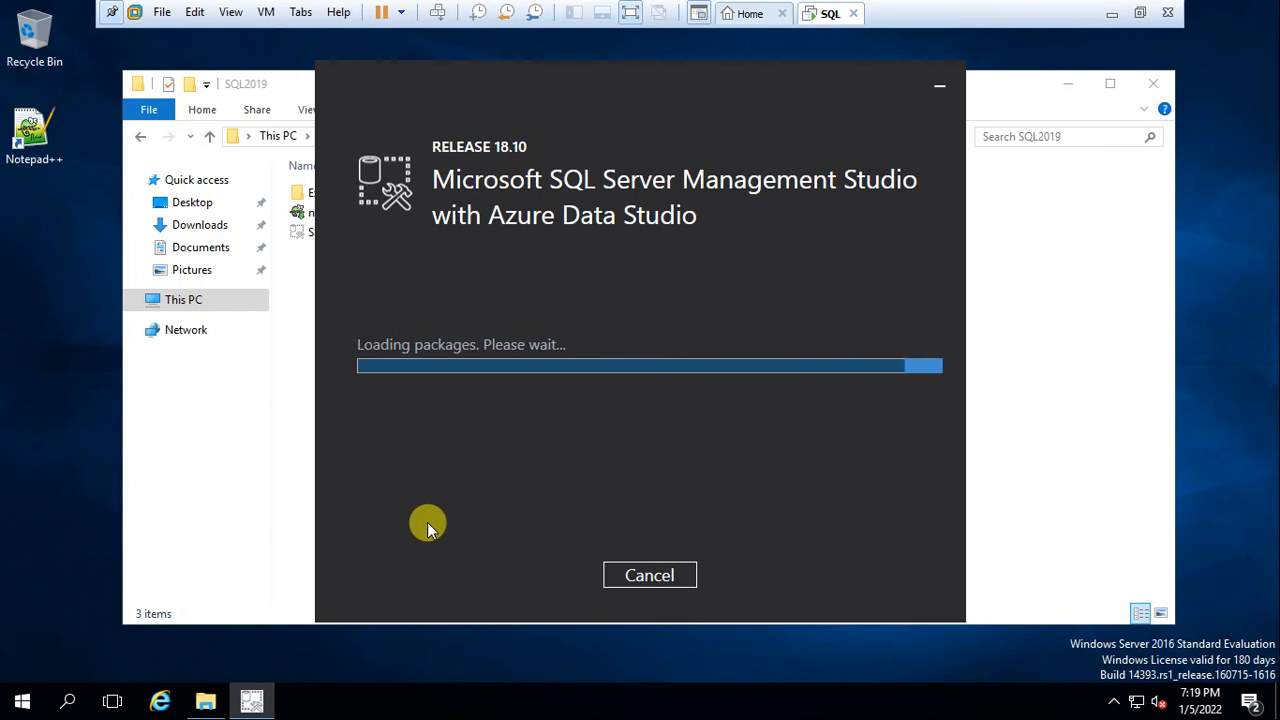
Let the SSMS 18.10 installation finish, then restart the VM to complete setup
left_click(627, 13)
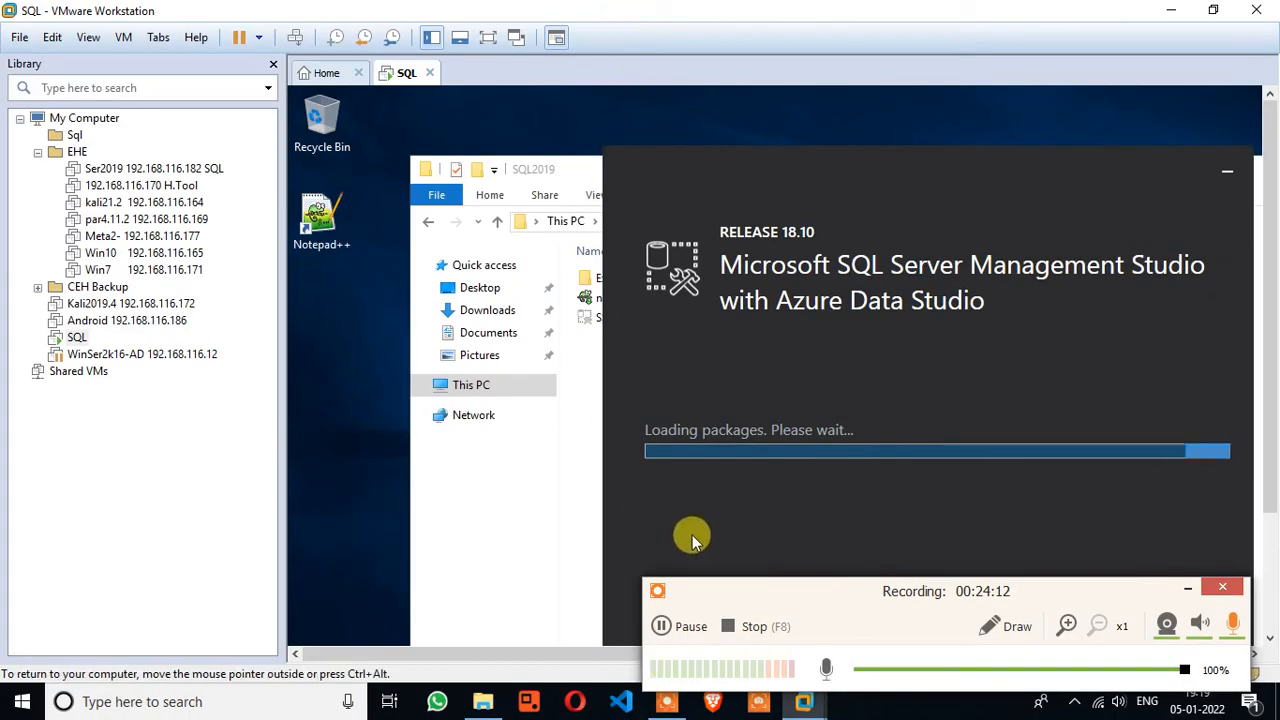
left_click(663, 626)
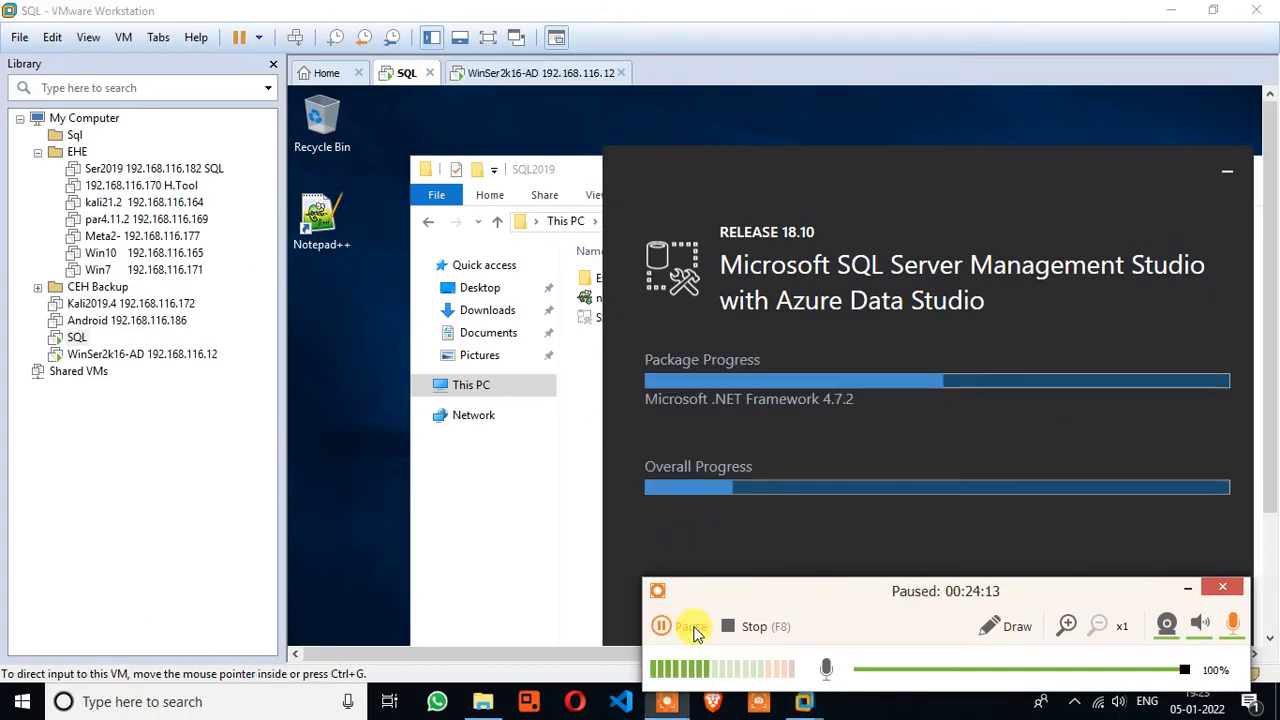
left_click(663, 626)
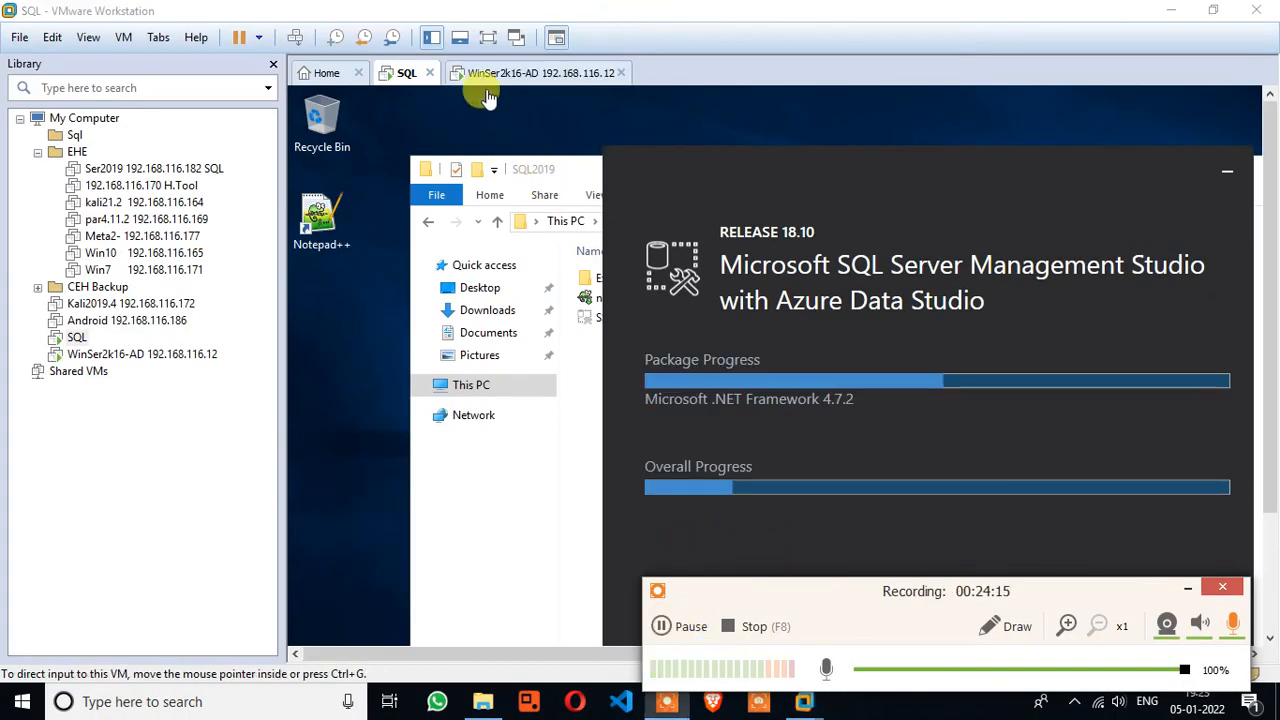
left_click(488, 37)
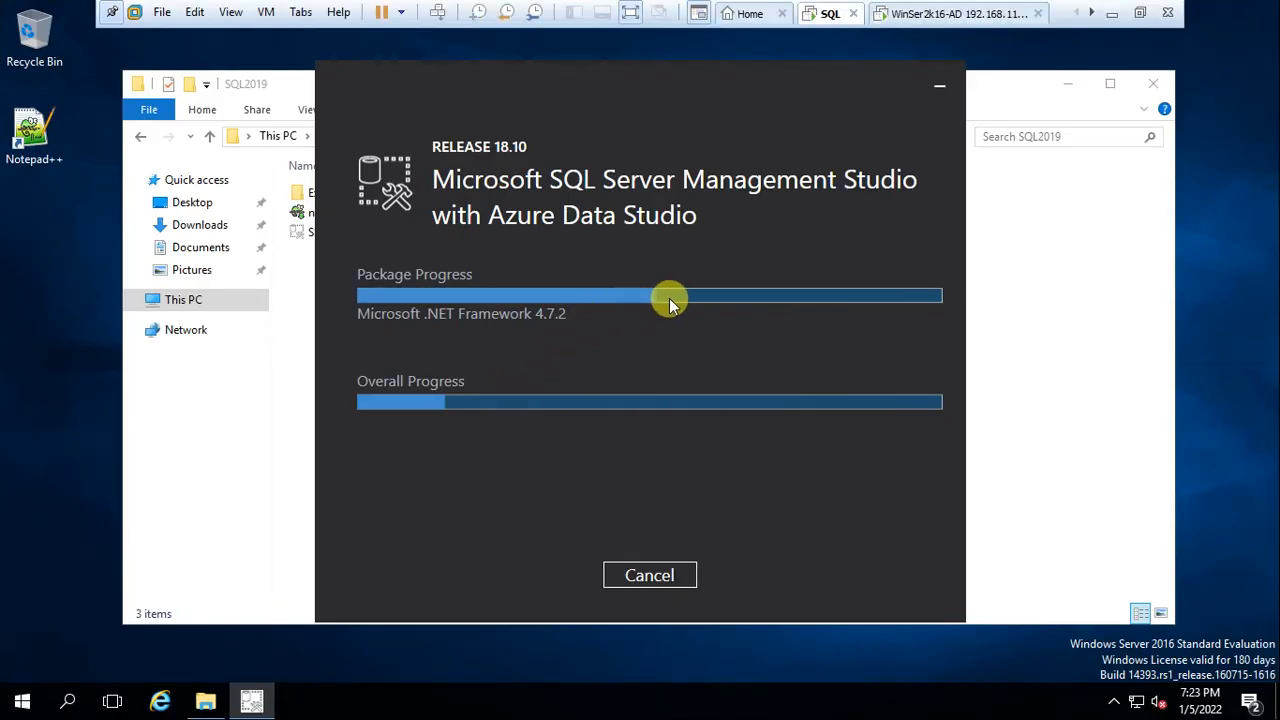
left_click(630, 12)
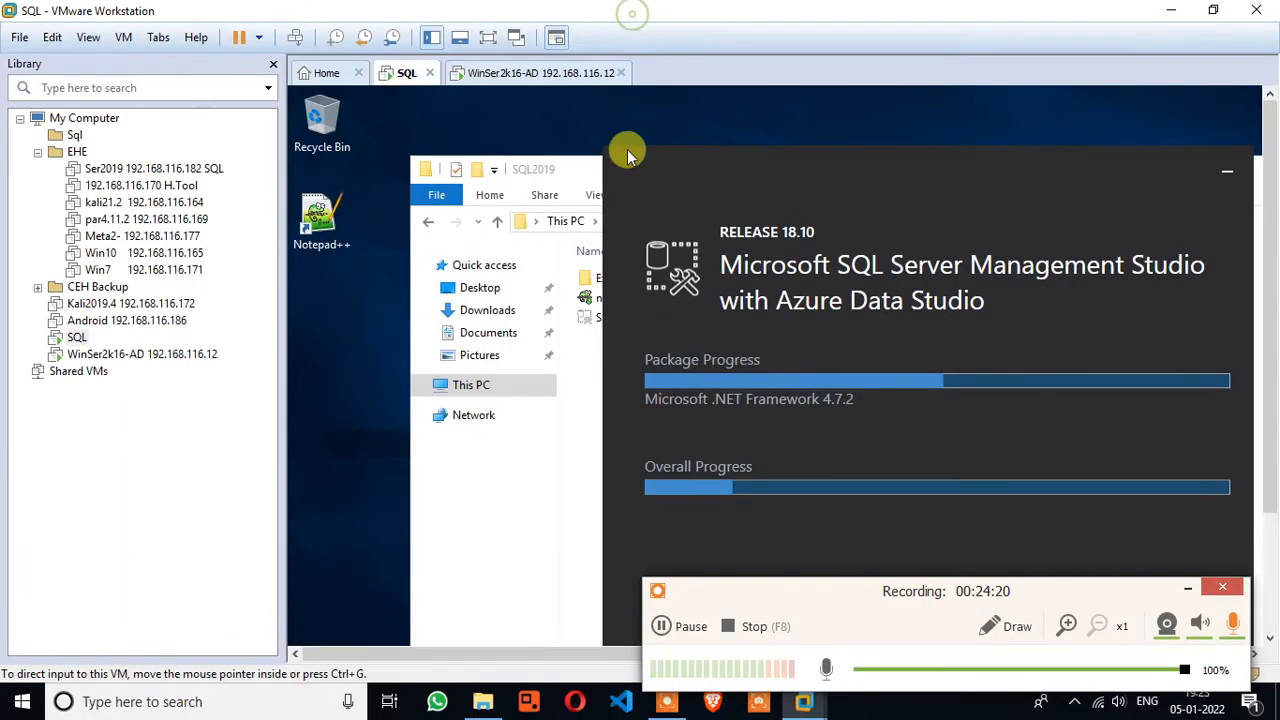
left_click(664, 625)
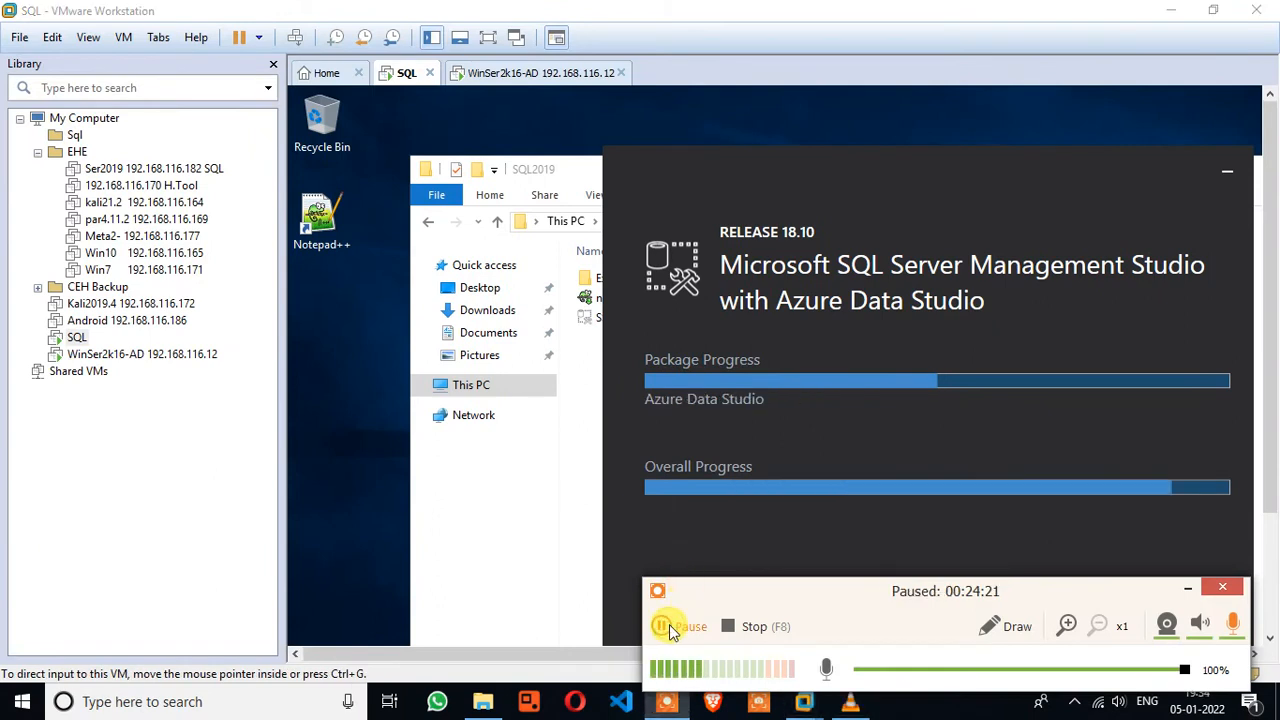
left_click(664, 625)
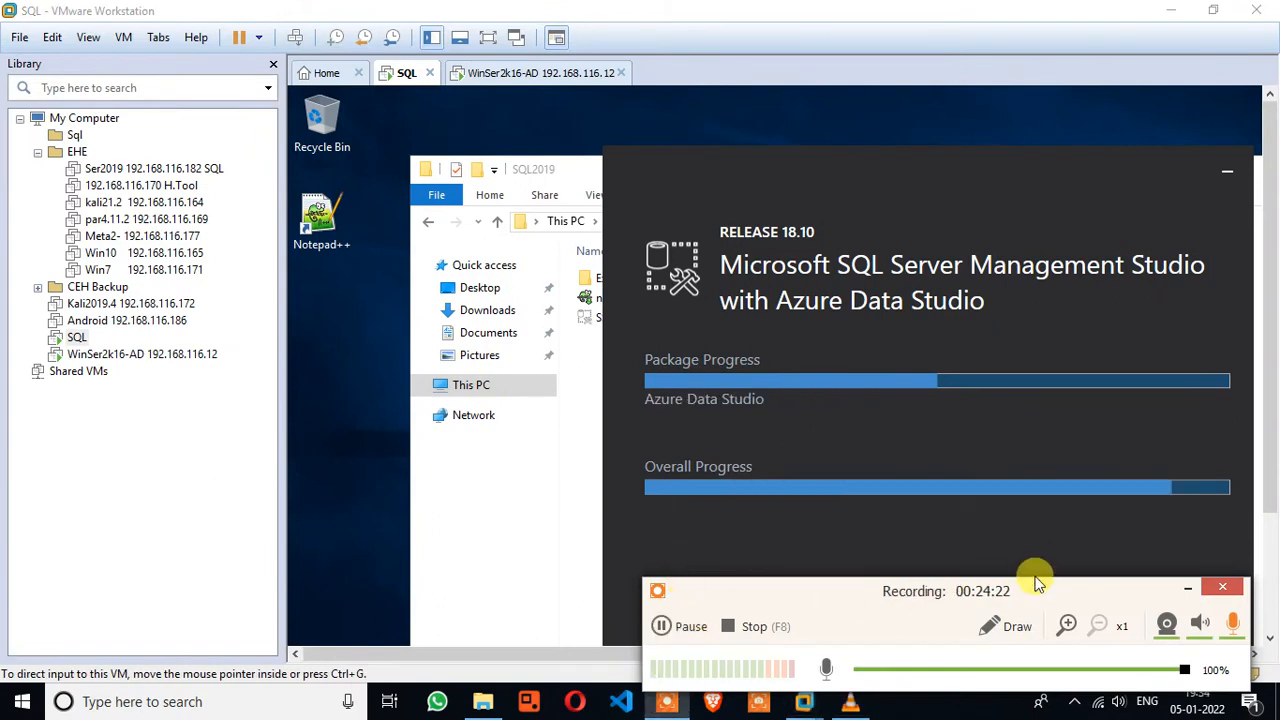
left_click(1187, 588)
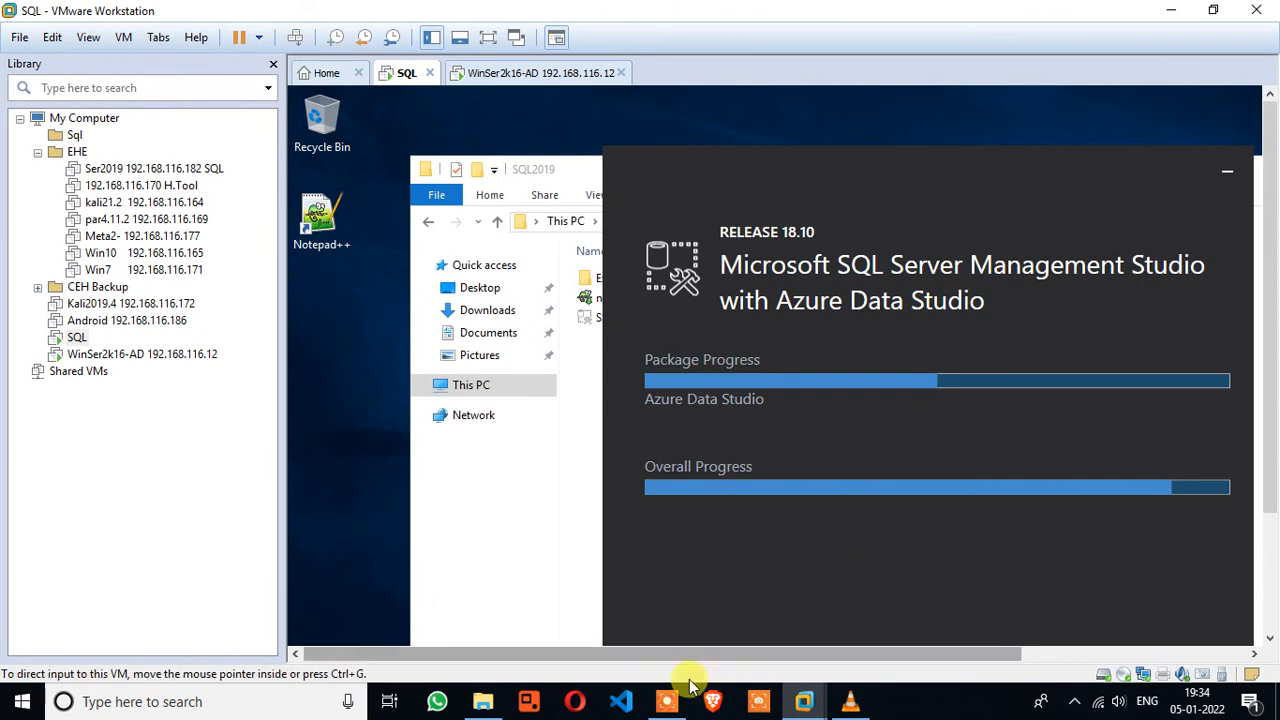
left_click(668, 702)
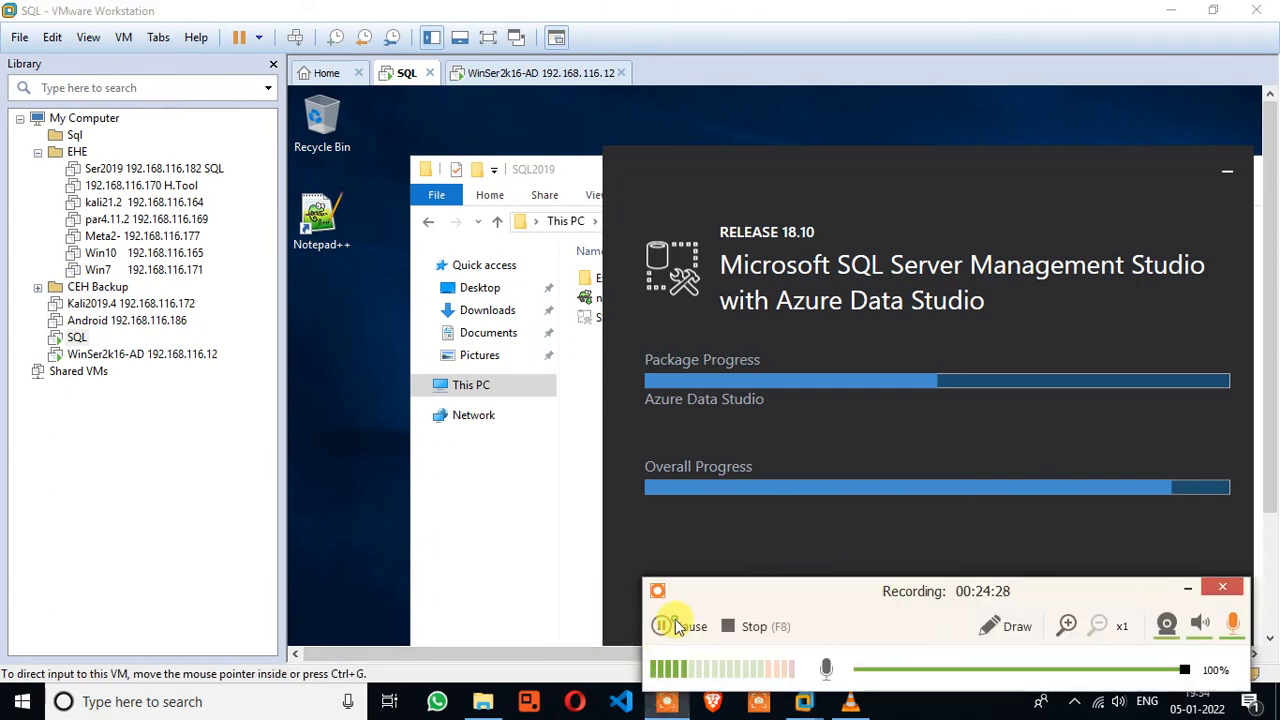
left_click(664, 625)
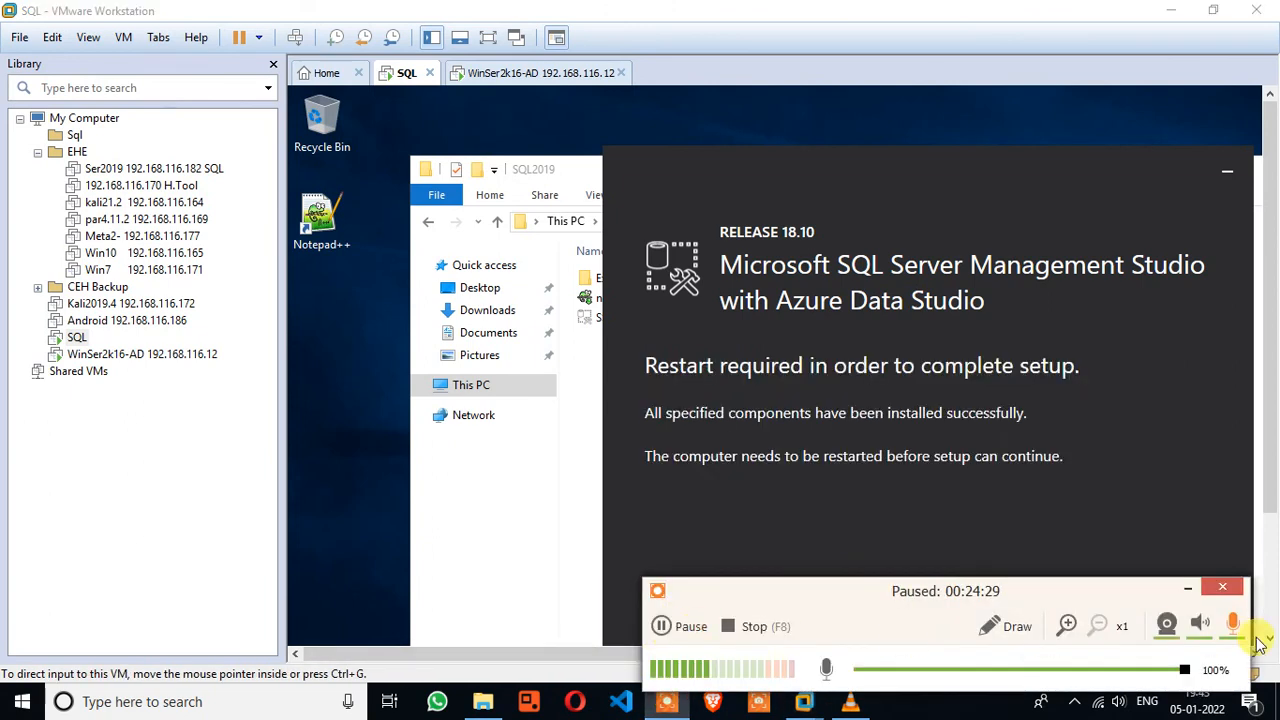
left_click(1187, 588)
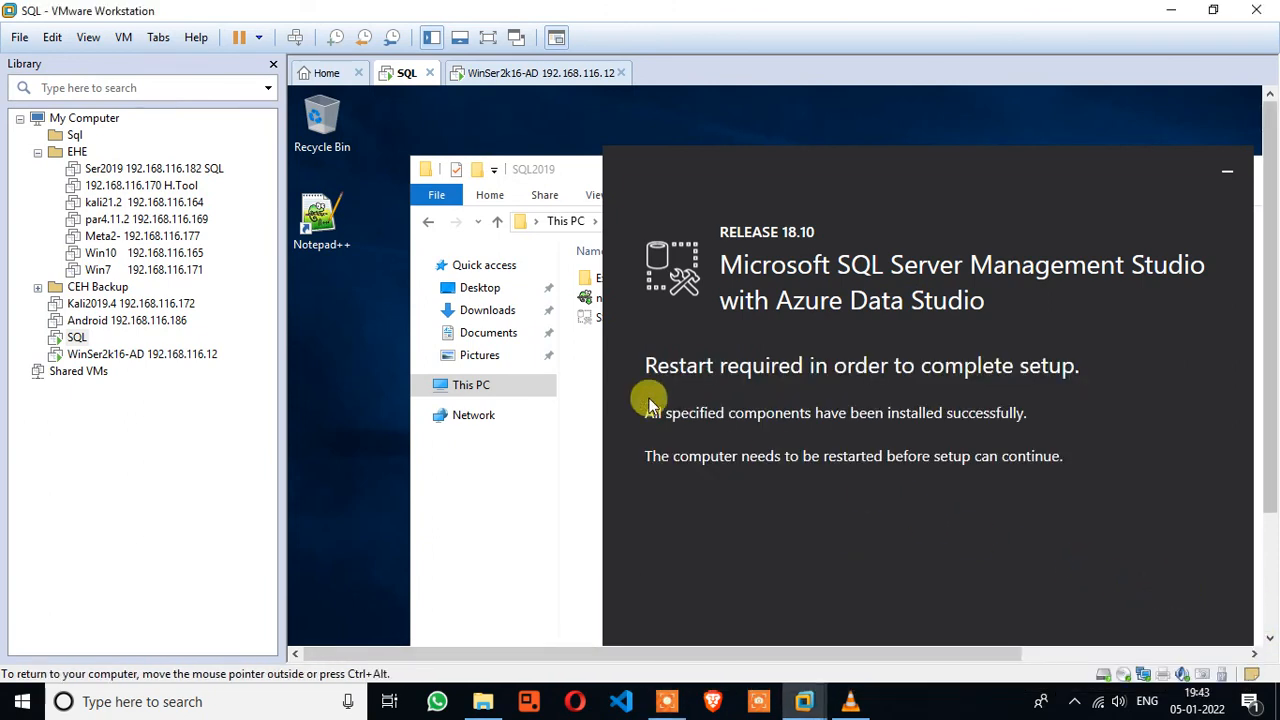
left_click(488, 37)
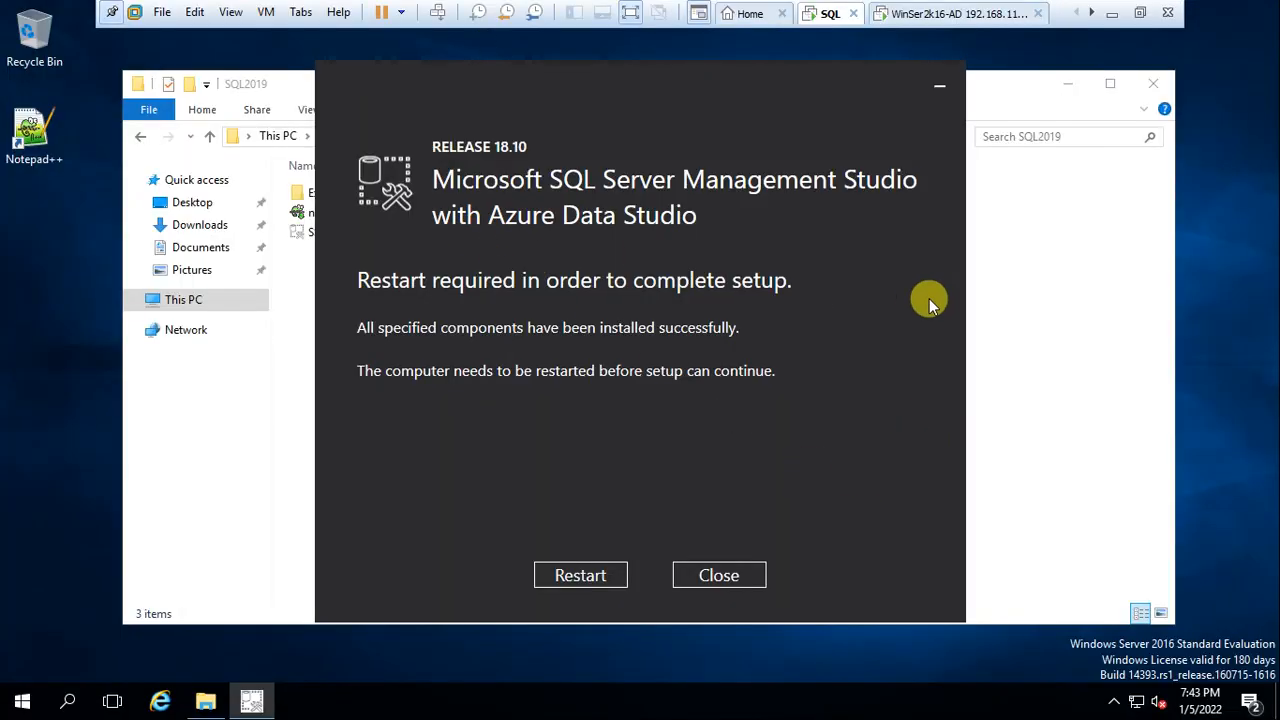
left_click(581, 575)
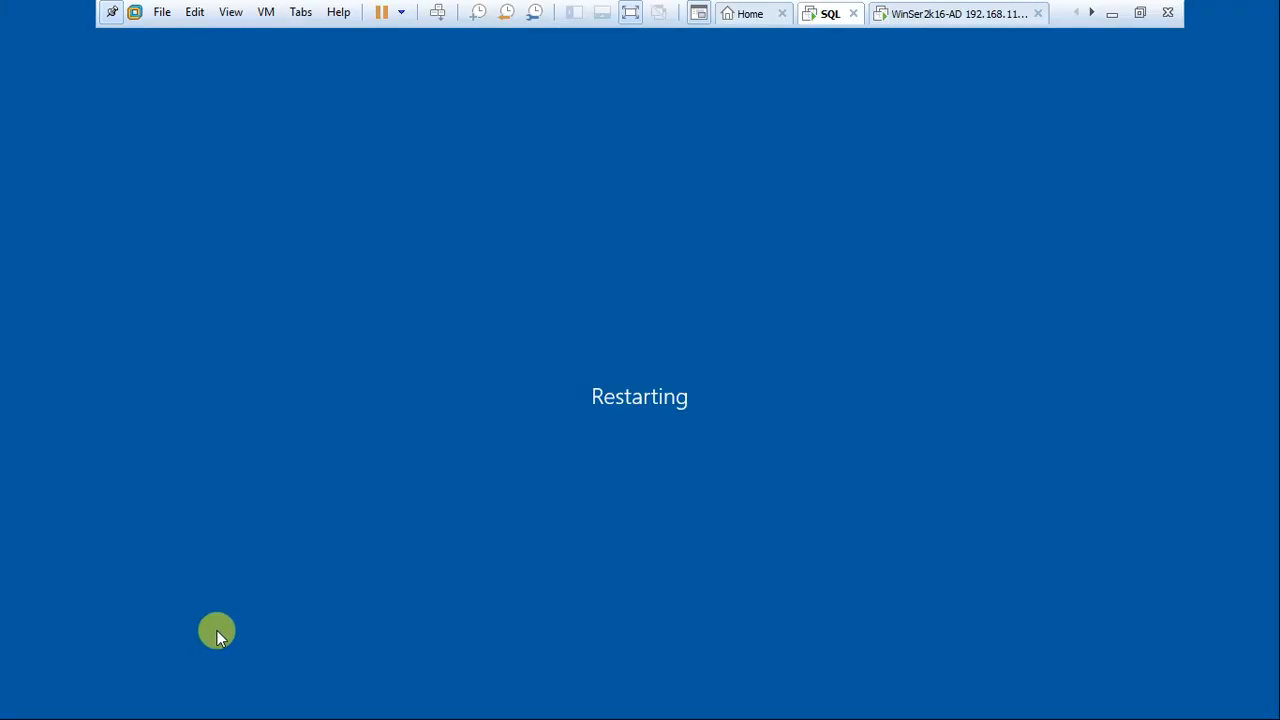
Wait through the VM reboot and 'Working on updates' until the Server Manager dashboard appears
left_click(630, 12)
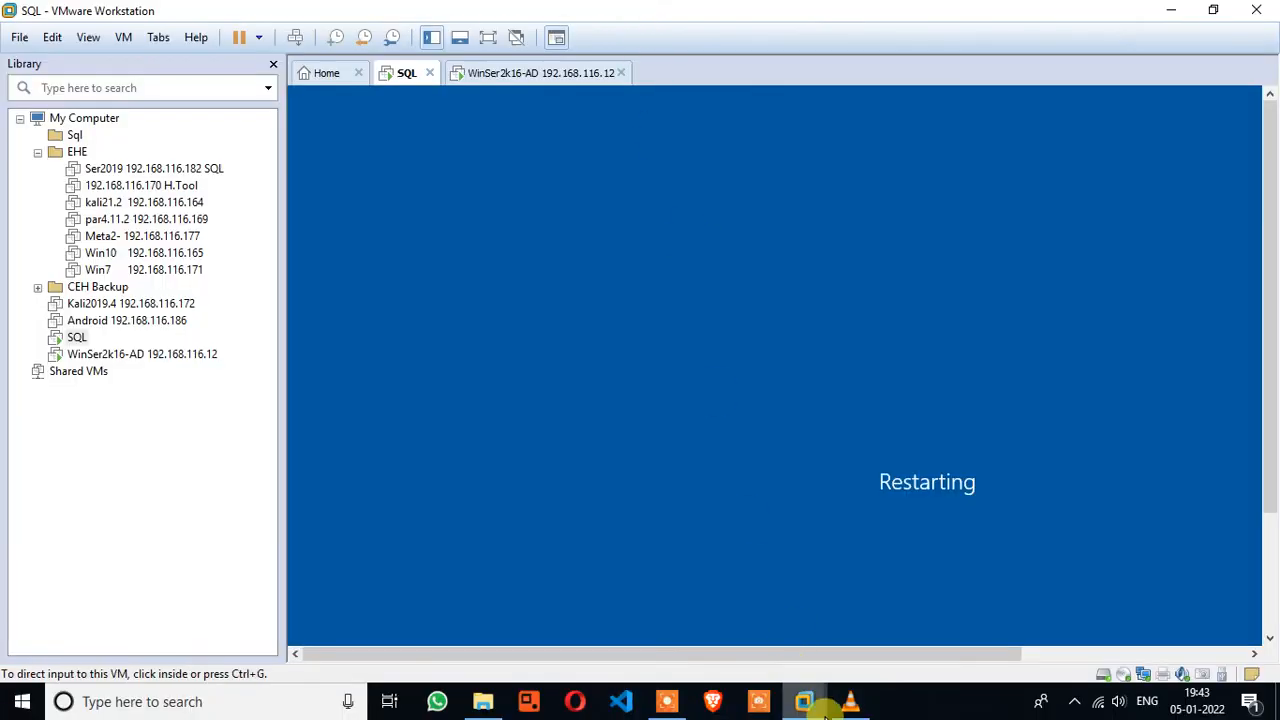
left_click(667, 701)
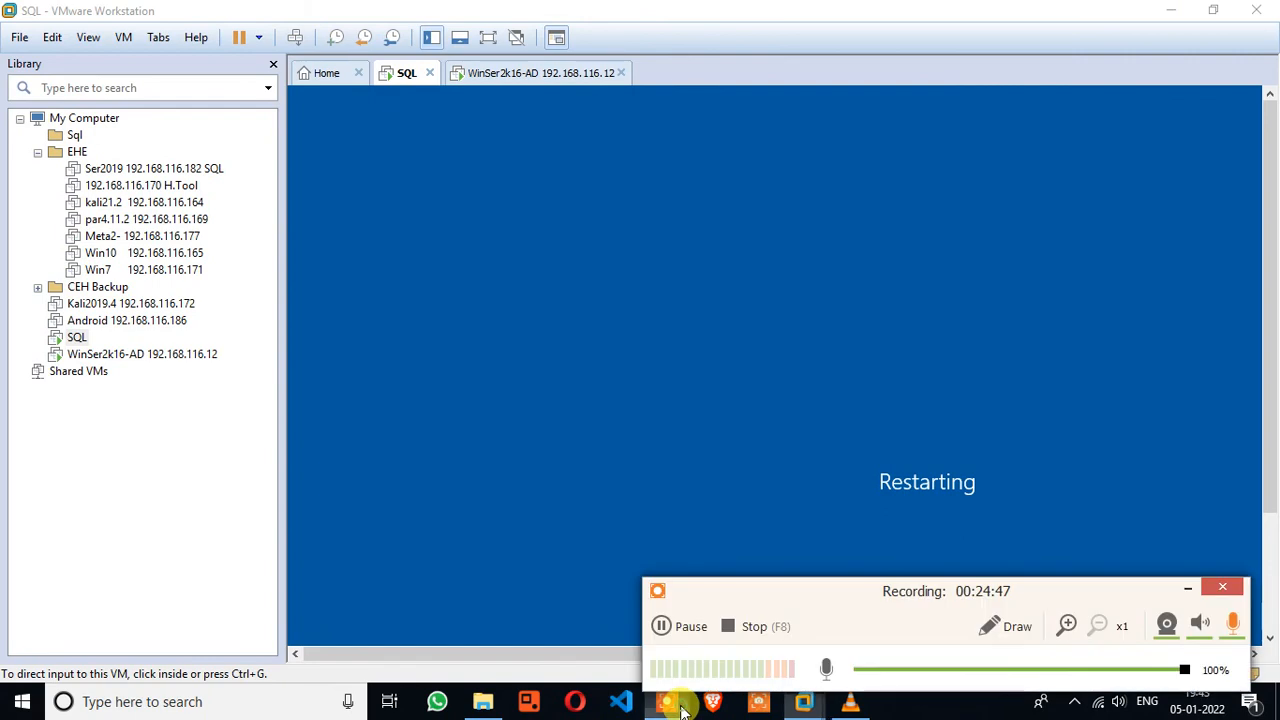
left_click(690, 626)
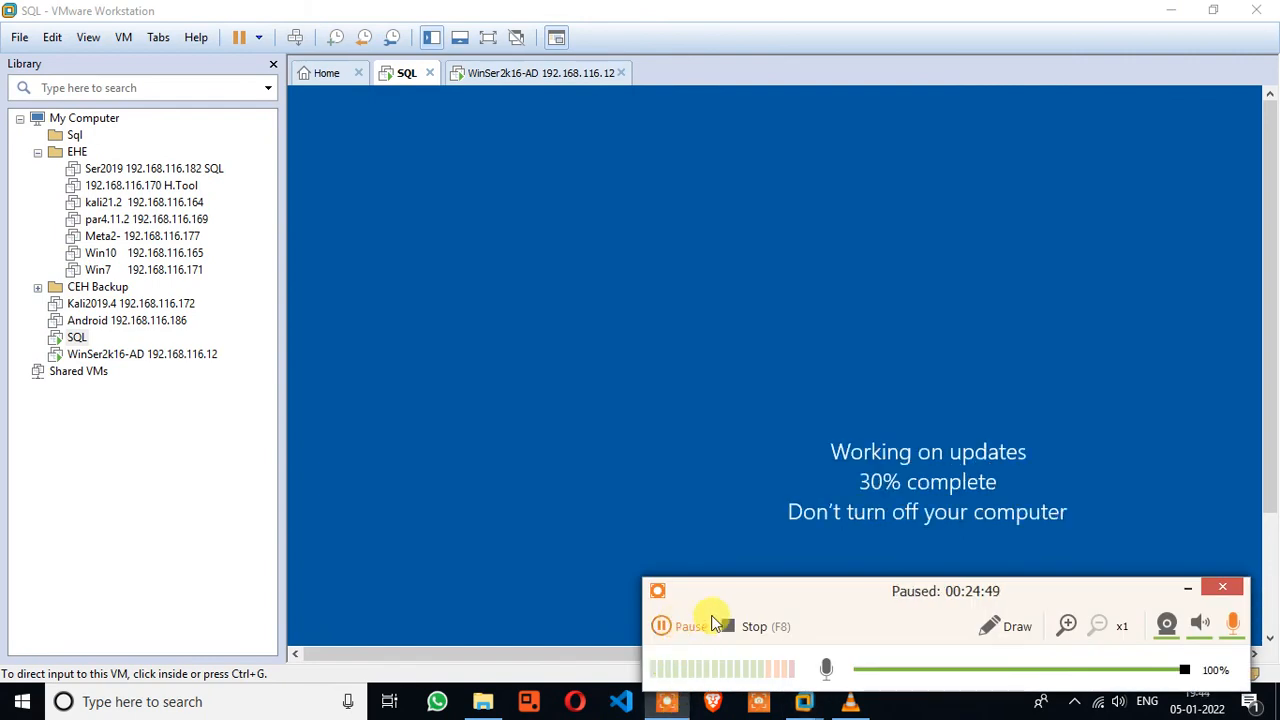
left_click(690, 626)
left_click(1188, 589)
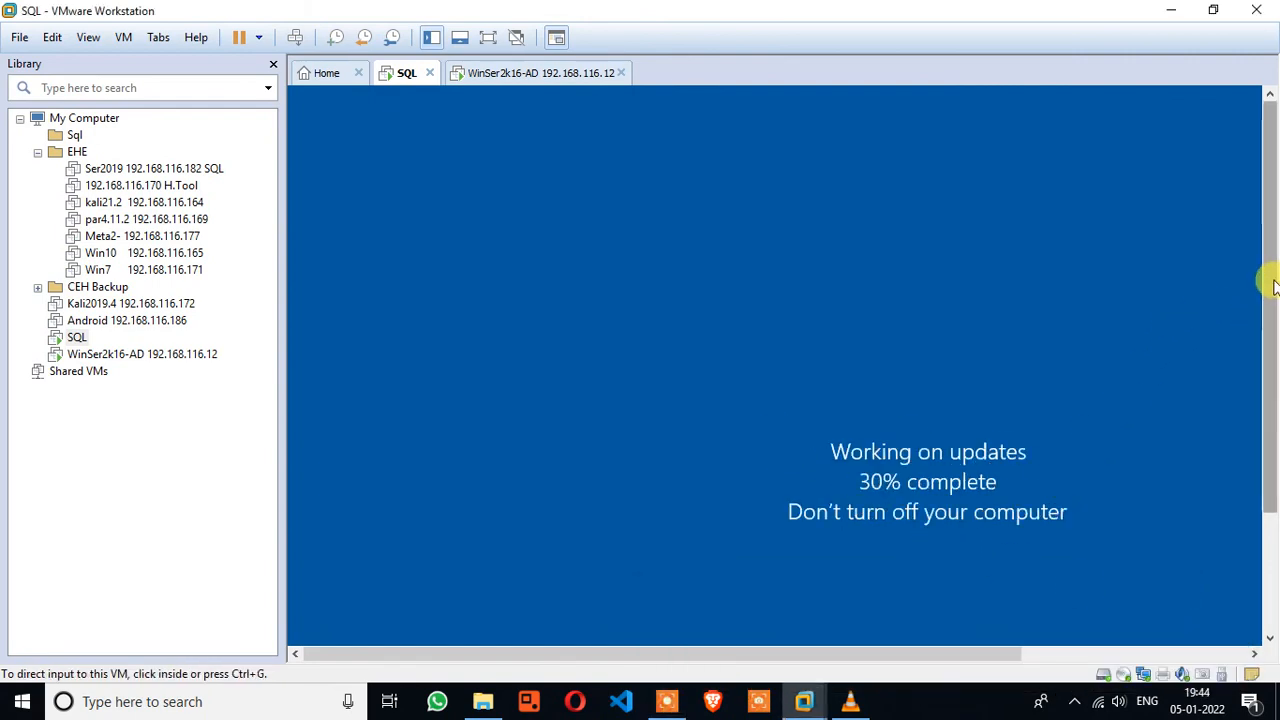
left_click_drag(1273, 287, 1251, 343)
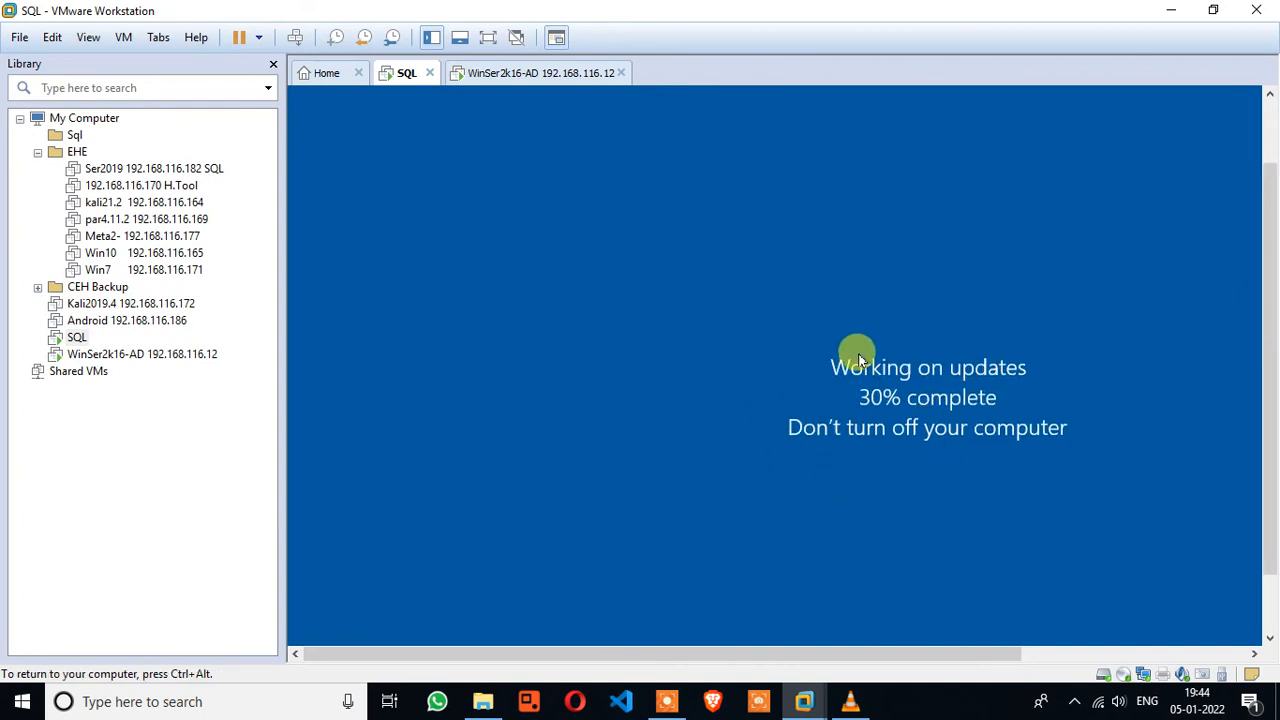
left_click(668, 704)
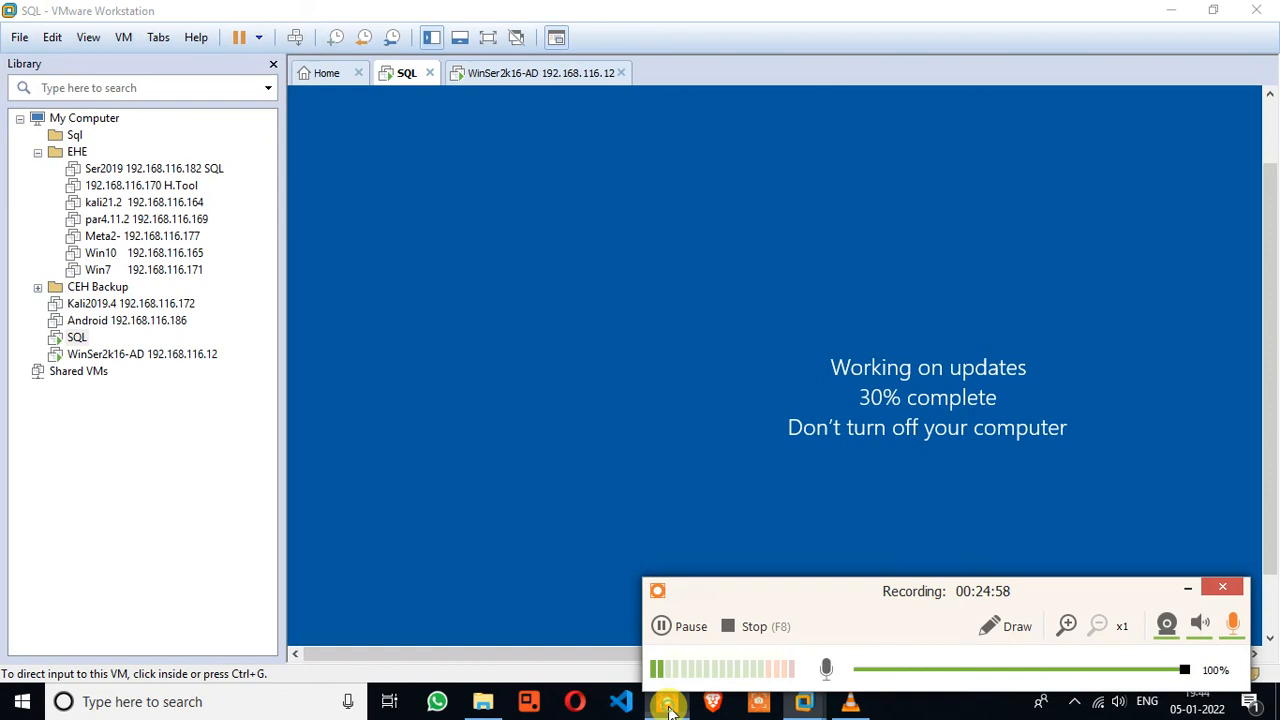
left_click(661, 626)
left_click(661, 626)
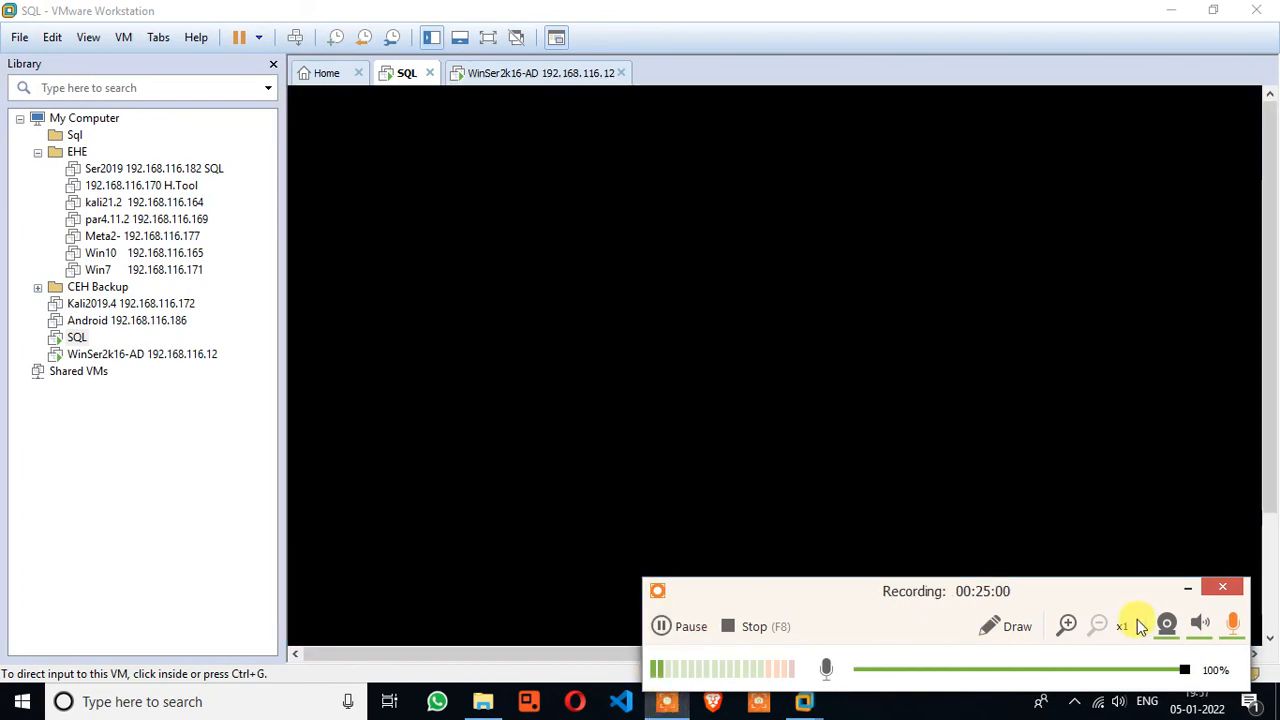
left_click(1186, 590)
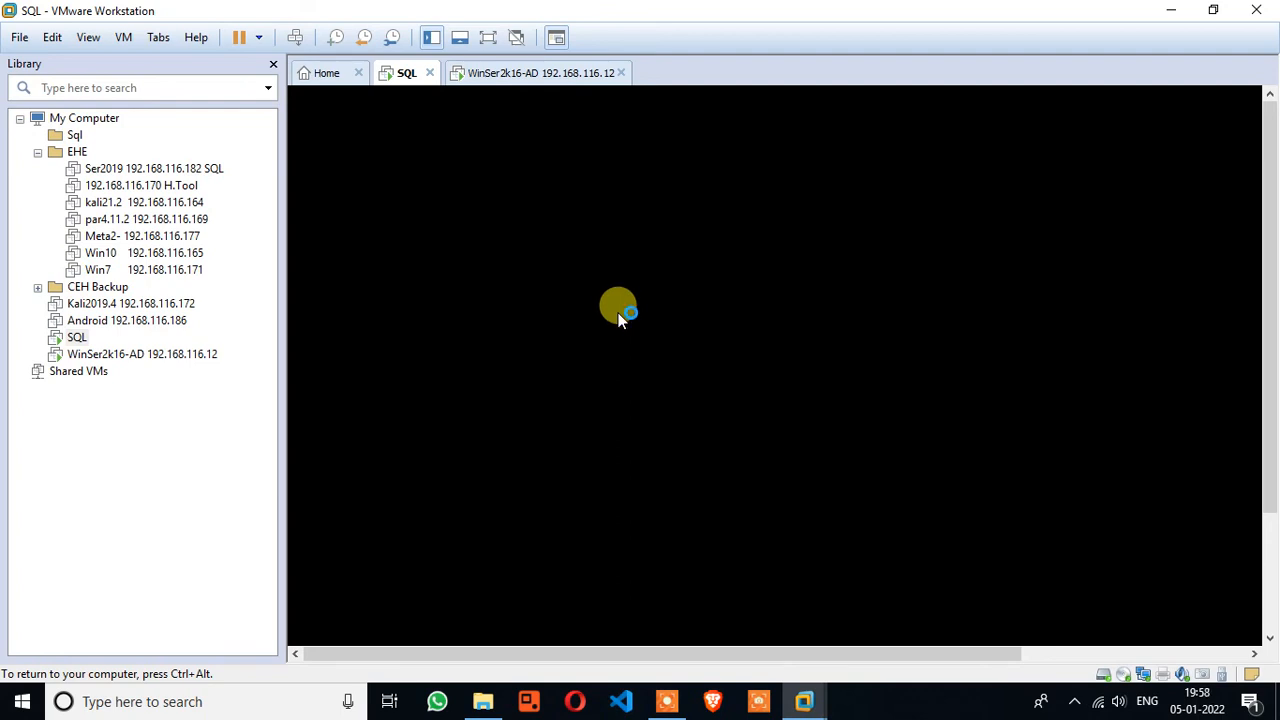
left_click(666, 701)
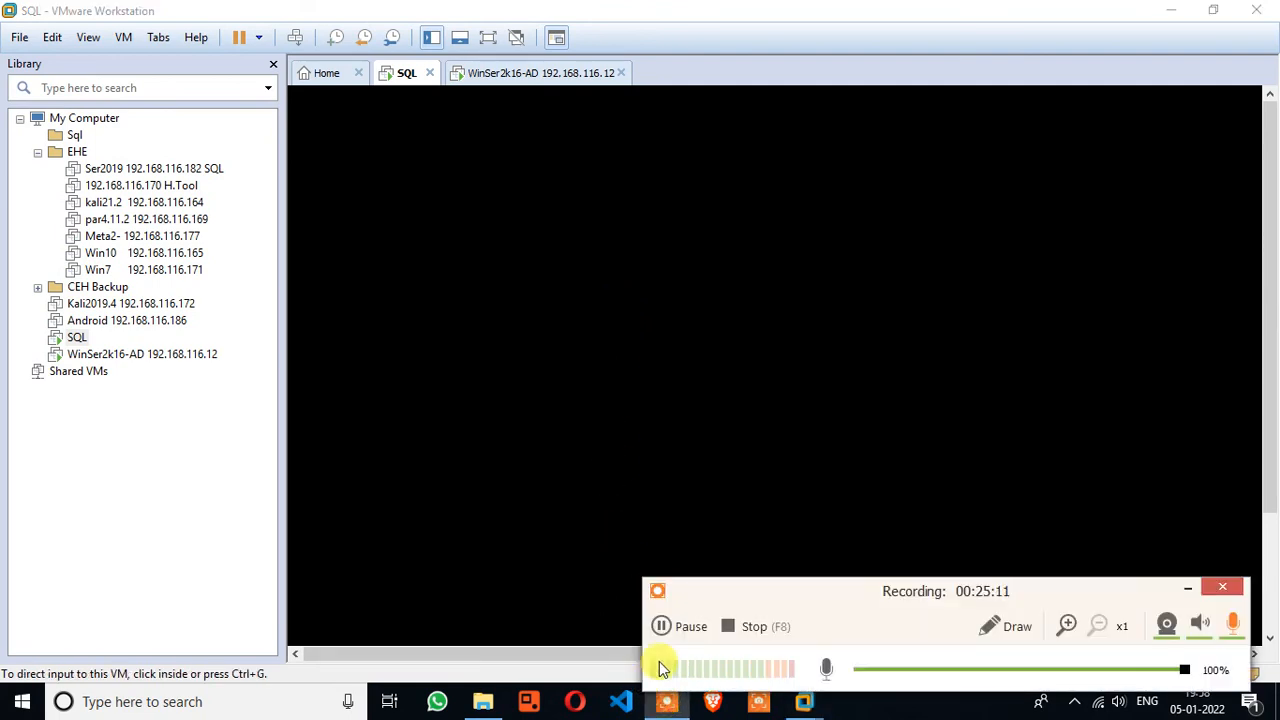
left_click(673, 630)
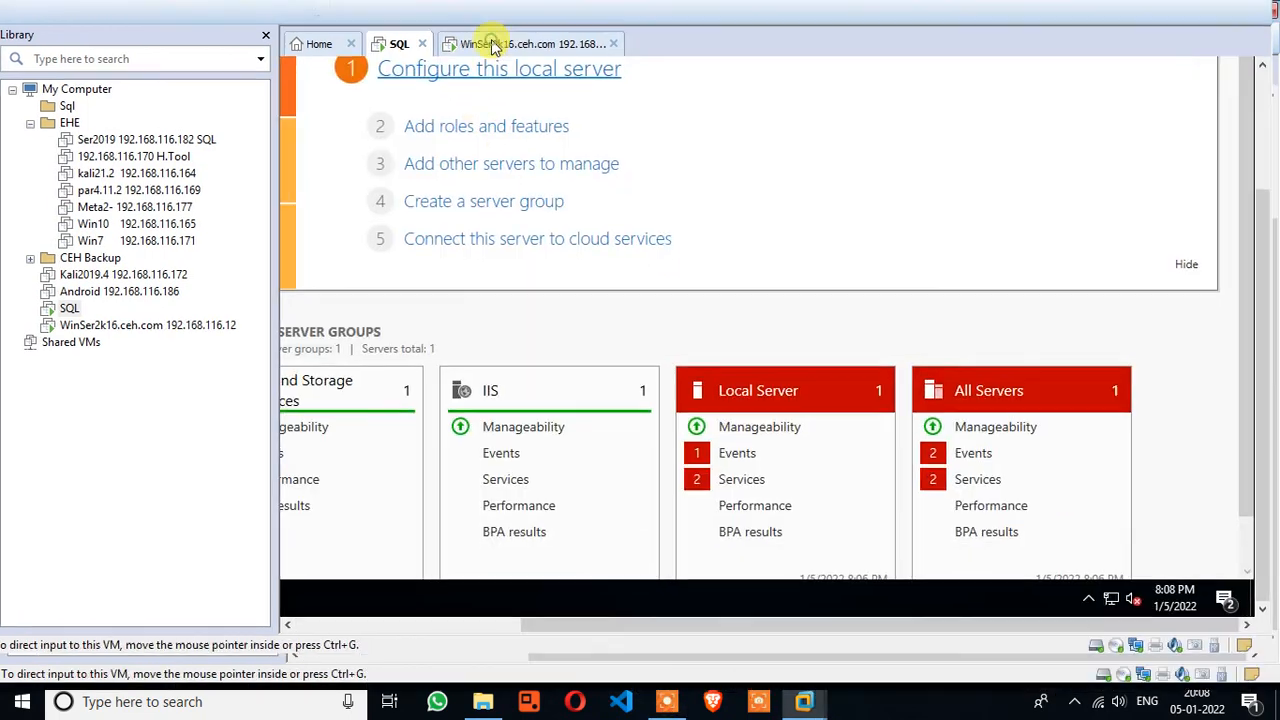
Review the Local Server's flagged Services list, dismiss it, and close Server Manager
left_click(487, 38)
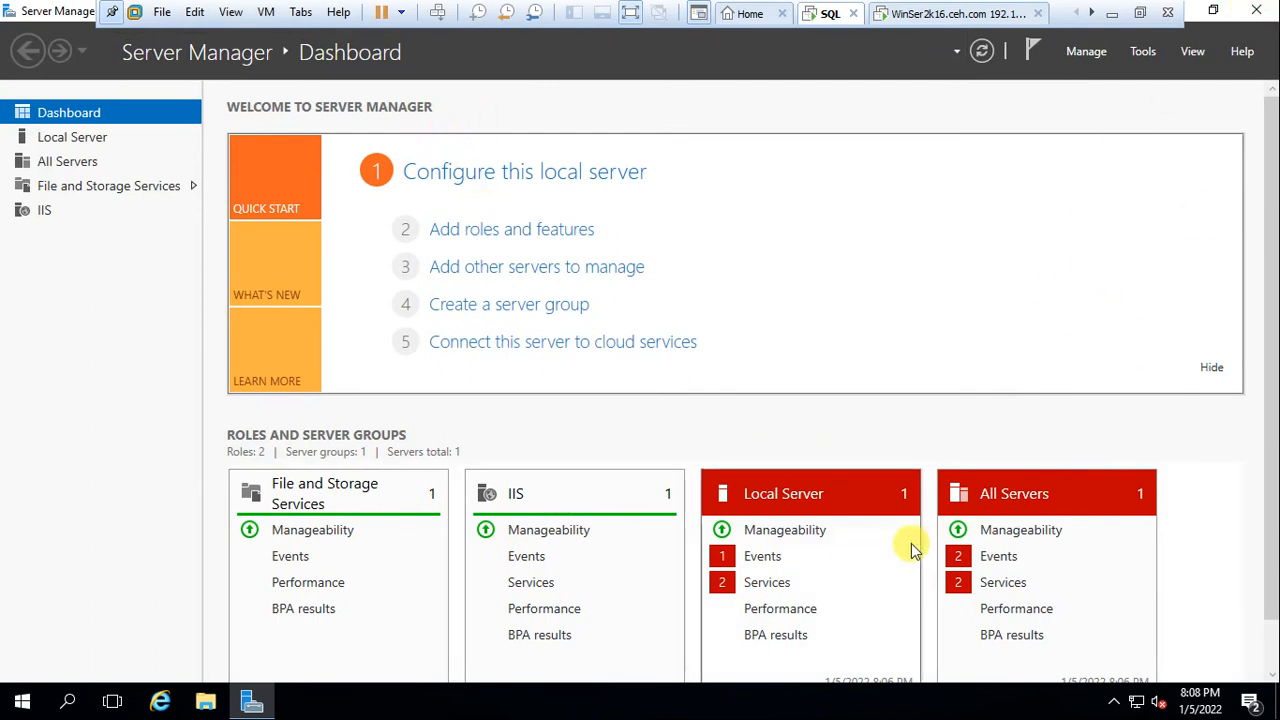
left_click(765, 582)
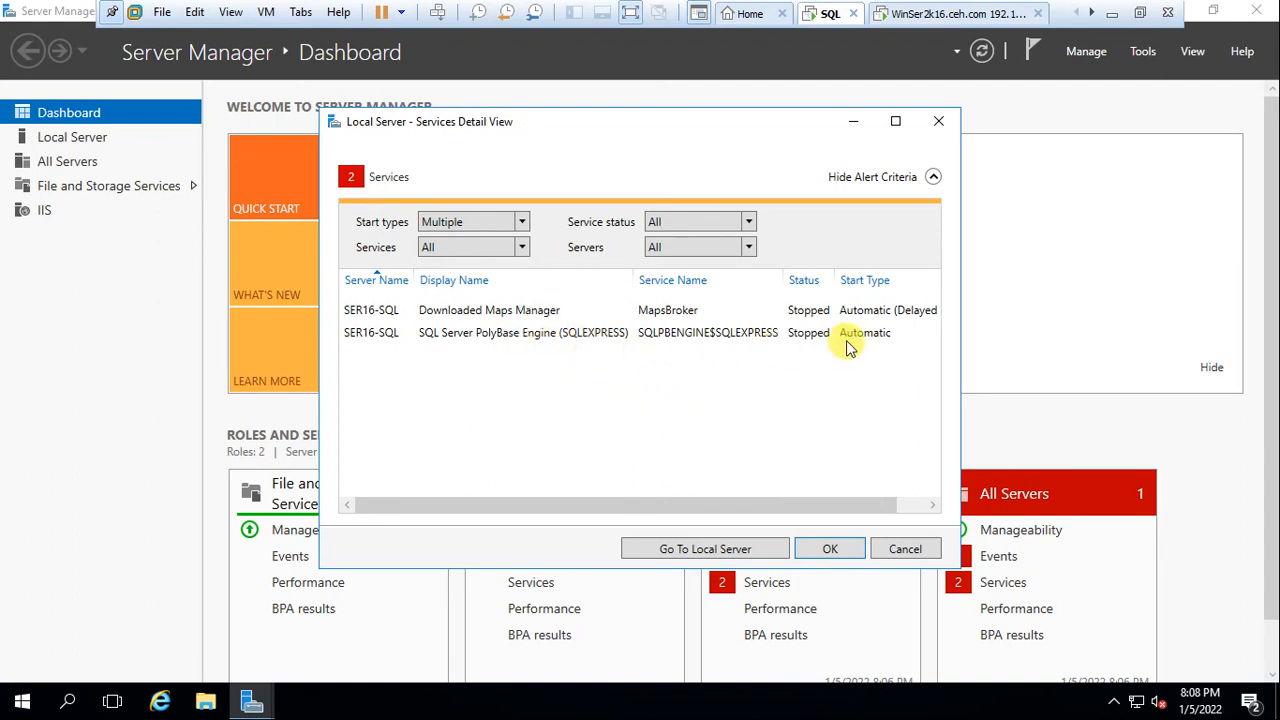
left_click(838, 551)
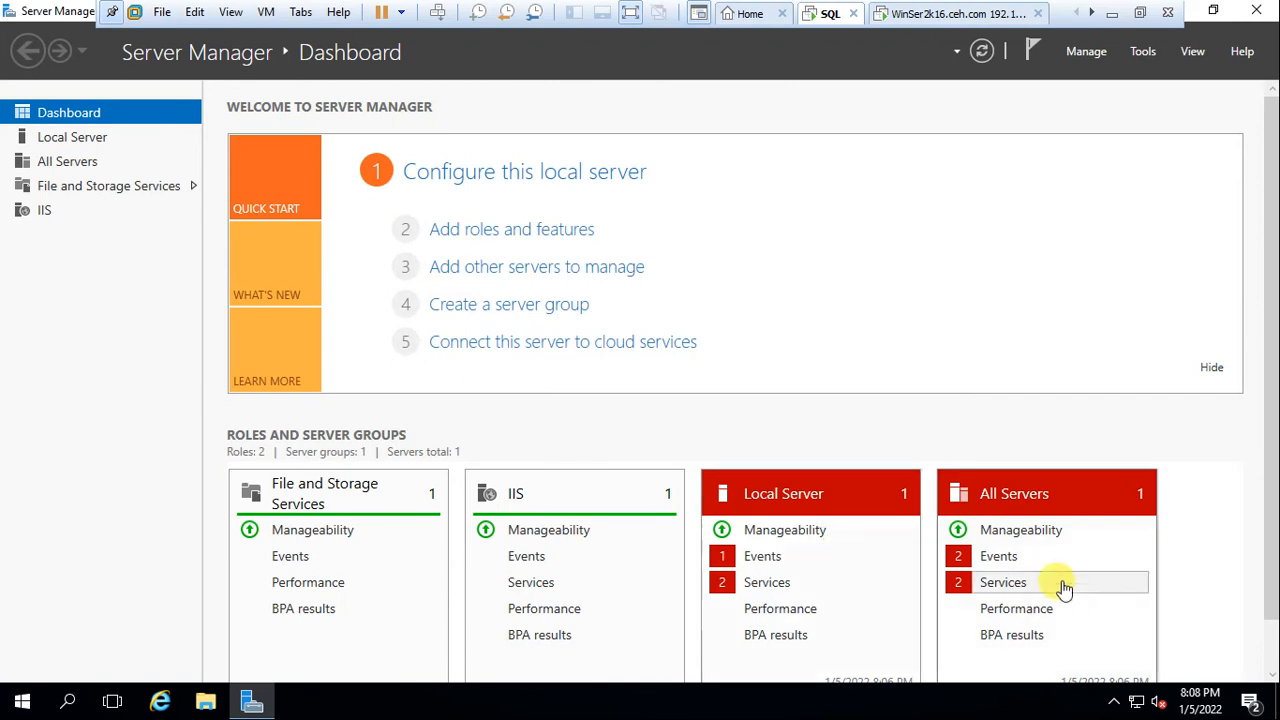
left_click(1264, 14)
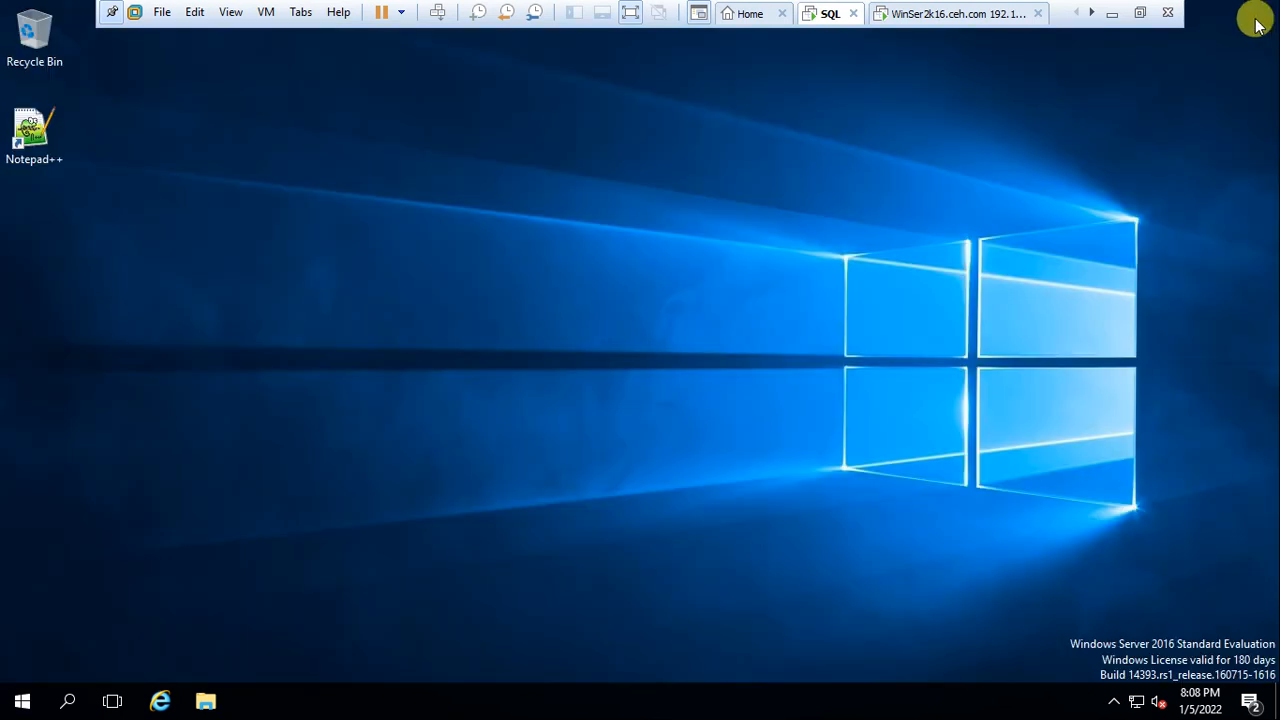
Pin SQL Server Management Studio from the Microsoft SQL Server Tools 18 group to Start
left_click(26, 708)
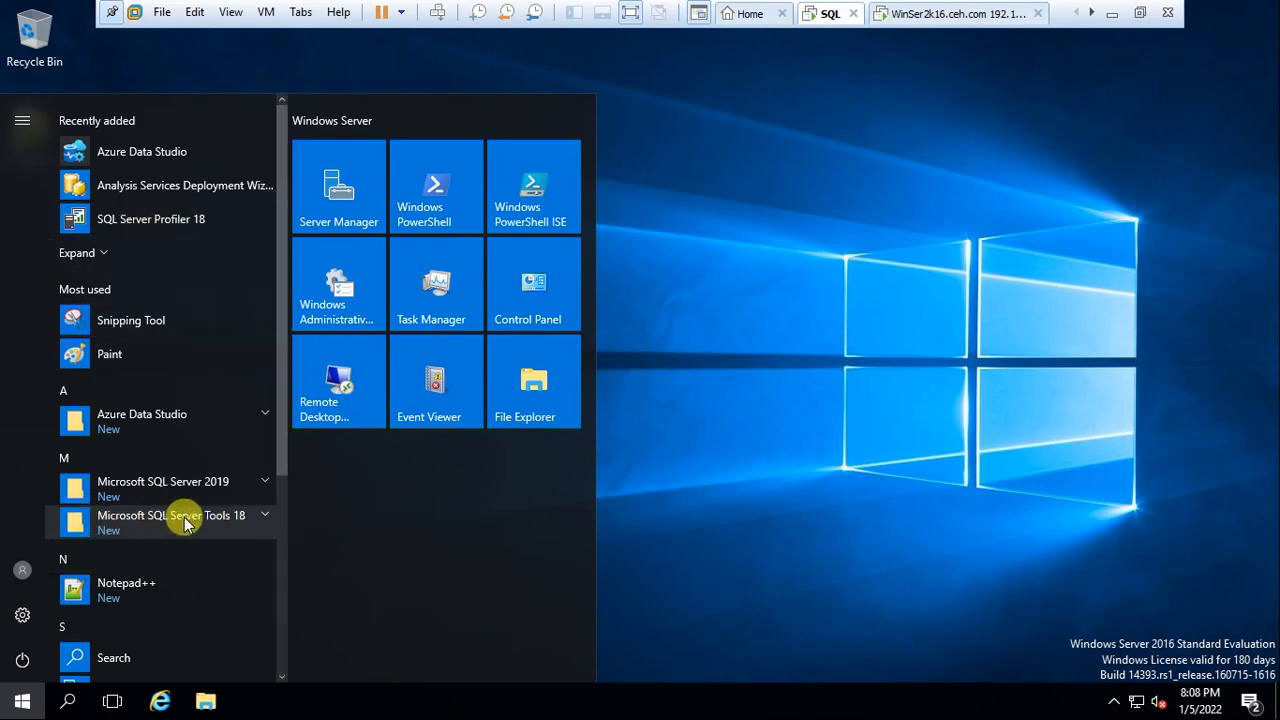
left_click(249, 520)
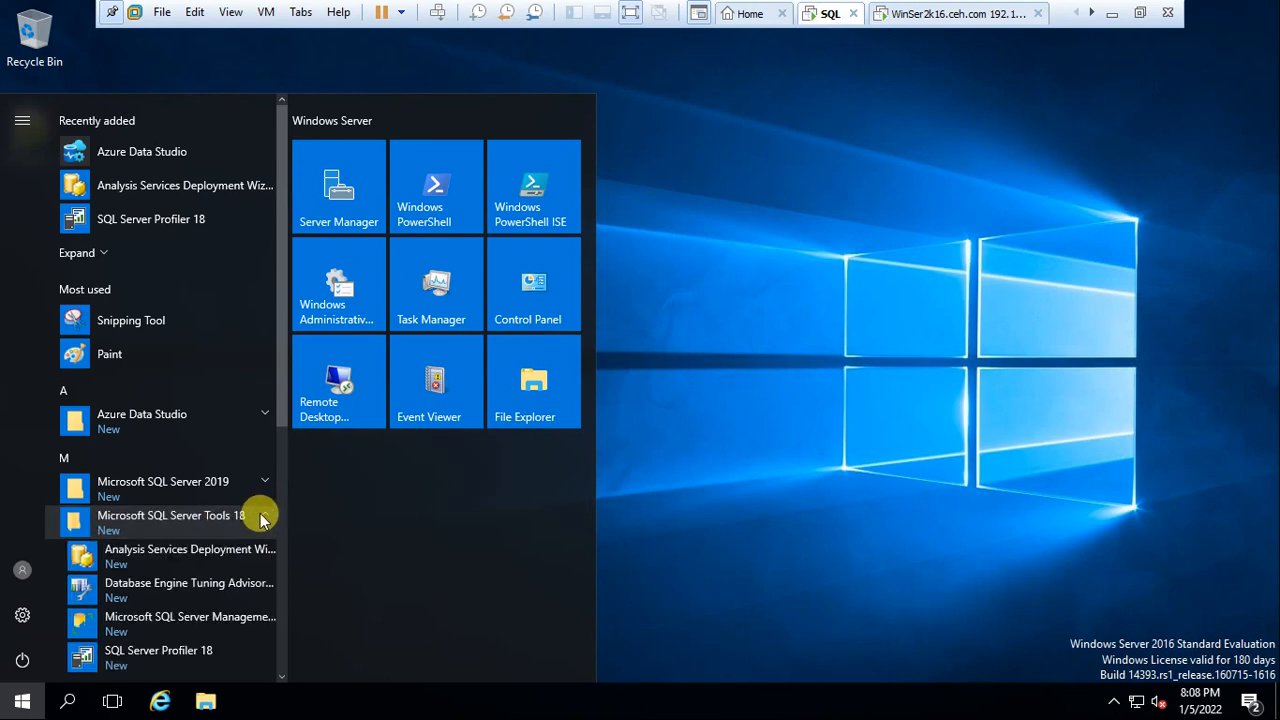
scroll(170, 580, "down", 3)
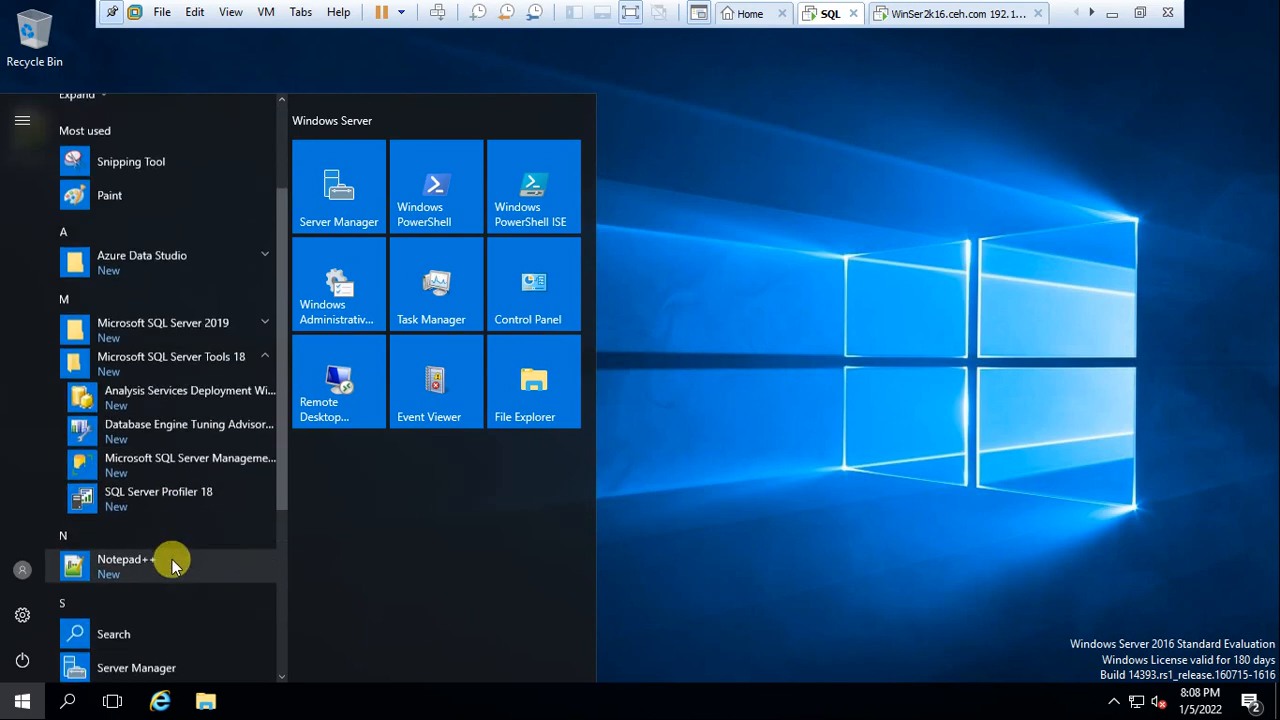
left_click(183, 452)
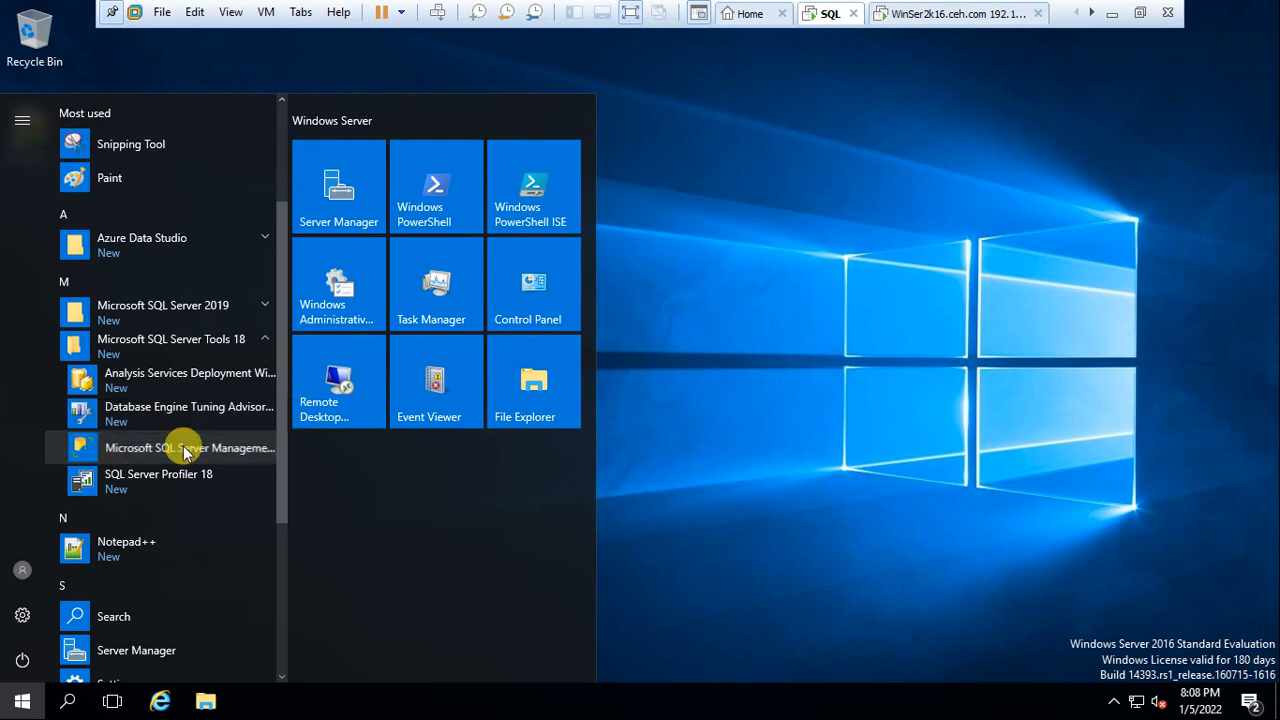
right_click(183, 450)
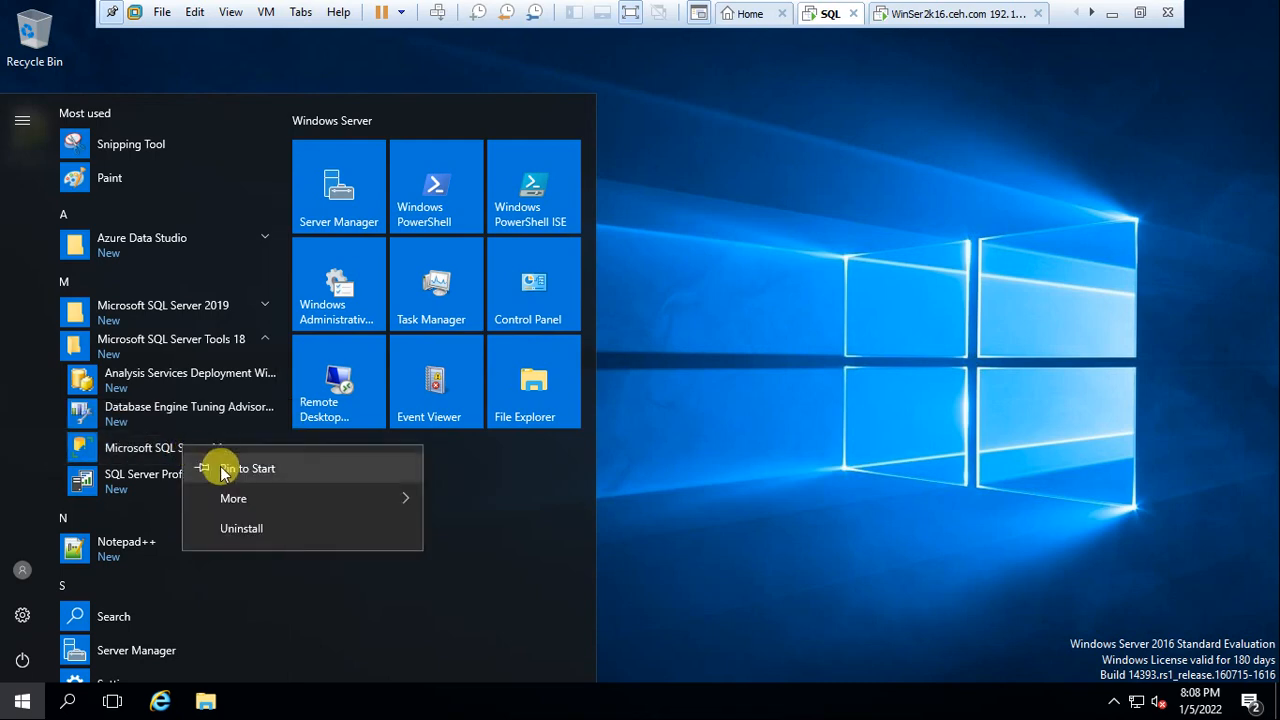
left_click(220, 470)
Pin Management Studio to the taskbar and launch it from the pinned icon
right_click(226, 449)
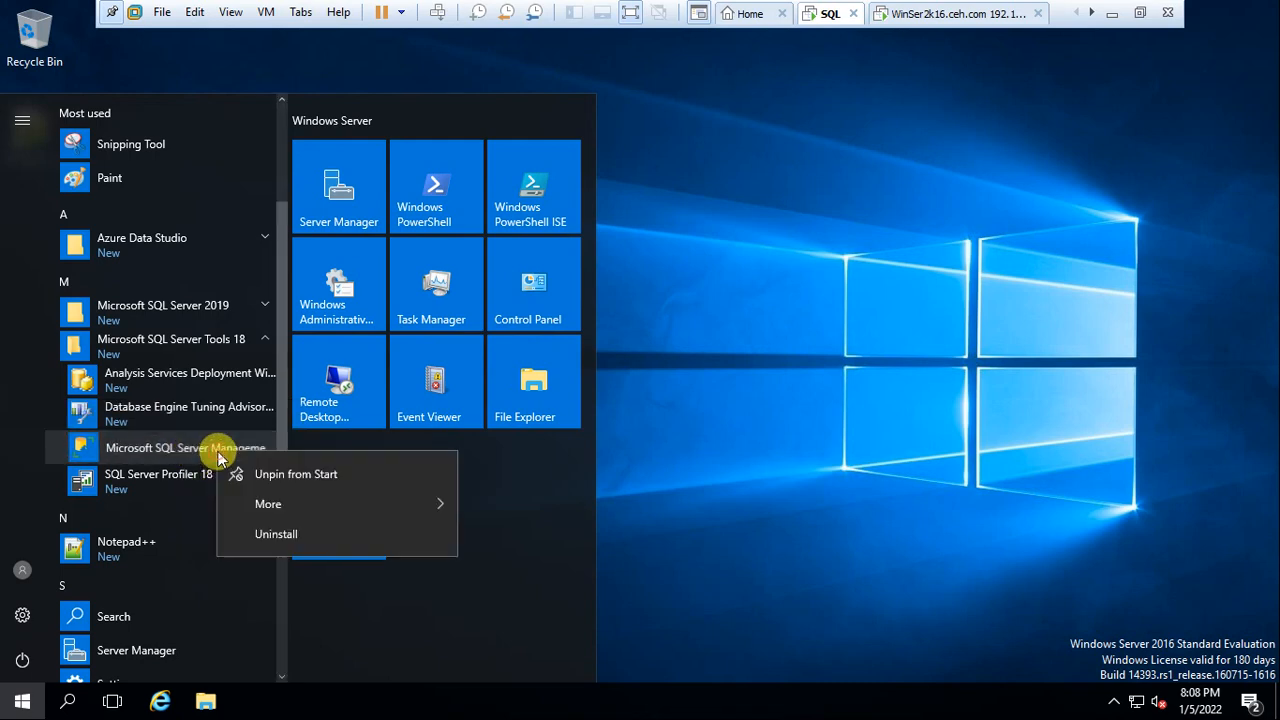
mouse_move(278, 507)
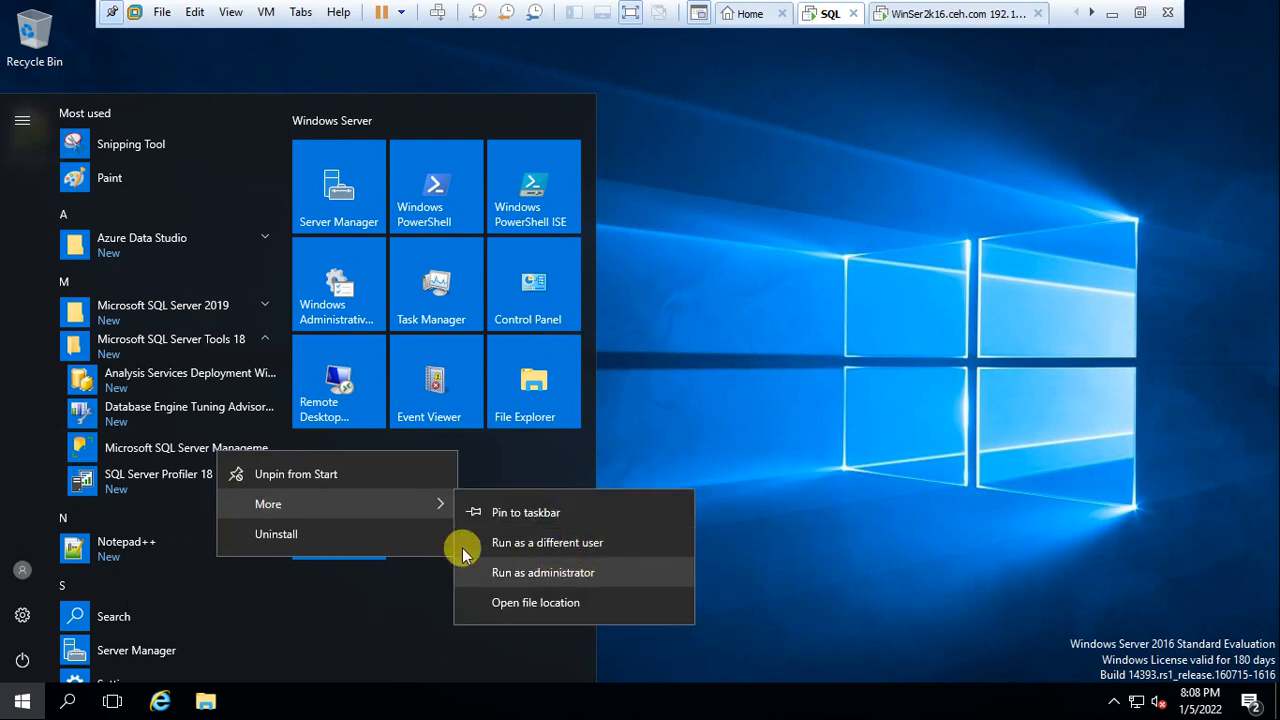
left_click(528, 512)
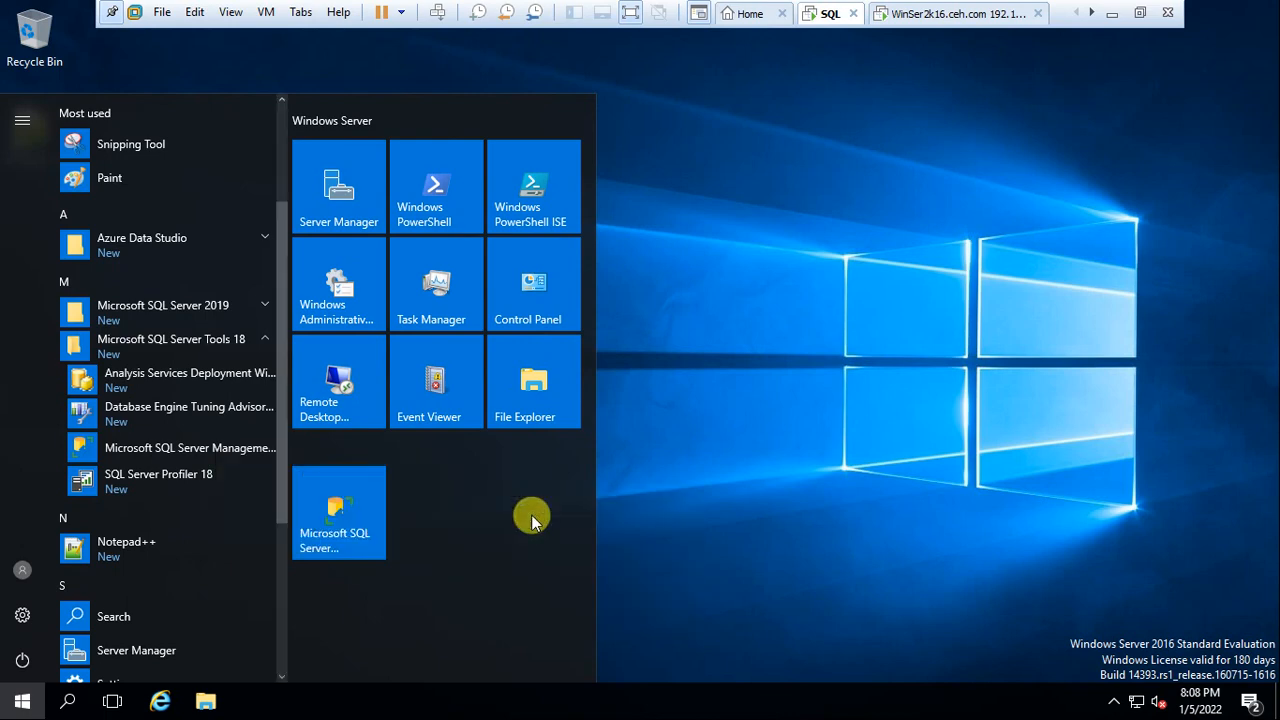
left_click(791, 367)
left_click(251, 697)
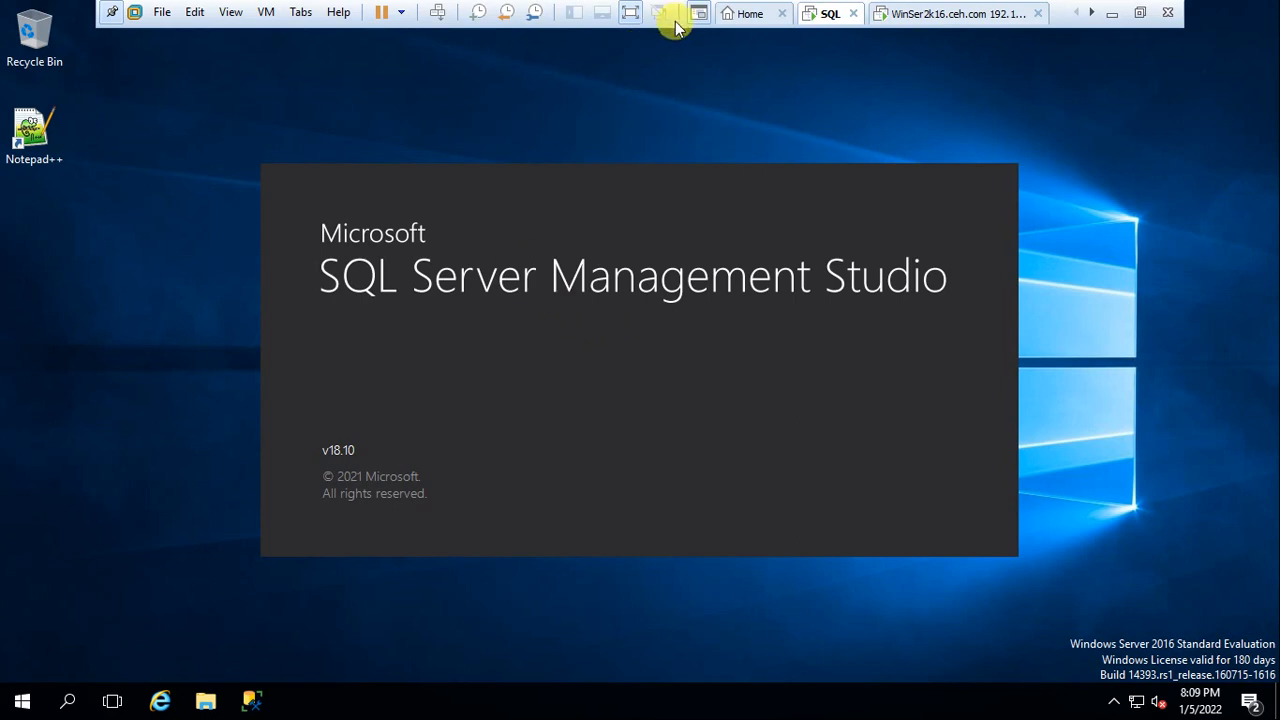
Toggle the VM out of full screen, back in, and out again while Management Studio loads
left_click(630, 12)
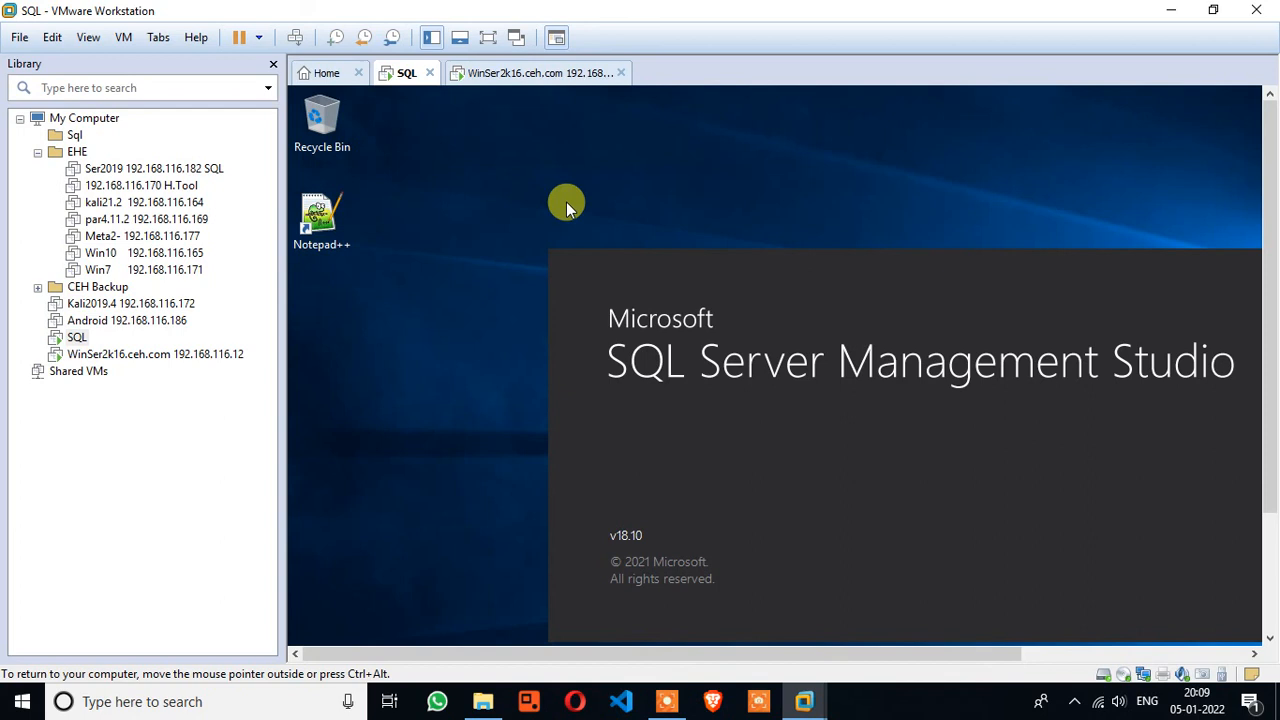
left_click(488, 37)
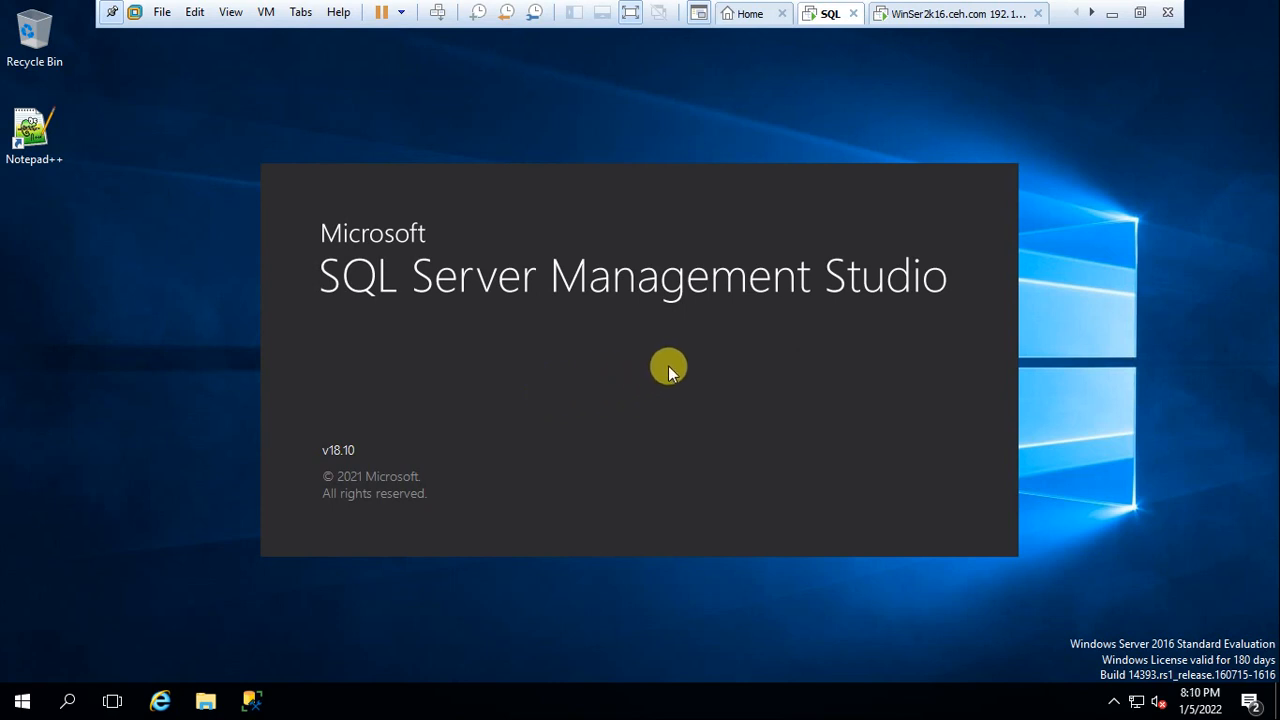
left_click(630, 12)
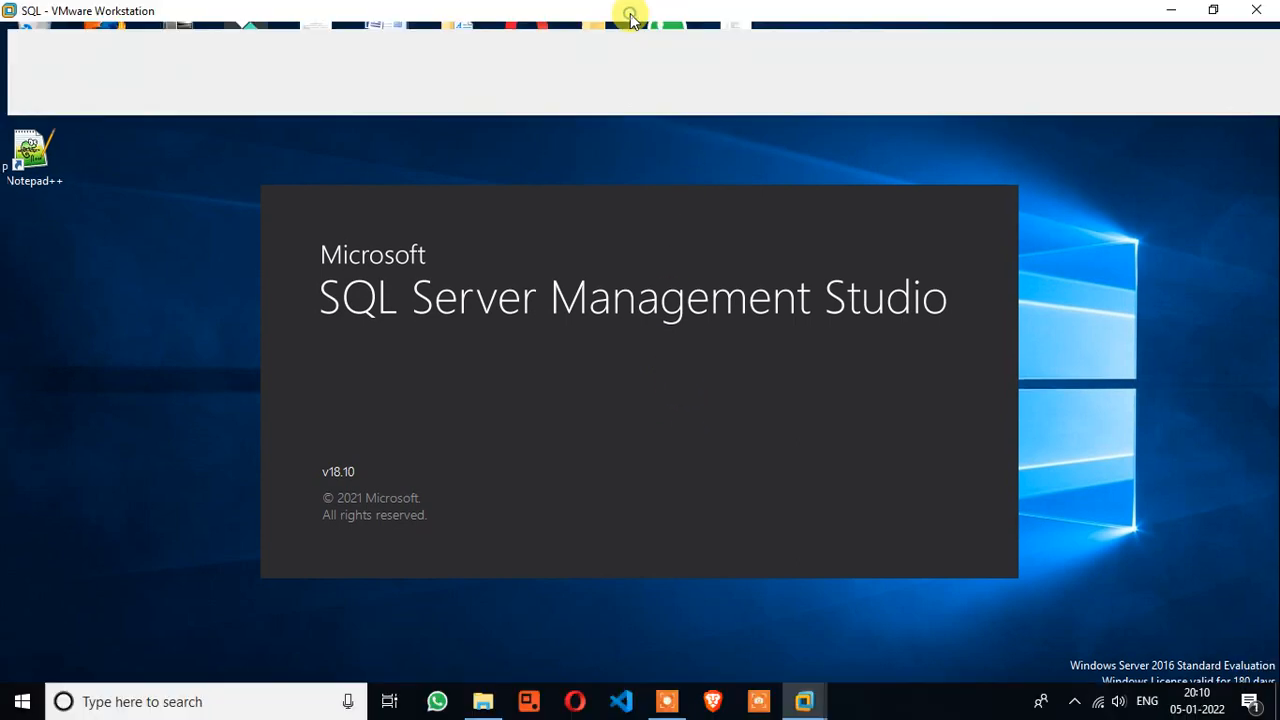
left_click(665, 703)
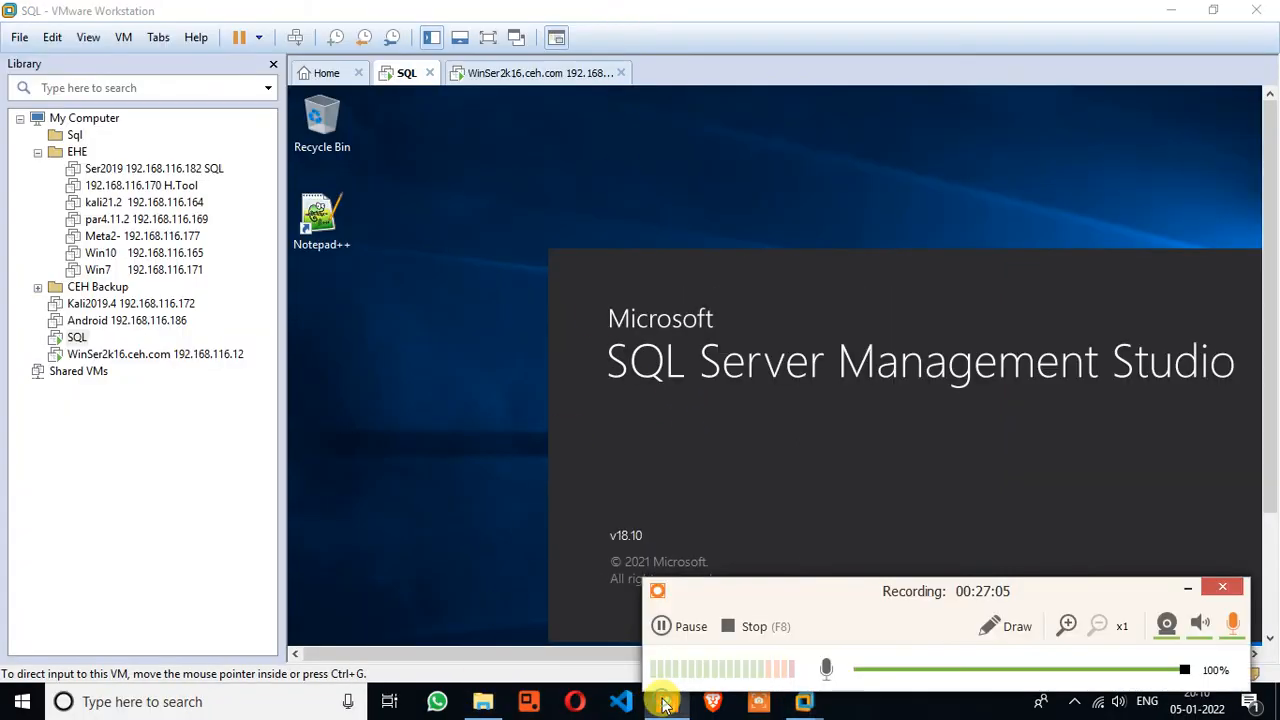
left_click(686, 627)
left_click(686, 627)
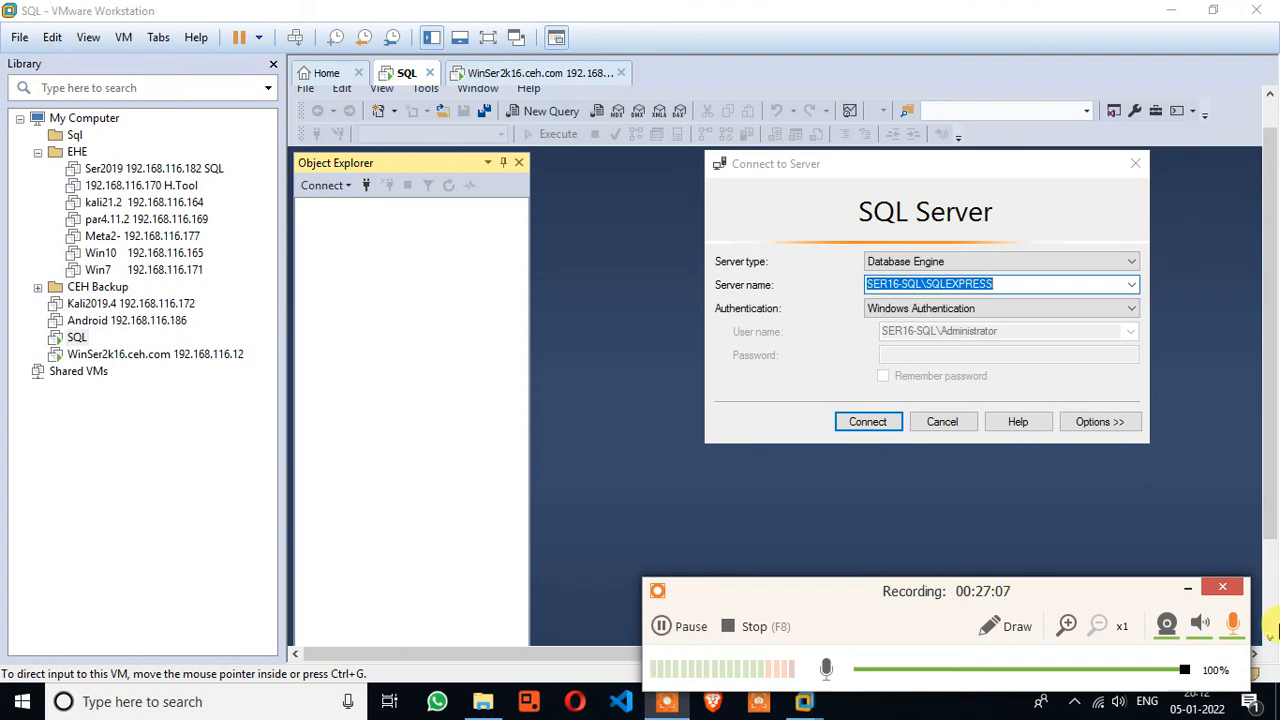
Connect to SER16-SQL\SQLEXPRESS and expand Databases to show DWConfiguration, DWDiagnostics and DWQueue
left_click(1184, 589)
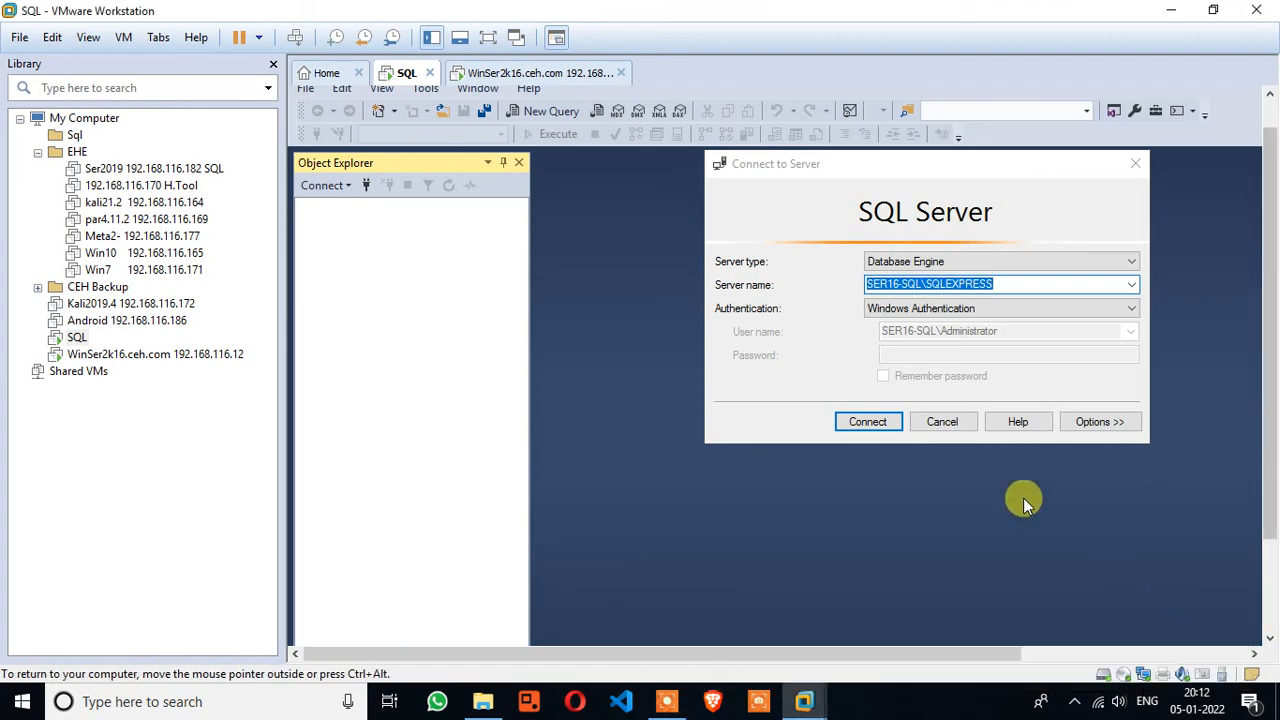
left_click(489, 37)
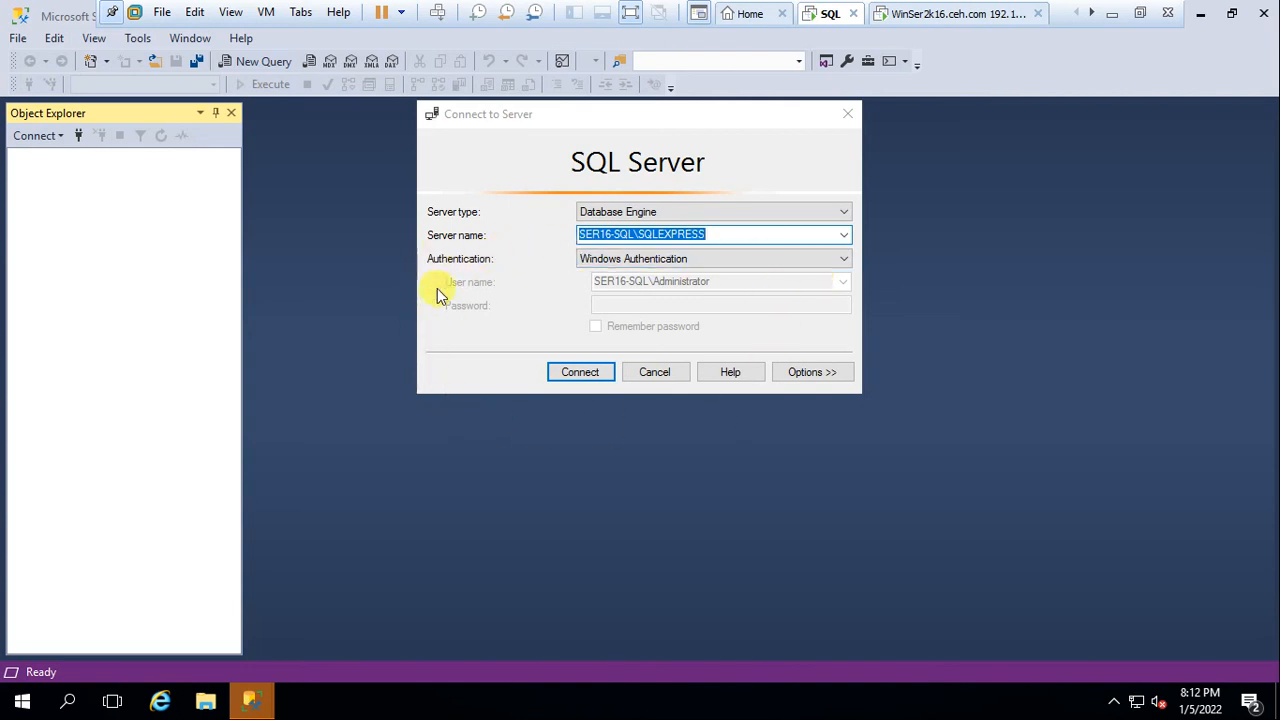
left_click(576, 378)
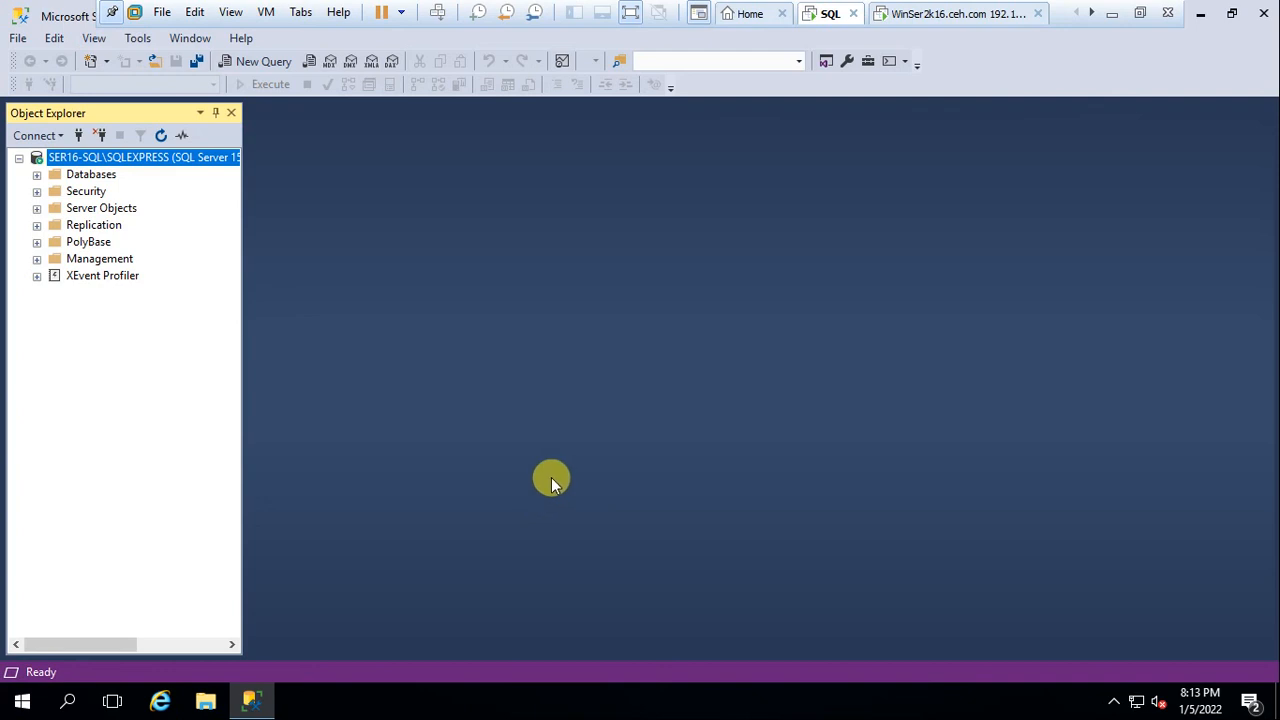
left_click(36, 175)
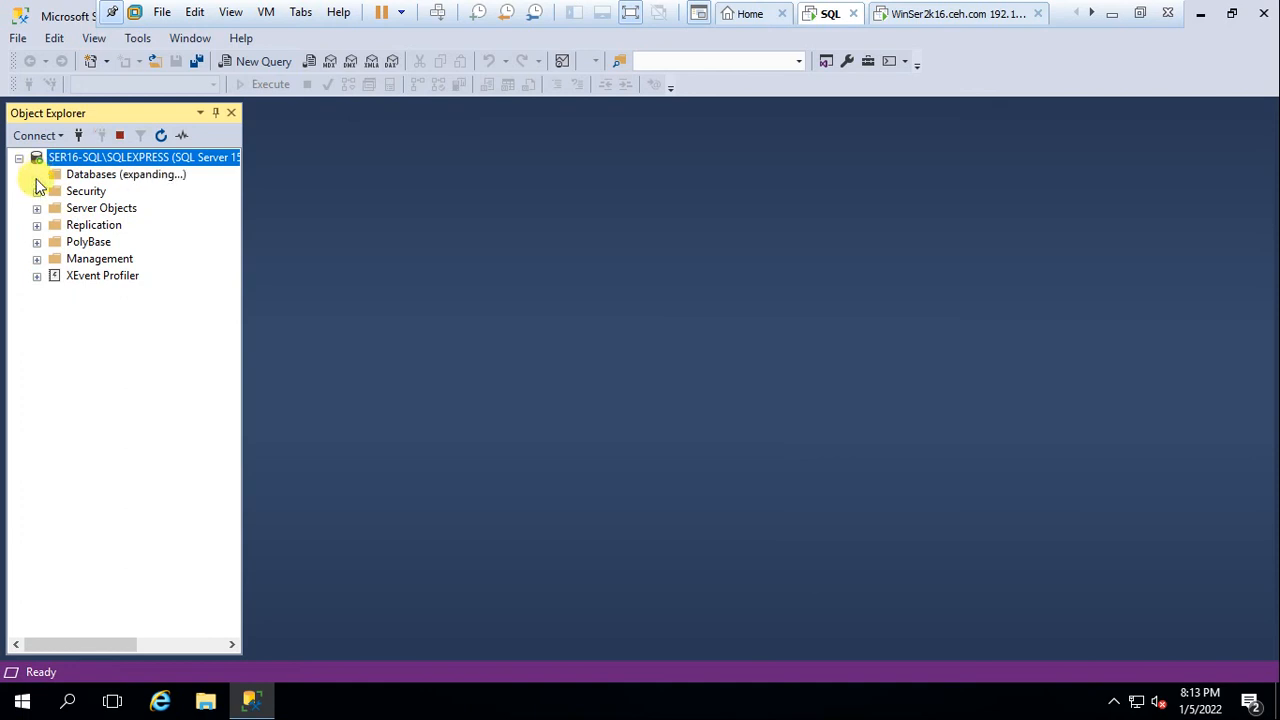
left_click(157, 177)
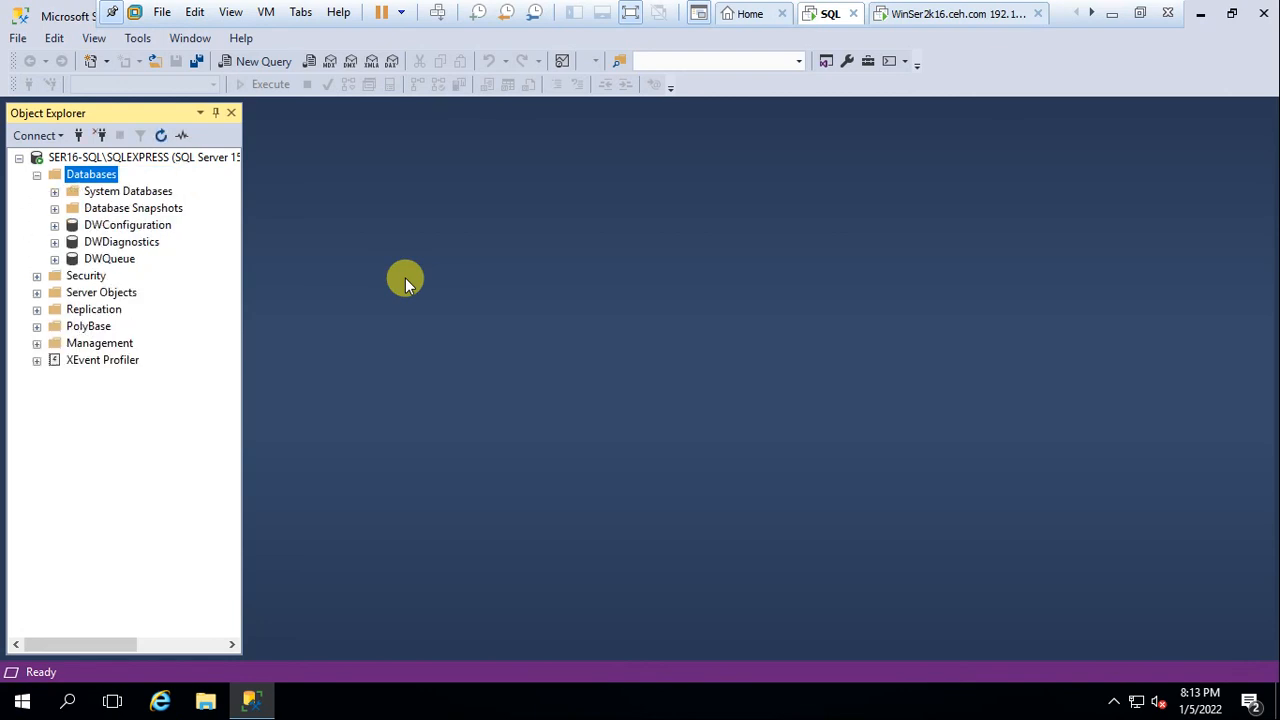
Create a new database named 'test', reviewing its Options page before confirming
right_click(97, 174)
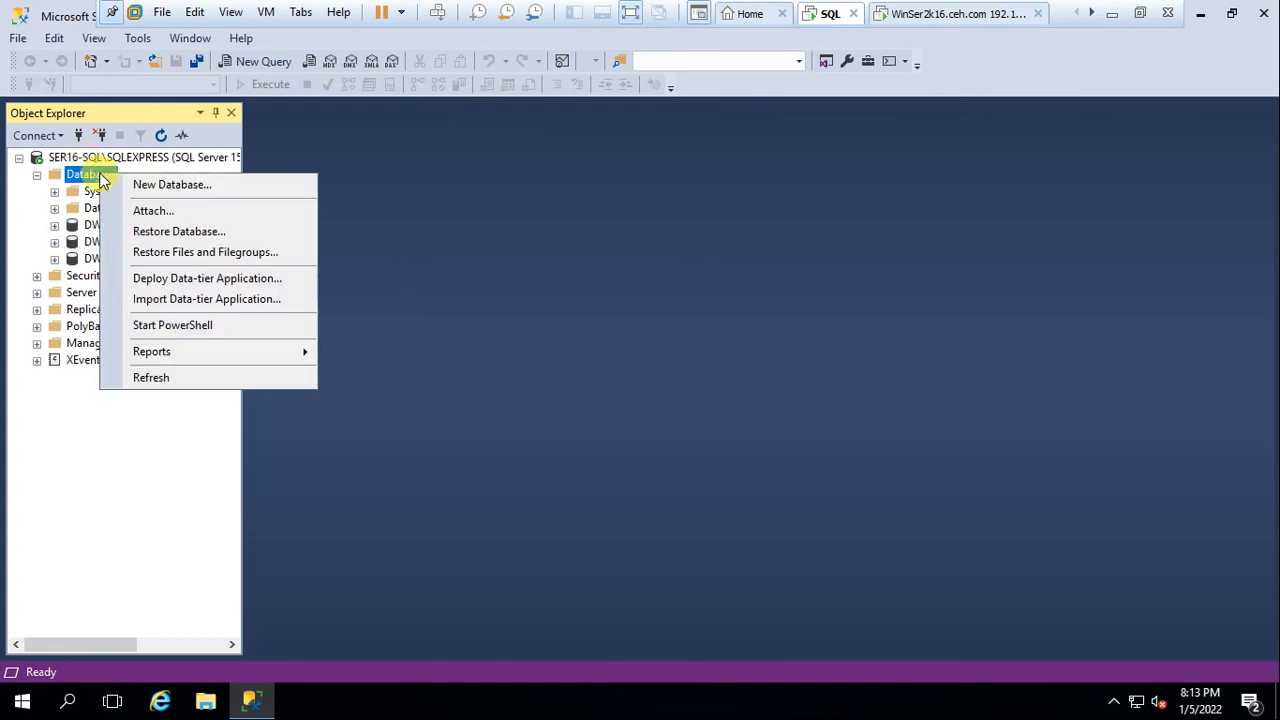
left_click(160, 185)
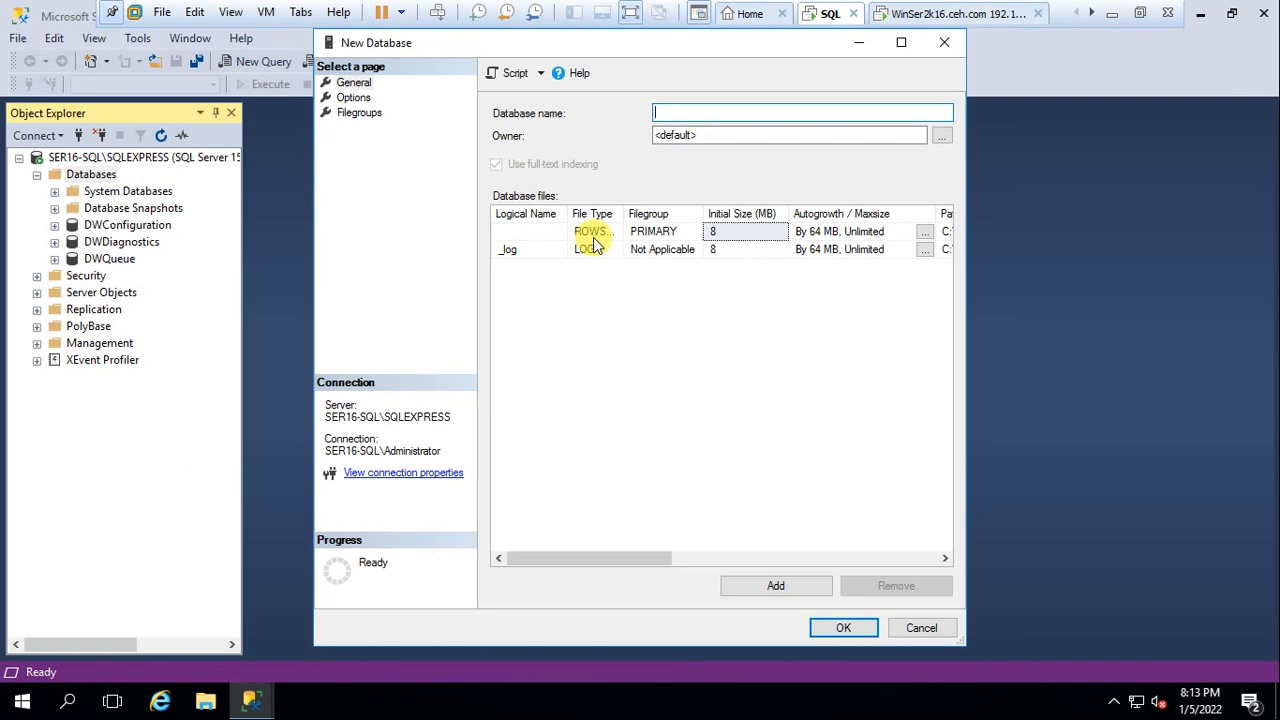
type("test")
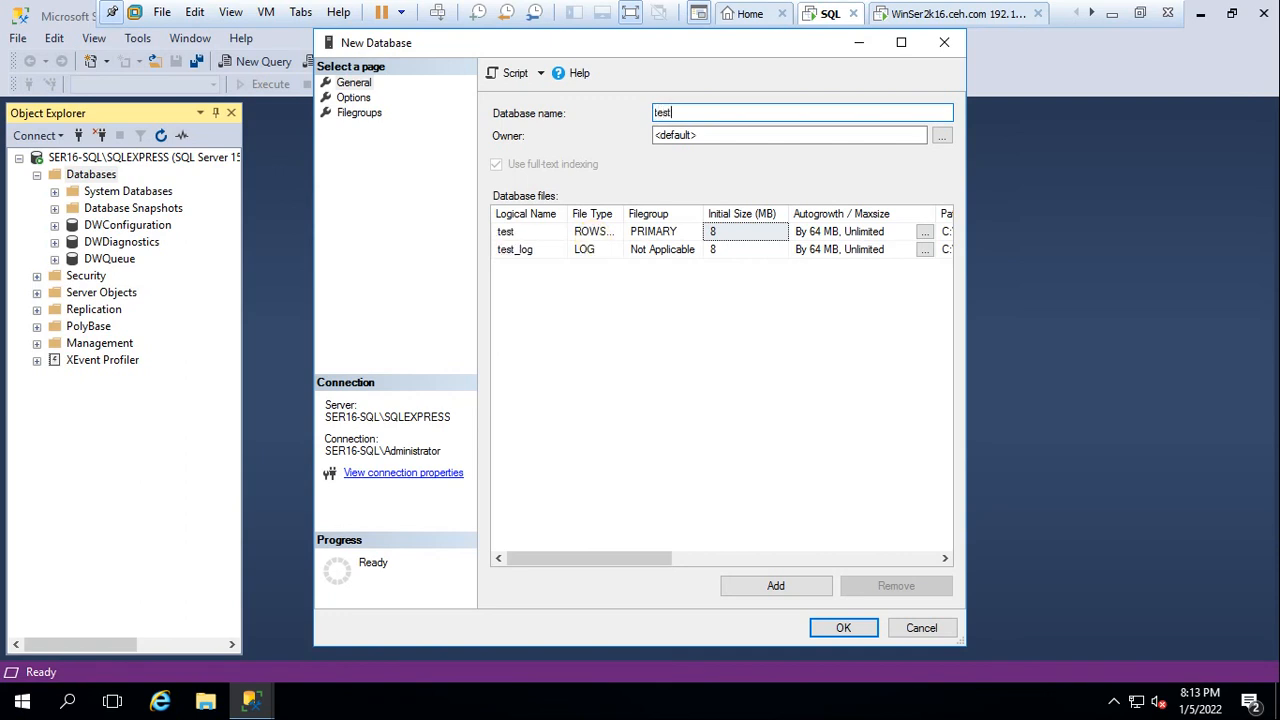
left_click(358, 83)
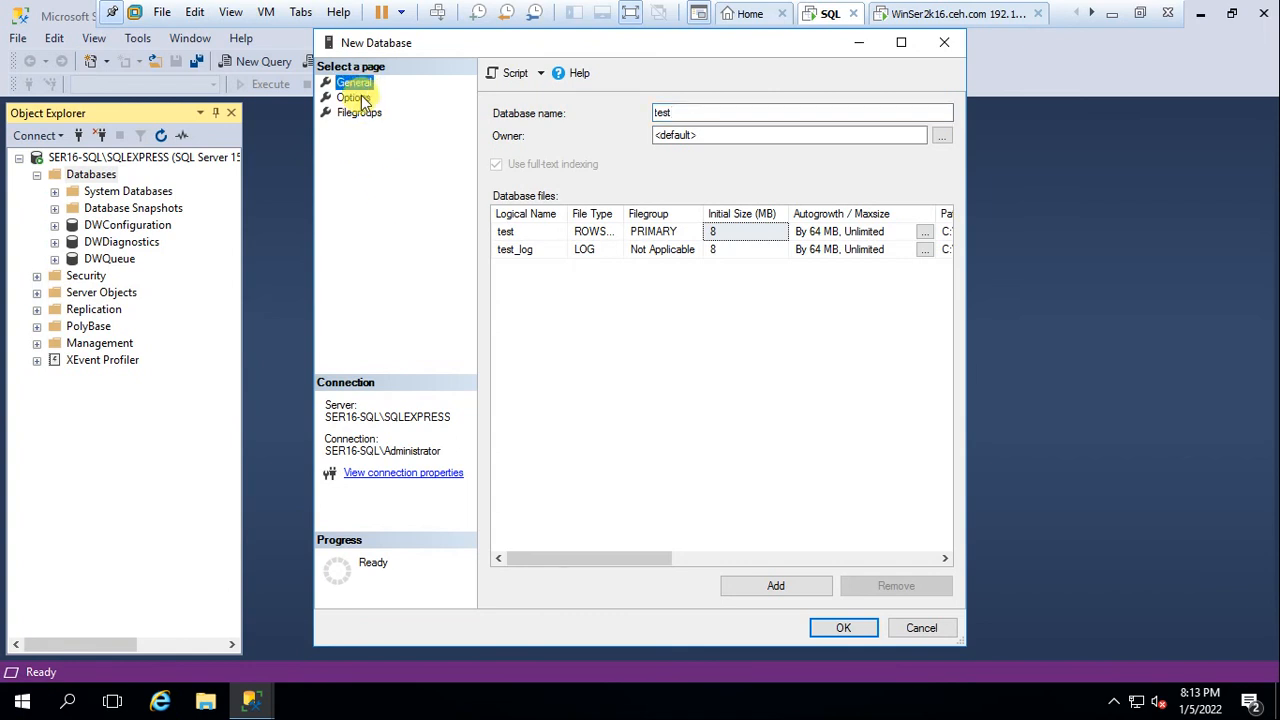
left_click(355, 97)
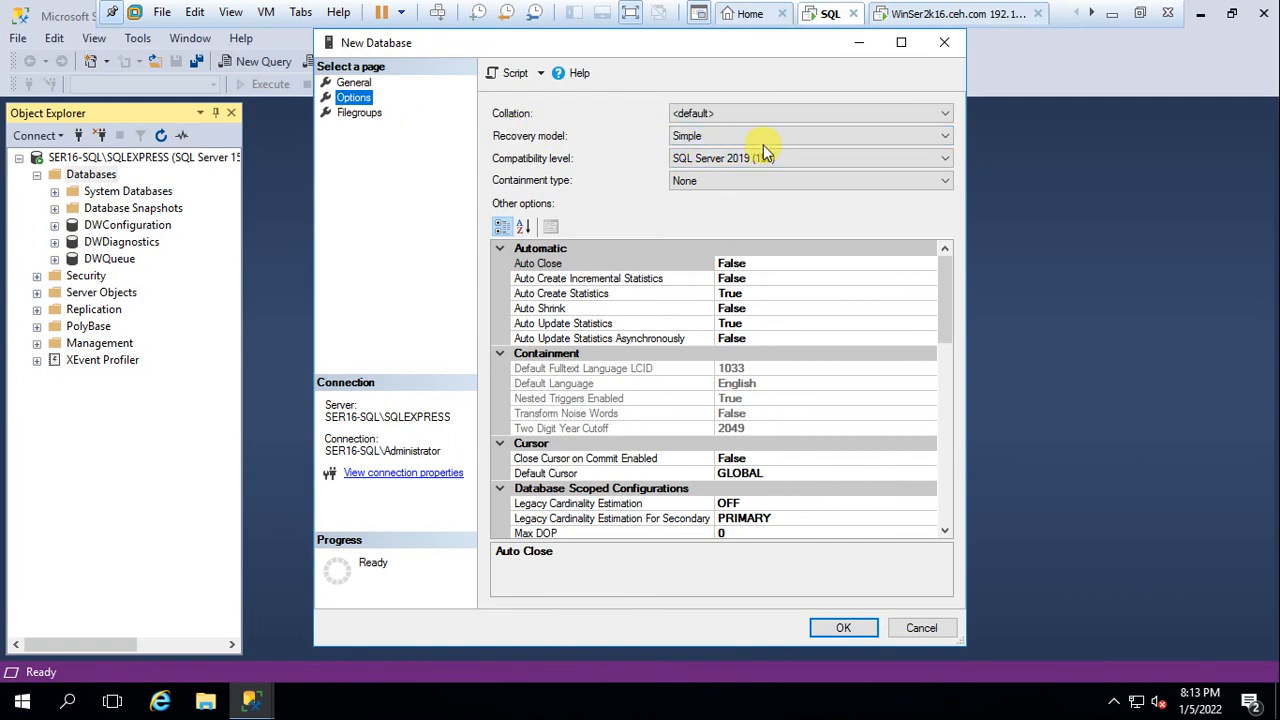
left_click(818, 627)
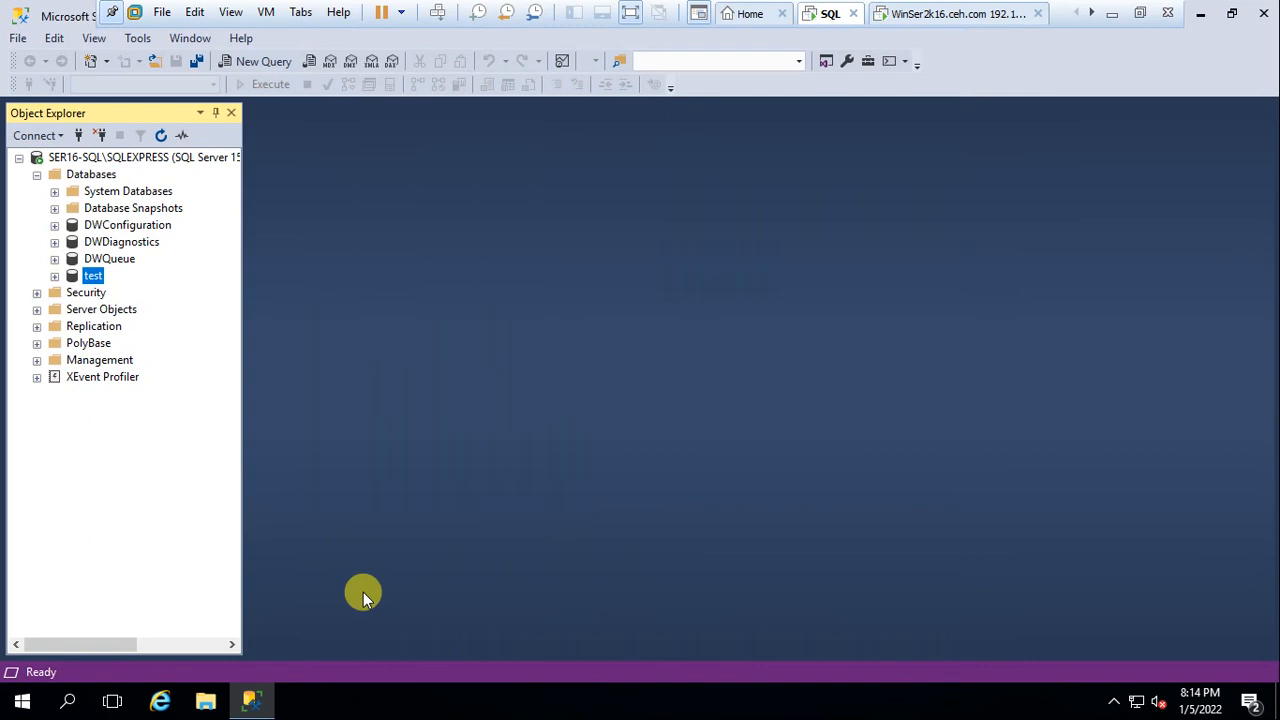
Expand the test database, select its Tables folder, and exit the VM's full-screen view
left_click(54, 276)
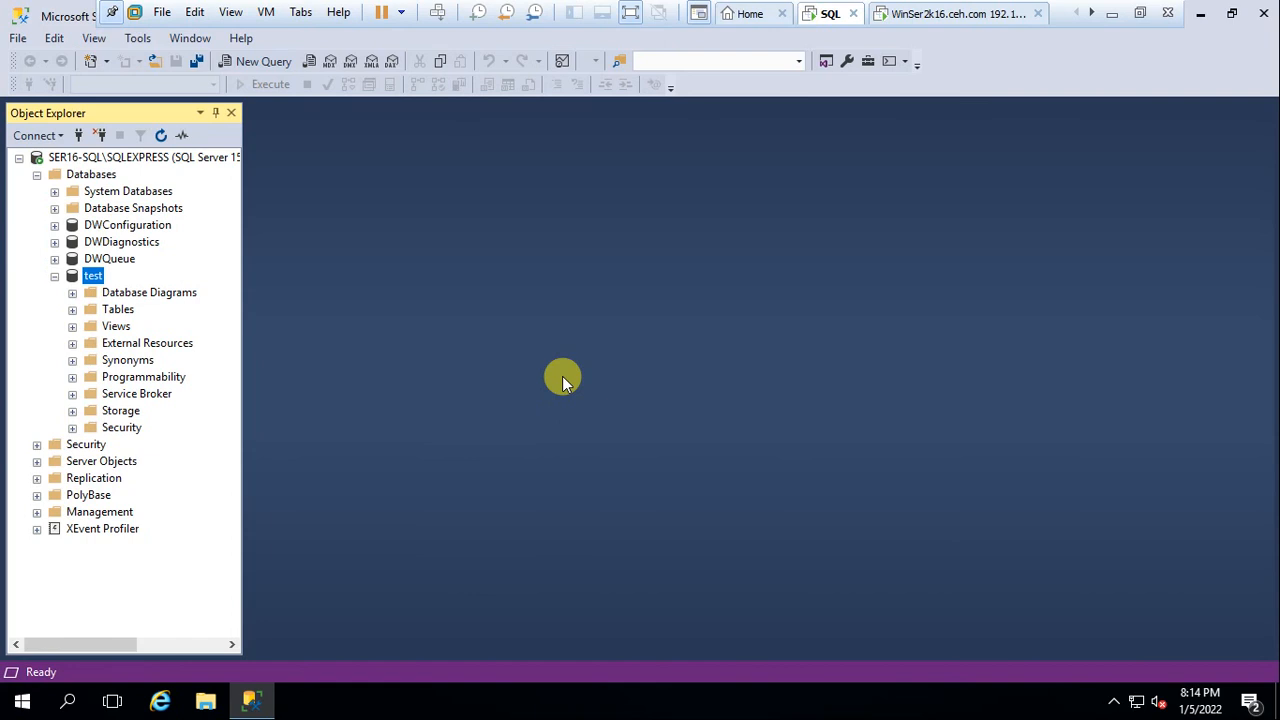
left_click(130, 293)
left_click(118, 310)
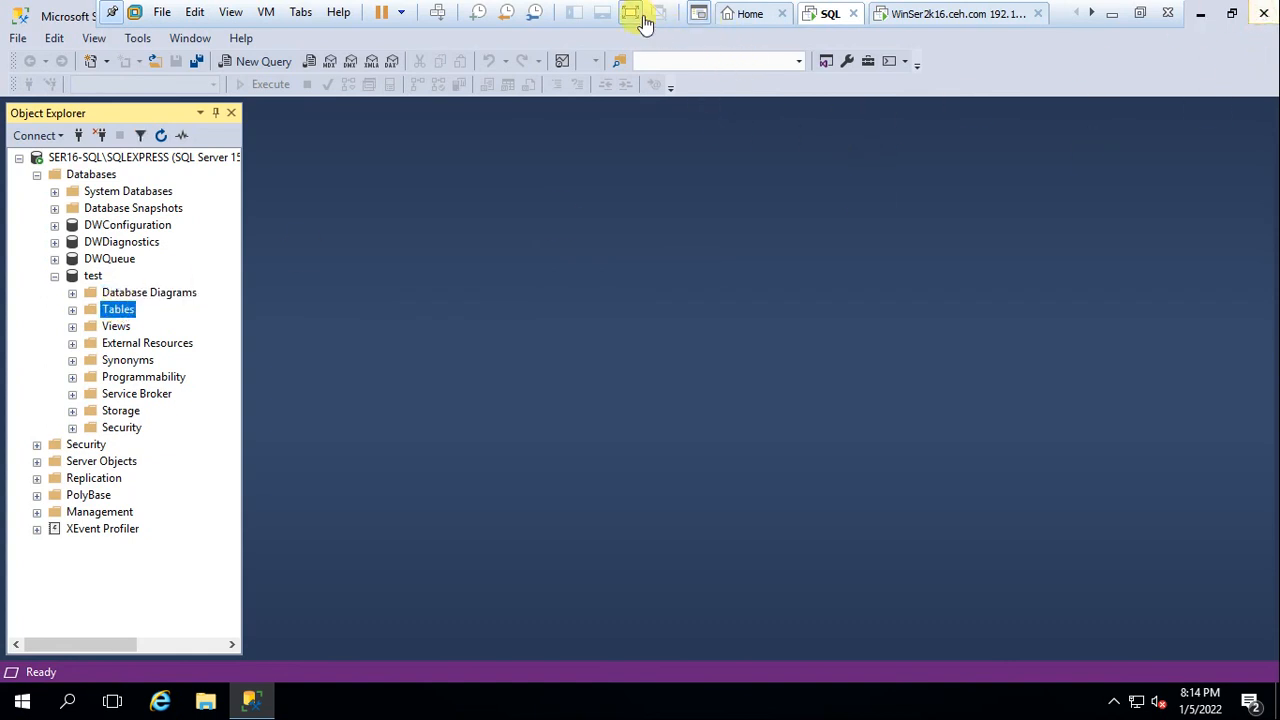
left_click(634, 15)
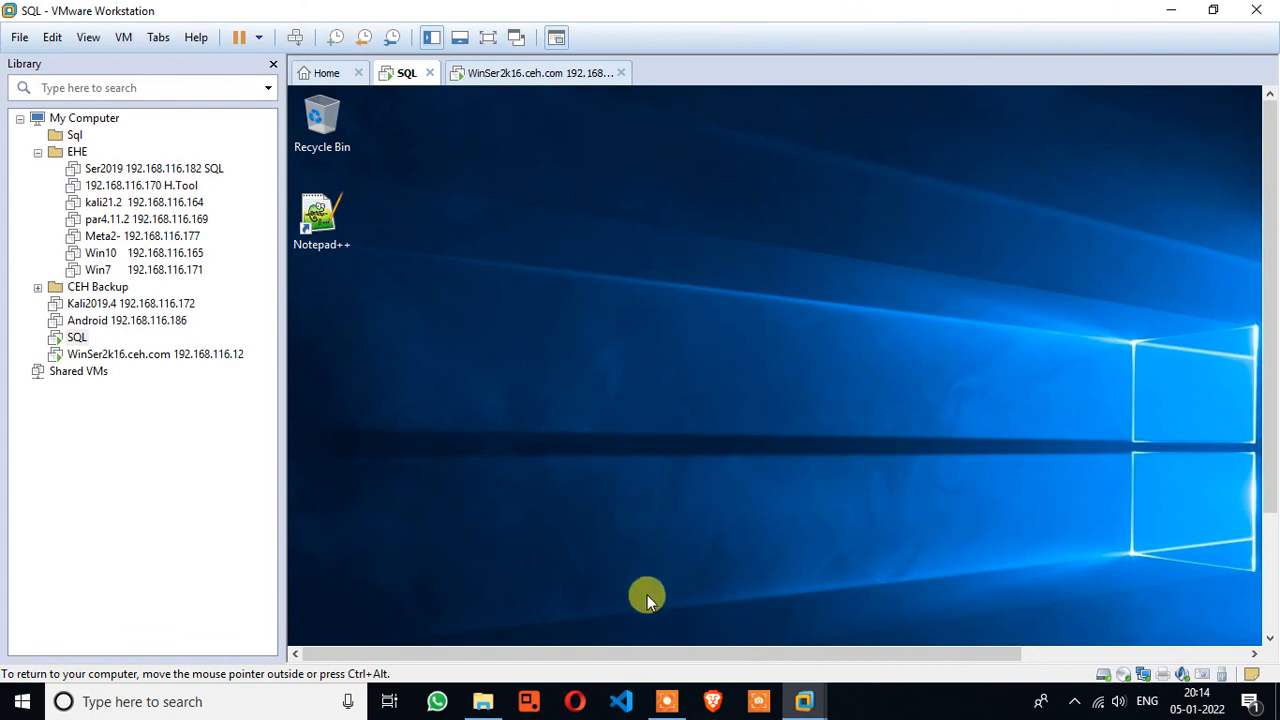
left_click(665, 701)
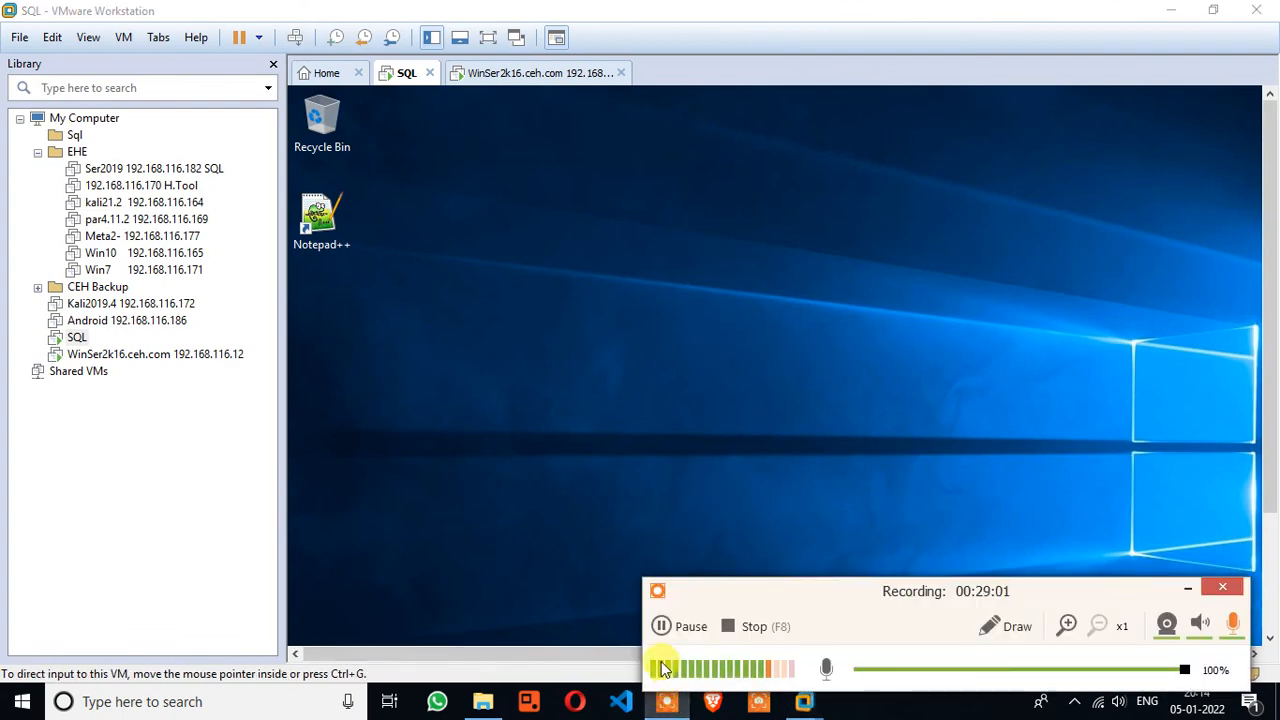